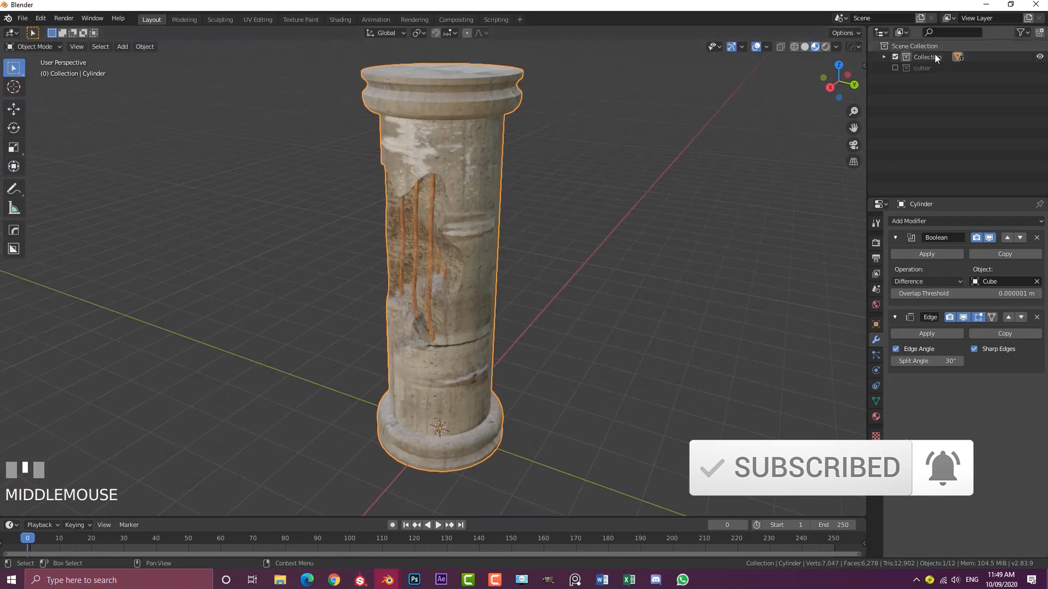
Enable the cutter collection and move the rock-like cutter object against the damaged side of the pillar.
left_click(895, 67)
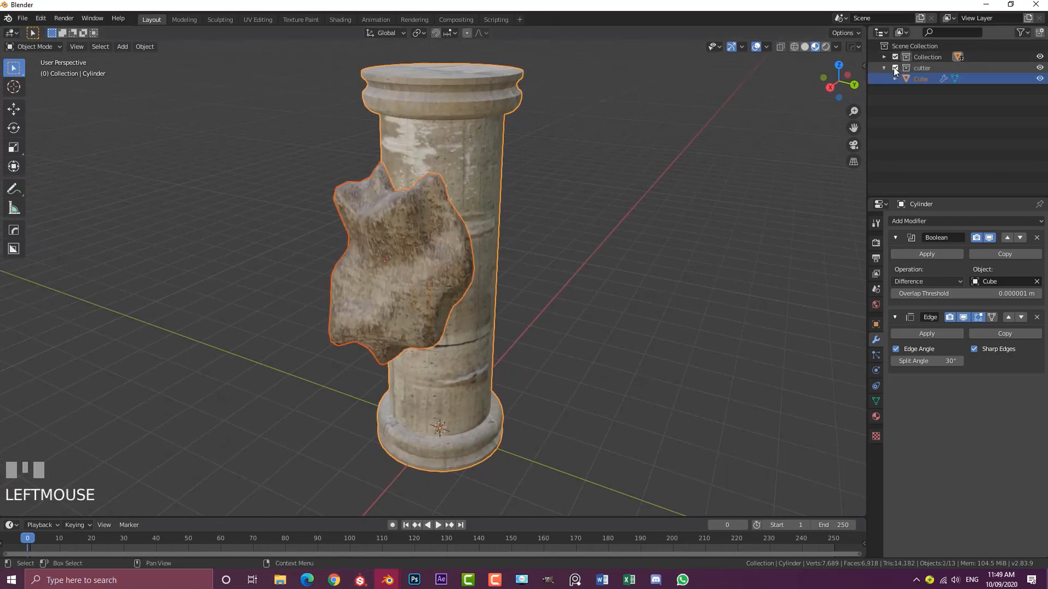
middle_click_drag(627, 240, 381, 244)
left_click(410, 252)
key("g")
left_click(381, 264)
key("g")
left_click(427, 294)
middle_click_drag(427, 293, 477, 274)
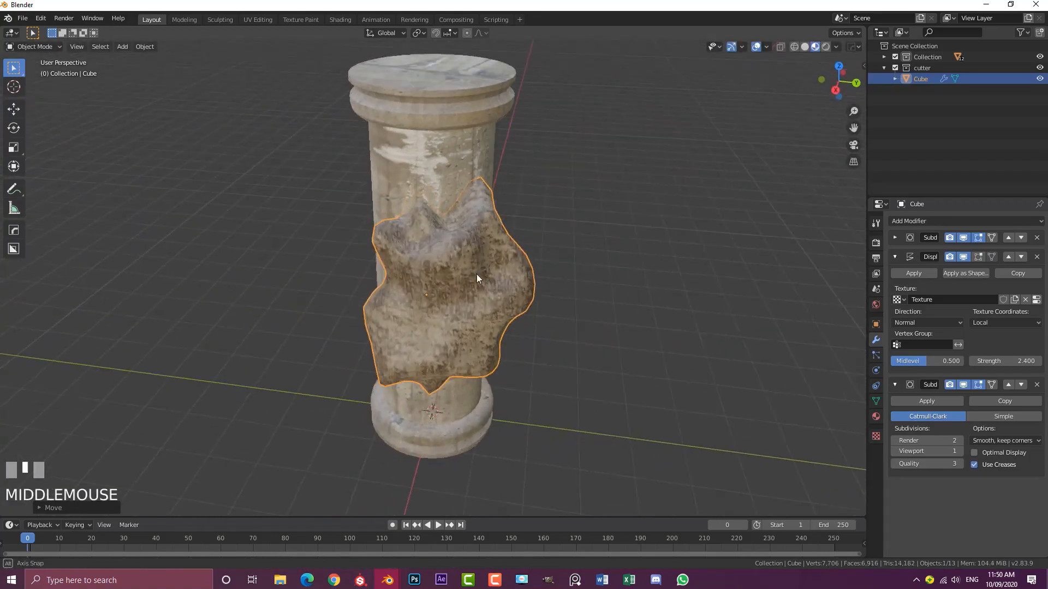
Hide the cutter collection to examine the cut in the pillar, and show it again.
left_click(896, 68)
middle_click_drag(613, 306, 644, 306)
left_click(896, 68)
In Edit Mode, move several vertices of the cutter's cage to reshape it around the pillar.
middle_click_drag(601, 262, 550, 277)
scroll(550, 277, "up", 2)
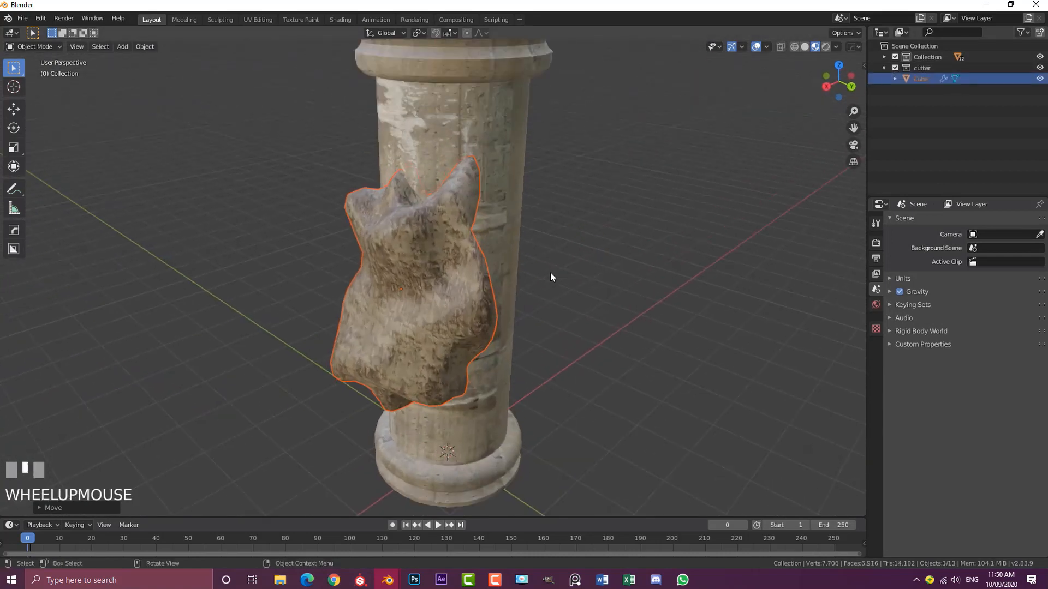
left_click(454, 287)
key("Tab")
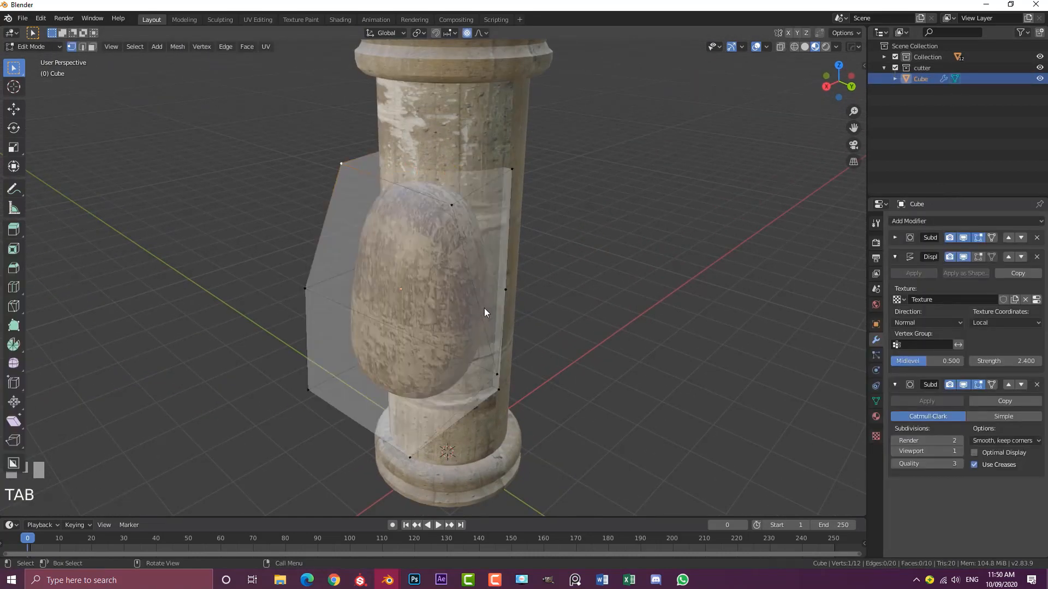
middle_click_drag(533, 294, 480, 273)
left_click(503, 302)
key("g")
left_click(589, 307)
key("g")
left_click(400, 220)
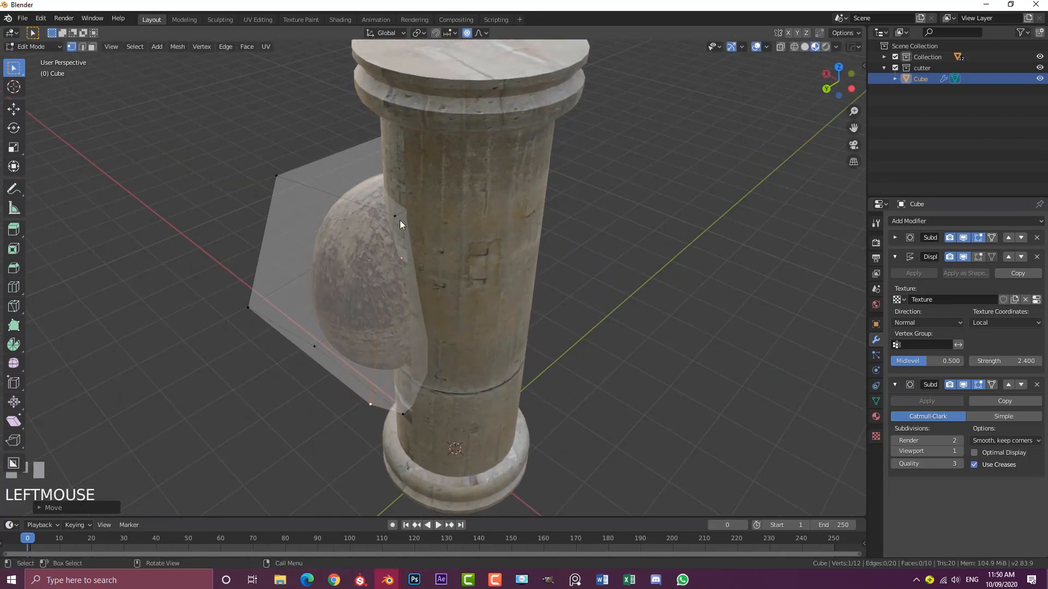
middle_click_drag(391, 234, 459, 277)
key("g")
left_click(478, 328)
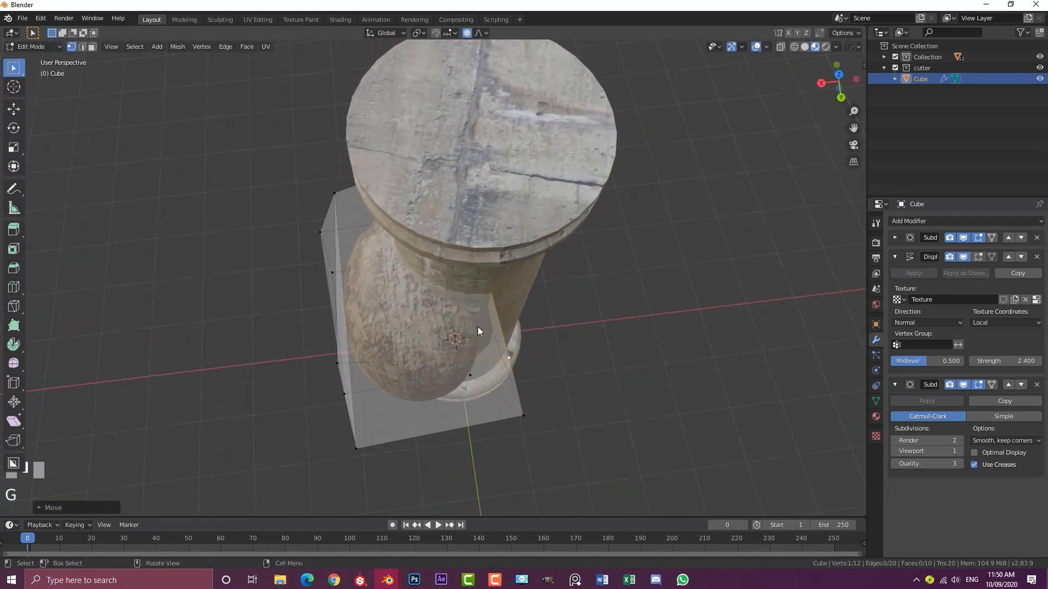
key("g")
left_click(405, 269)
Return to Object Mode and hide the cutter collection to examine the reshaped damage on the pillar.
key("Tab")
middle_click_drag(405, 269, 627, 240)
left_click(895, 68)
middle_click_drag(480, 256, 631, 291)
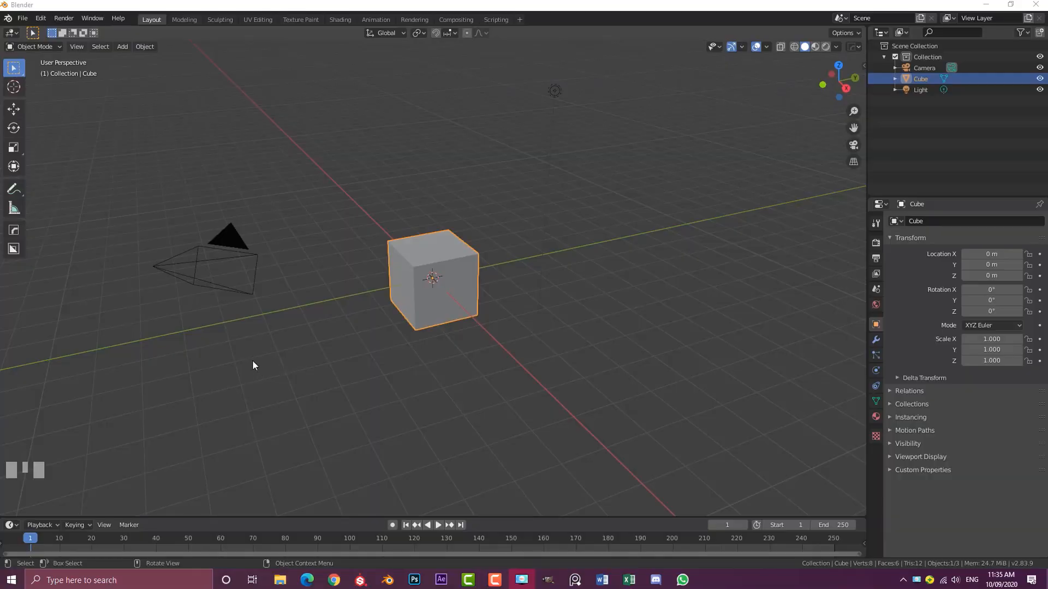
Delete the default camera, cube and light from the new scene.
scroll(229, 371, "down", 3)
left_click_drag(214, 380, 533, 138)
scroll(509, 165, "up", 4)
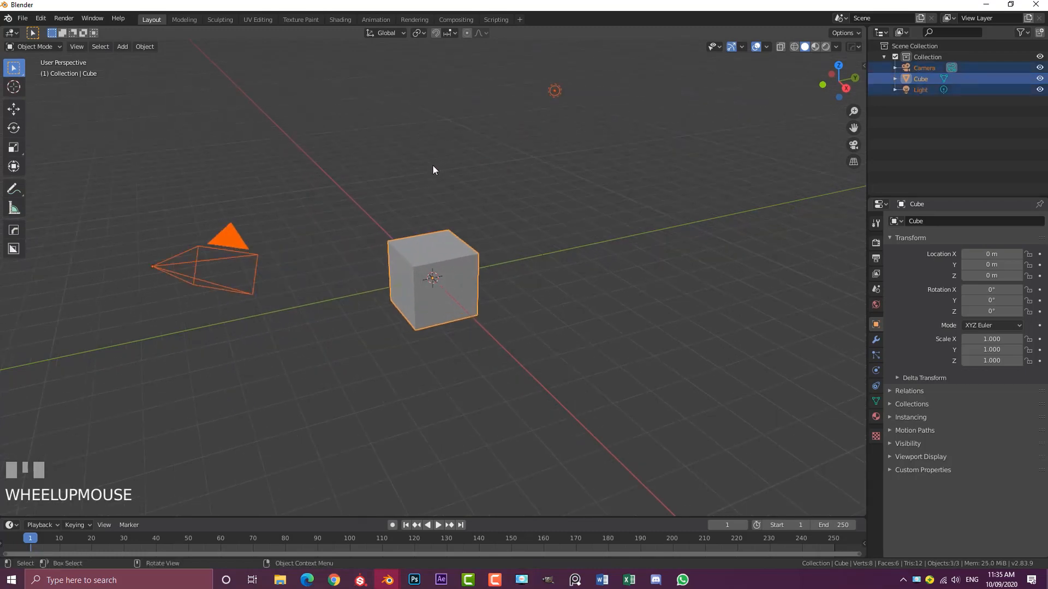
key("x")
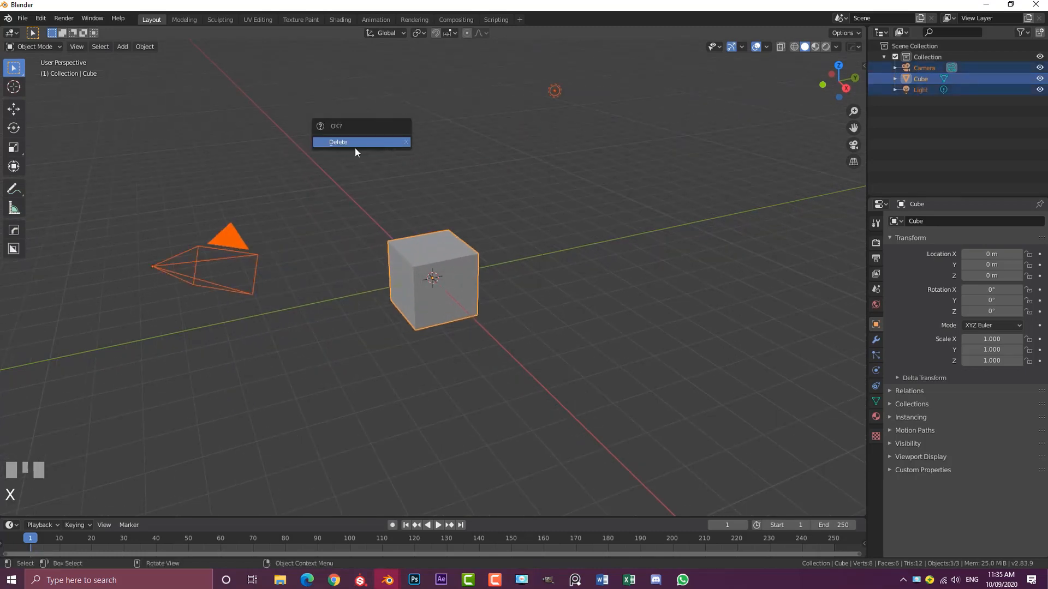
left_click(355, 141)
Add a mesh cylinder at the scene origin.
middle_click_drag(409, 154, 441, 217)
scroll(441, 217, "up", 1)
key("shift+a")
mouse_move(417, 190)
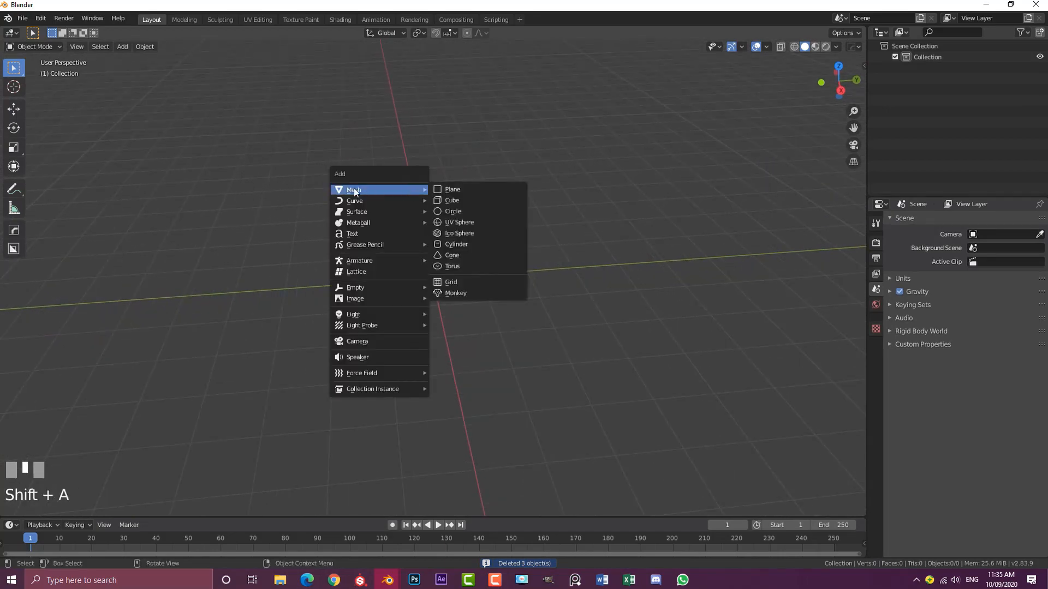
left_click(470, 244)
middle_click_drag(471, 241, 448, 266)
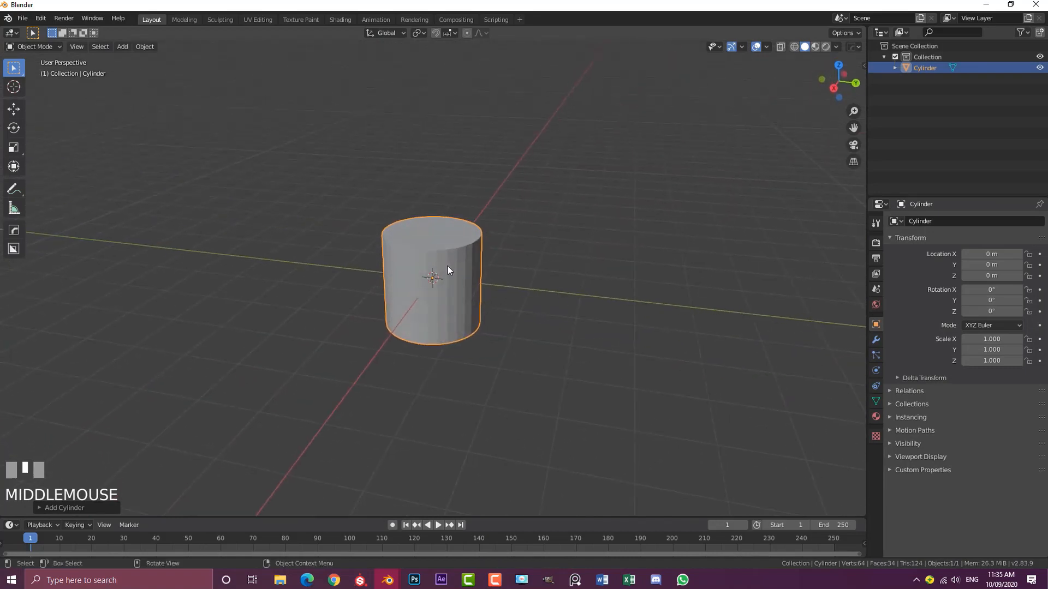
In Edit Mode, move the whole cylinder mesh up along Z until its base sits on the ground line at the origin.
left_click(41, 47)
left_click(60, 68)
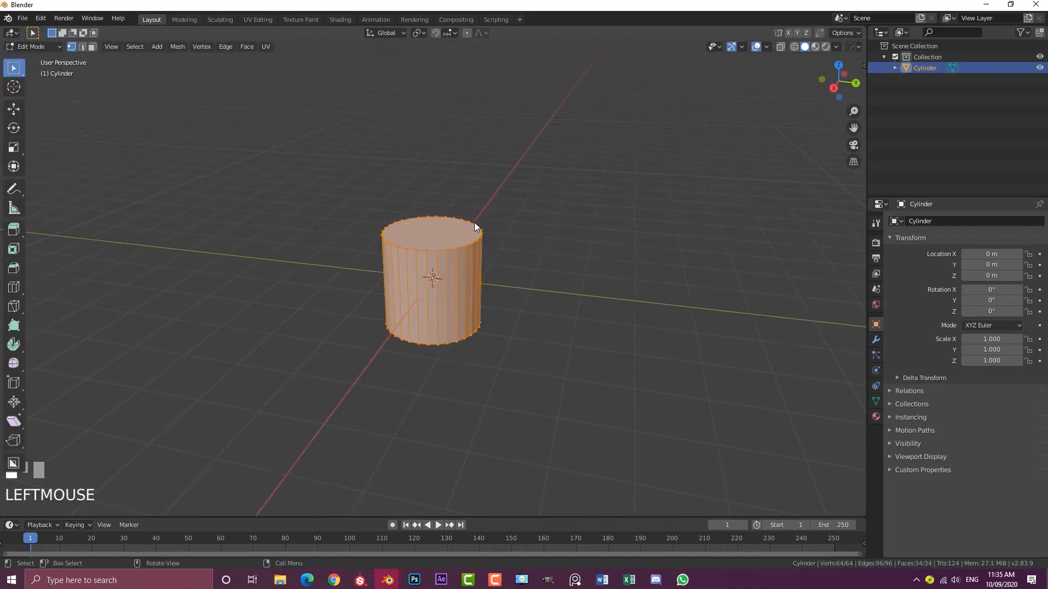
key("KP_1")
scroll(440, 305, "up", 2)
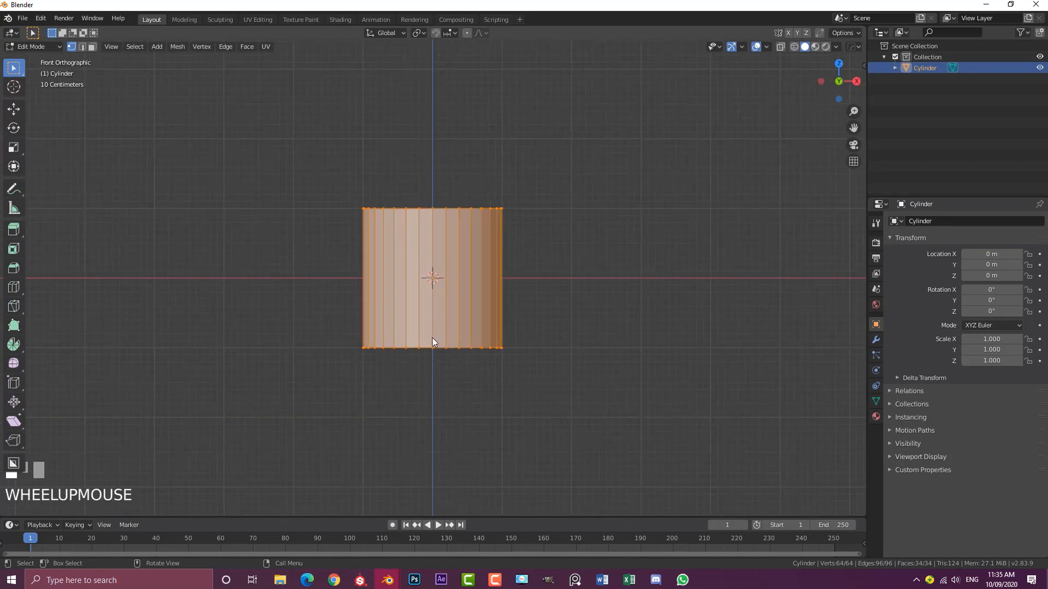
key("g")
key("z")
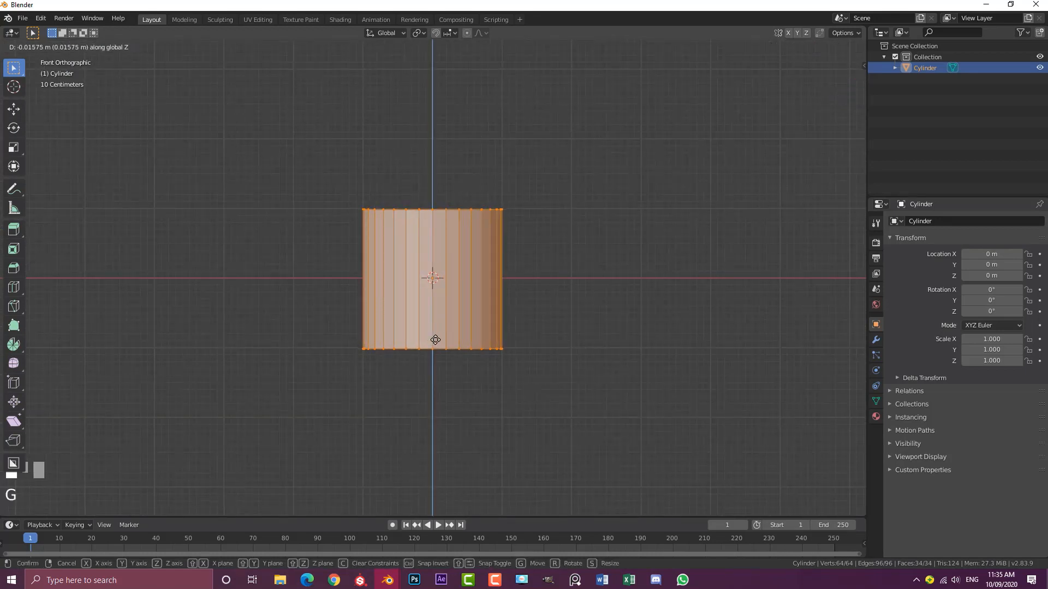
left_click(483, 264)
scroll(552, 273, "up", 2)
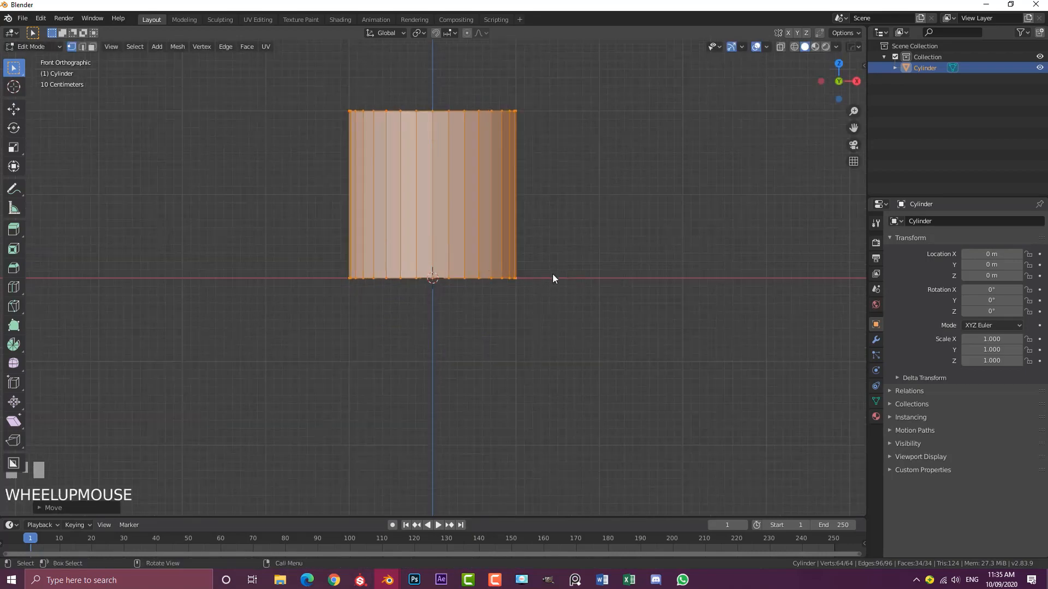
middle_click_drag(552, 273, 398, 297)
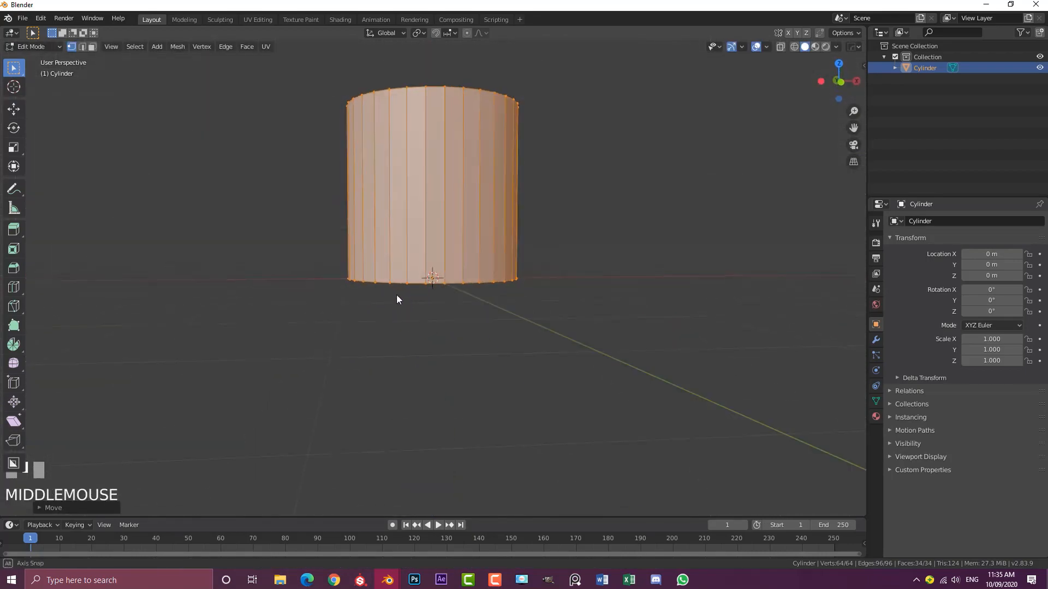
scroll(445, 285, "up", 2)
key("KP_1")
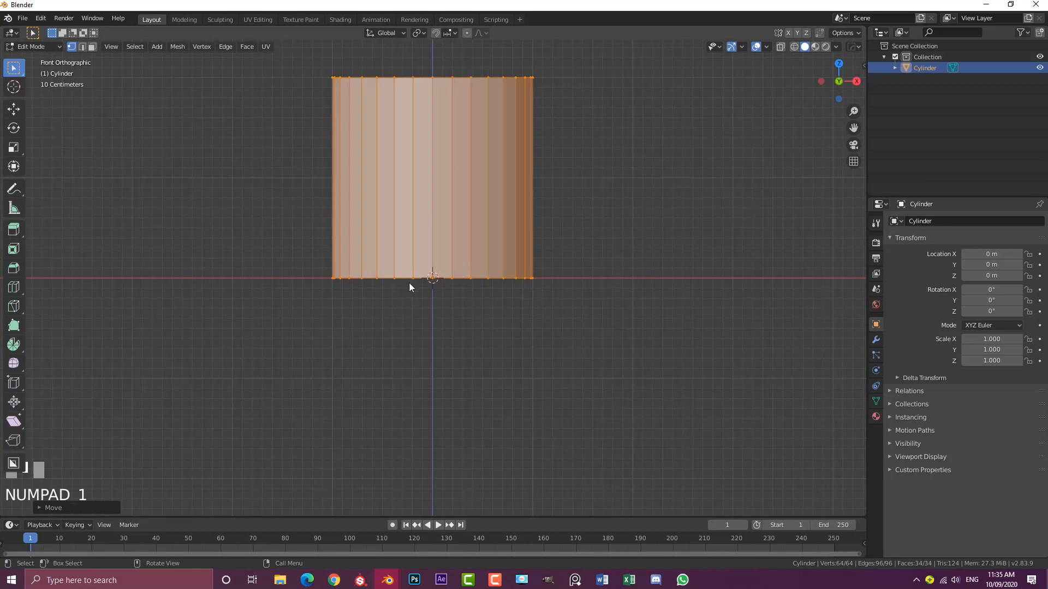
Select only the cylinder's top edge loop and raise it along Z to stretch the cylinder into a tall column.
scroll(457, 228, "down", 2)
middle_click_drag(458, 228, 413, 295, "shift")
key("alt+a")
scroll(397, 257, "up", 1)
left_click(397, 259, "alt+shift")
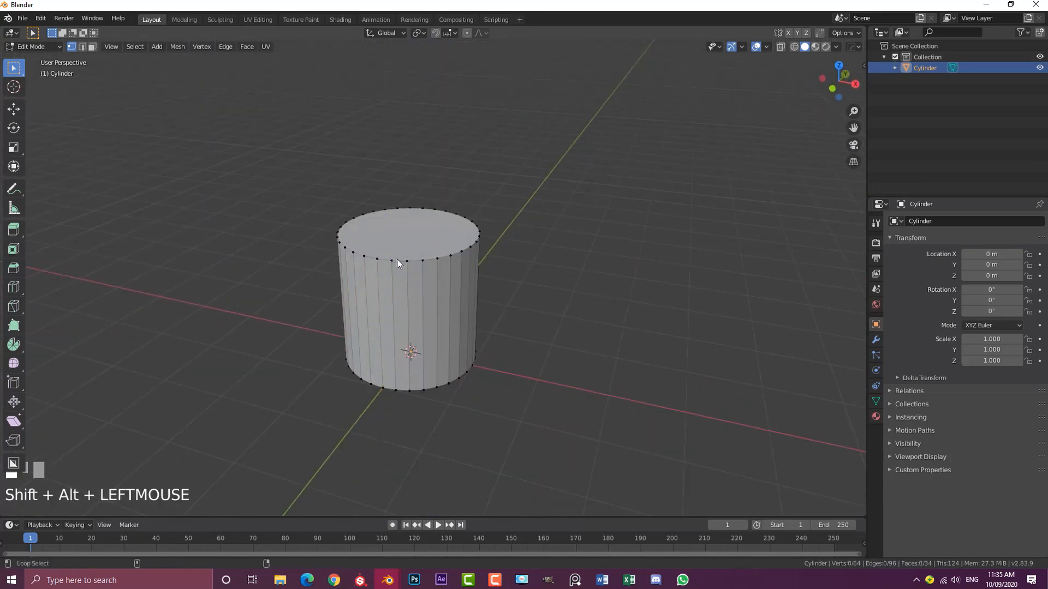
scroll(422, 264, "up", 1)
key("g")
right_click(407, 222)
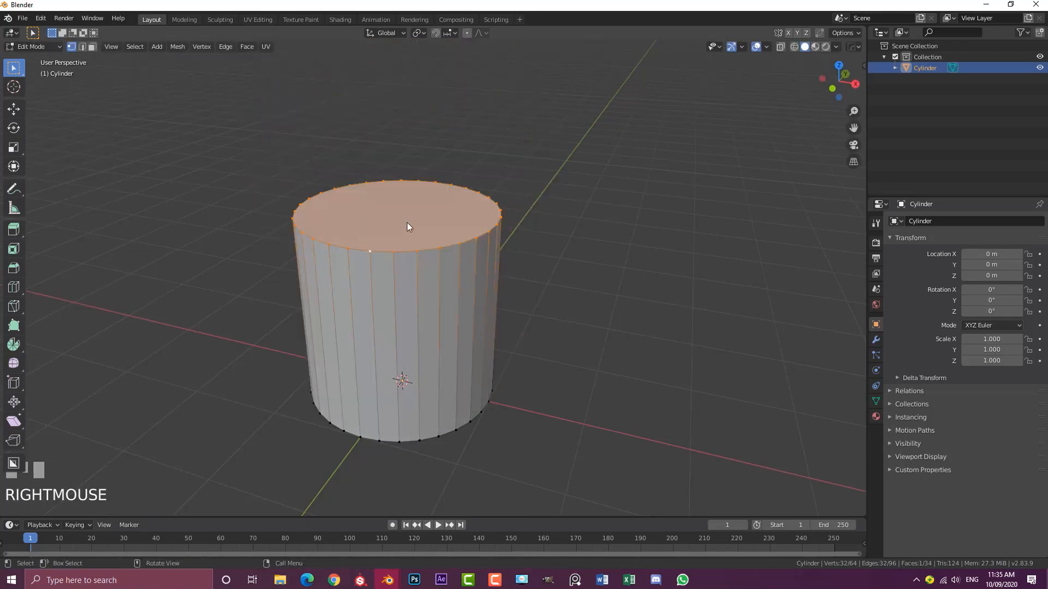
scroll(408, 240, "down", 2)
key("KP_1")
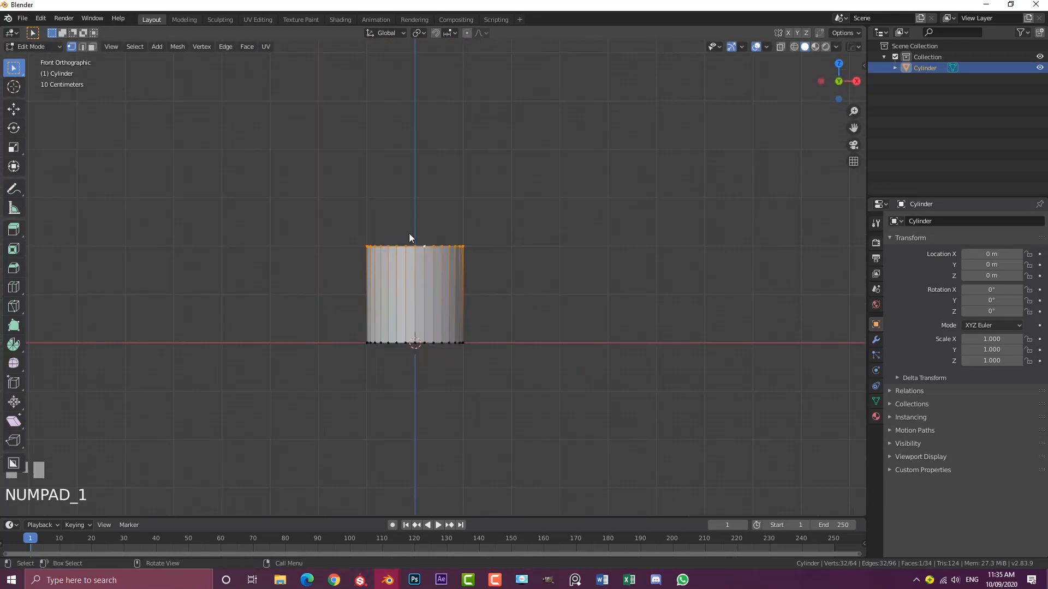
scroll(410, 235, "down", 2)
mouse_move(416, 276)
middle_mouse_down()
mouse_move(440, 273)
mouse_move(435, 284)
middle_mouse_up()
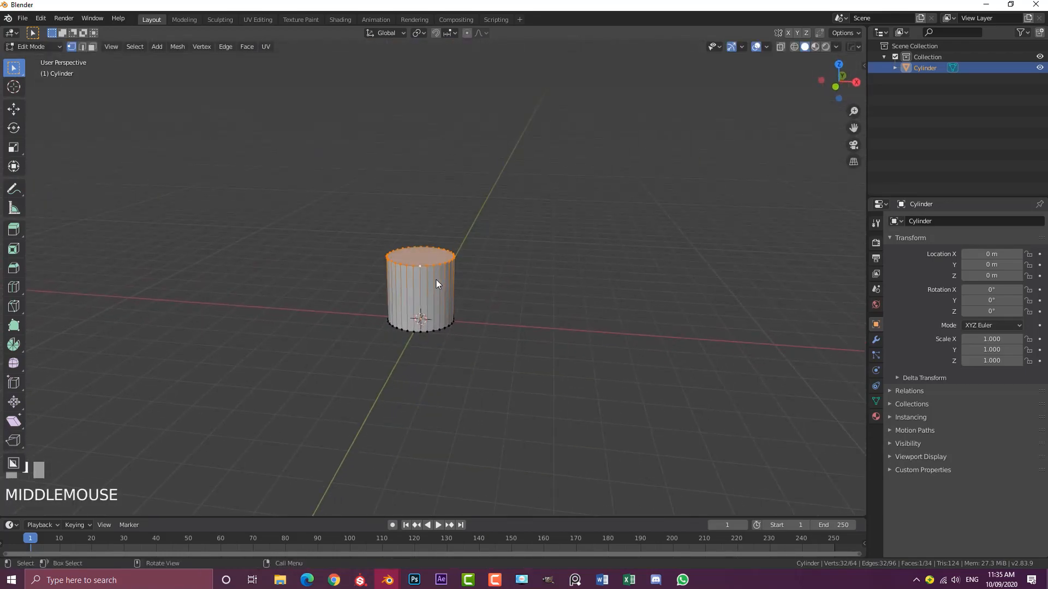
key("g")
key("z")
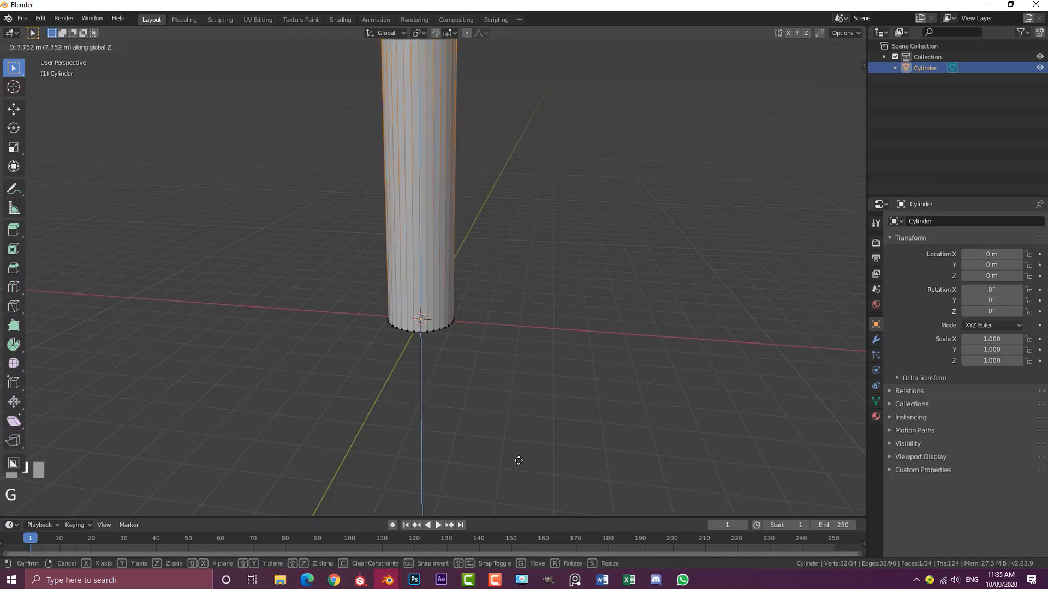
left_click(528, 390)
scroll(504, 270, "down", 3)
scroll(444, 289, "up", 2)
Lower the column's top loop along Z by about 3.3 m.
key("g")
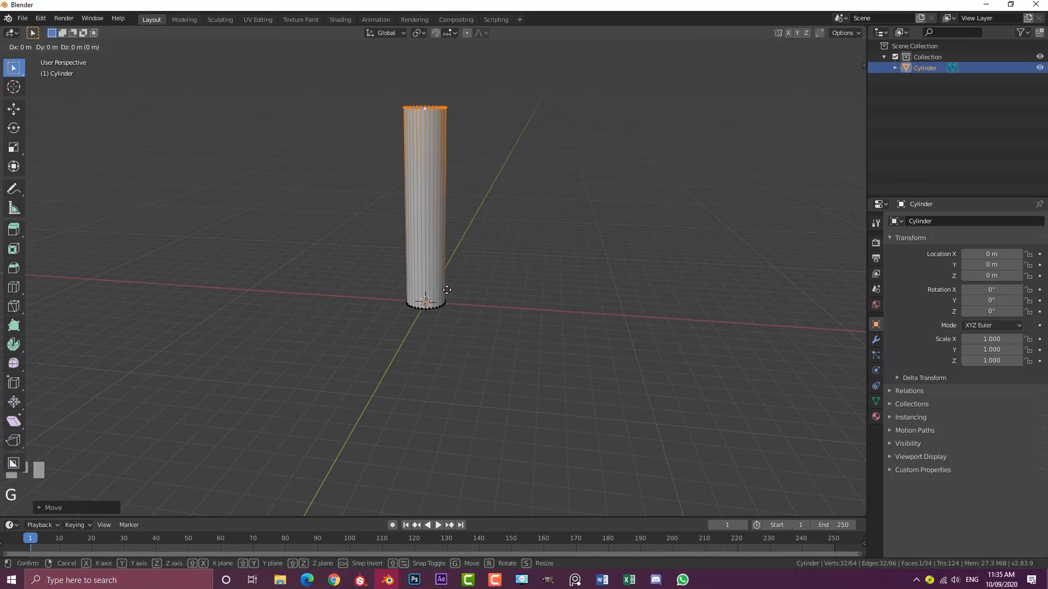
key("z")
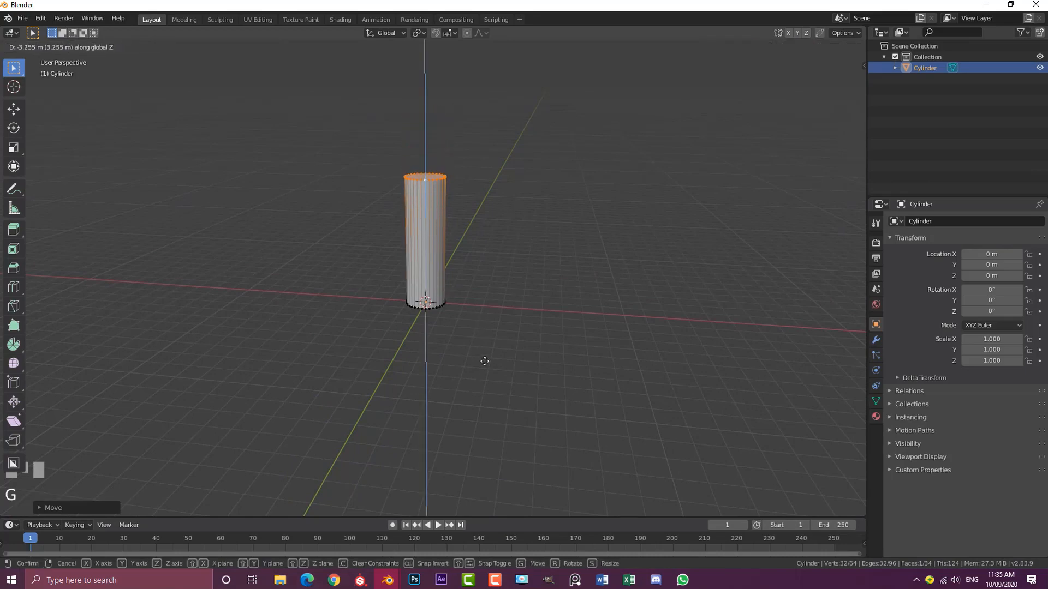
left_click(485, 364)
middle_click_drag(484, 361, 479, 293)
scroll(479, 293, "up", 3)
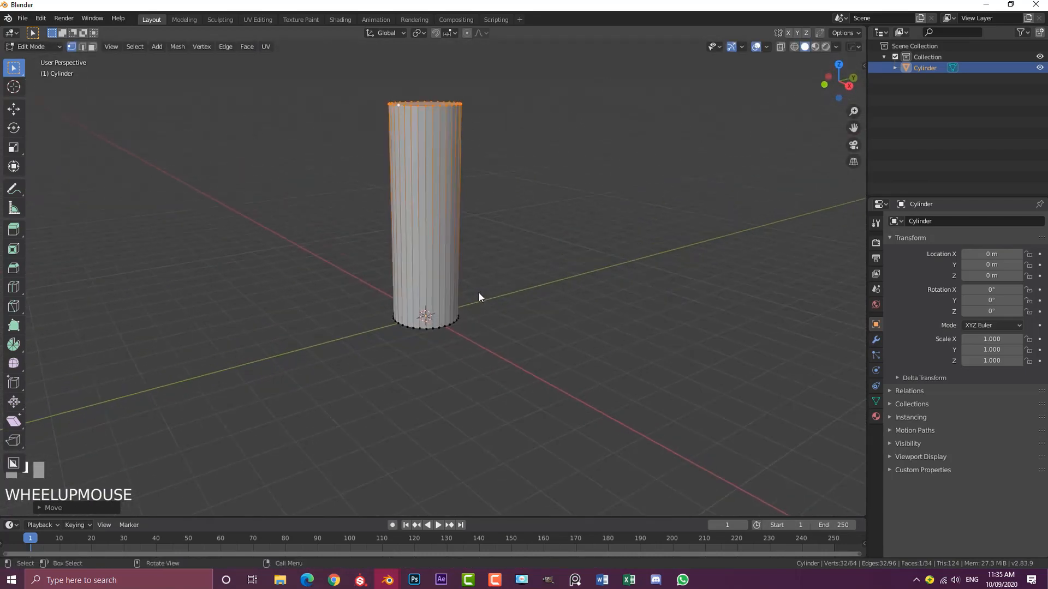
Switch to edge selection and mark one vertical edge on the column's side as a seam.
key("KP_1")
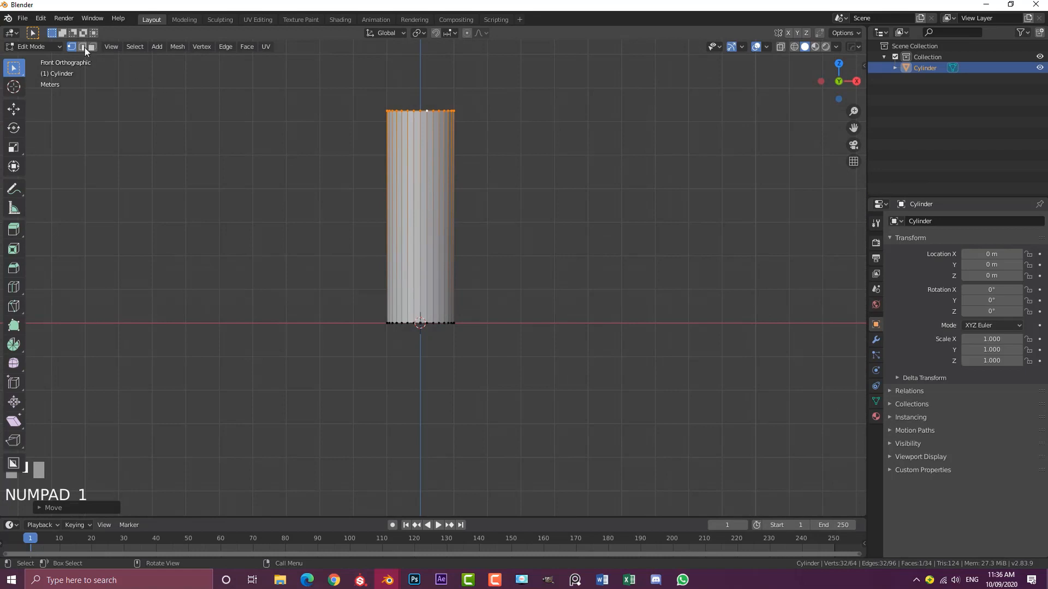
left_click(83, 48)
middle_click_drag(649, 99, 572, 122)
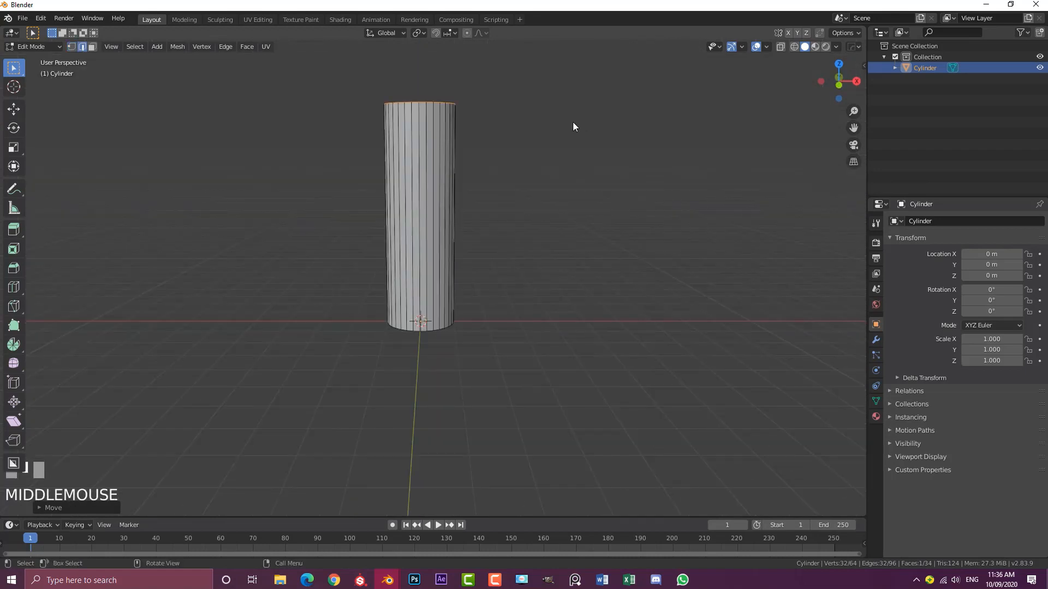
middle_click_drag(459, 103, 436, 155)
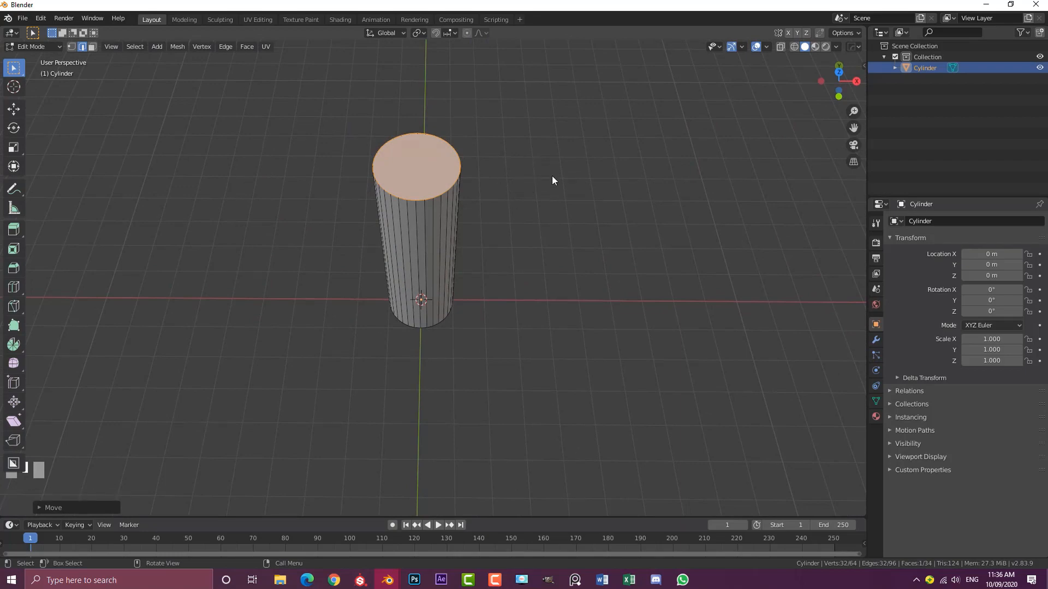
middle_click_drag(552, 180, 516, 153)
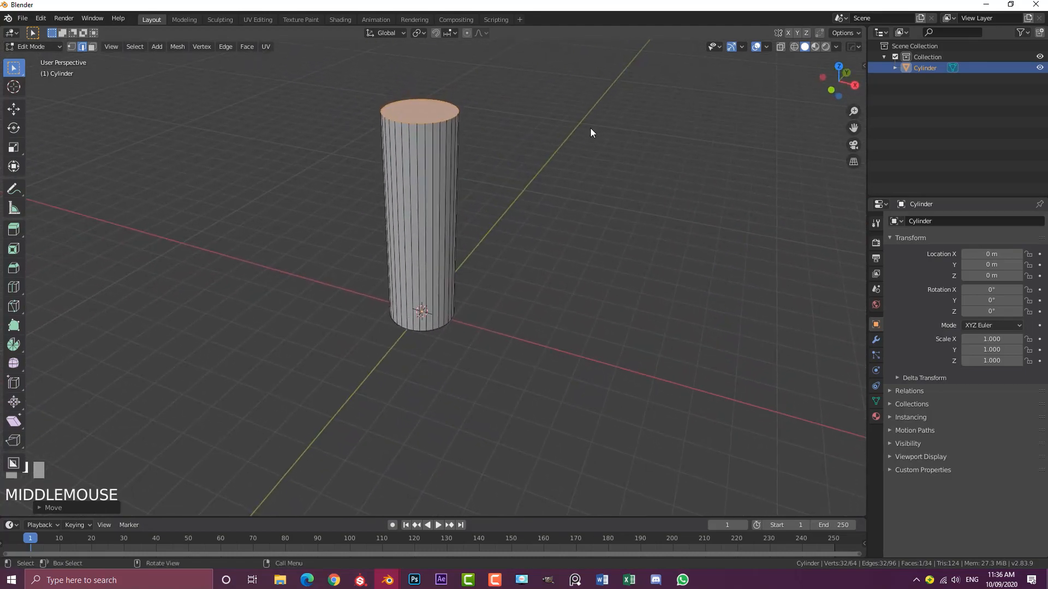
middle_click_drag(589, 133, 453, 196)
scroll(453, 176, "up", 3)
left_click(469, 131)
scroll(453, 194, "up", 2)
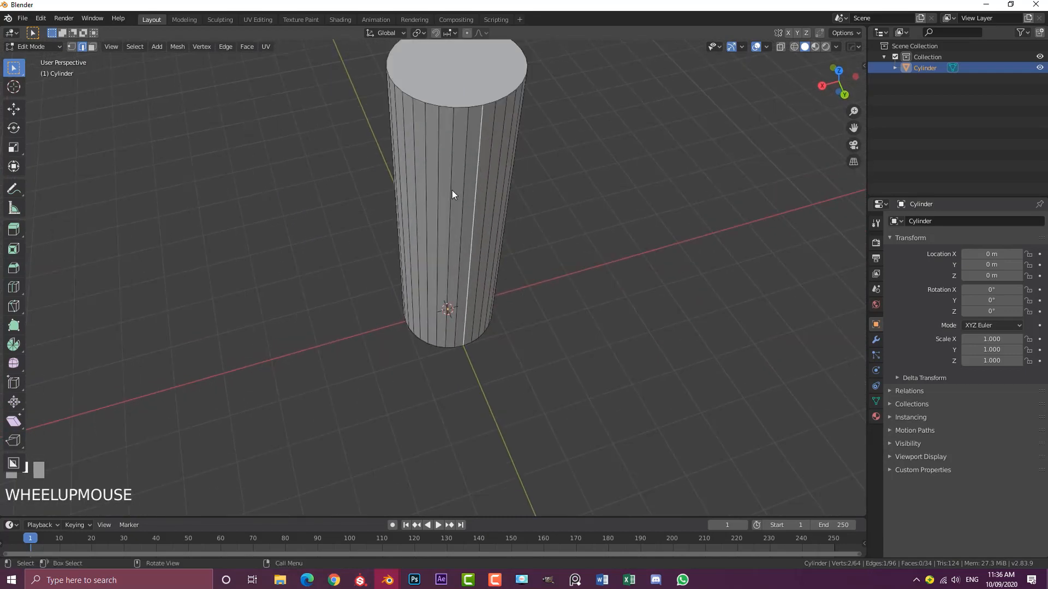
key("ctrl+e")
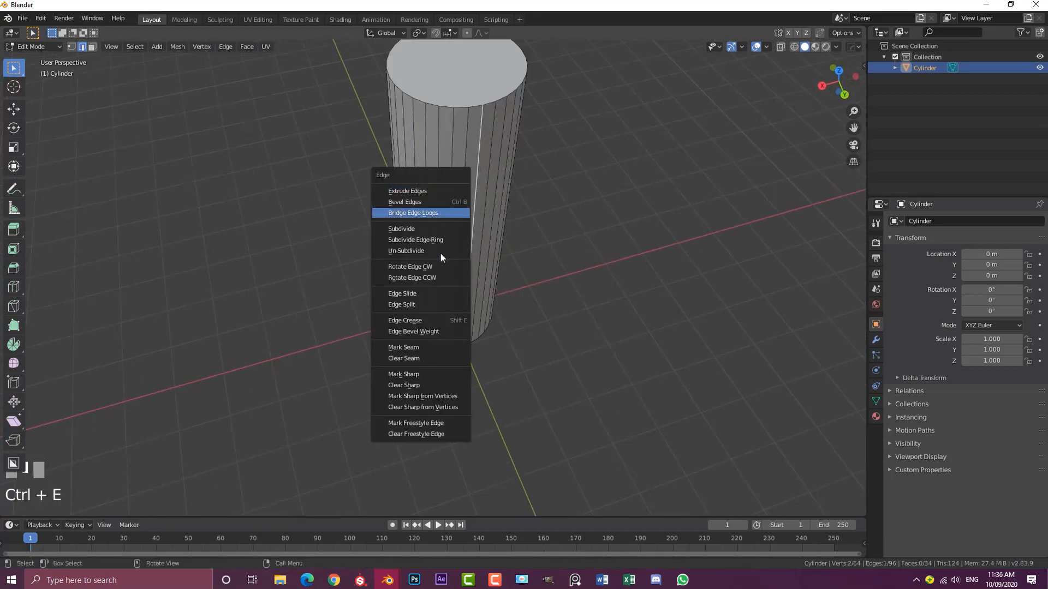
left_click(415, 351)
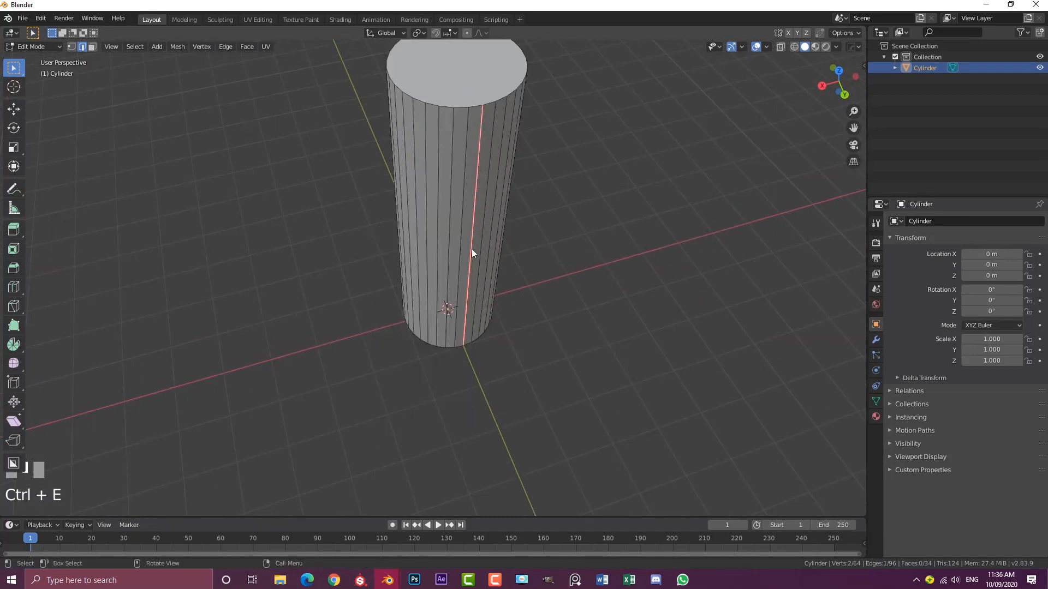
Select the edge loops around the cylinder's top and bottom rims and mark both as seams.
middle_click_drag(471, 249, 477, 232)
key("alt+a")
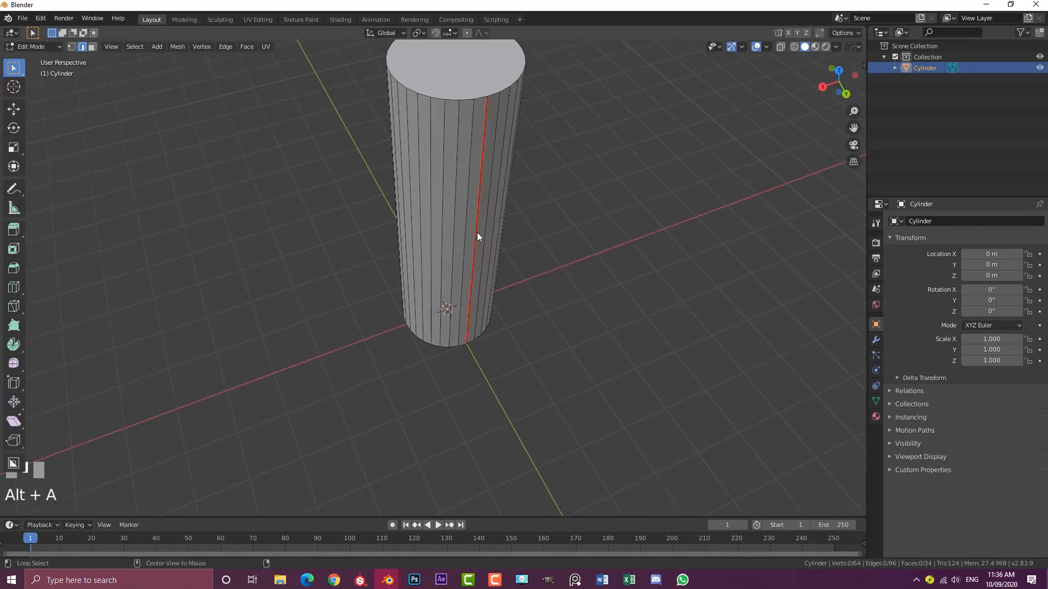
left_click(466, 97, "alt+shift")
scroll(458, 134, "down", 2)
middle_click_drag(458, 134, 490, 243)
left_click(515, 379, "alt+shift")
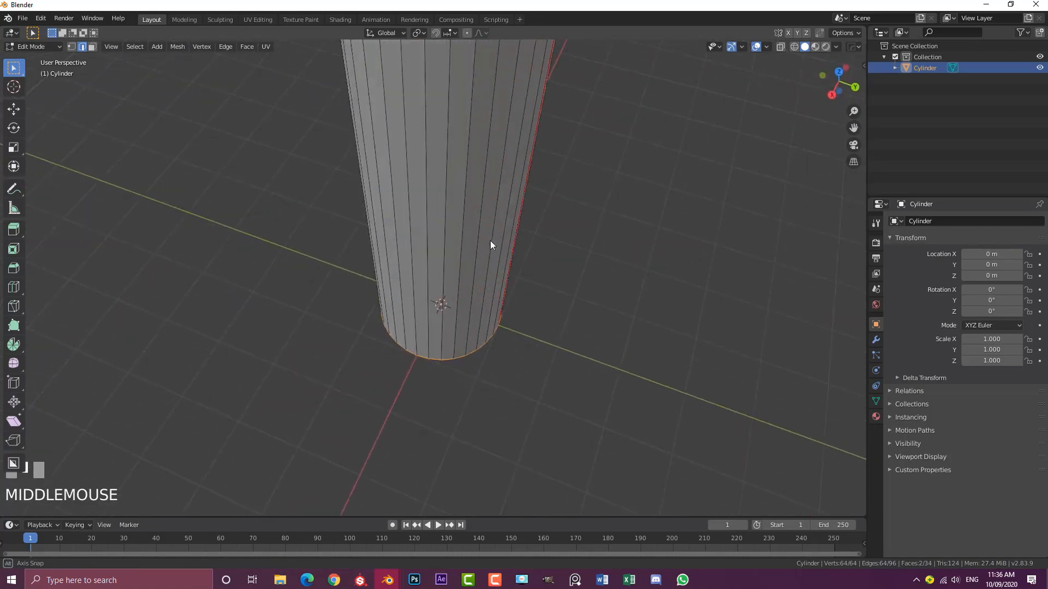
middle_click_drag(447, 180, 441, 226, "shift")
key("ctrl+e")
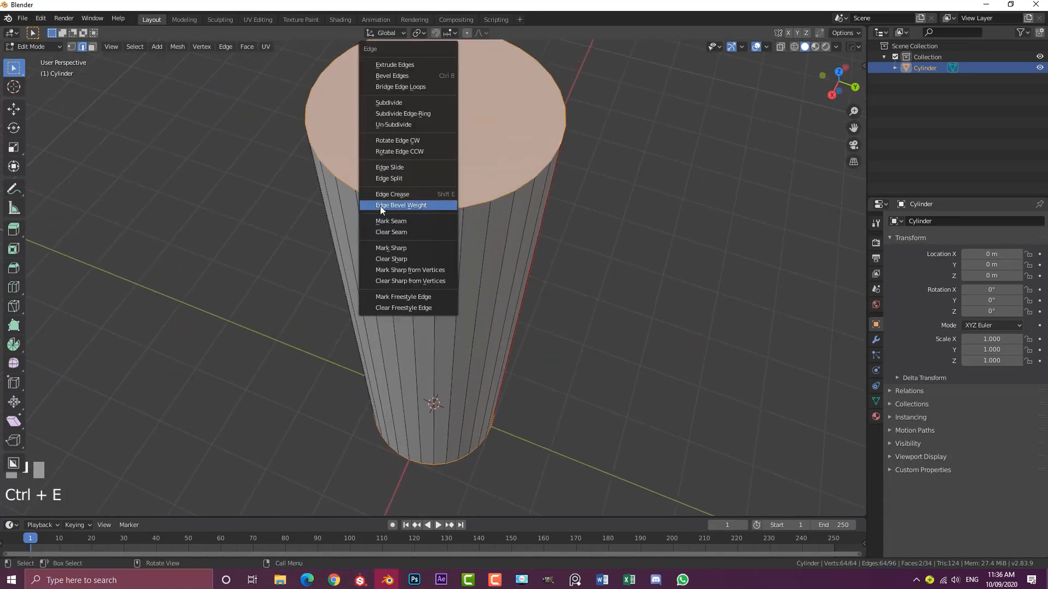
scroll(490, 243, "down", 5)
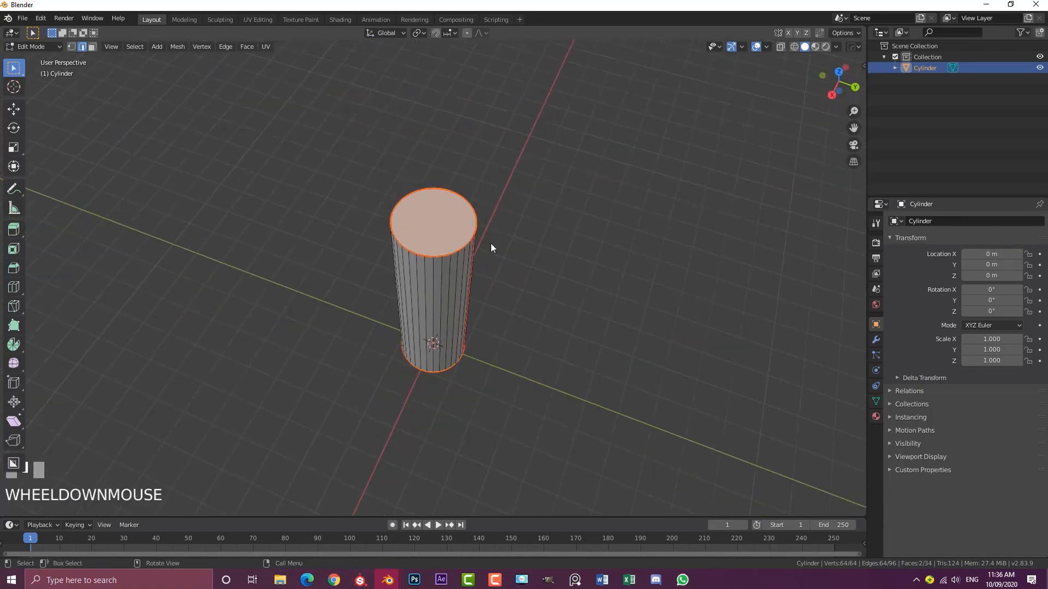
key("a")
middle_click_drag(490, 248, 388, 222)
key("a")
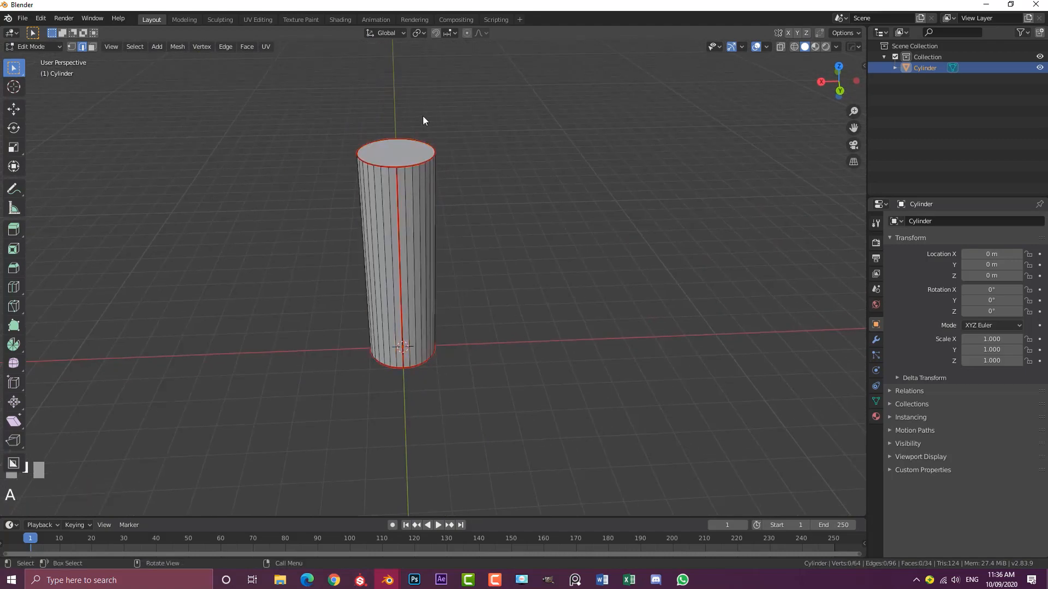
middle_click_drag(423, 116, 442, 90)
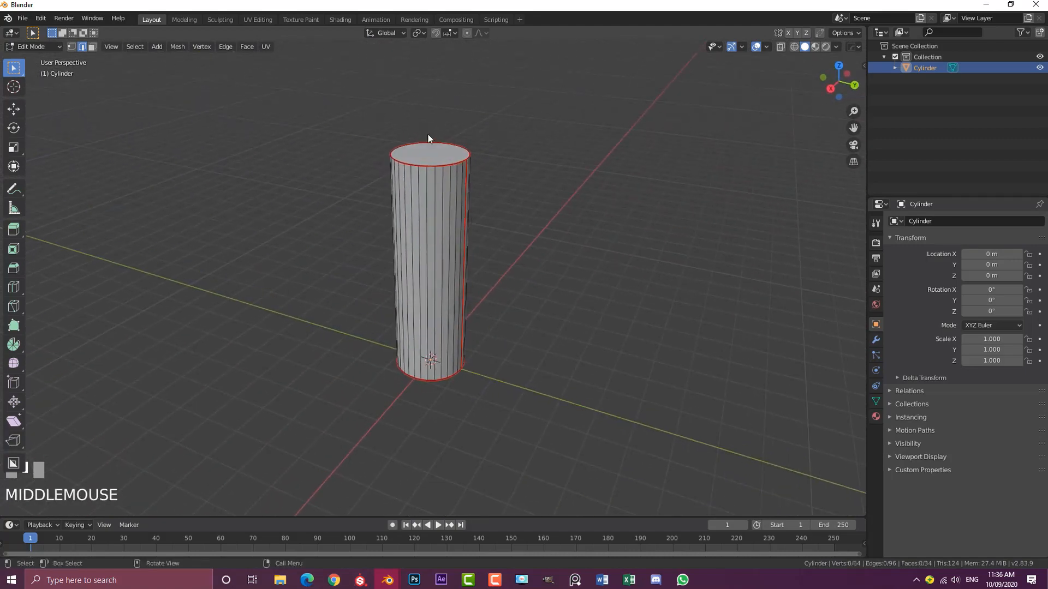
Select the whole cylinder mesh and unwrap it in the UV Editing workspace.
key("a")
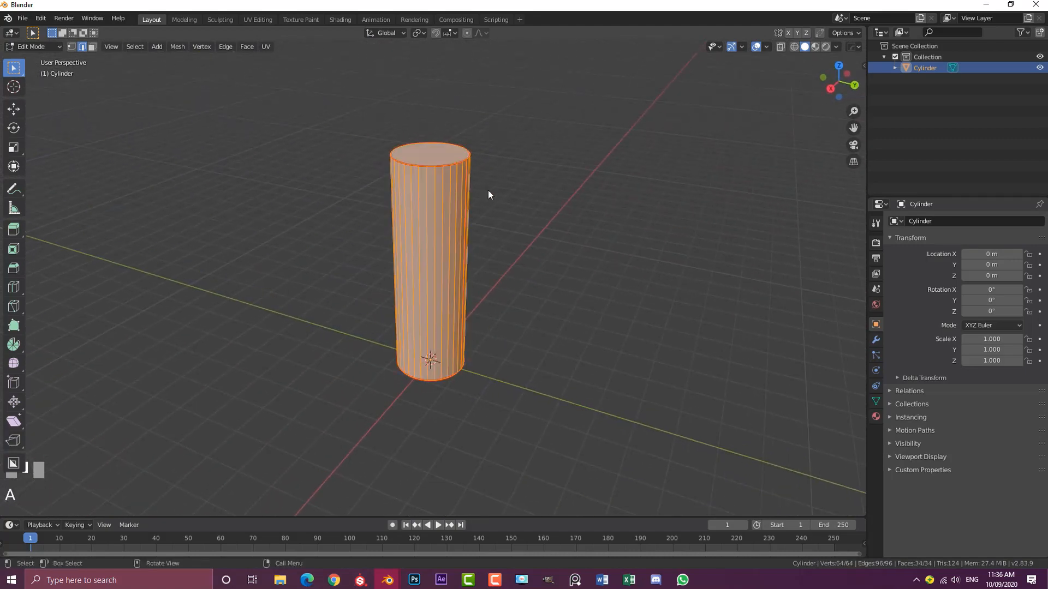
left_click(256, 19)
scroll(213, 297, "up", 2)
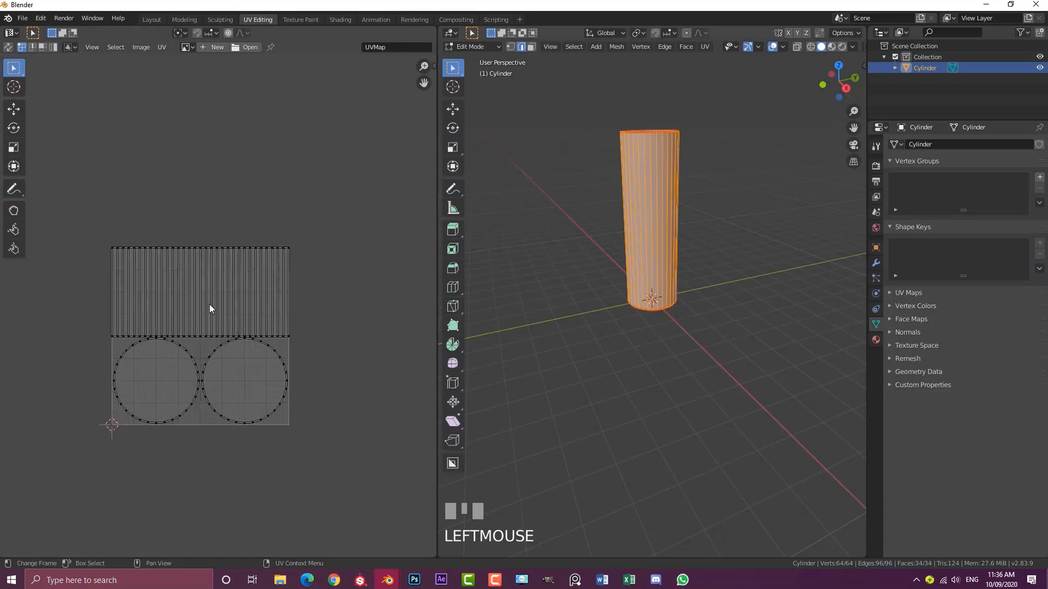
middle_click_drag(644, 312, 661, 235)
scroll(643, 254, "up", 3)
key("u")
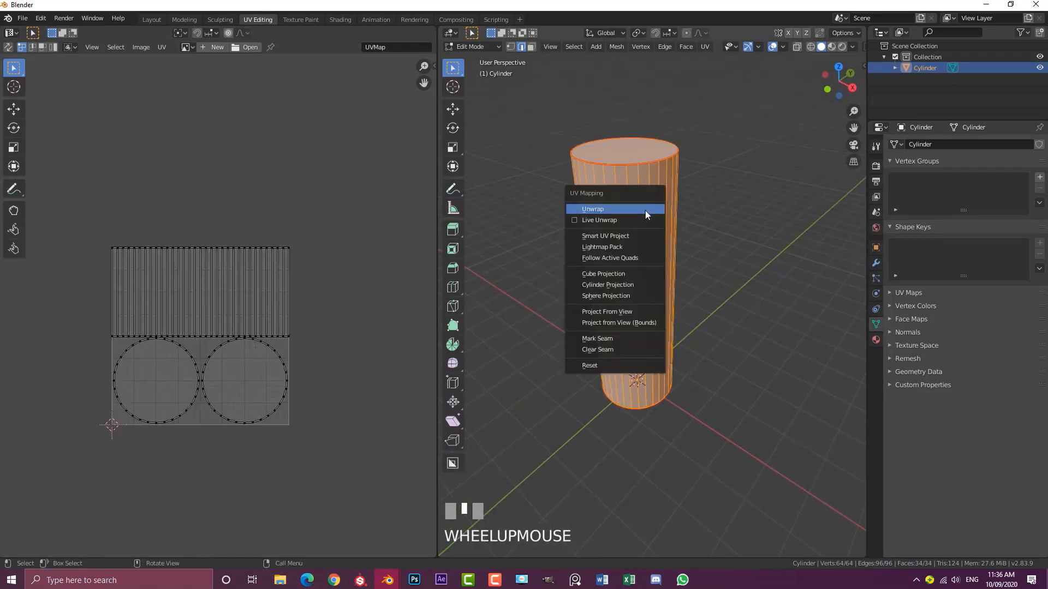
left_click(639, 212)
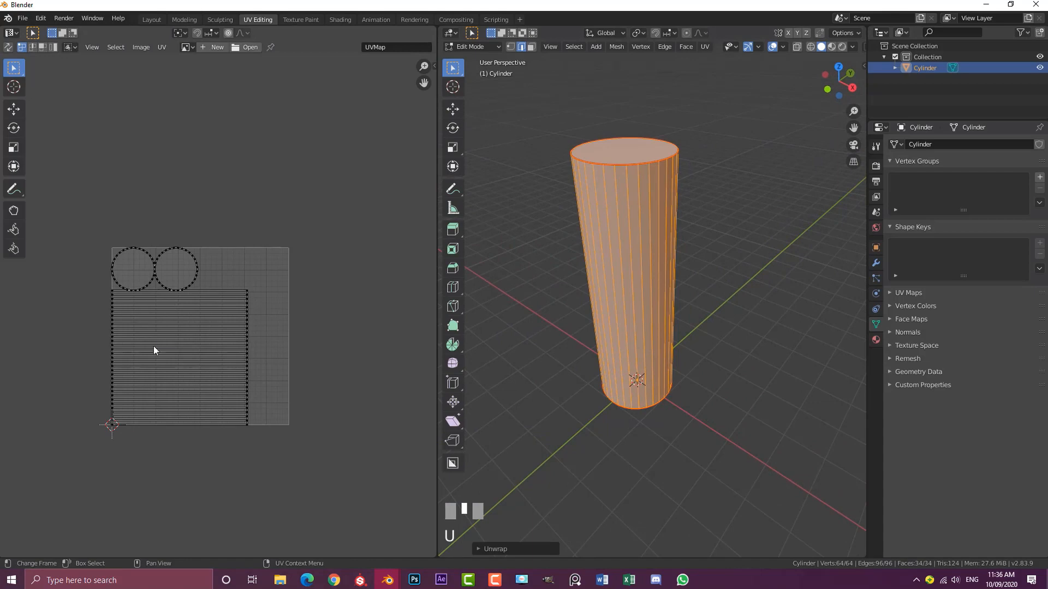
Select the linked UV island of the cylinder's side, enlarge it about 1.1 times and centre it in the UV square.
scroll(163, 349, "up", 2)
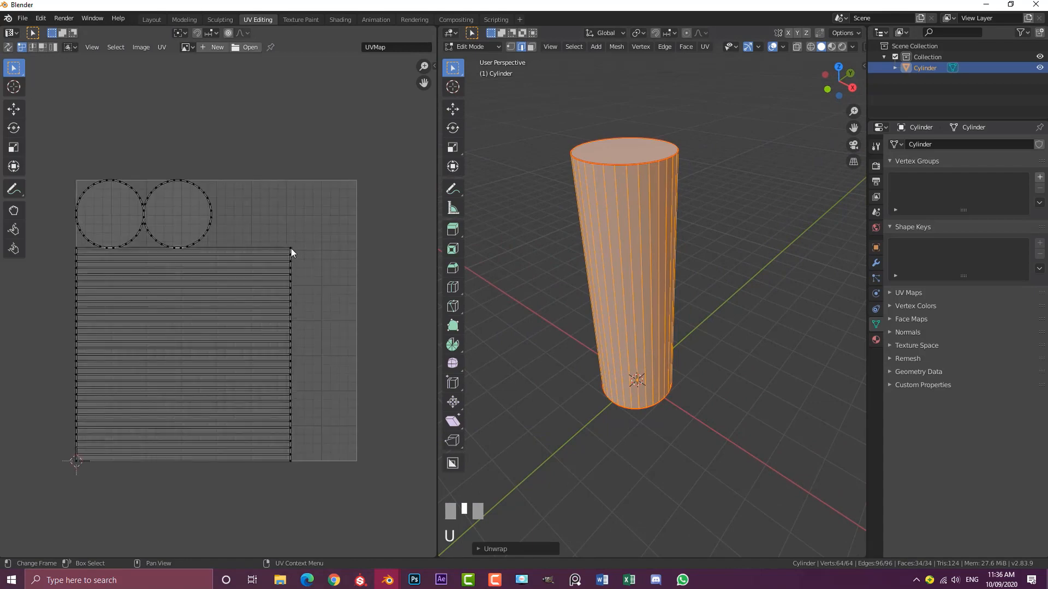
left_click(293, 248)
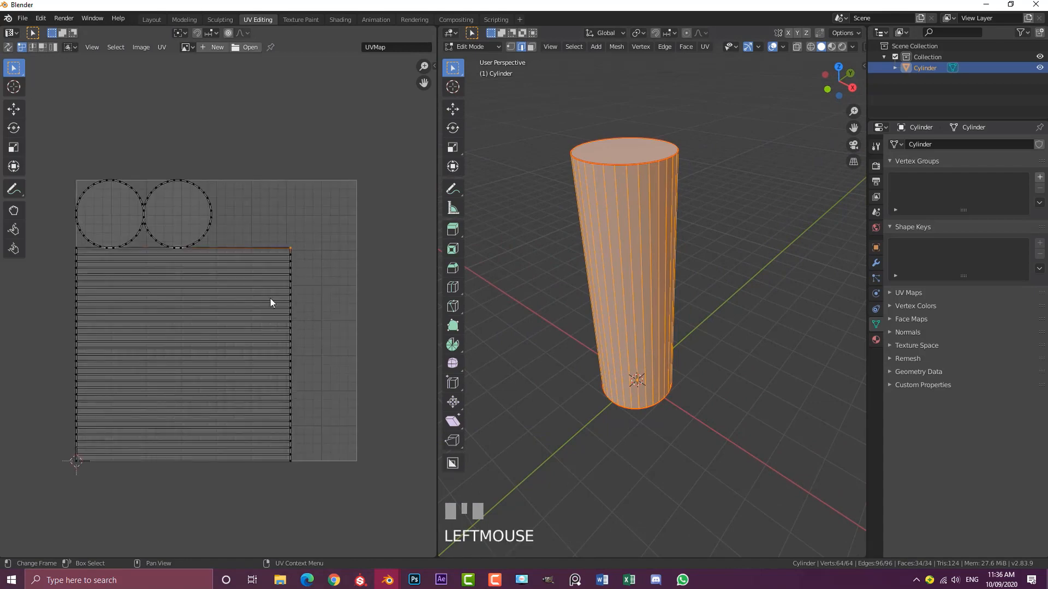
key("ctrl+l")
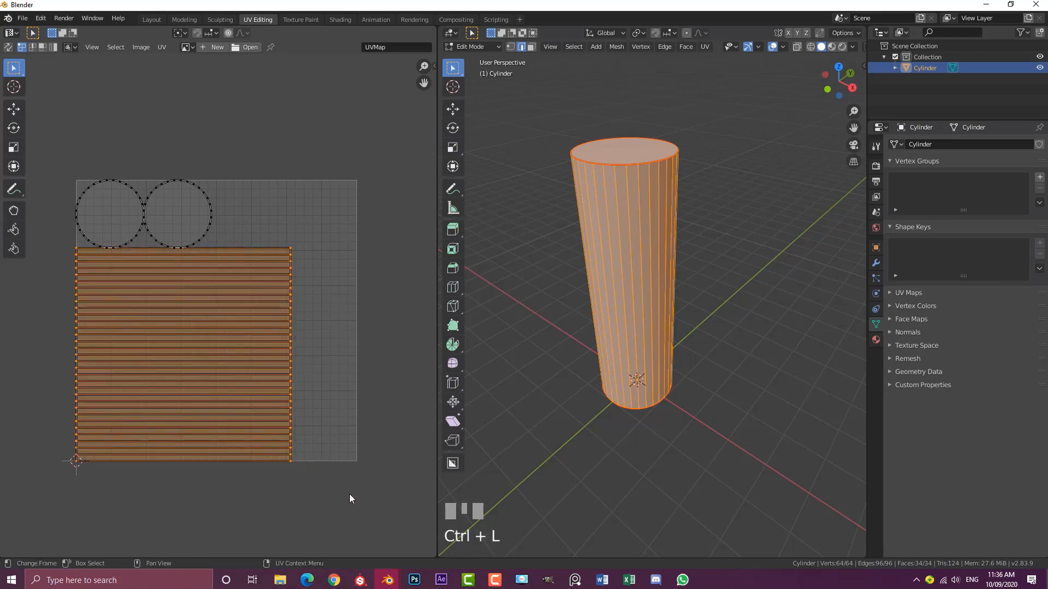
key("s")
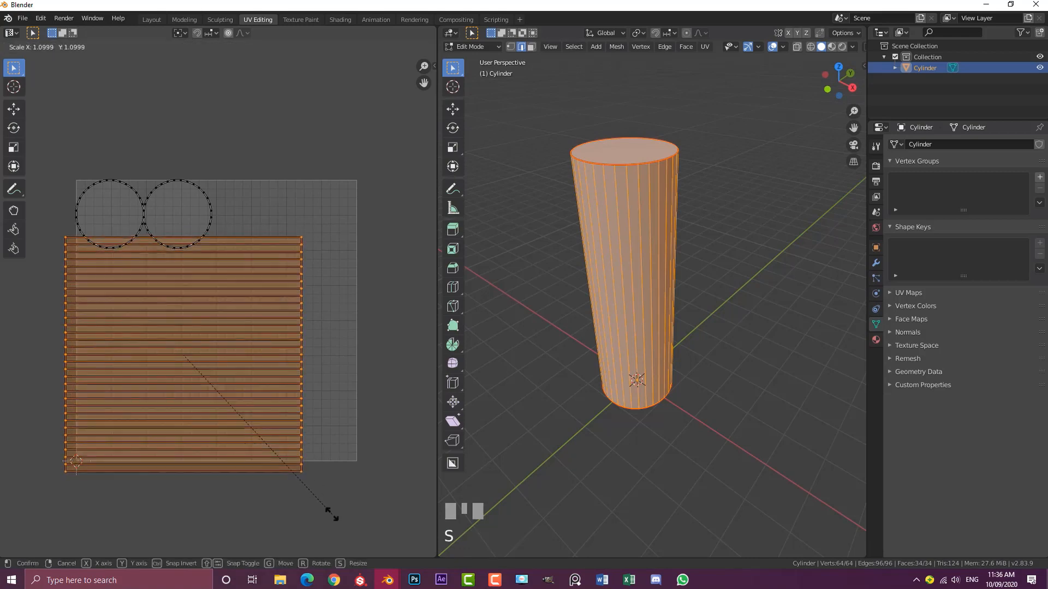
left_click(327, 512)
key("g")
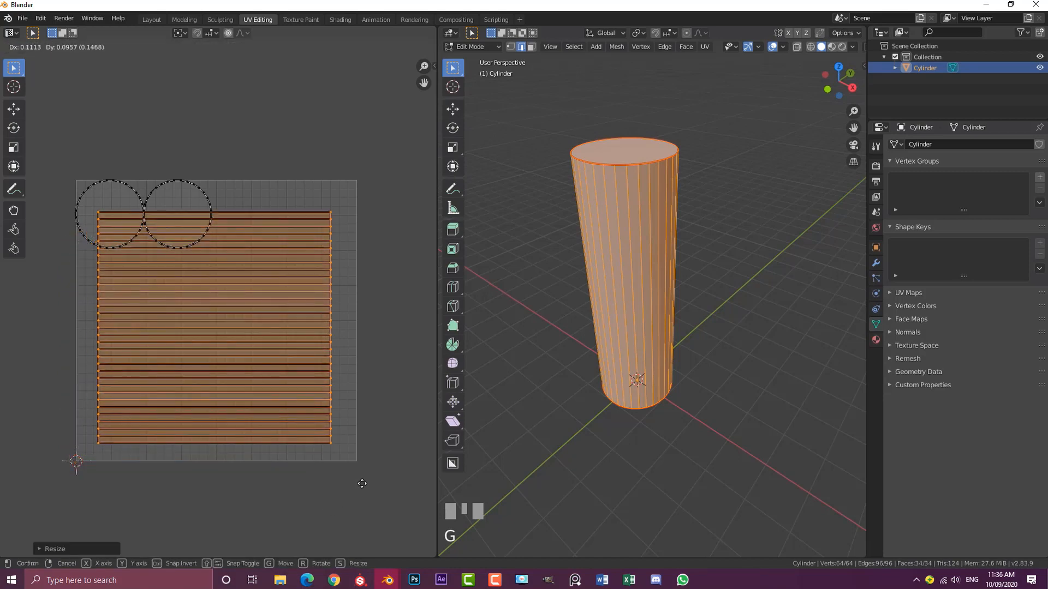
left_click(361, 484)
Squash the side's UV island to about 0.8 along Y and shift it down, clear of the cap circles.
key("s")
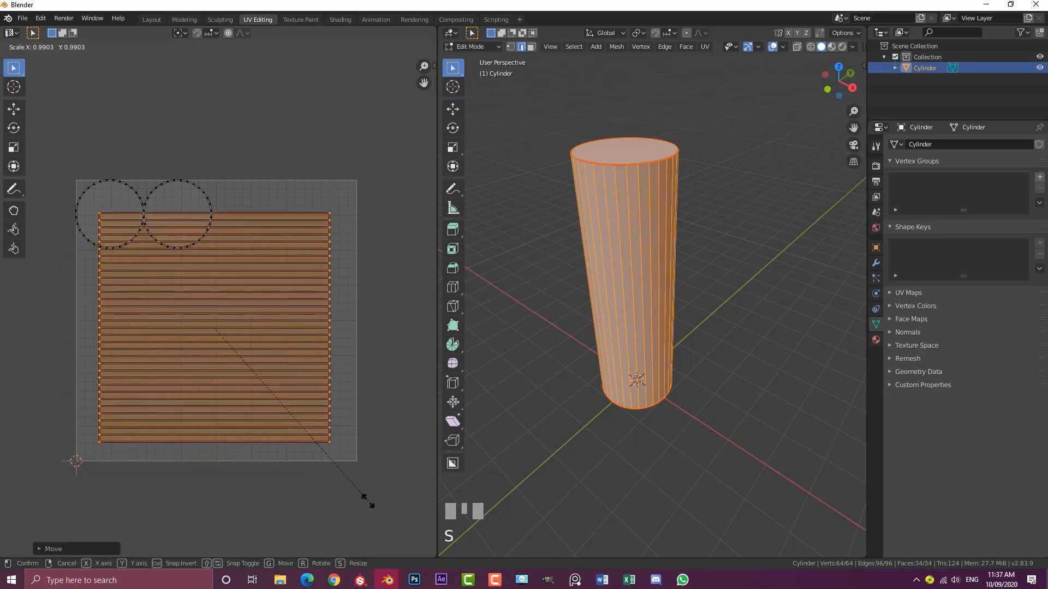
key("y")
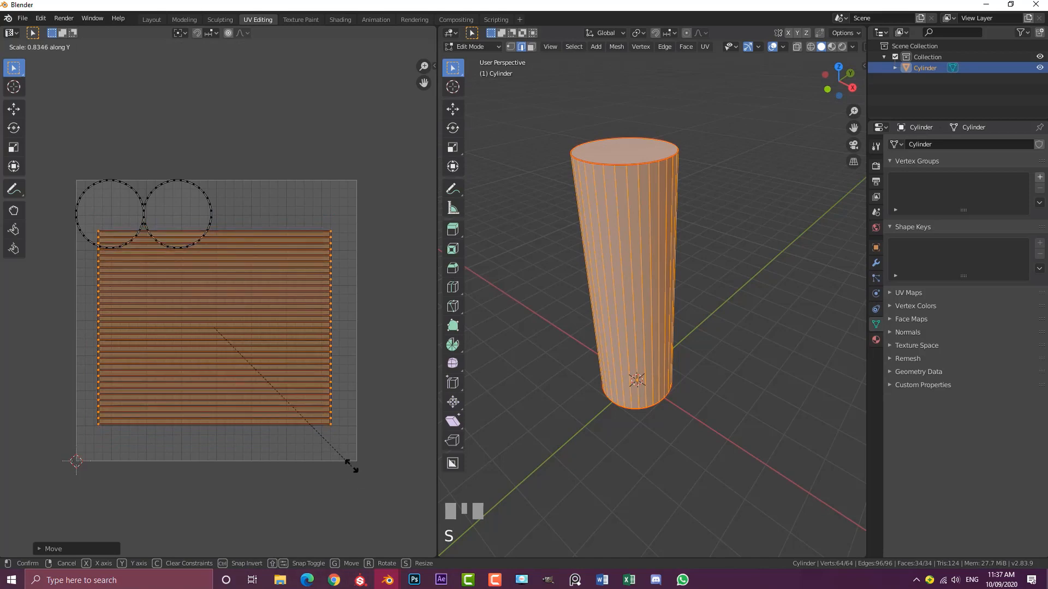
left_click(345, 461)
key("g")
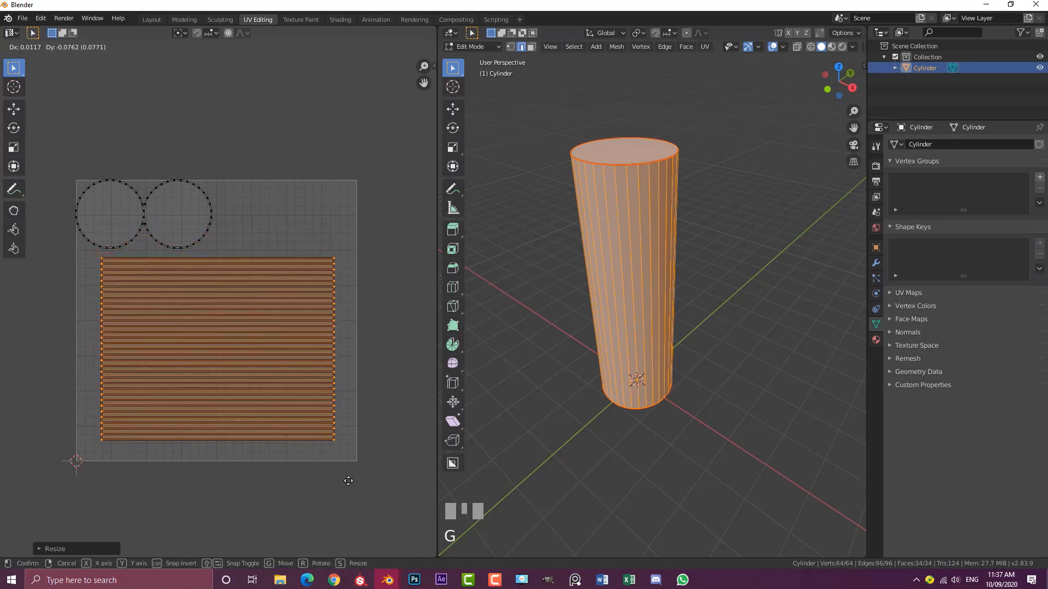
left_click(349, 481)
Select both circular cap islands, move them to the middle above the side island and scale them up about 1.5 times.
left_click(211, 213)
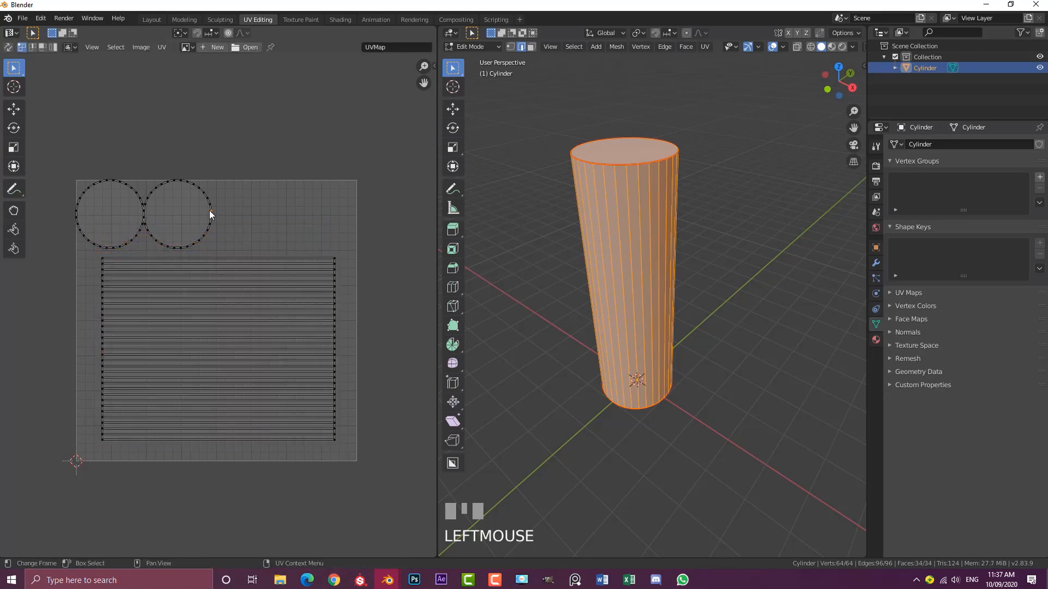
left_click(137, 197, "shift")
key("ctrl+l")
key("g")
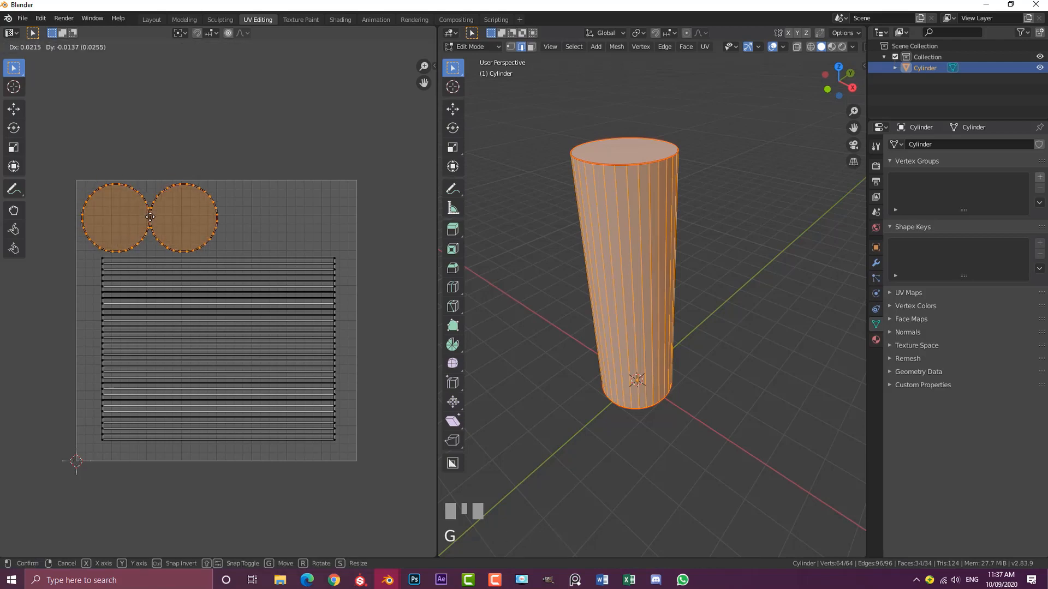
left_click(210, 243)
key("s")
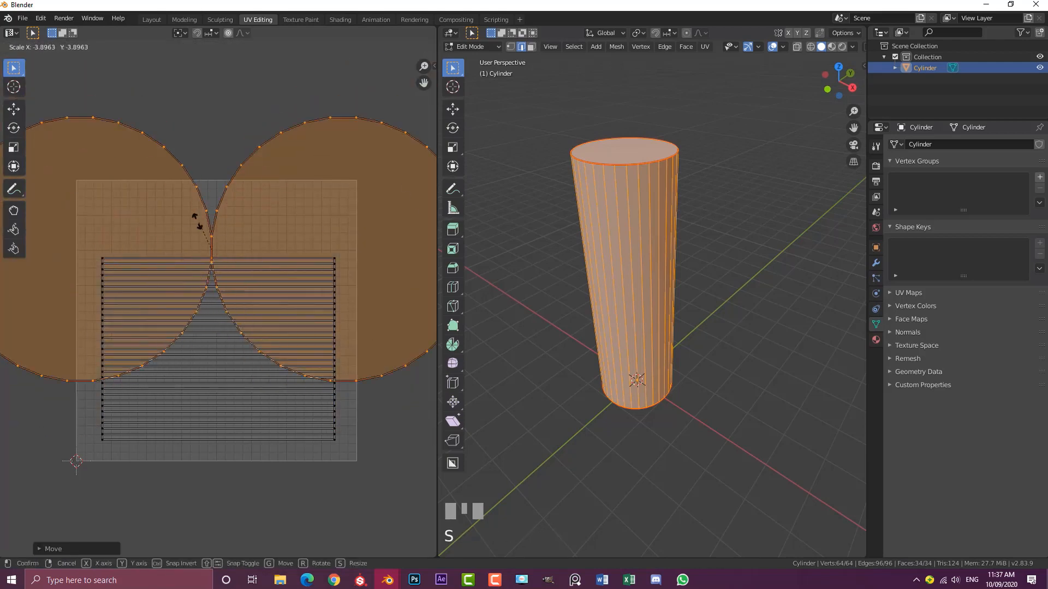
right_click(295, 332)
key("s")
left_click(311, 379)
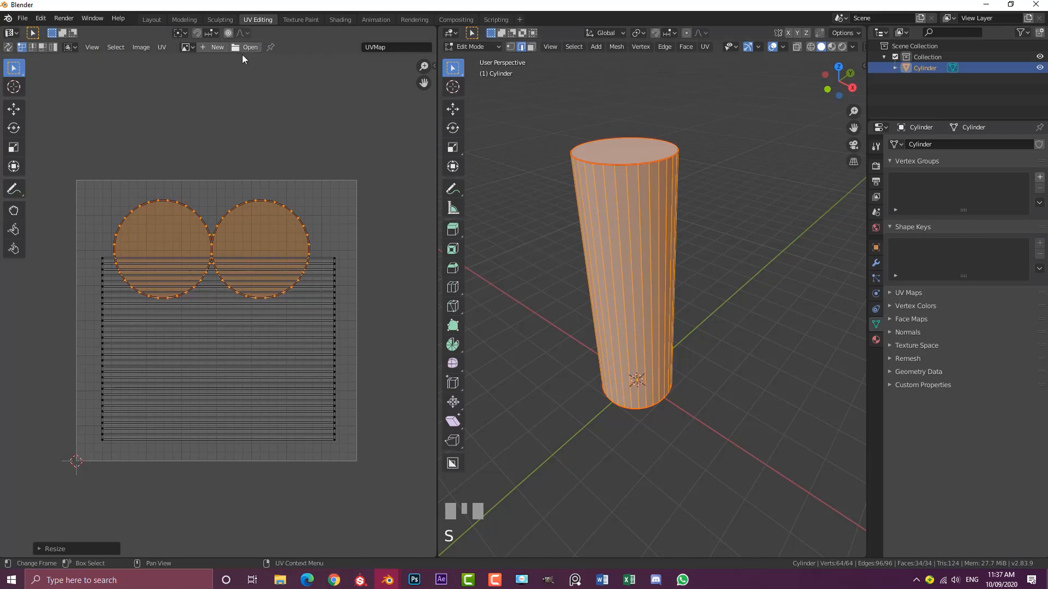
In the Shading workspace, create a new material for the cylinder and name it pillar.
left_click(153, 21)
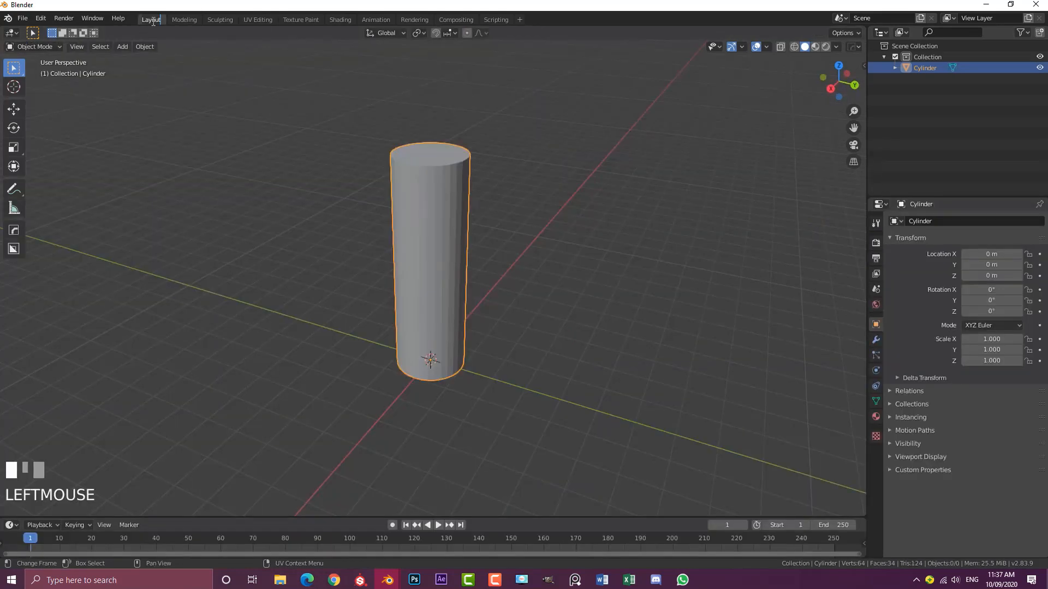
left_click(340, 19)
scroll(502, 230, "down", 2)
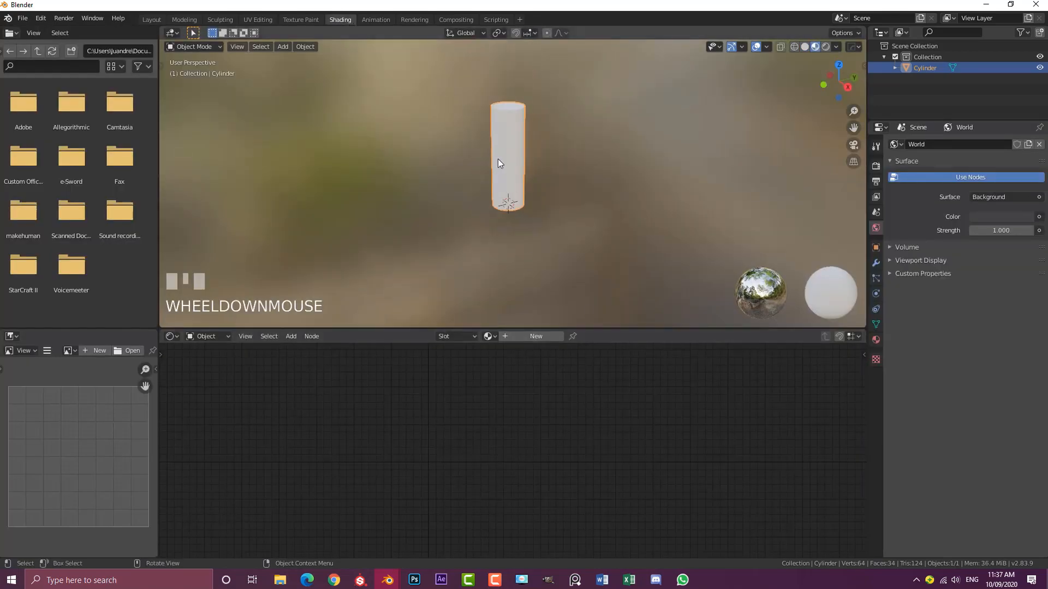
scroll(498, 160, "up", 2)
left_click(531, 337)
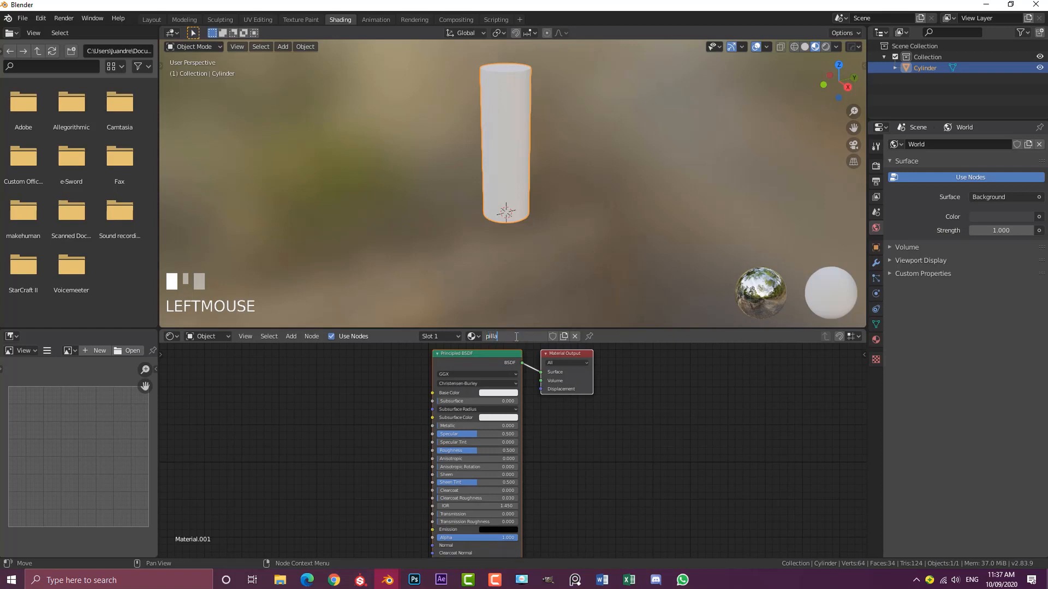
key("Return")
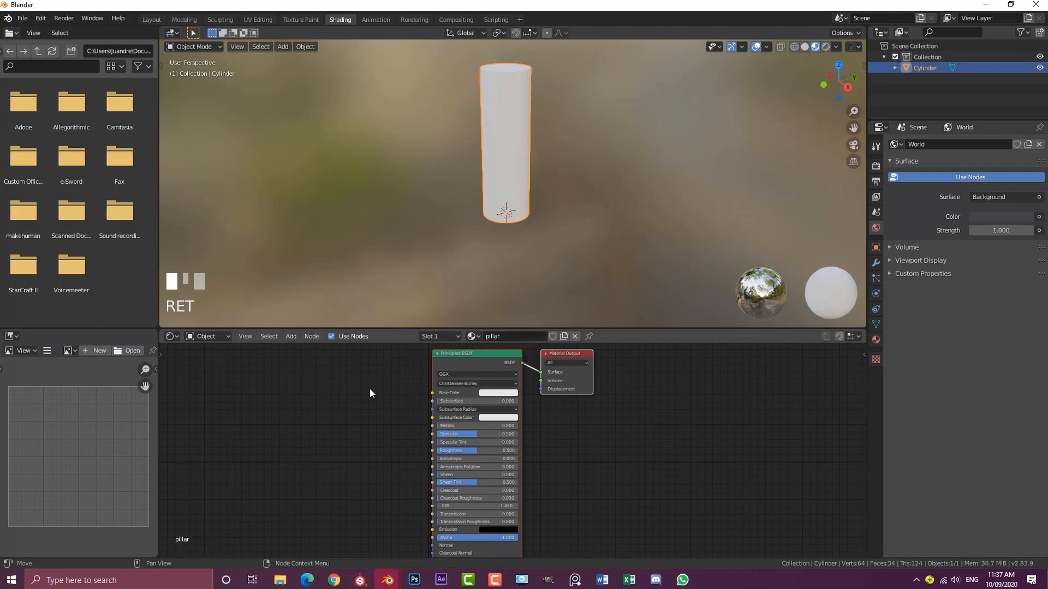
Look up the Node Wrangler add-on in the preferences and check whether it is enabled.
left_click(43, 19)
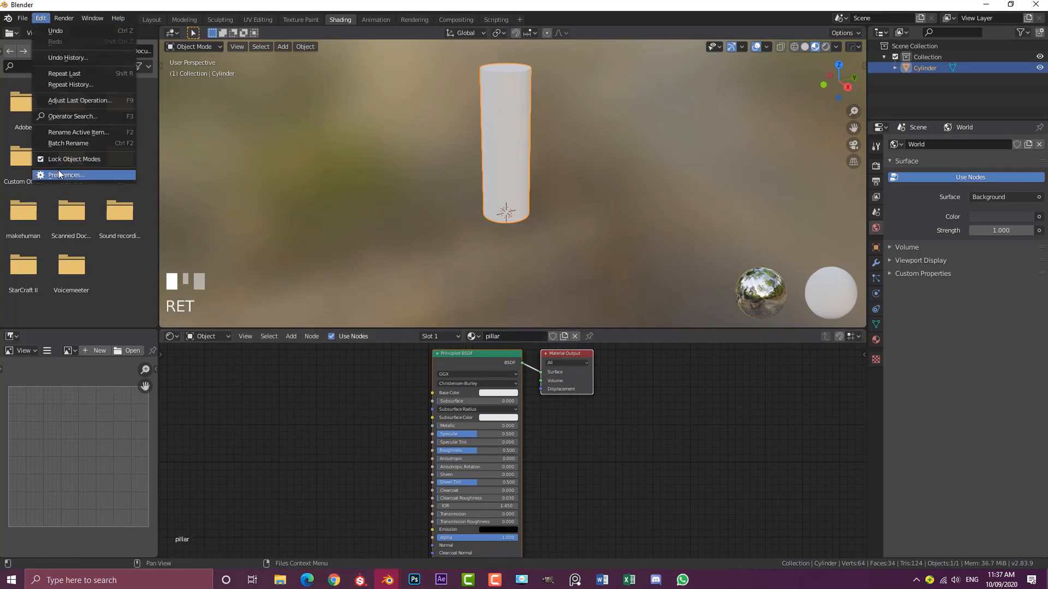
left_click(76, 174)
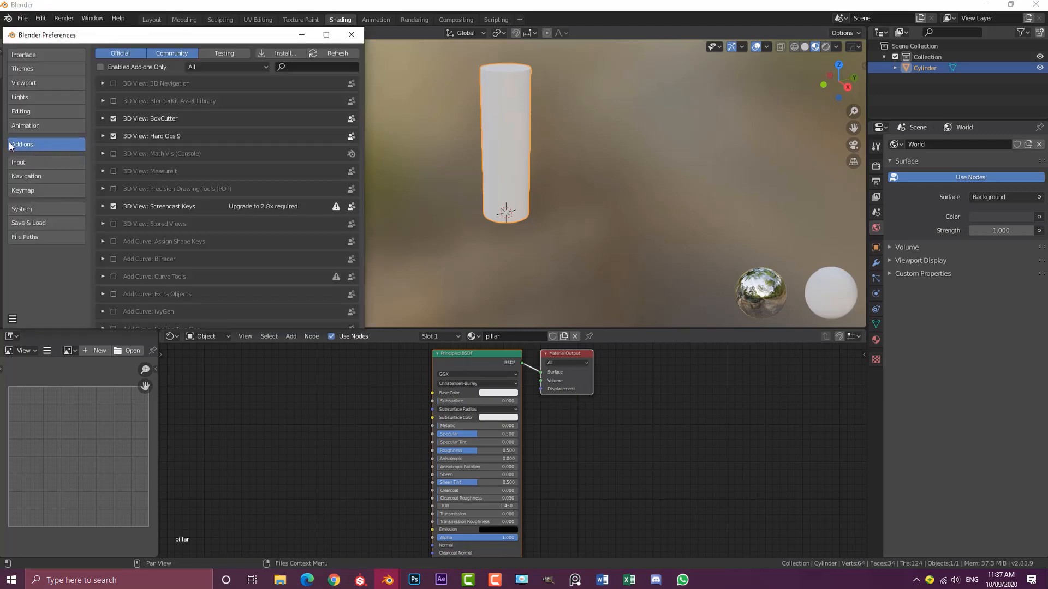
left_click(308, 67)
type("node w")
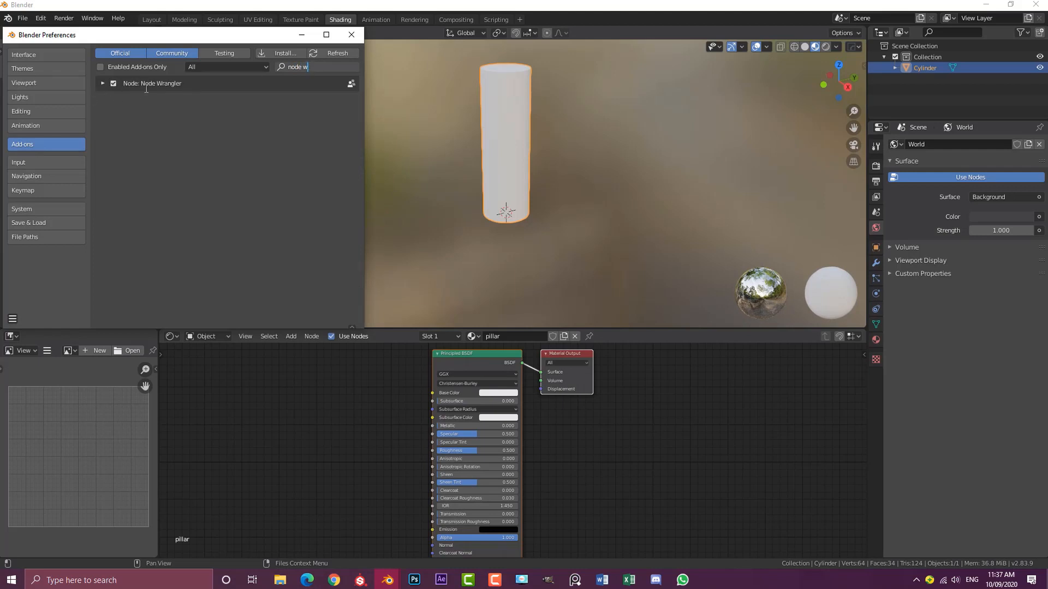
left_click(352, 36)
Move the Principled BSDF node farther away from the Material Output node.
scroll(376, 417, "up", 2)
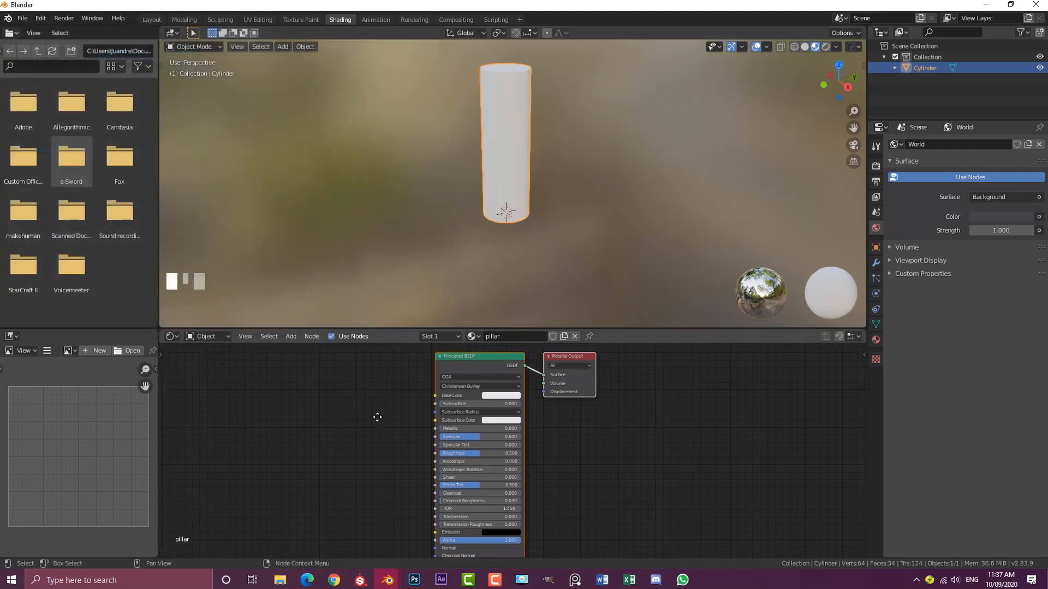
middle_click_drag(642, 469, 638, 506)
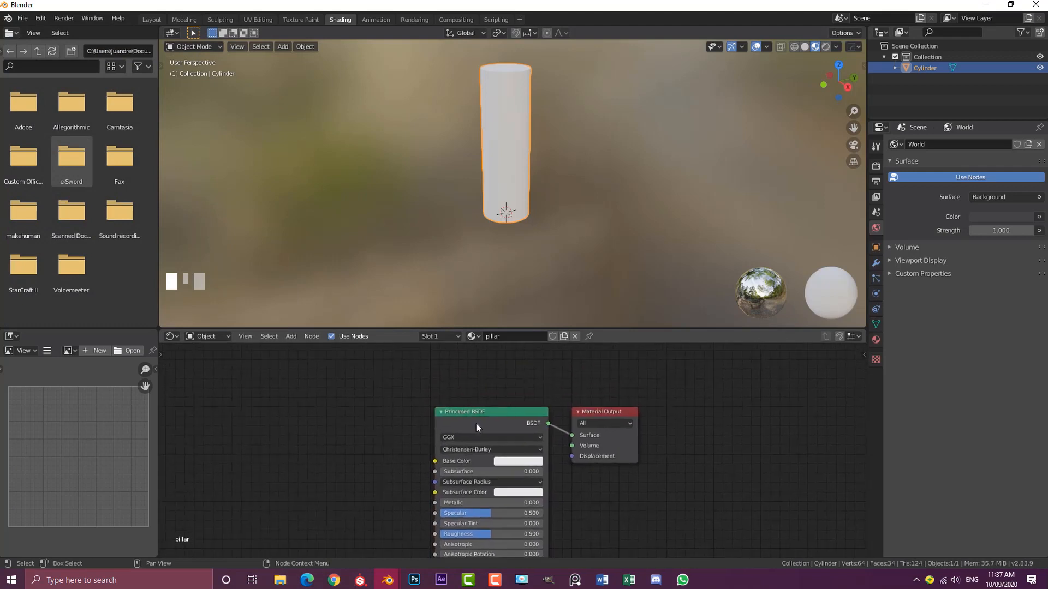
left_click_drag(476, 423, 444, 405)
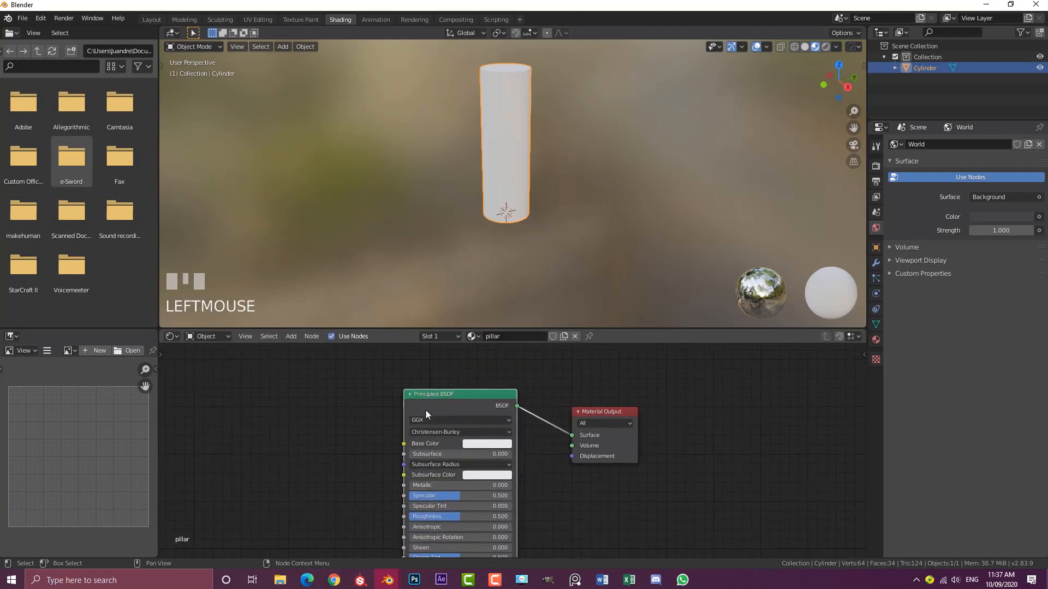
Add a linked Texture Coordinate, Mapping and Image Texture setup to the Principled BSDF's Base Color and move it clear of the shader node.
scroll(409, 430, "down", 1)
key("ctrl+shift+t")
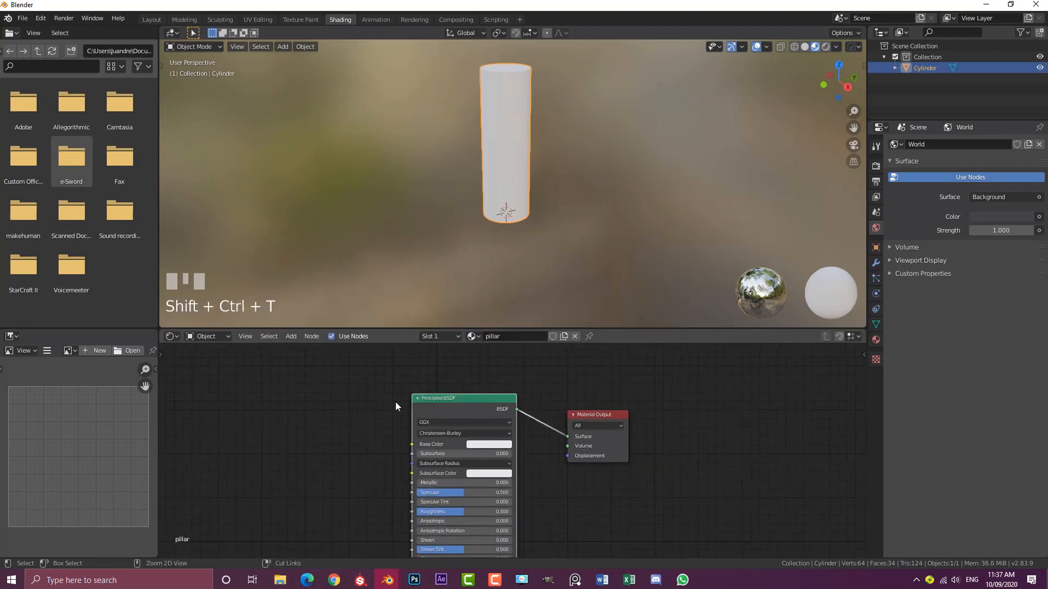
key("ctrl+t")
scroll(395, 407, "down", 2)
middle_click_drag(396, 407, 494, 403)
scroll(461, 468, "up", 3)
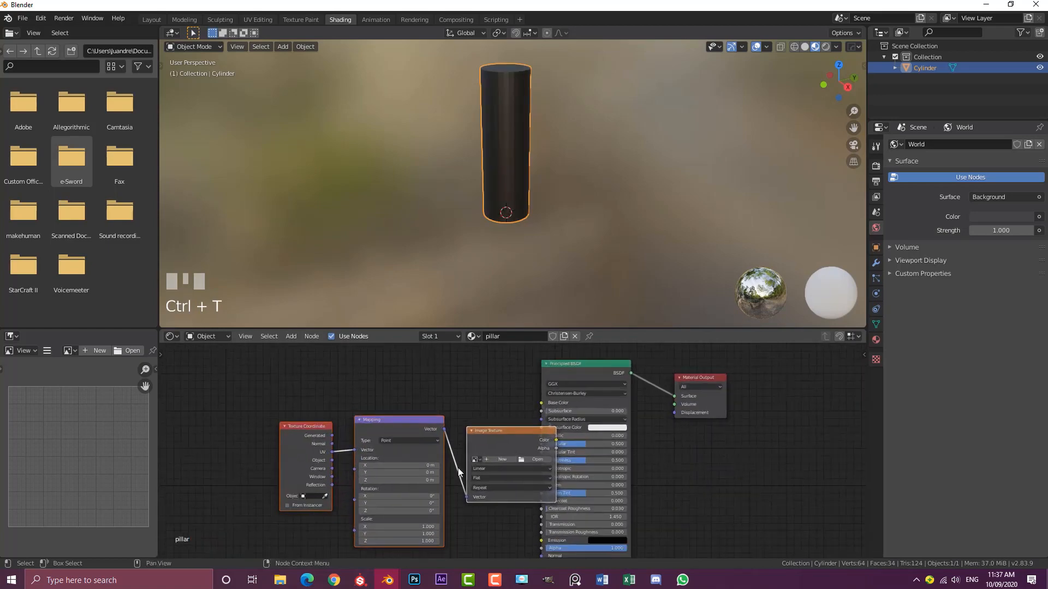
key("g")
left_click(393, 441)
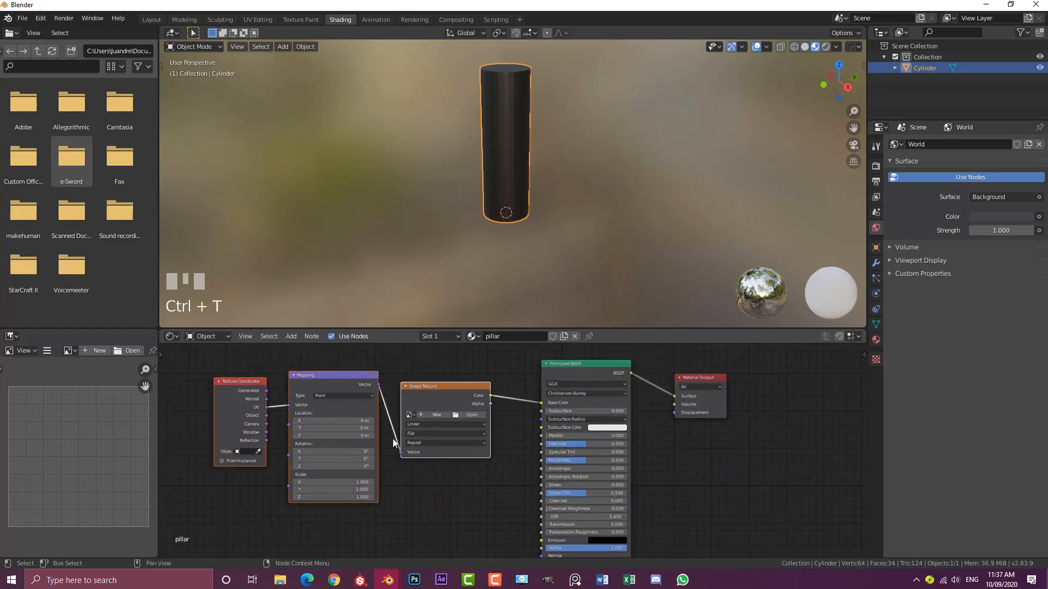
Space out the Image Texture, Mapping and Texture Coordinate nodes in the pillar material's node tree.
left_click_drag(435, 395, 440, 376)
left_click_drag(331, 380, 331, 385)
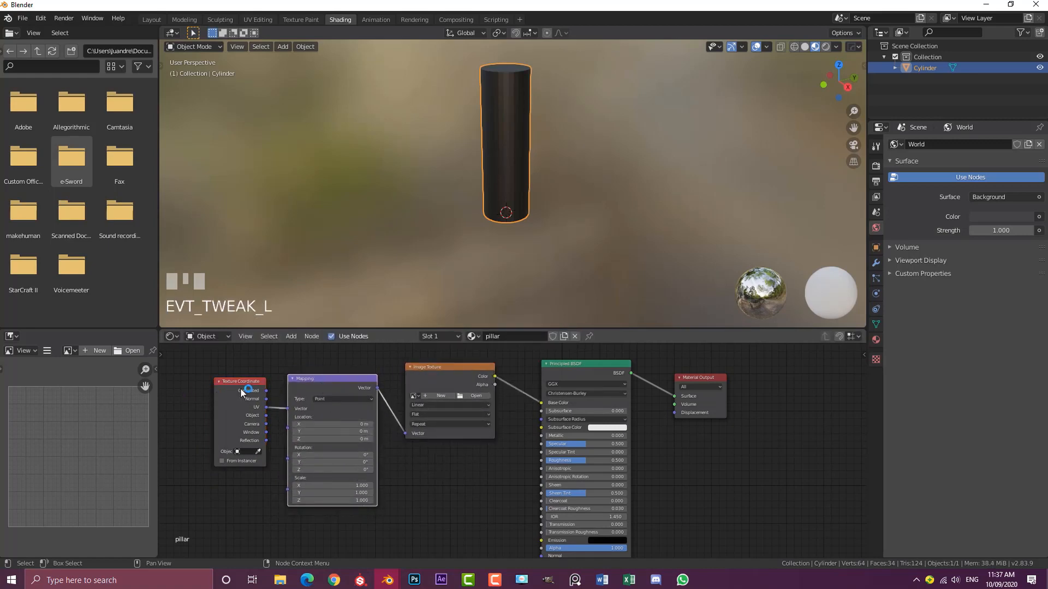
left_click_drag(236, 390, 221, 394)
Load concrete_massive_0077_01.jpg from the Desktop folder into the Image Texture node.
scroll(453, 439, "up", 4)
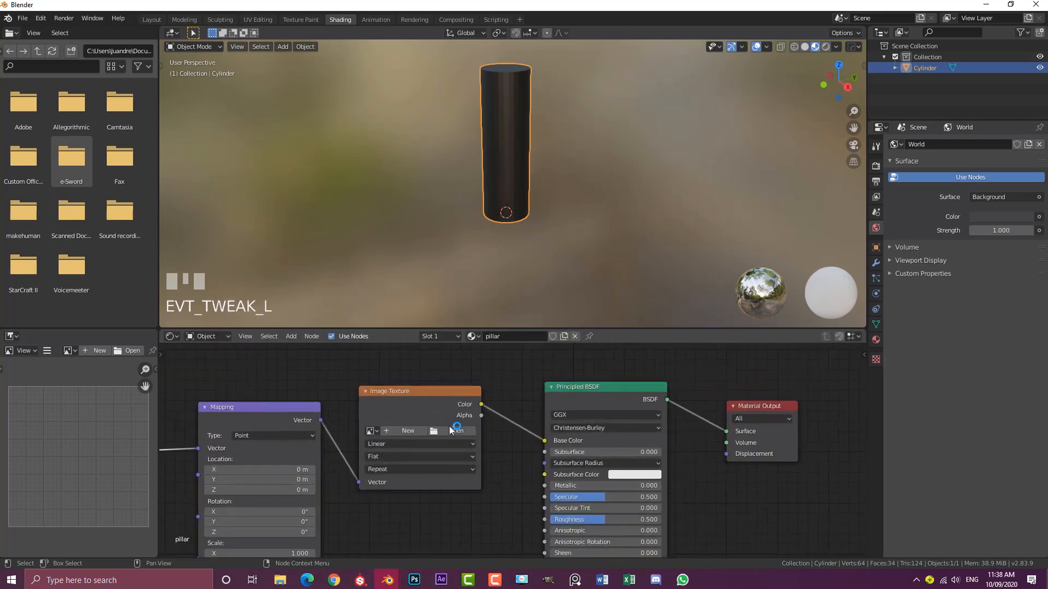
left_click(451, 432)
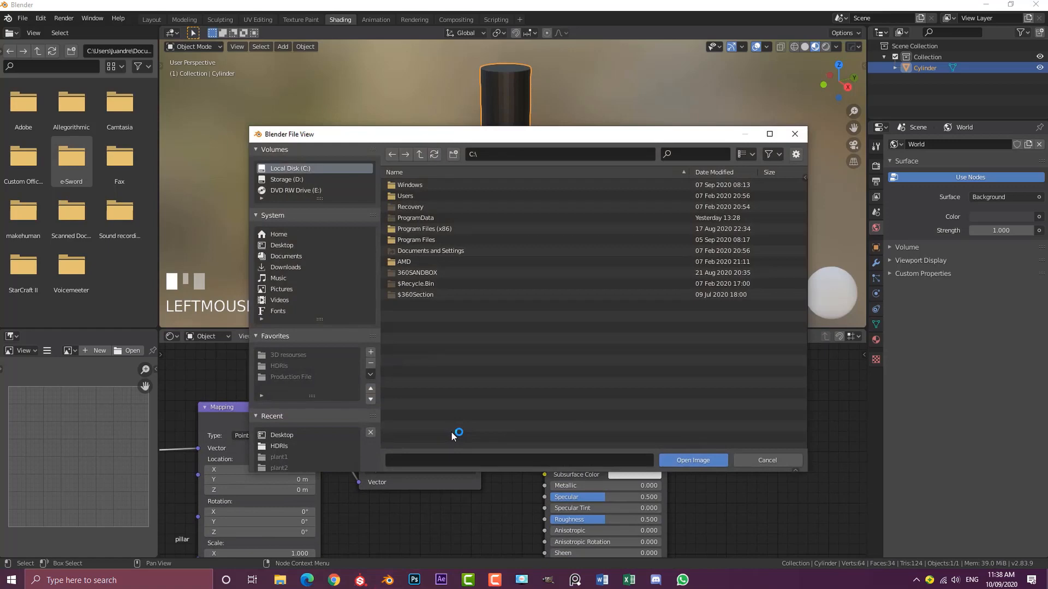
left_click(289, 247)
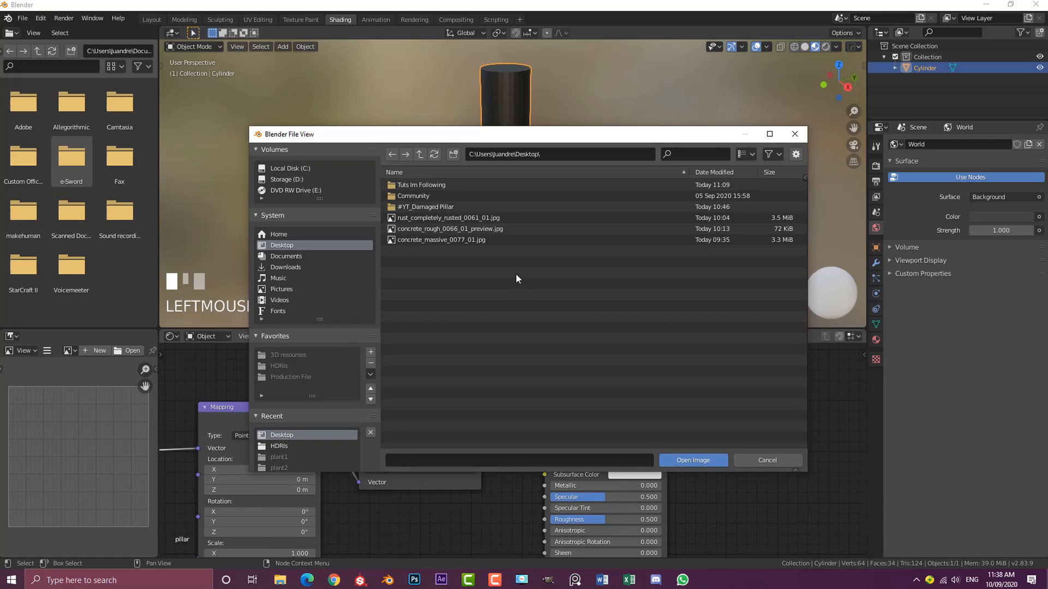
left_click(447, 240)
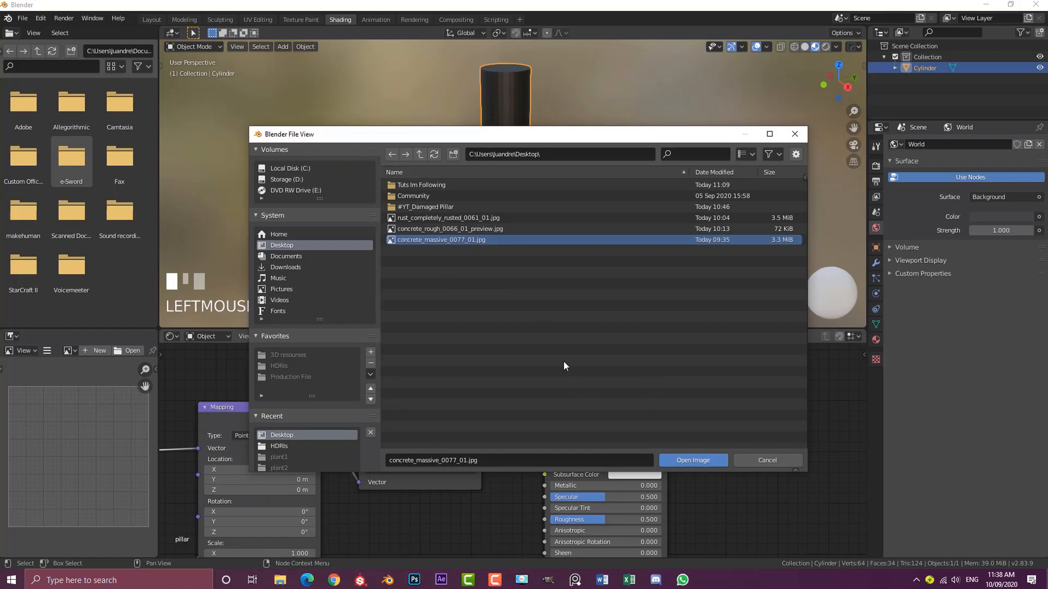
left_click(703, 461)
Examine the textured cylinder, comparing its surface in Solid and Material Preview shading.
middle_click_drag(546, 163, 506, 114)
scroll(512, 79, "up", 3)
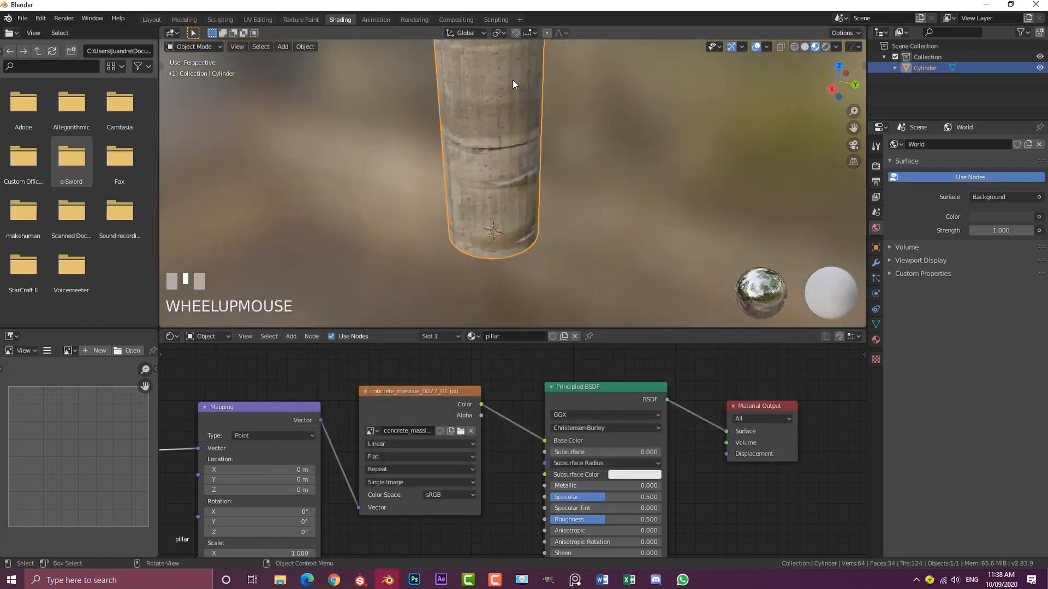
scroll(491, 136, "up", 2)
scroll(473, 191, "down", 3)
middle_click_drag(437, 179, 454, 154)
key("z")
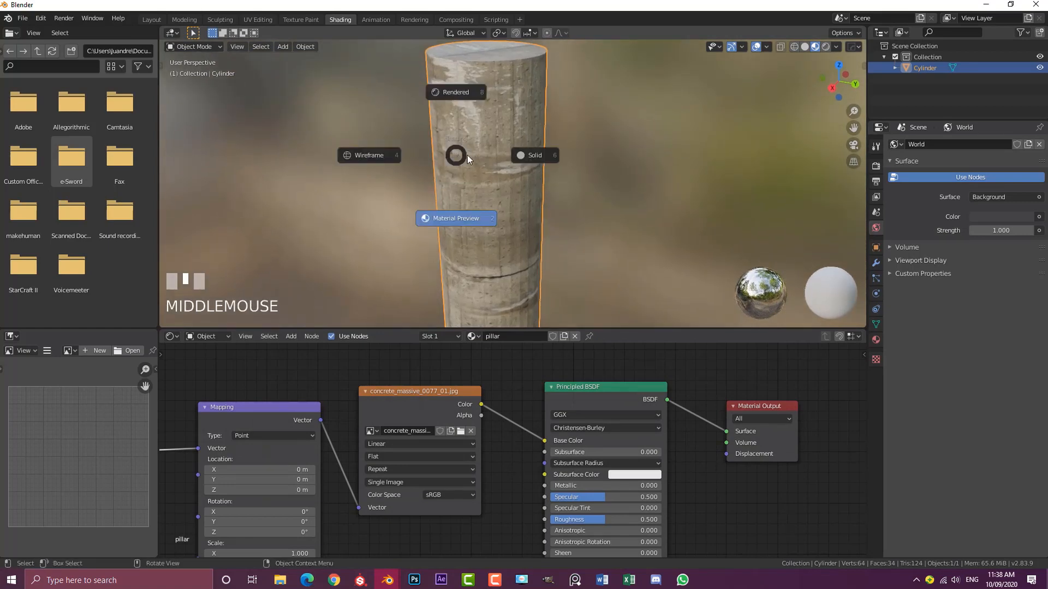
left_click(538, 158)
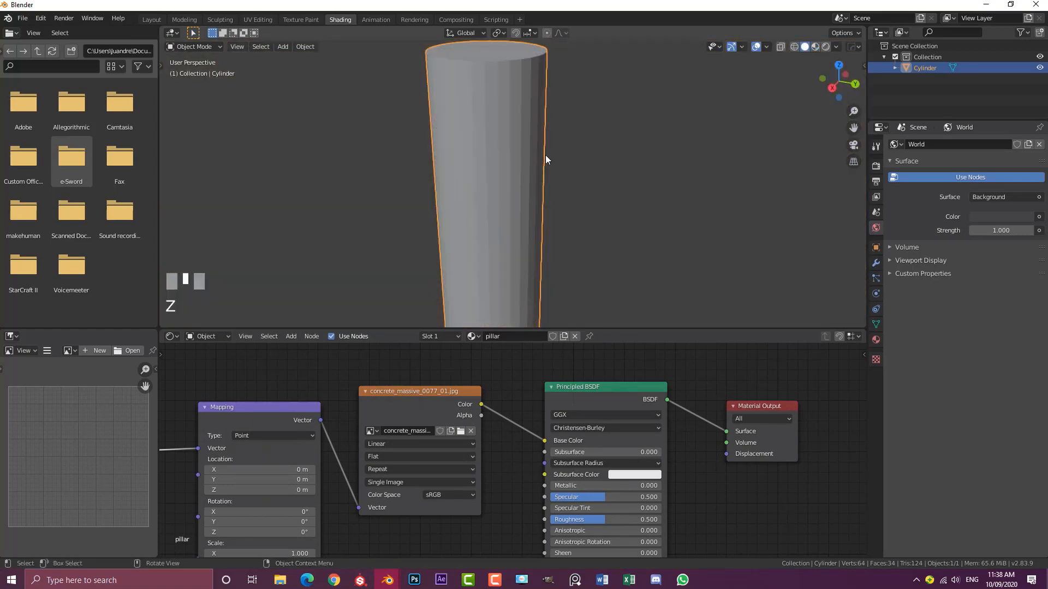
scroll(546, 173, "down", 3)
mouse_move(546, 173)
middle_mouse_down()
mouse_move(691, 182)
mouse_move(575, 180)
mouse_move(545, 168)
middle_mouse_up()
scroll(579, 180, "up", 2)
key("z")
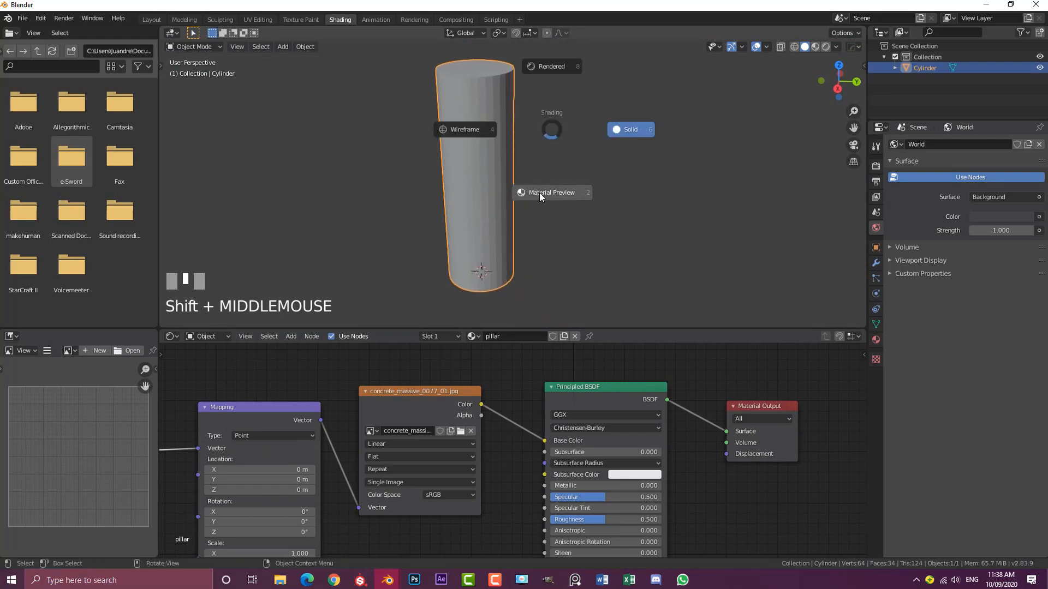
left_click(570, 198)
scroll(564, 188, "down", 3)
mouse_move(564, 188)
middle_mouse_down()
mouse_move(388, 166)
mouse_move(533, 201)
middle_mouse_up()
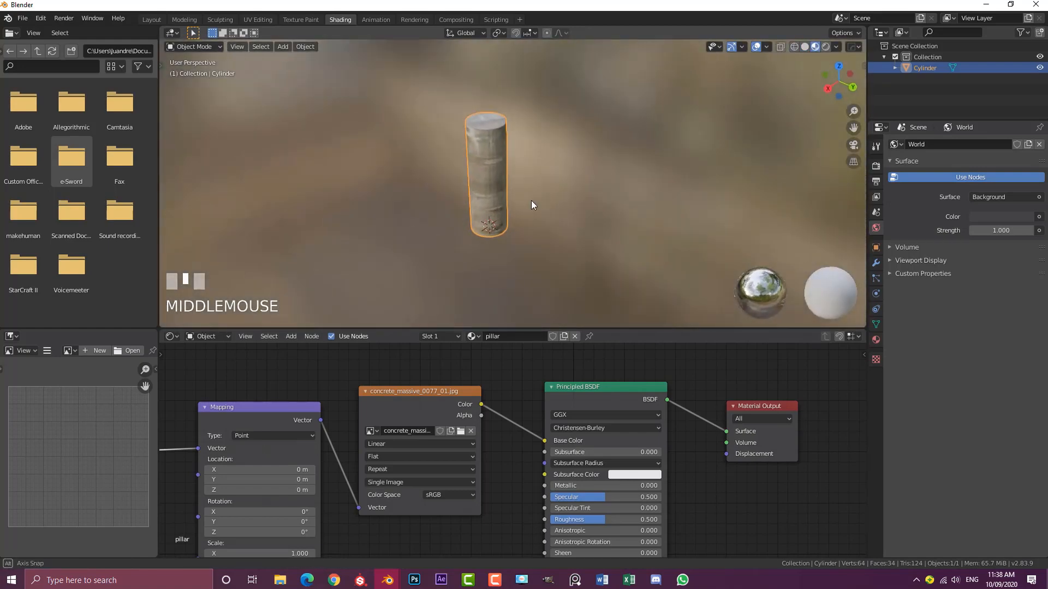
Apply Shade Smooth to the cylinder.
scroll(434, 125, "up", 4)
left_click(306, 47)
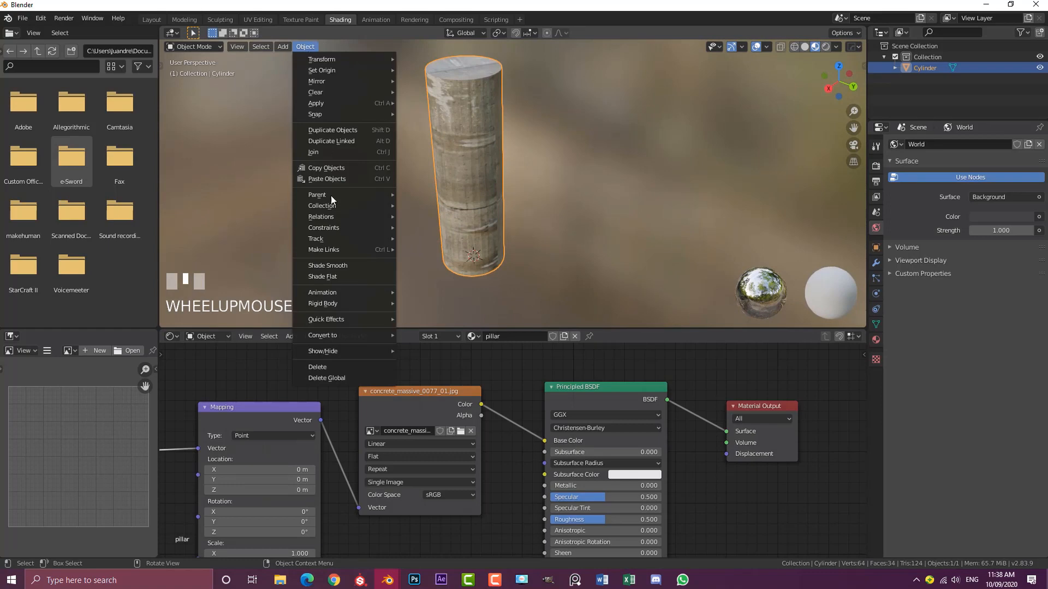
left_click(326, 265)
middle_click_drag(463, 142, 497, 153)
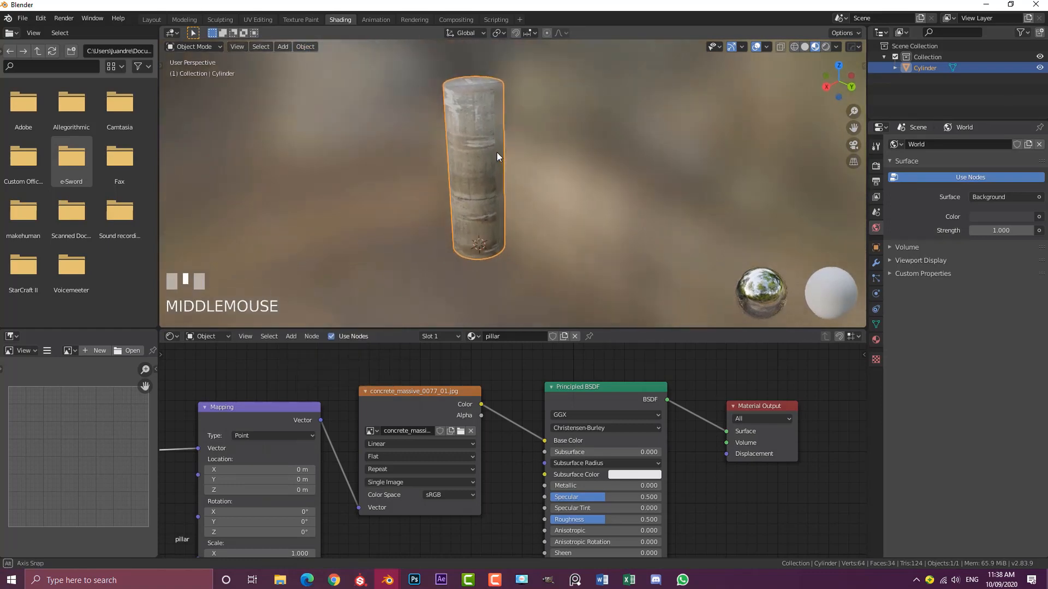
Add an Edge Split modifier to the cylinder.
left_click(875, 263)
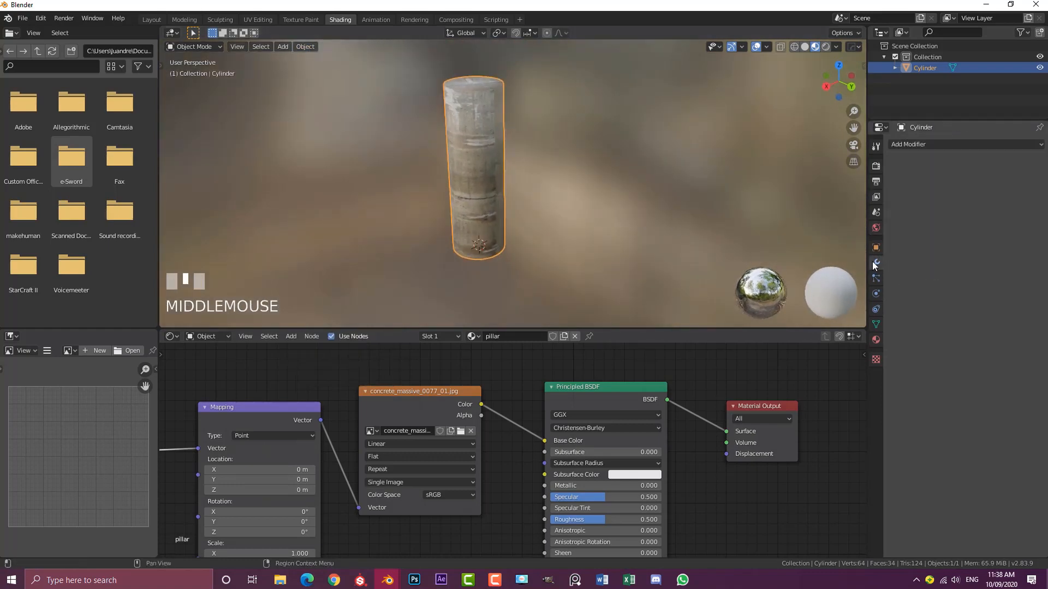
left_click(910, 145)
left_click(843, 230)
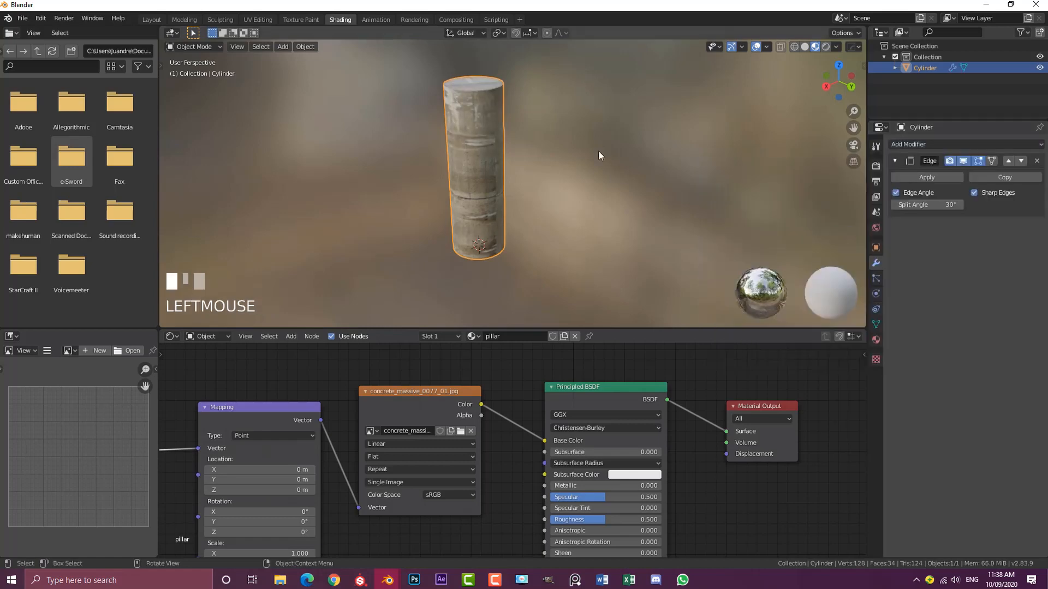
Examine the smoothed pillar's edges and concrete texture from several sides.
middle_click_drag(598, 155, 465, 175)
scroll(564, 187, "up", 3)
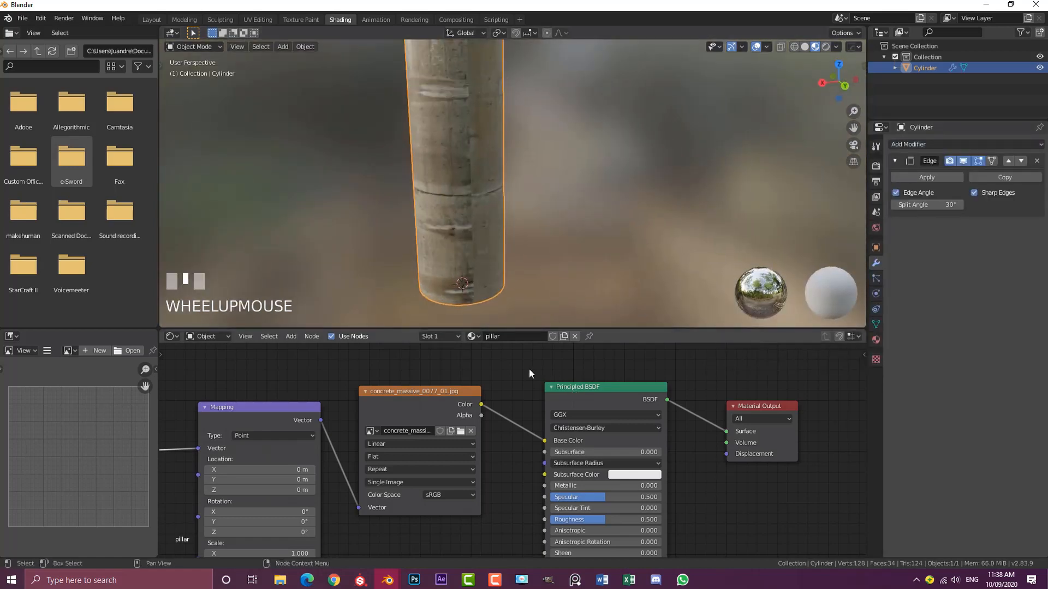
scroll(473, 490, "down", 4)
middle_click_drag(472, 492, 452, 466)
scroll(444, 456, "up", 2)
middle_click_drag(472, 187, 543, 195)
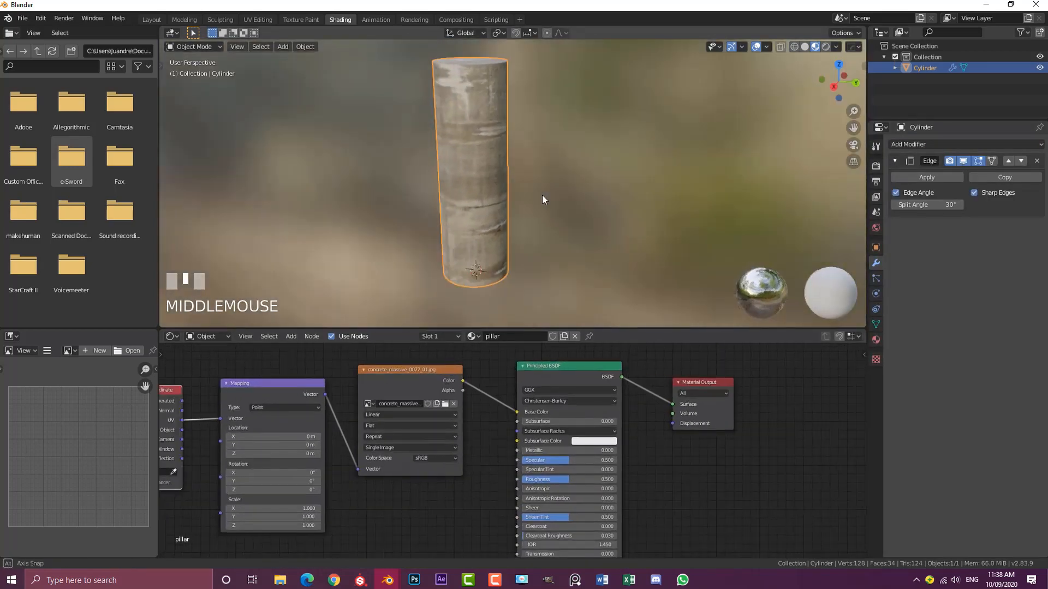
scroll(557, 194, "up", 3)
middle_click_drag(427, 93, 532, 176)
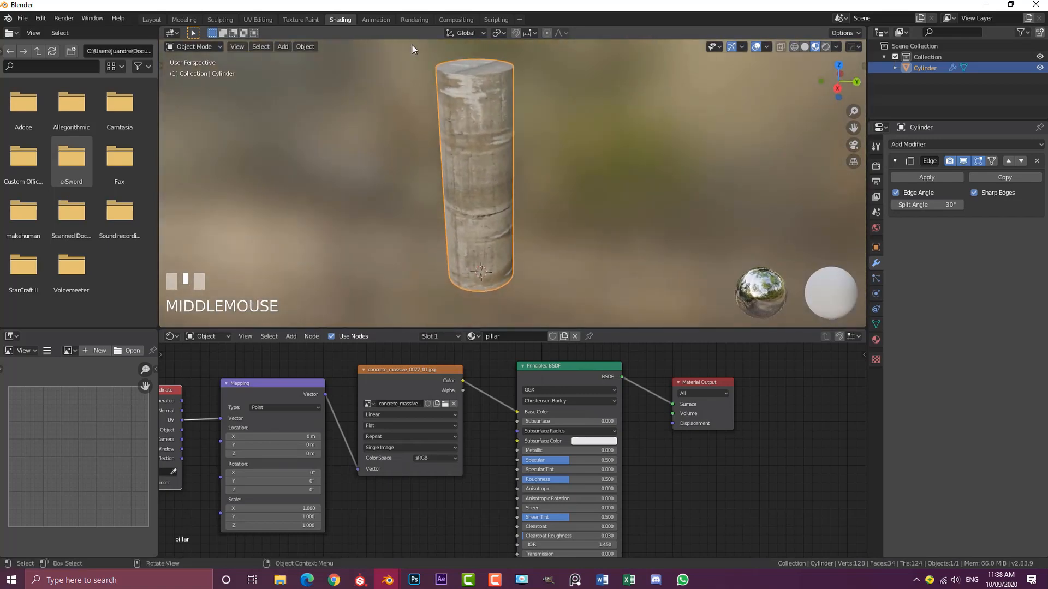
In the Layout workspace, duplicate the entire cylinder mesh in place in Edit Mode, working in front view.
left_click(154, 19)
scroll(428, 164, "down", 1)
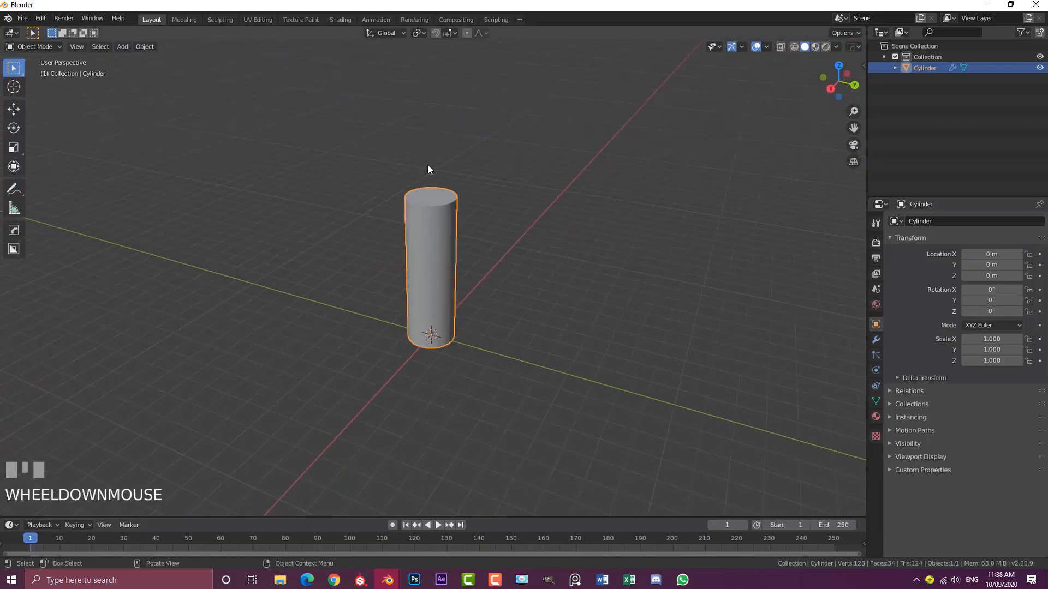
scroll(450, 241, "up", 2)
key("Tab")
middle_click_drag(443, 236, 447, 234, "shift")
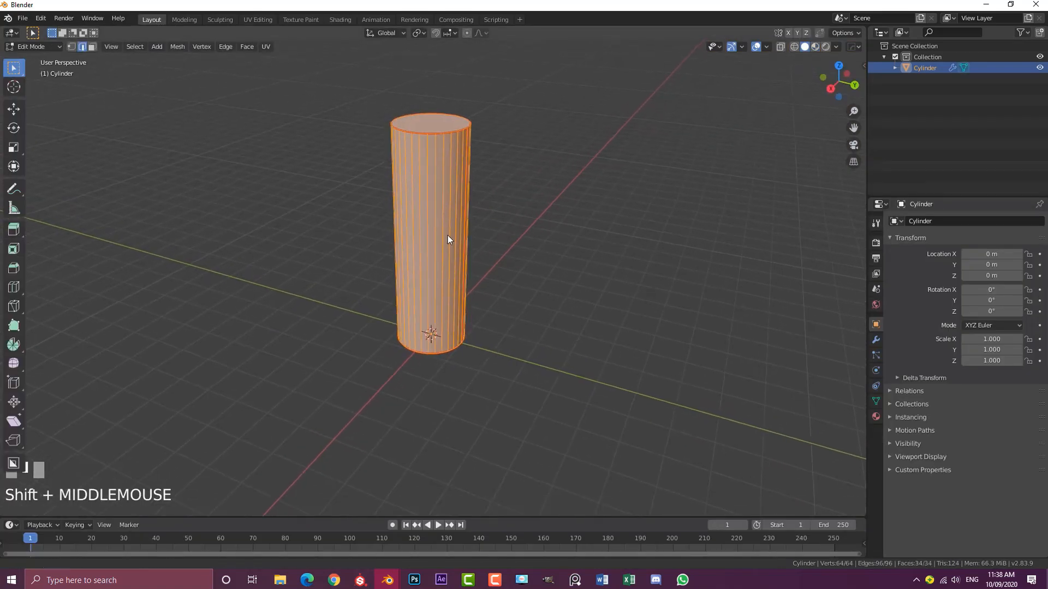
scroll(448, 235, "up", 2)
key("KP_1")
scroll(439, 232, "down", 3)
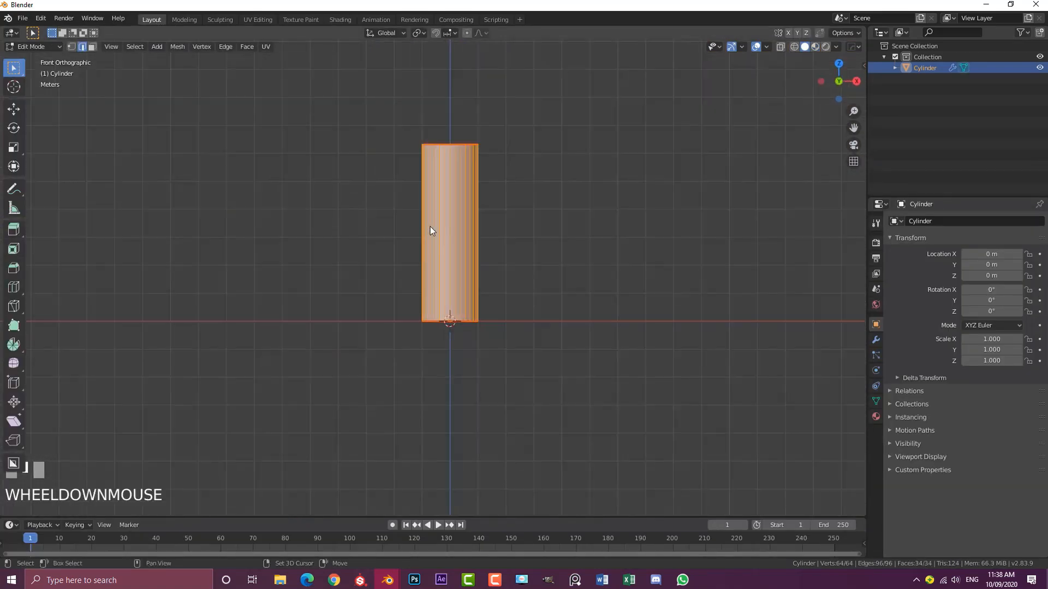
scroll(415, 257, "up", 2)
key("g")
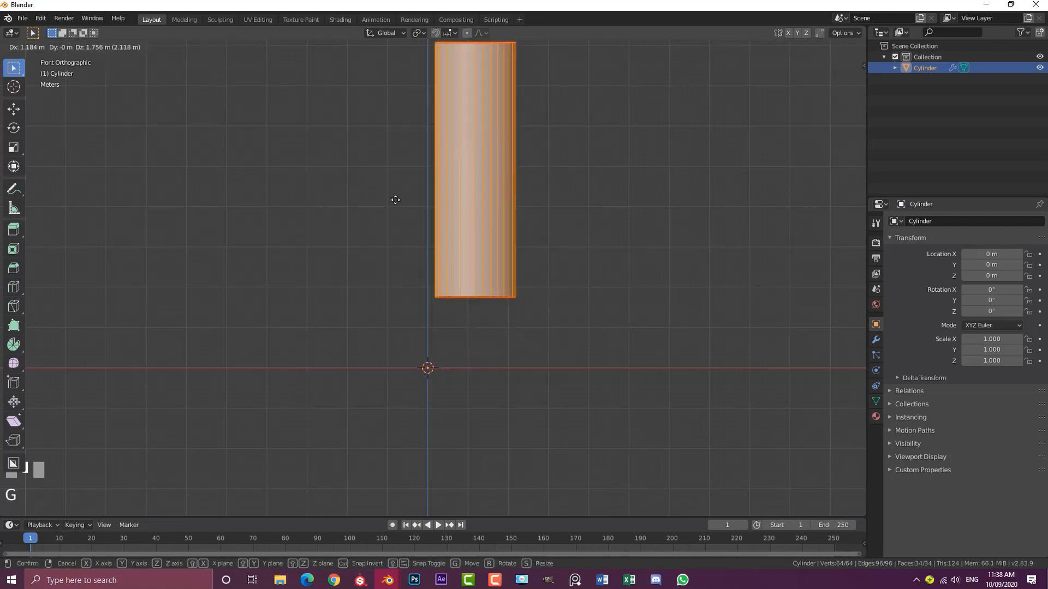
right_click(431, 237)
key("shift+d")
right_click(462, 173)
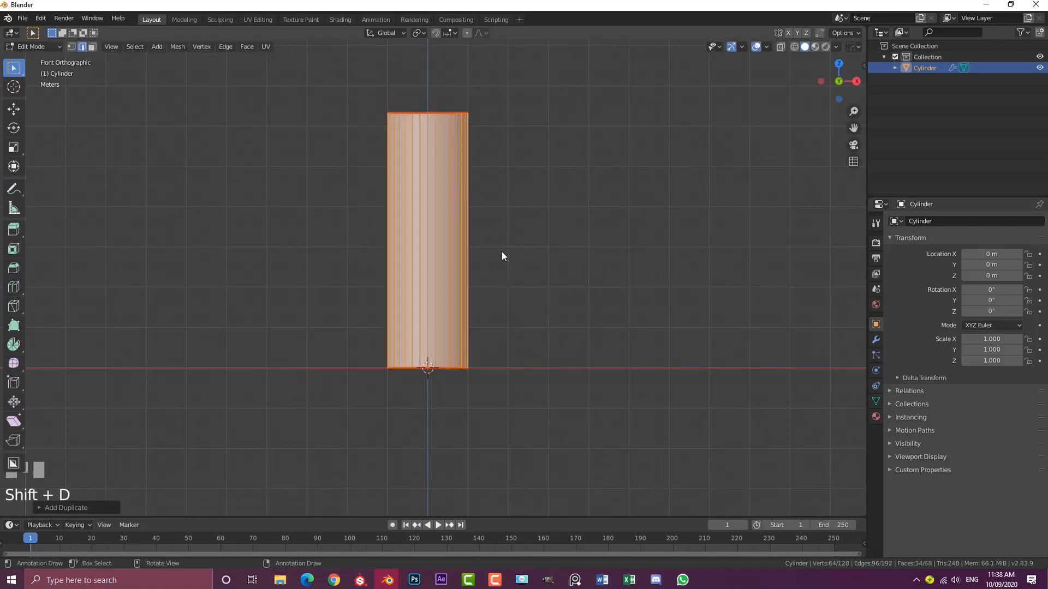
Flatten the duplicated cylinder along Z into a thin disc and move it down near the pillar's base.
key("s")
key("z")
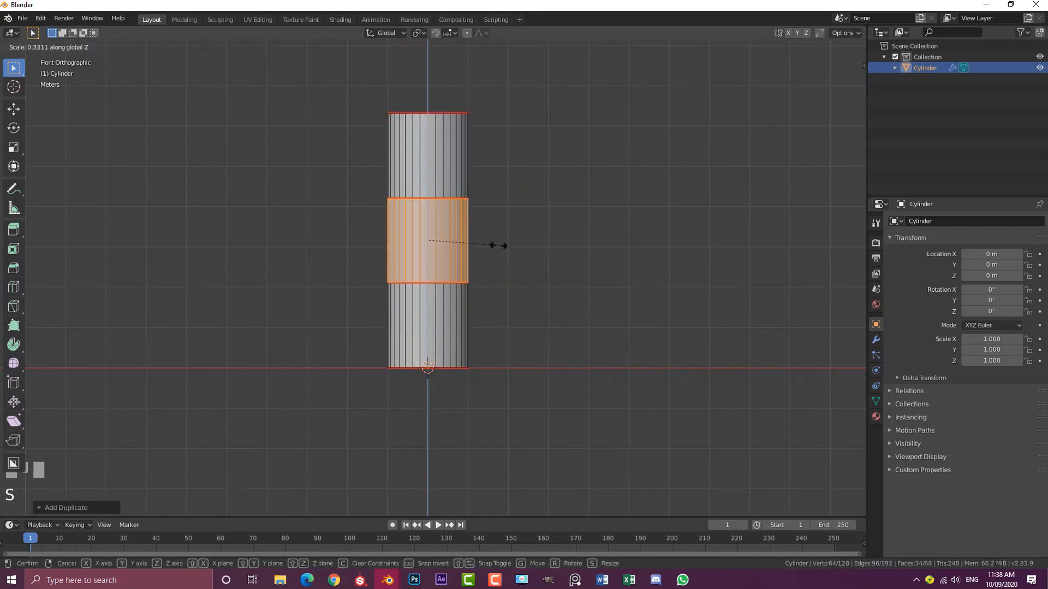
left_click(445, 240)
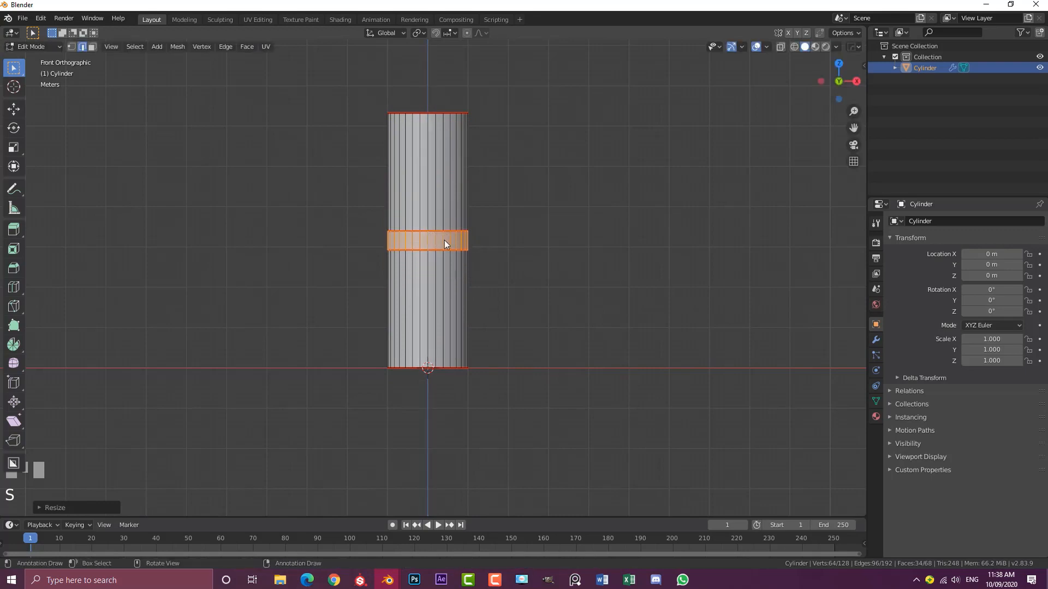
key("g")
left_click(457, 352)
Scale the disc up so it extends beyond the pillar, and move it along Z until its underside meets the ground line.
scroll(457, 352, "up", 3)
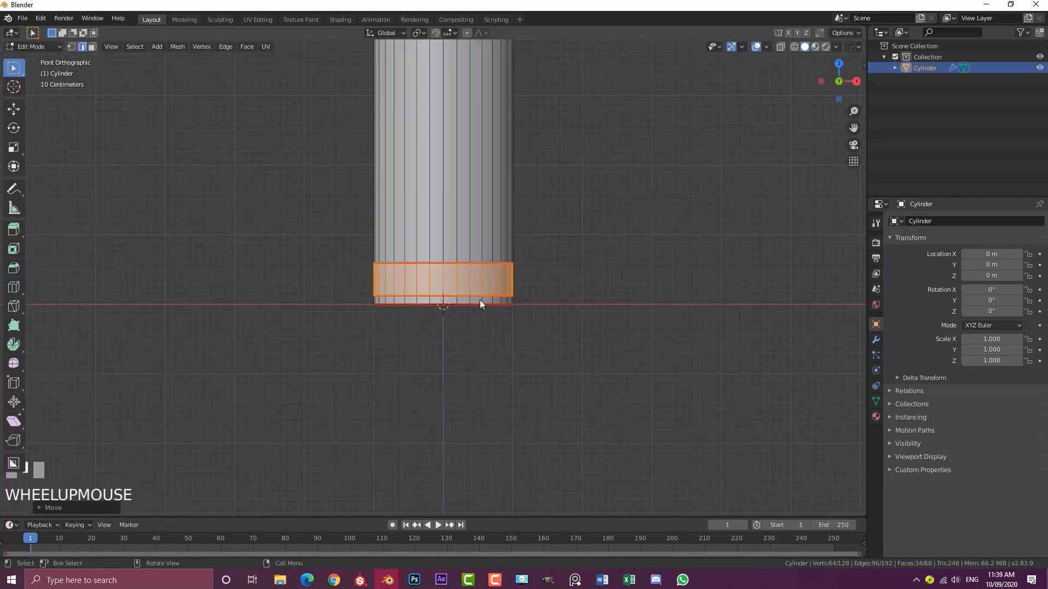
key("s")
left_click(557, 345)
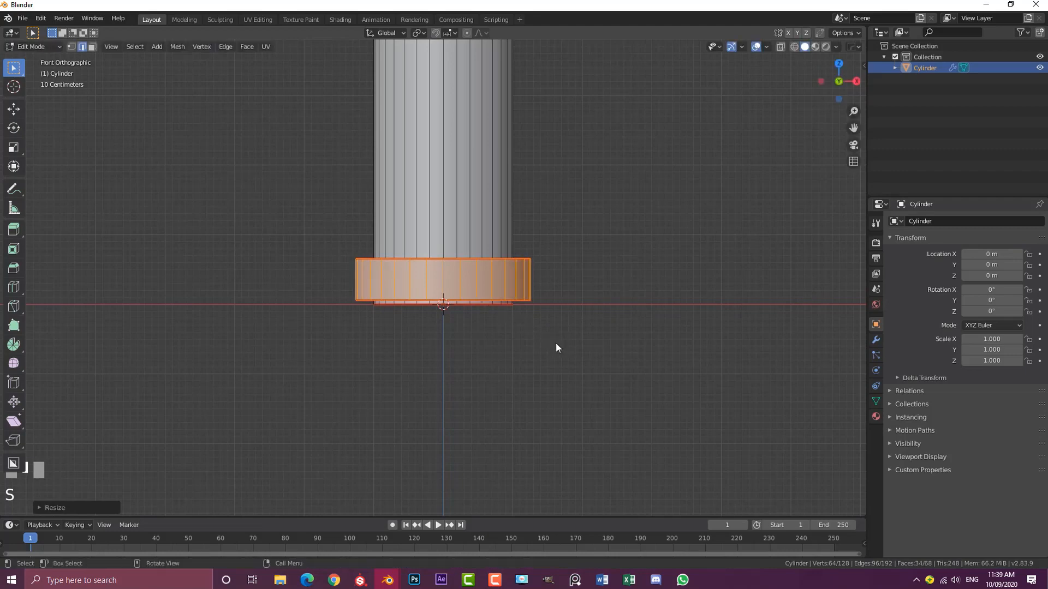
key("g")
key("z")
left_click(507, 269)
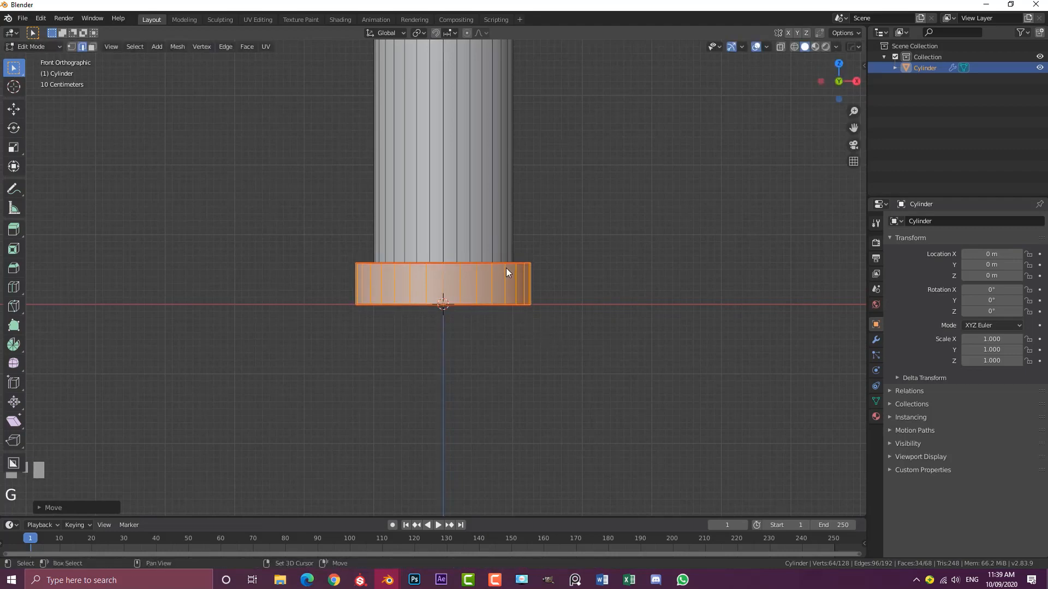
In the UV Editing workspace, switch to face selection and select only the loop of side faces around the base disc.
middle_click_drag(506, 267, 455, 284)
scroll(428, 304, "up", 2)
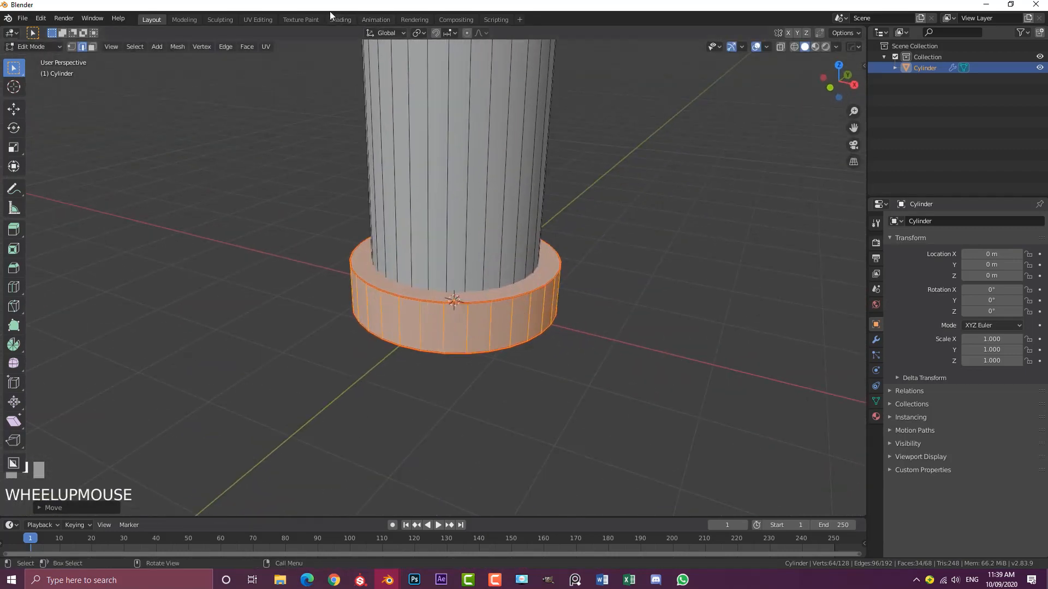
left_click(257, 19)
scroll(631, 316, "down", 3)
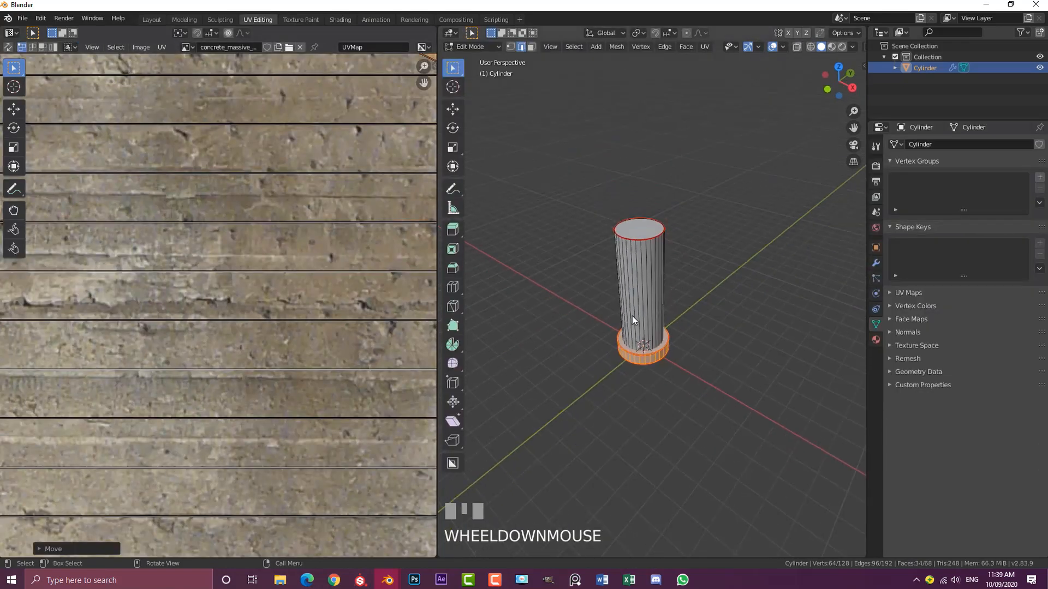
left_click(531, 47)
middle_click_drag(677, 381, 650, 351)
scroll(674, 360, "up", 3)
scroll(650, 339, "up", 2)
key("alt+a")
left_click(619, 353, "alt+shift")
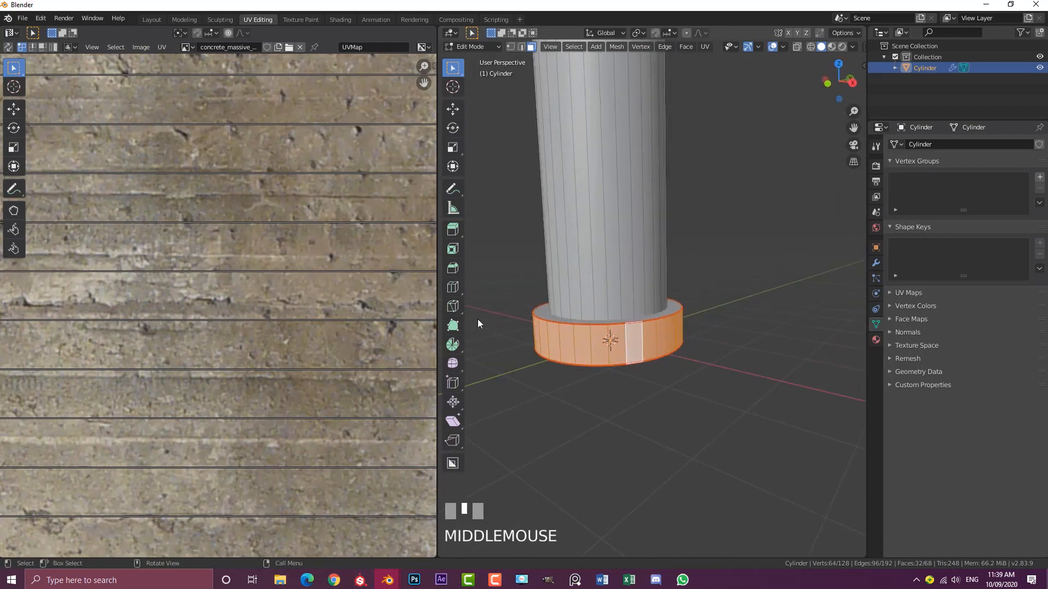
Select all the base disc's side-face UVs and scale them along X into a narrow strip on the concrete image.
middle_click_drag(632, 385, 528, 348)
scroll(278, 247, "down", 8)
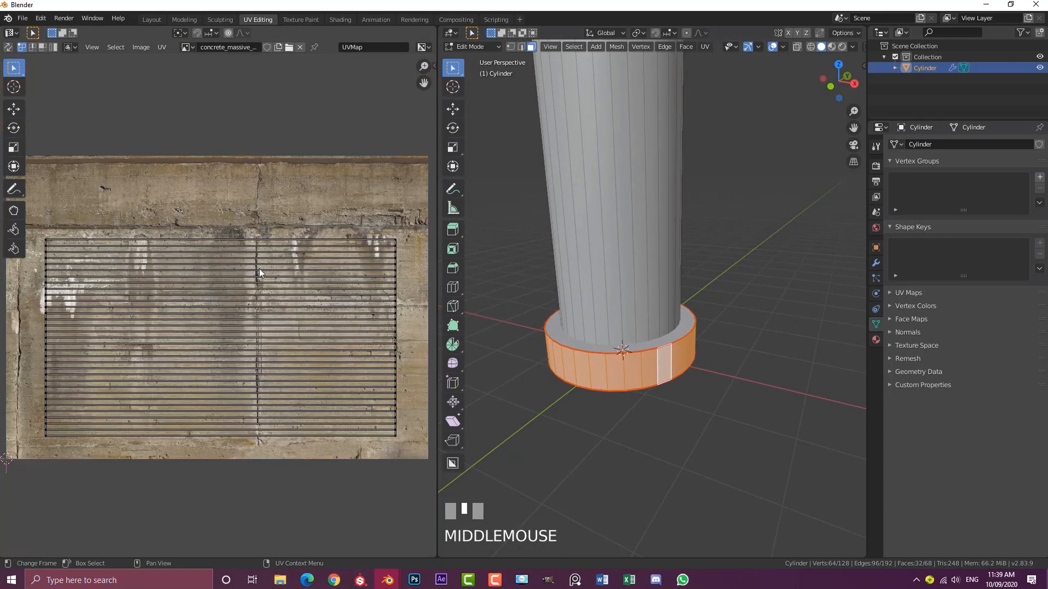
scroll(306, 293, "up", 2)
scroll(390, 271, "down", 2)
left_click_drag(66, 447, 355, 218)
key("s")
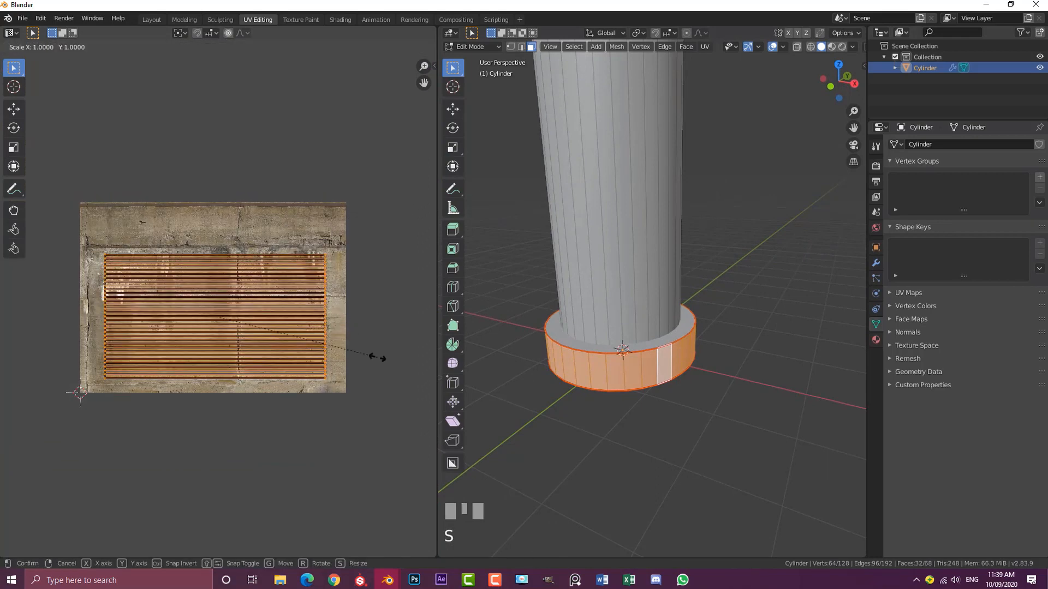
key("x")
left_click(233, 317)
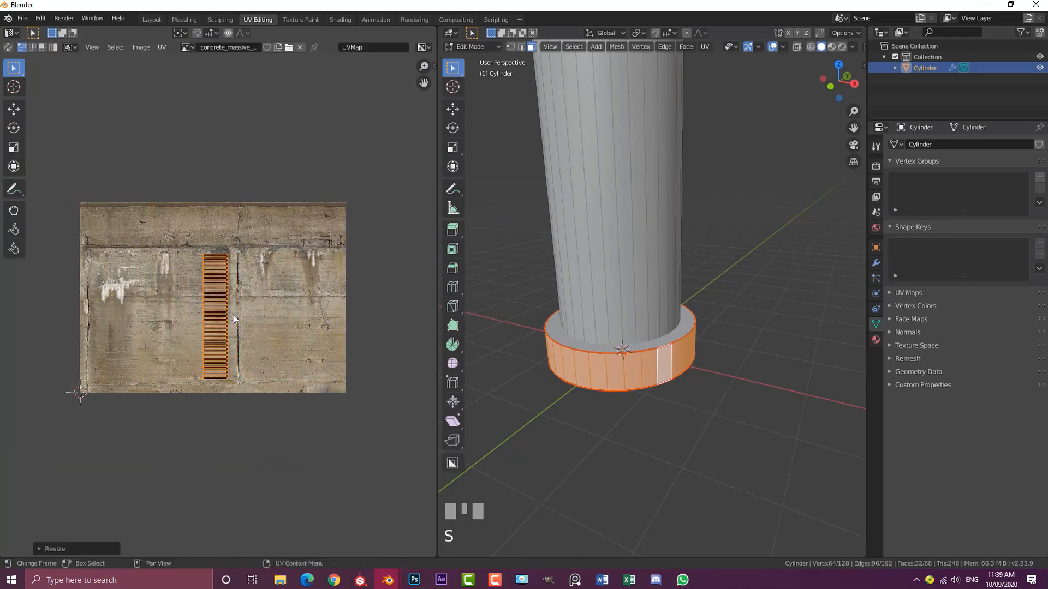
Display the model in Material Preview and check the concrete texture on the base disc's side faces.
middle_click_drag(699, 356, 693, 355)
scroll(646, 309, "up", 3)
key("z")
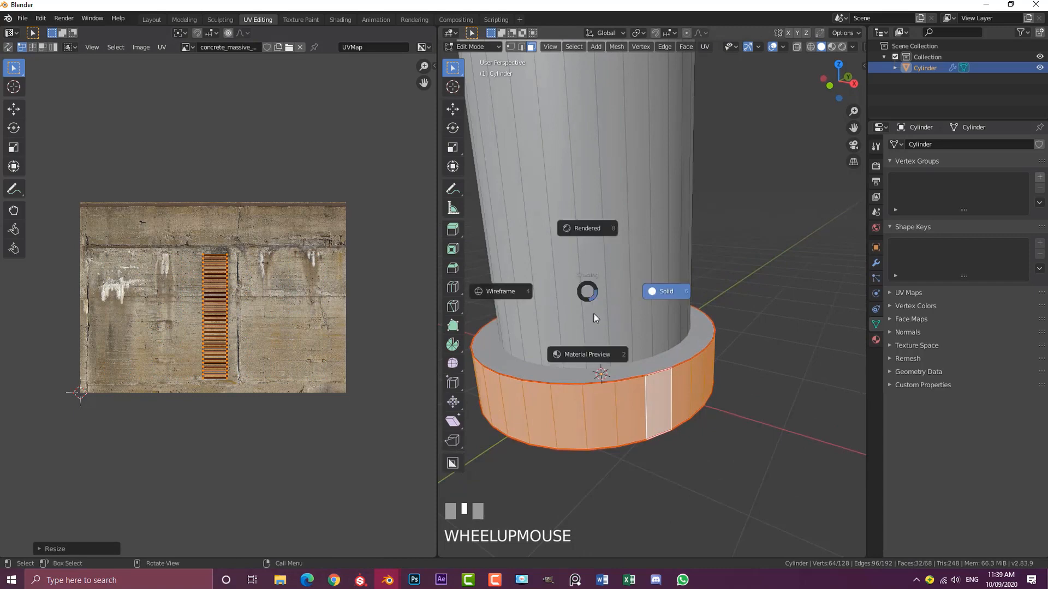
left_click(590, 352)
scroll(607, 348, "down", 2)
scroll(625, 332, "up", 5)
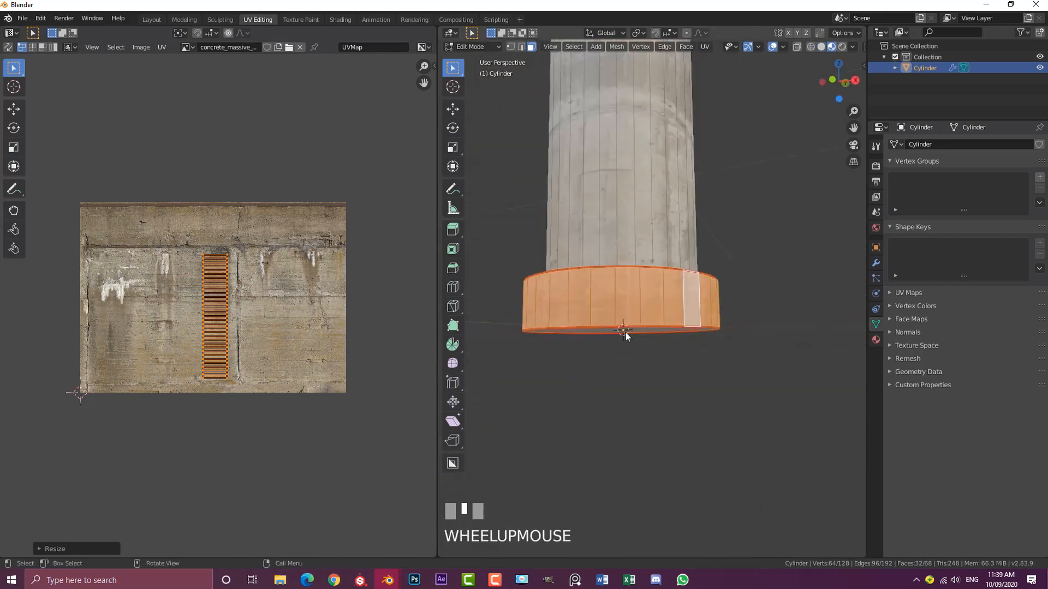
Check the base disc's concrete texture in Object Mode from below and above, and return to Edit Mode.
scroll(633, 281, "down", 5)
key("Tab")
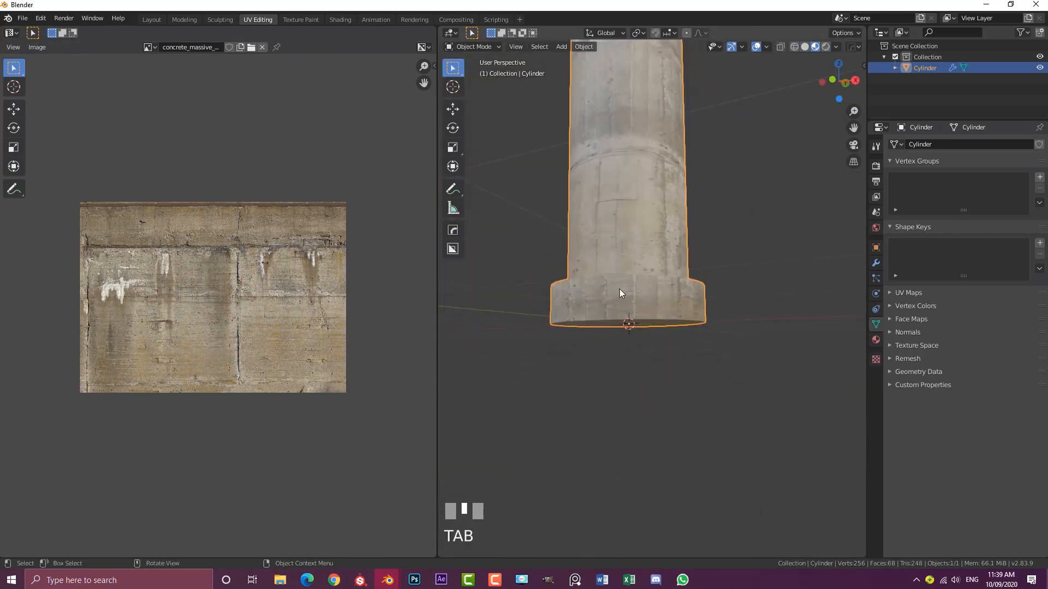
middle_click_drag(620, 290, 654, 325)
scroll(658, 329, "down", 2)
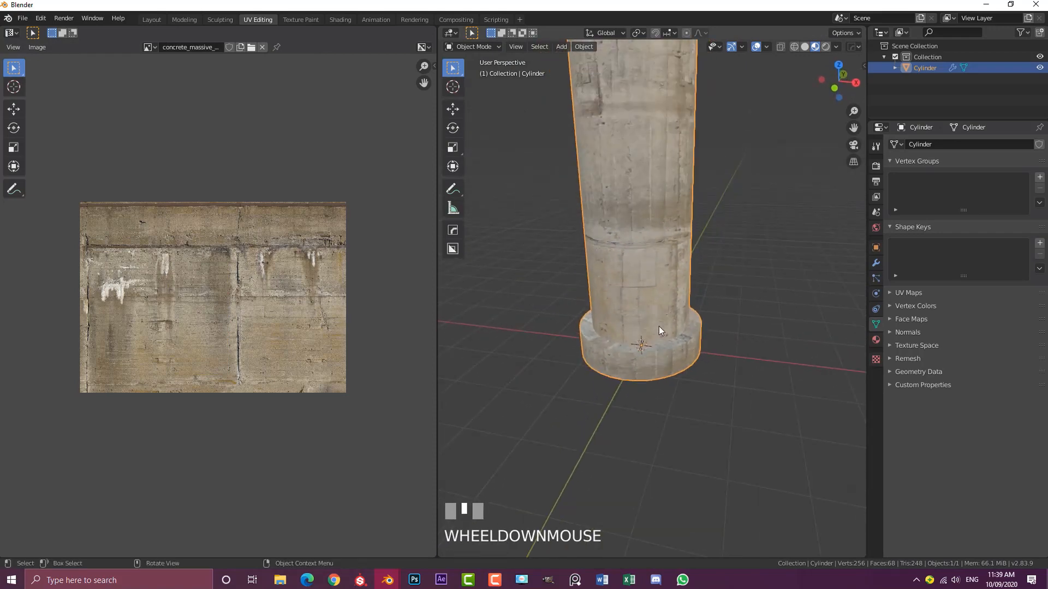
key("Tab")
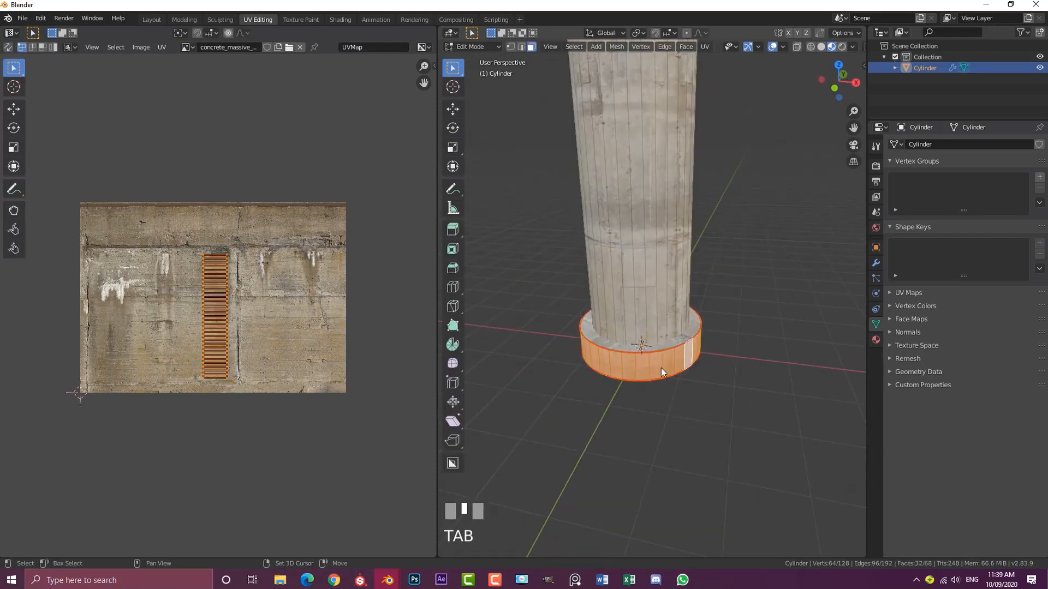
Using edge selection, select only the base disc's upper outer edge loop and bevel it about 0.19 m with three segments.
left_click(521, 47)
scroll(646, 405, "up", 3)
key("alt+a")
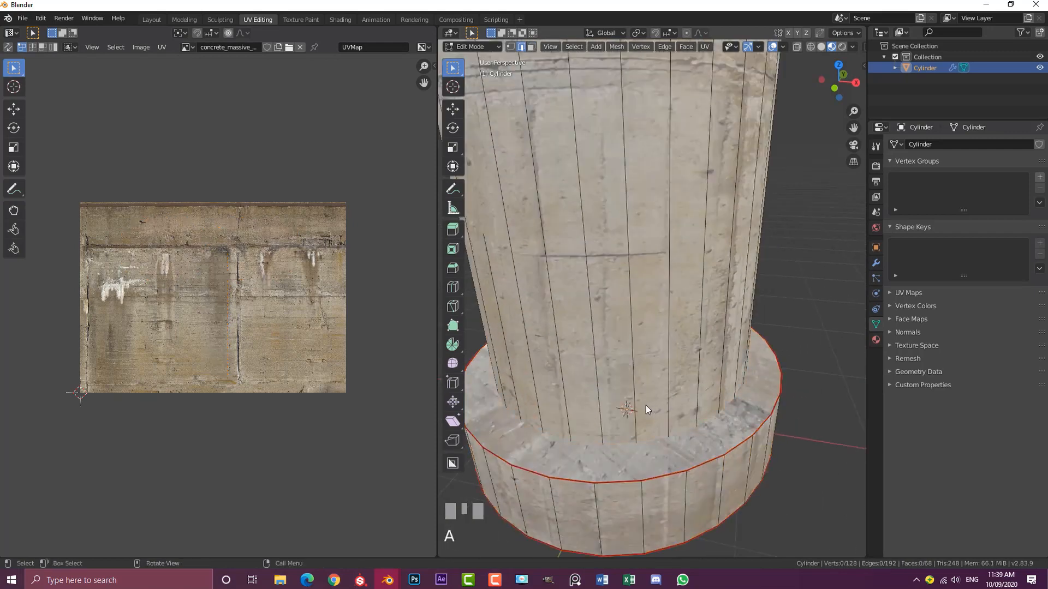
middle_click_drag(647, 405, 637, 387, "shift")
scroll(613, 384, "up", 2)
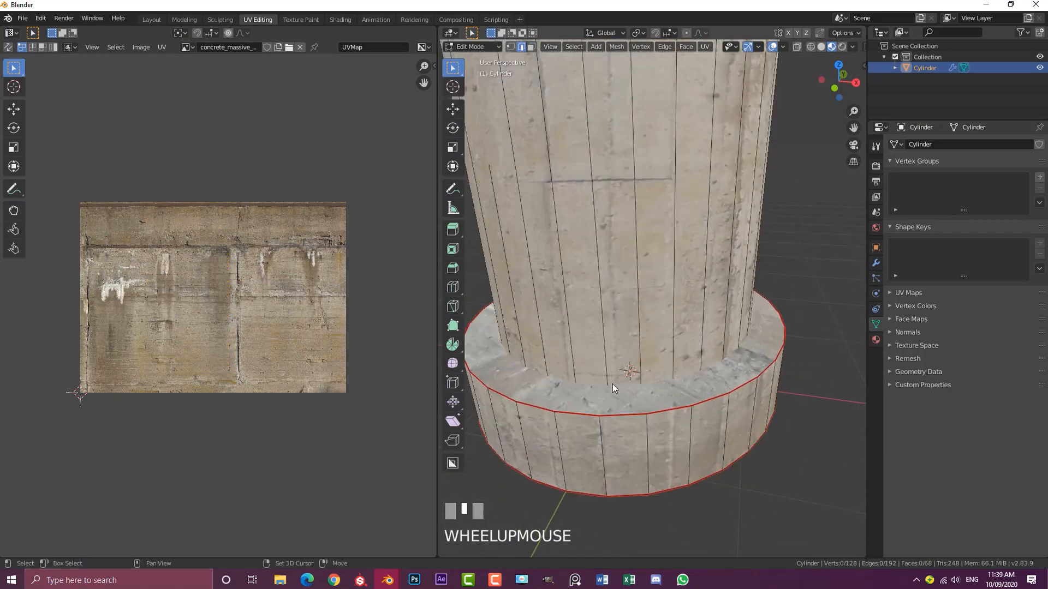
left_click(581, 413, "alt+shift")
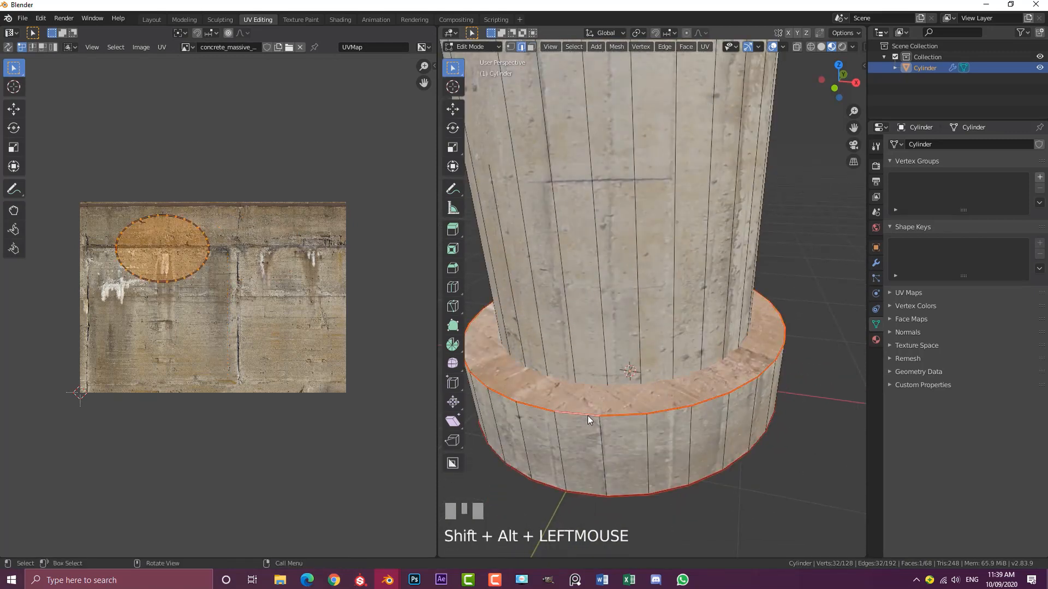
middle_click_drag(587, 415, 733, 456)
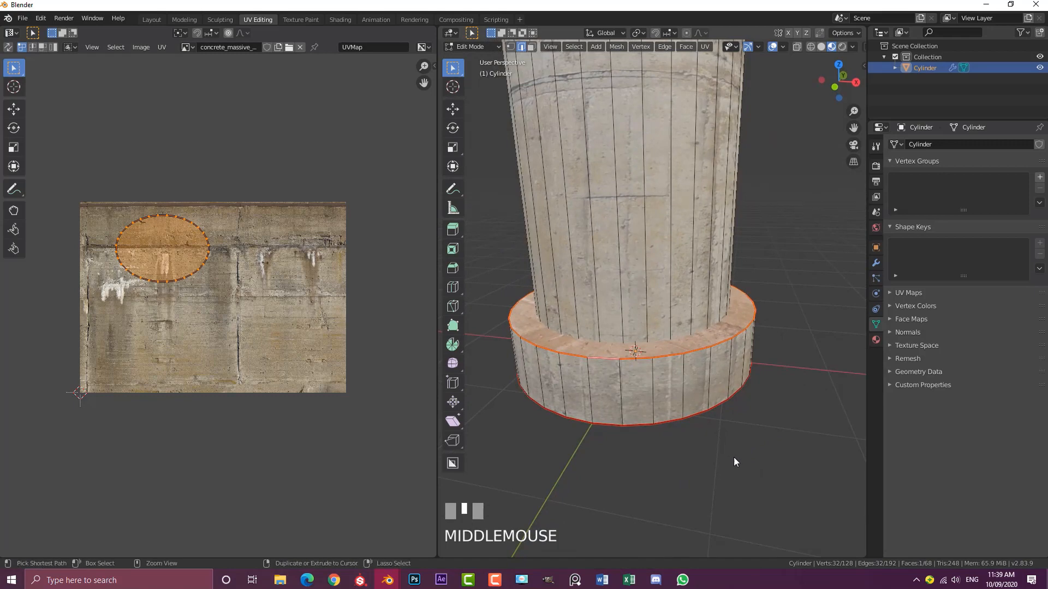
key("ctrl+b")
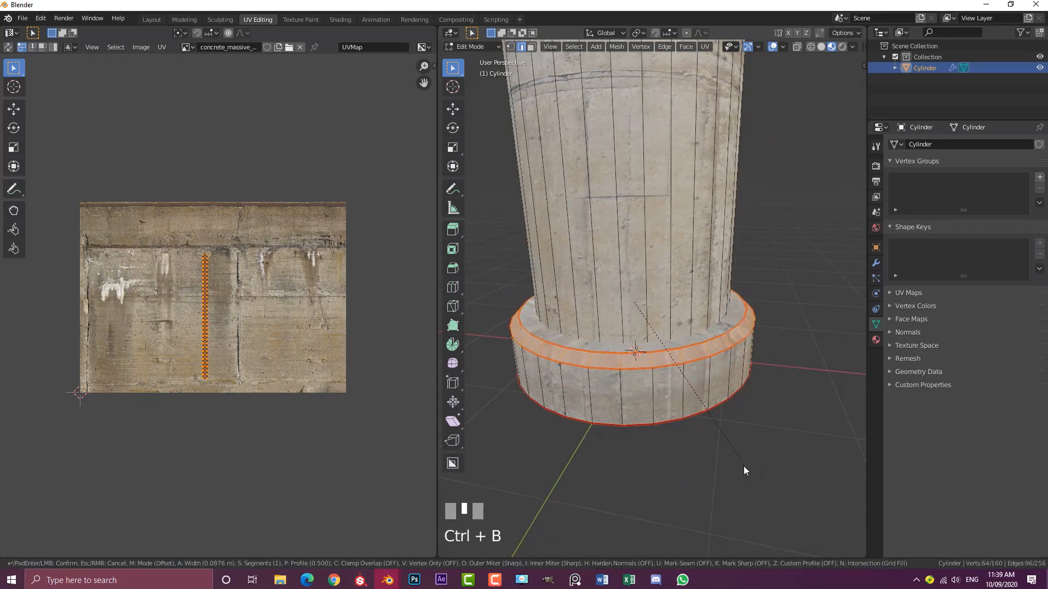
scroll(746, 473, "up", 1)
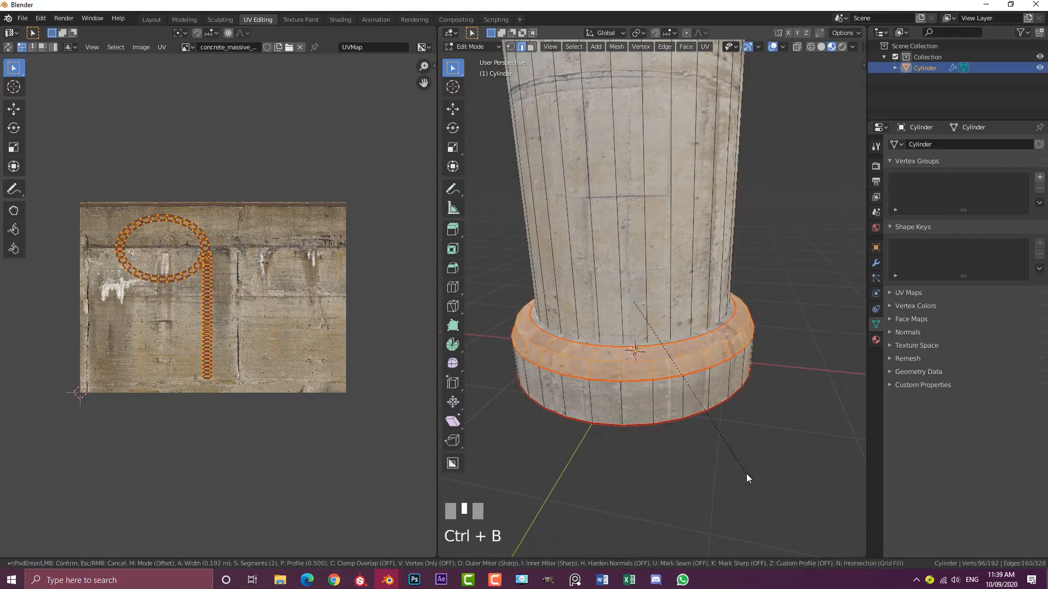
scroll(746, 474, "up", 1)
left_click(746, 473)
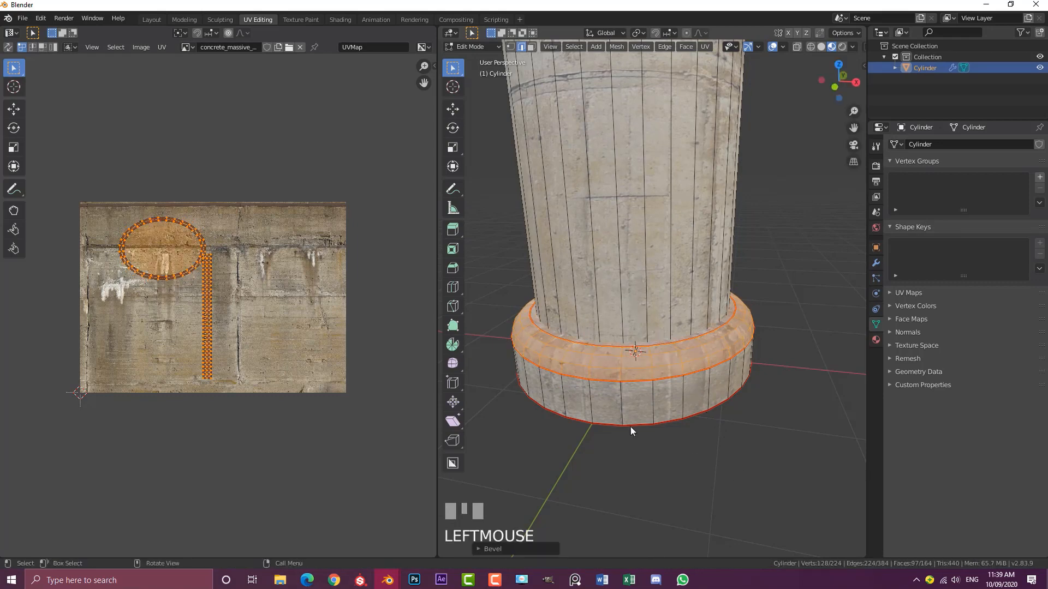
Add one loop cut midway around the disc's side below the rounded edge and bevel it about 0.09 m with two segments.
middle_click_drag(630, 427, 650, 397)
key("alt+a")
key("ctrl+r")
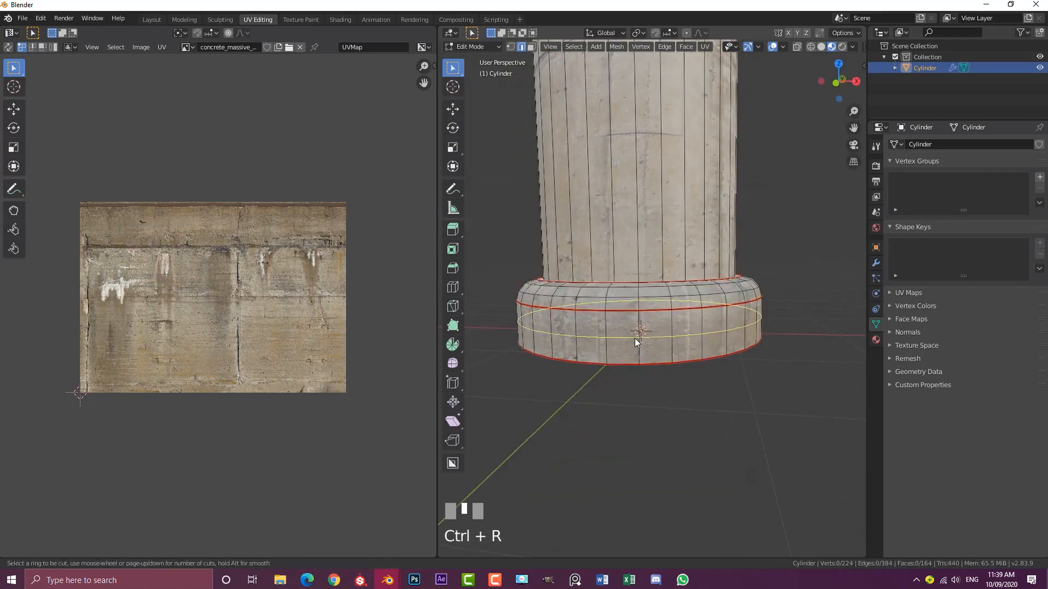
left_click(635, 339)
left_click(636, 339)
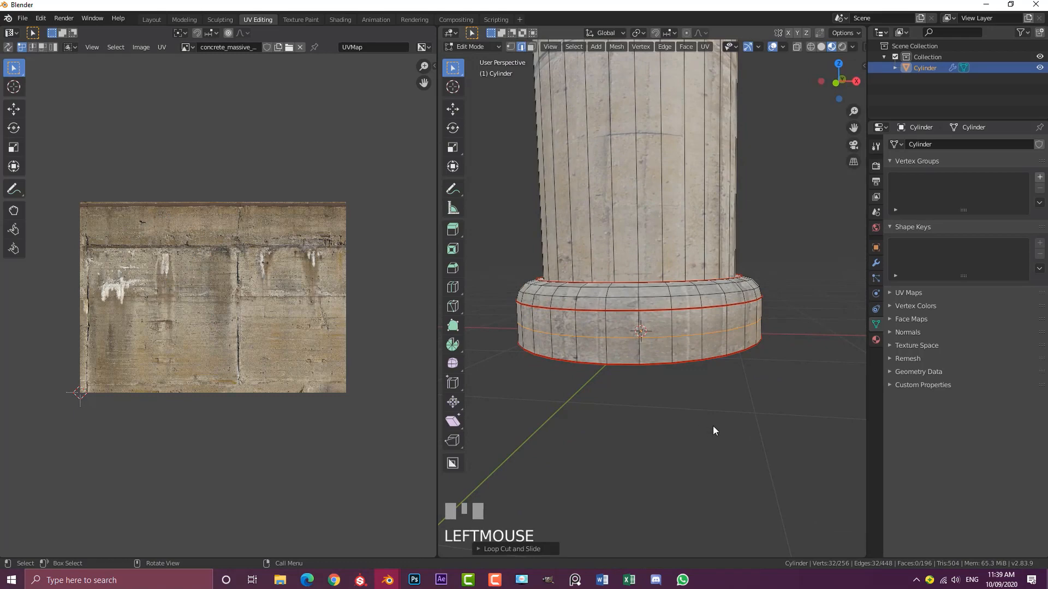
key("ctrl+b")
scroll(723, 443, "down", 1)
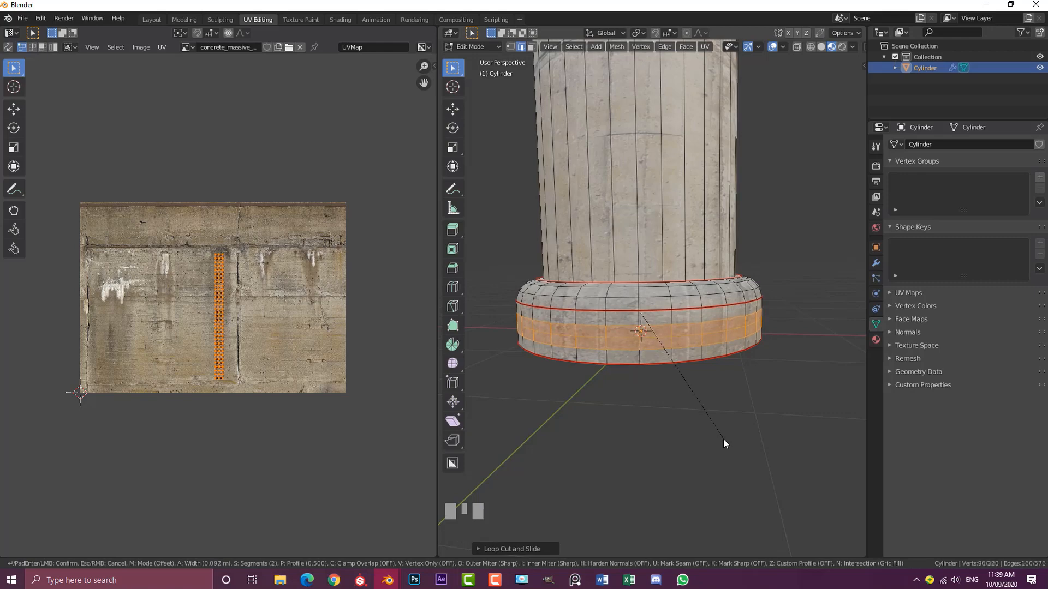
left_click(723, 438)
Scale the band's middle edge loop inward to about 0.88 to form a groove, and bevel that loop about 0.11 m with two segments.
left_click(621, 339, "alt+shift")
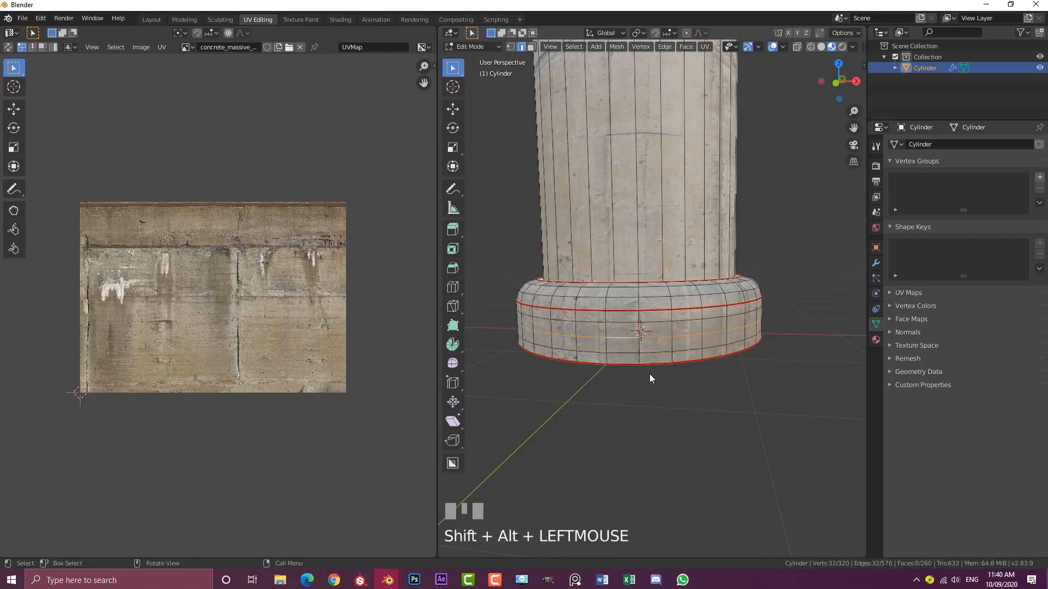
key("s")
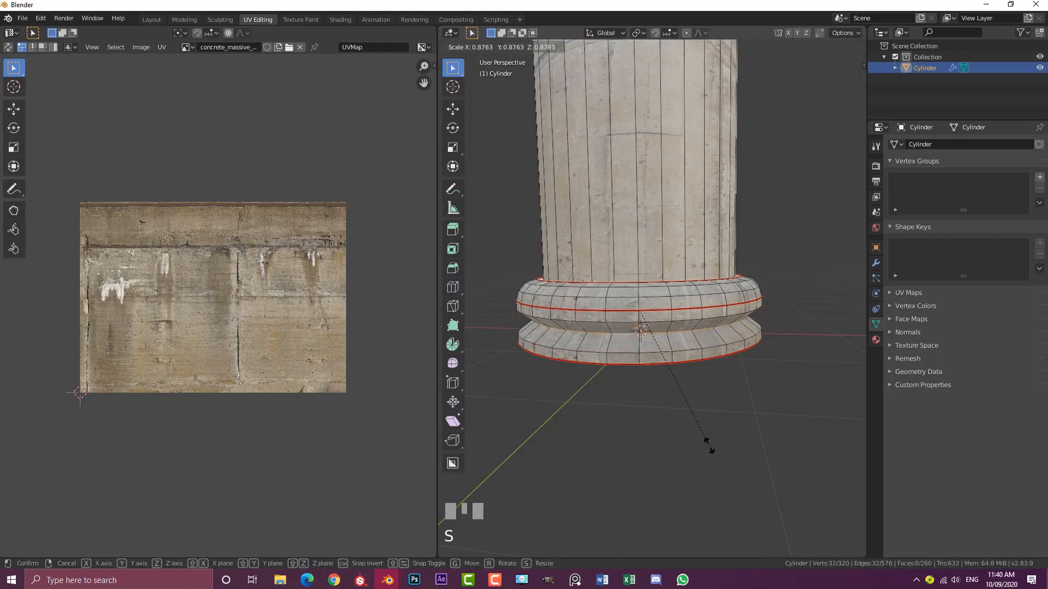
left_click(709, 445)
key("ctrl+b")
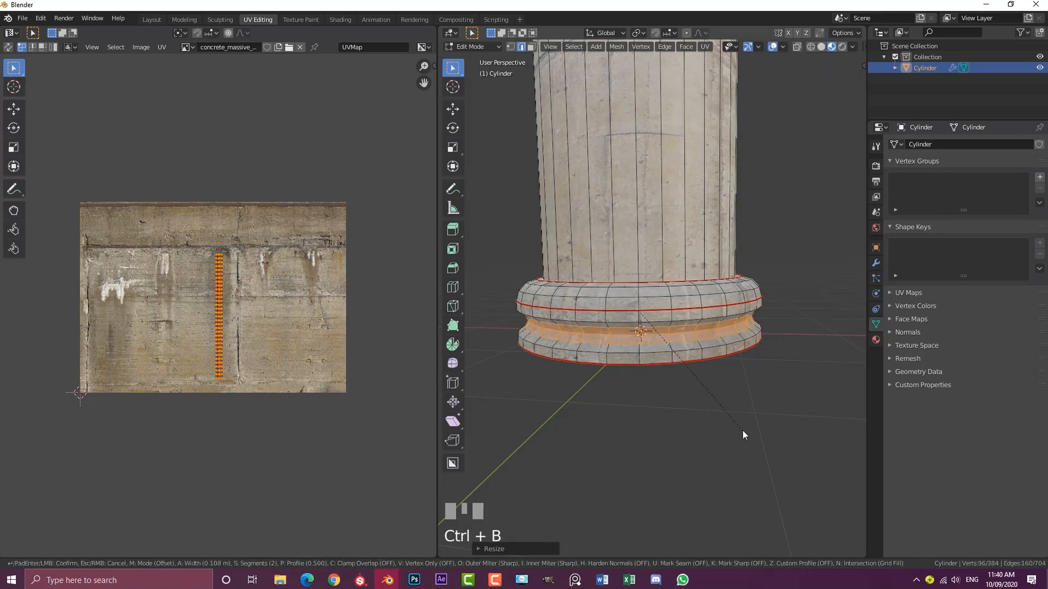
left_click(744, 430)
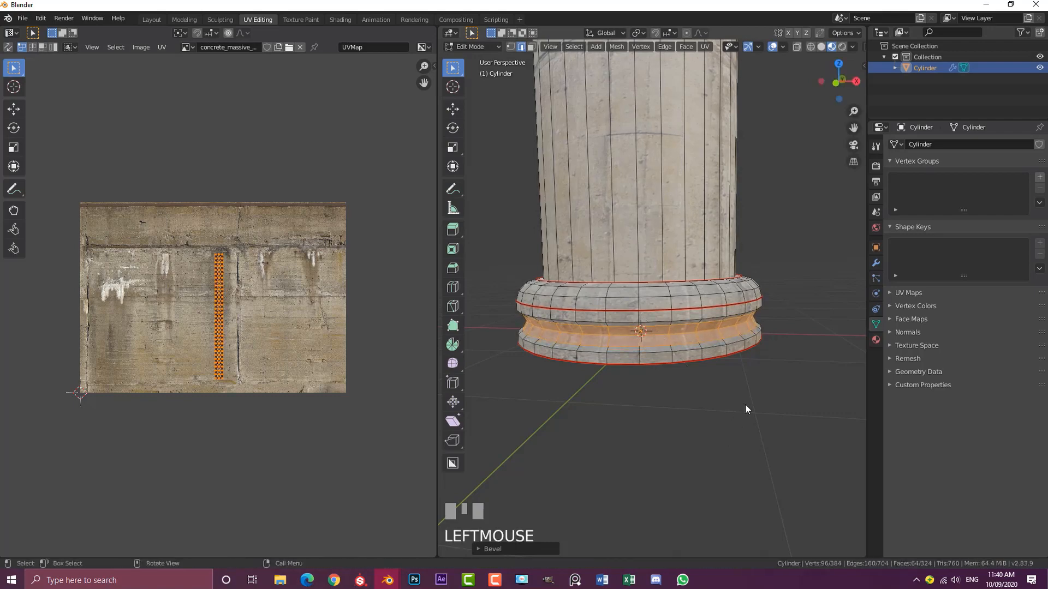
scroll(706, 336, "down", 3)
key("Tab")
middle_click_drag(673, 263, 683, 310)
key("Tab")
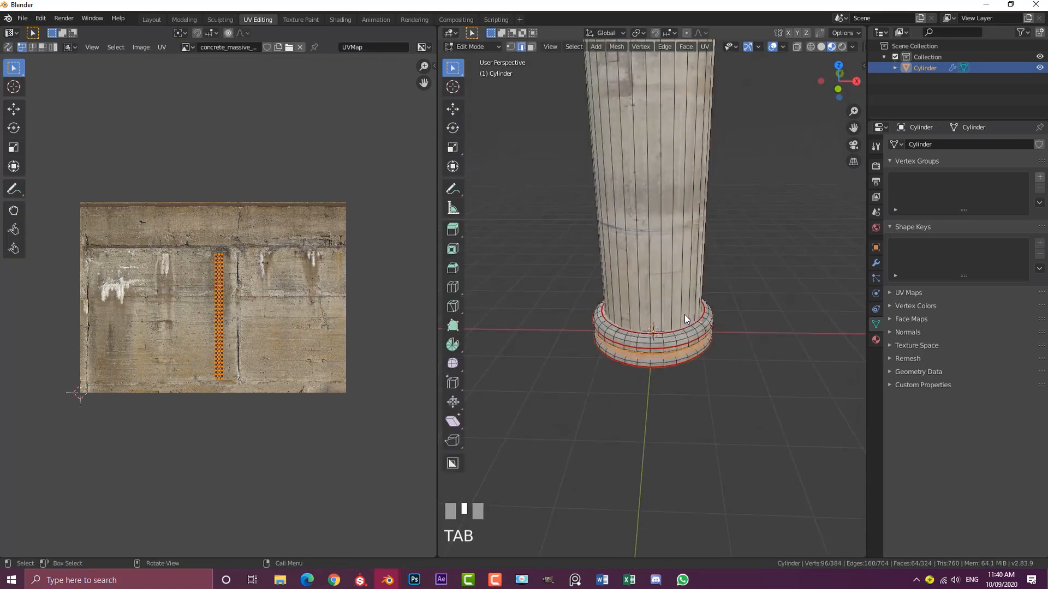
In front view, select all linked geometry of the base and duplicate it about 5.87 m up along Z to the pillar's top.
key("KP_1")
scroll(682, 328, "up", 2)
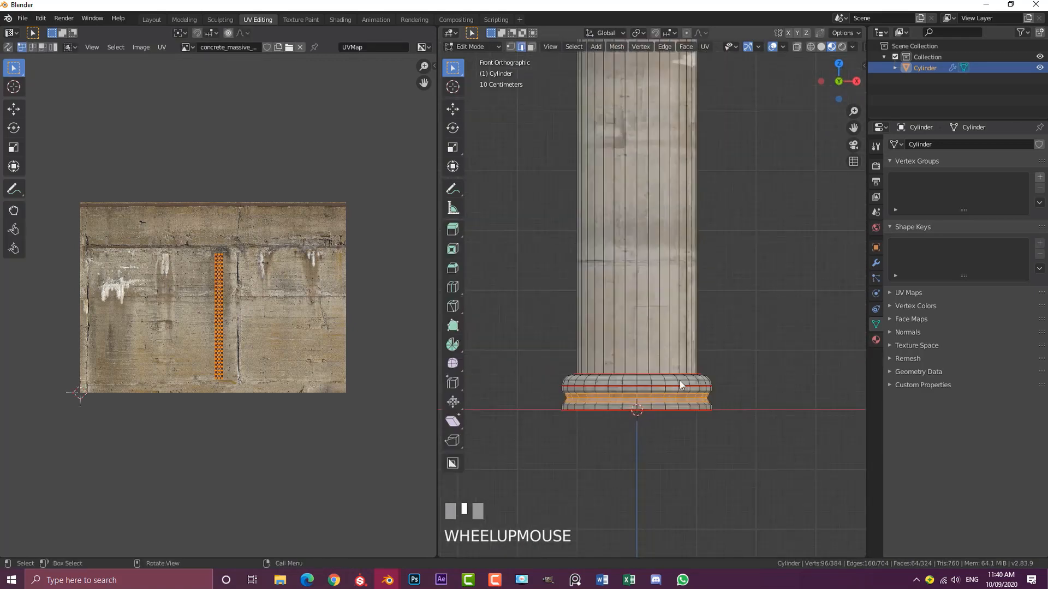
key("ctrl+l")
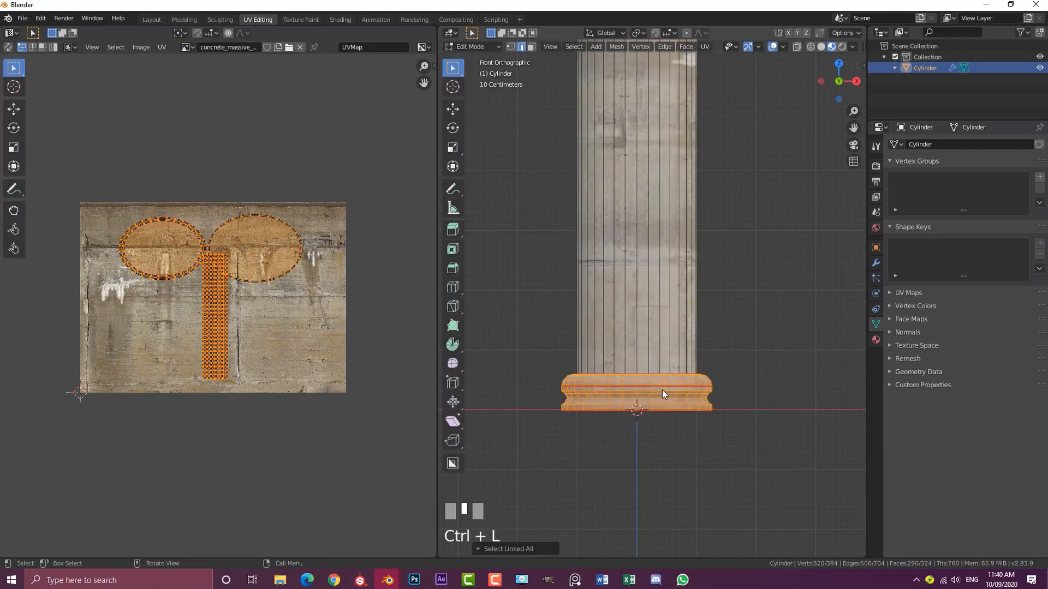
key("g")
right_click(640, 258)
scroll(640, 258, "down", 3)
scroll(612, 325, "up", 2)
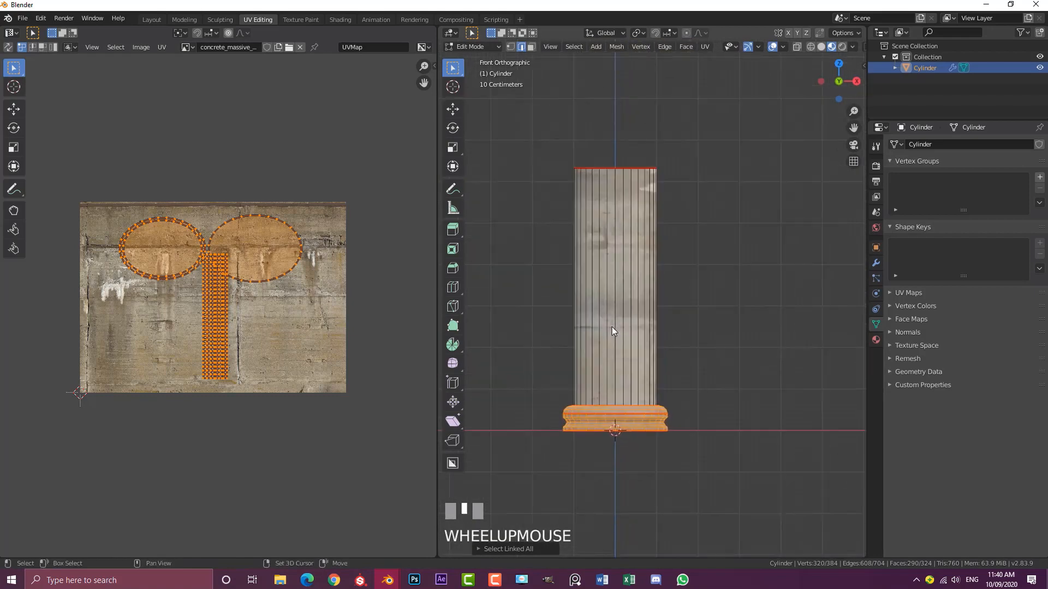
key("shift+d")
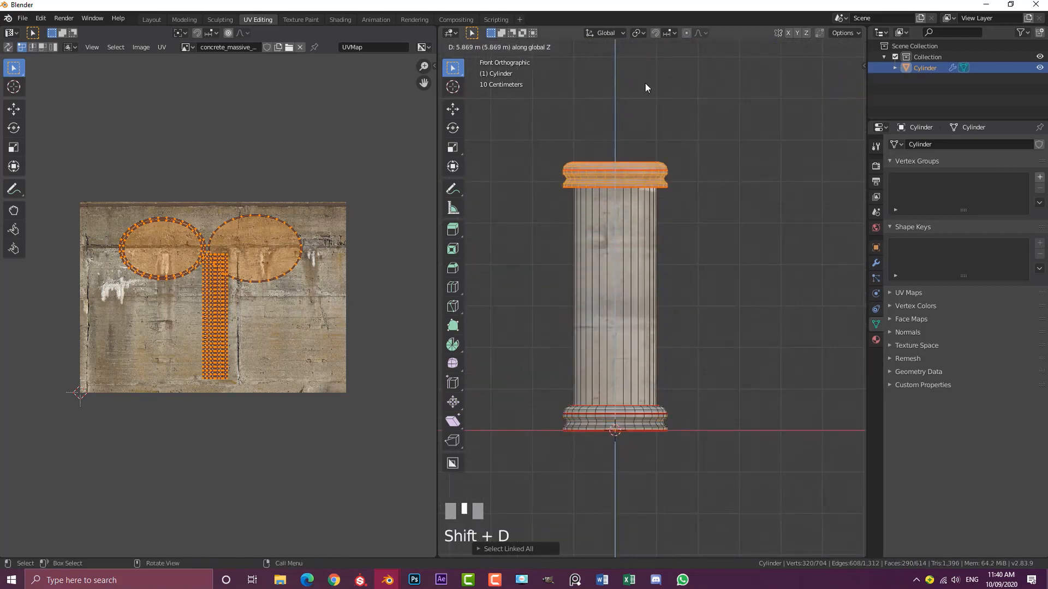
left_click(644, 83)
Rotate the duplicated piece 180° and move it up along Z so it sits on the pillar's top edge as a capital.
middle_click_drag(601, 162, 608, 231, "shift")
scroll(630, 224, "up", 2)
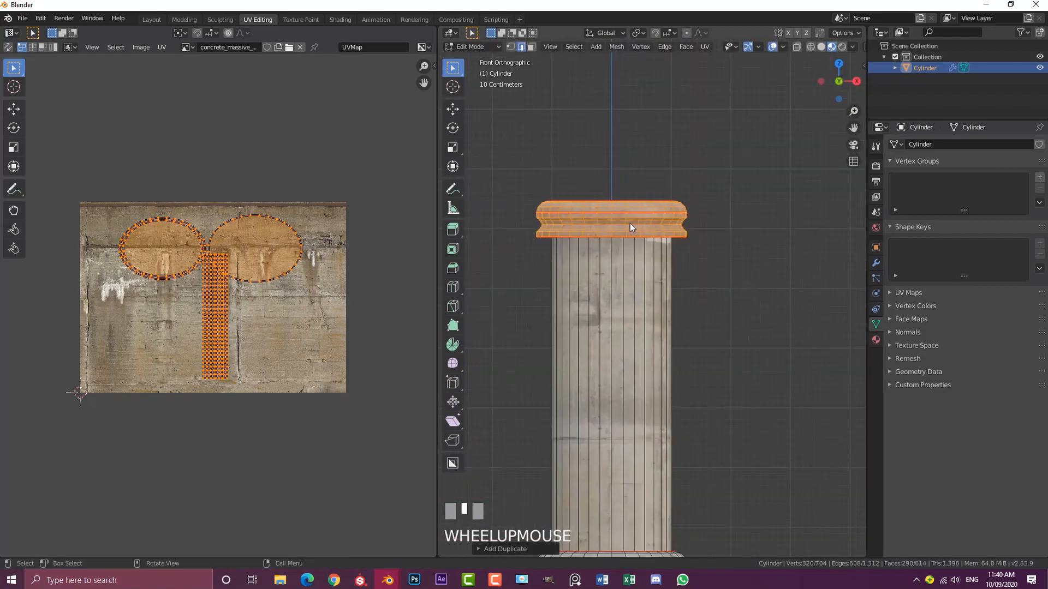
type("r180")
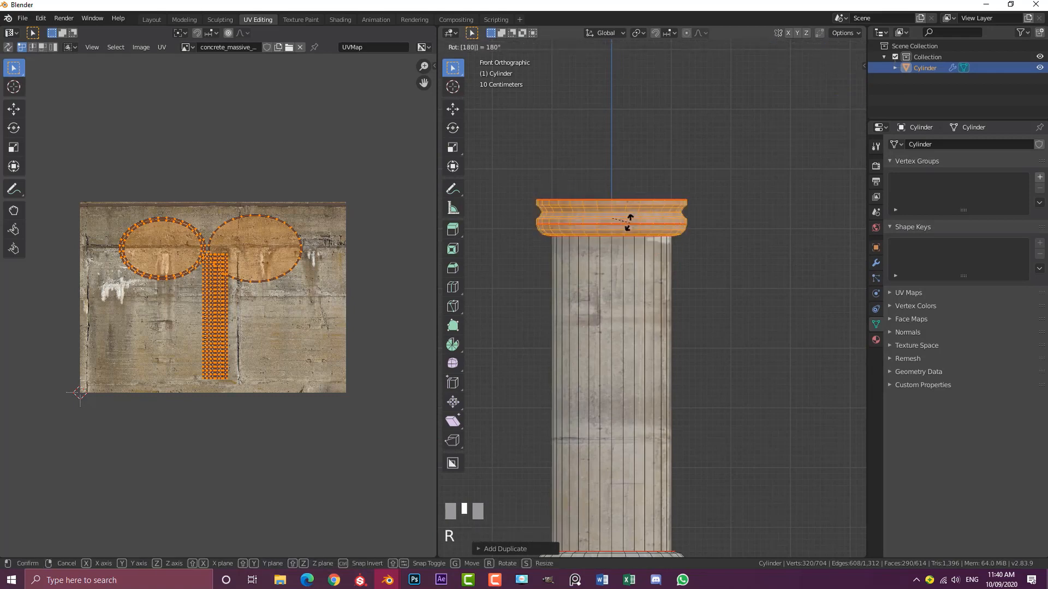
key("Return")
key("g")
key("z")
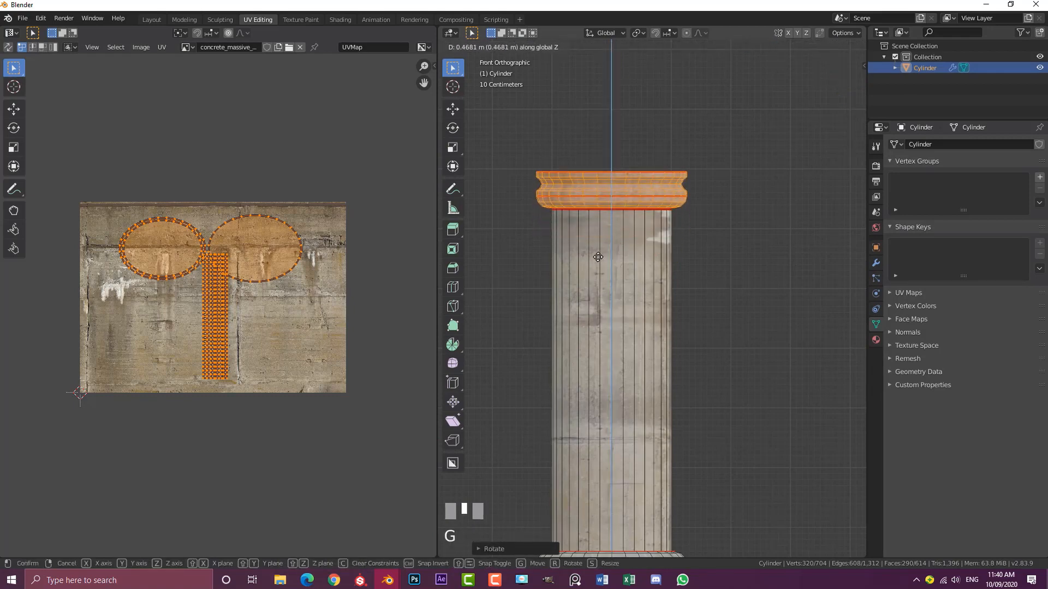
left_click(604, 280)
scroll(604, 280, "down", 5)
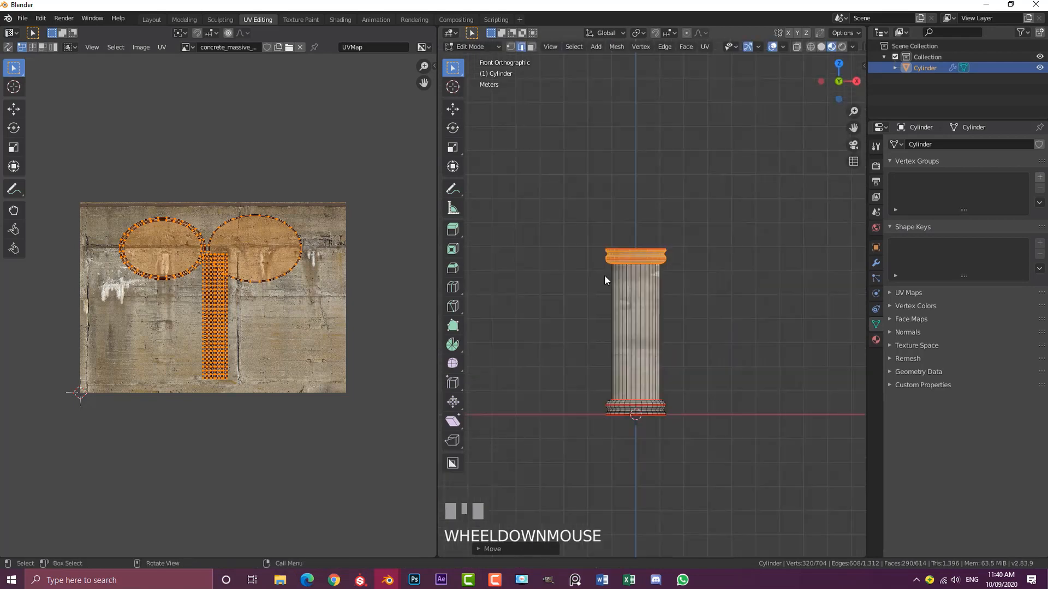
key("Tab")
middle_click_drag(660, 270, 726, 320)
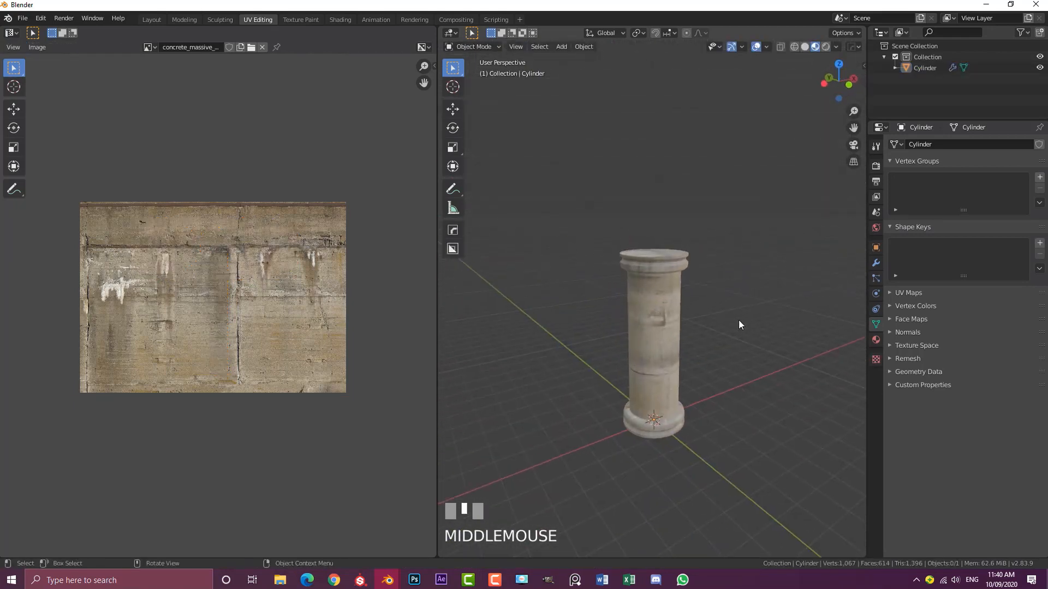
scroll(677, 327, "up", 2)
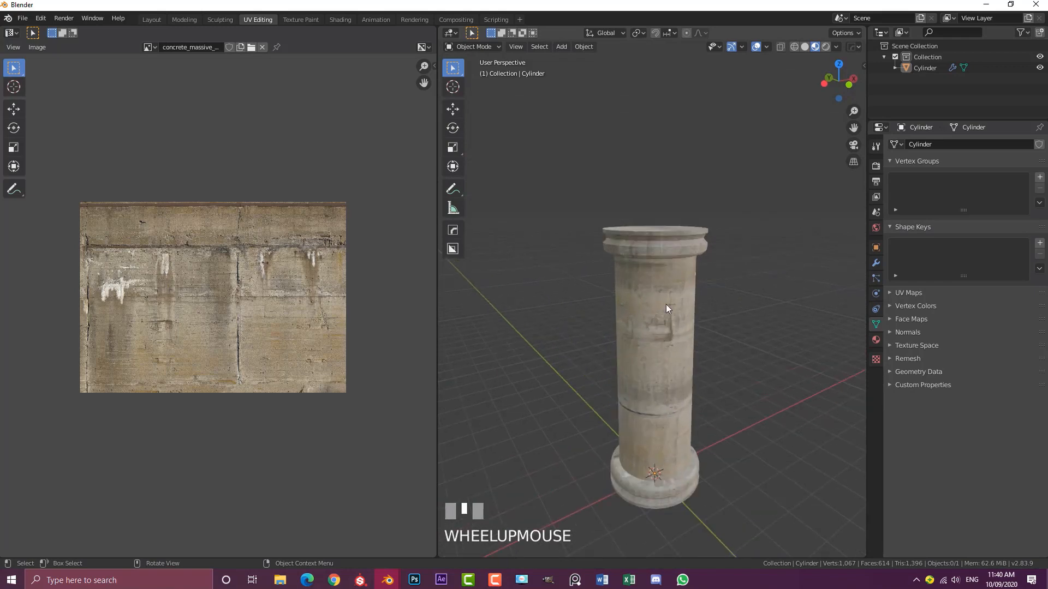
Switch to the Layout workspace and bring the whole pillar into view.
left_click(156, 20)
scroll(417, 177, "down", 3)
scroll(416, 177, "down", 3)
scroll(437, 186, "up", 1)
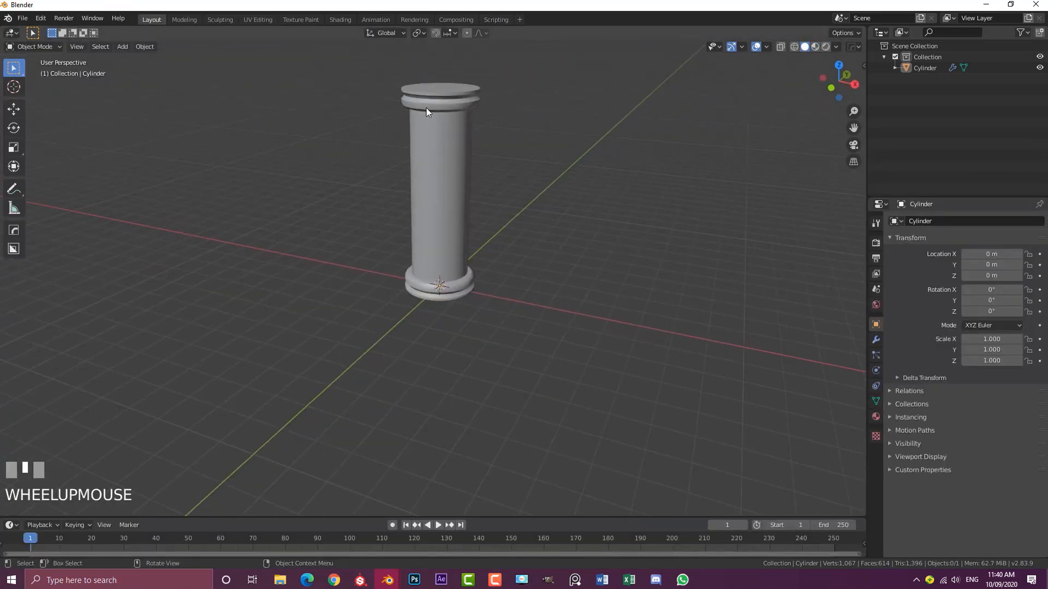
middle_click_drag(427, 111, 437, 156, "shift")
scroll(431, 181, "up", 1)
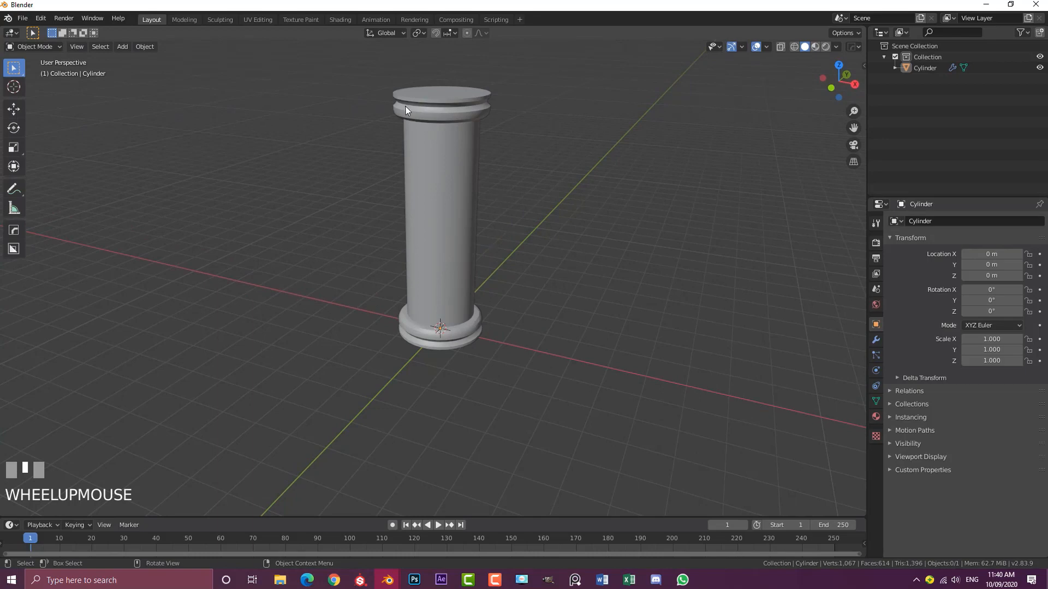
middle_click_drag(405, 109, 428, 185)
Add a cylinder mesh at the origin with 8 vertices.
key("shift+a")
mouse_move(385, 180)
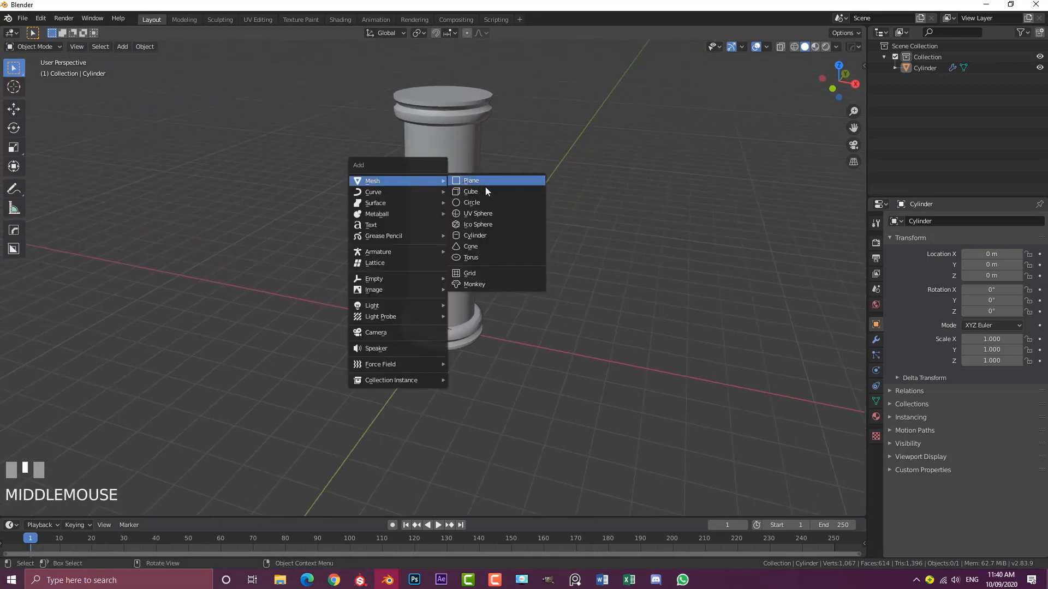
left_click(506, 236)
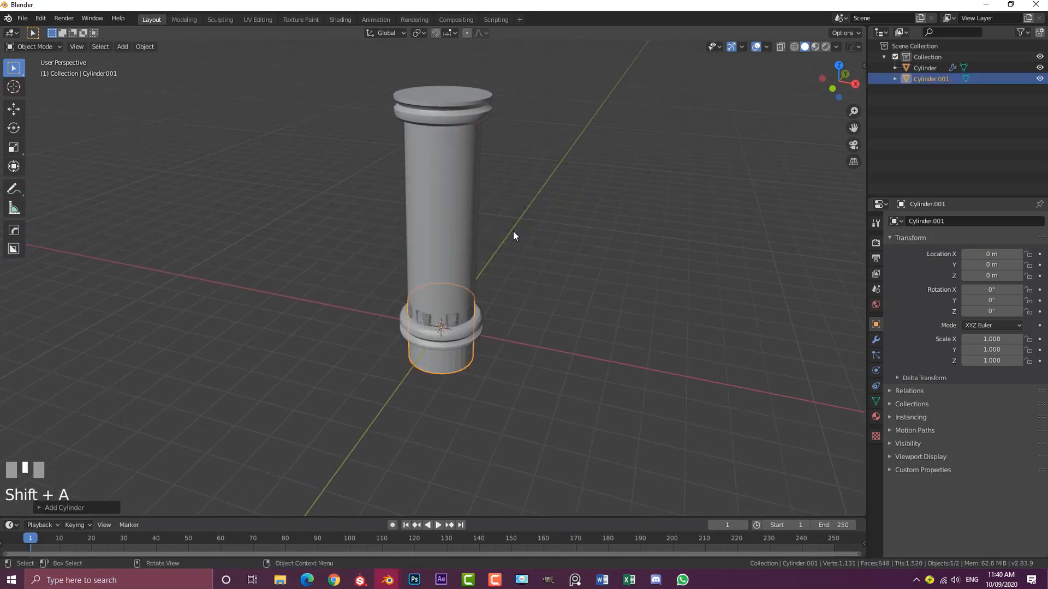
left_click(43, 506)
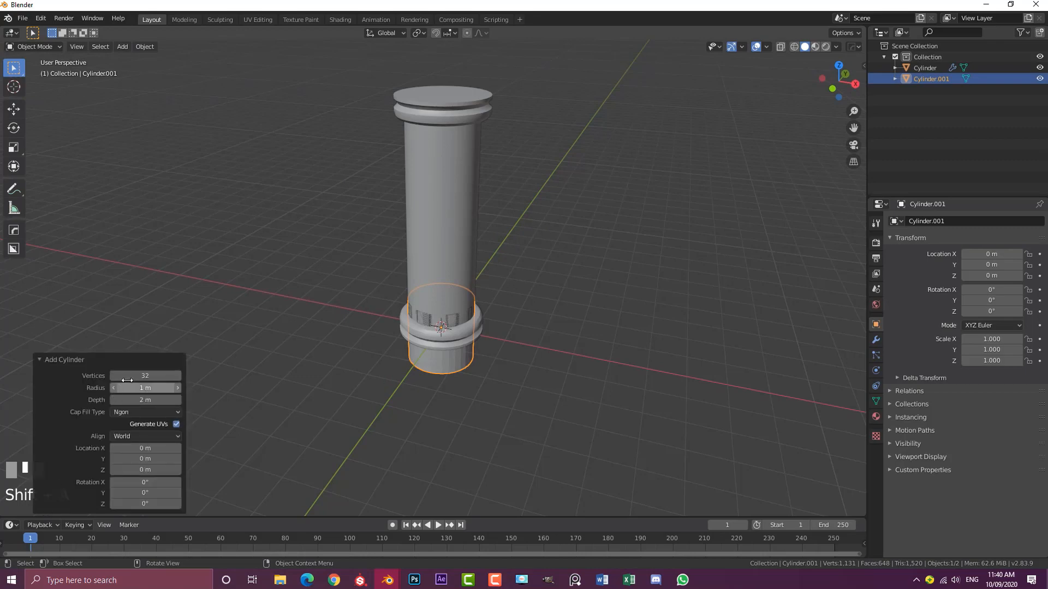
left_click(150, 376)
type("8")
key("Return")
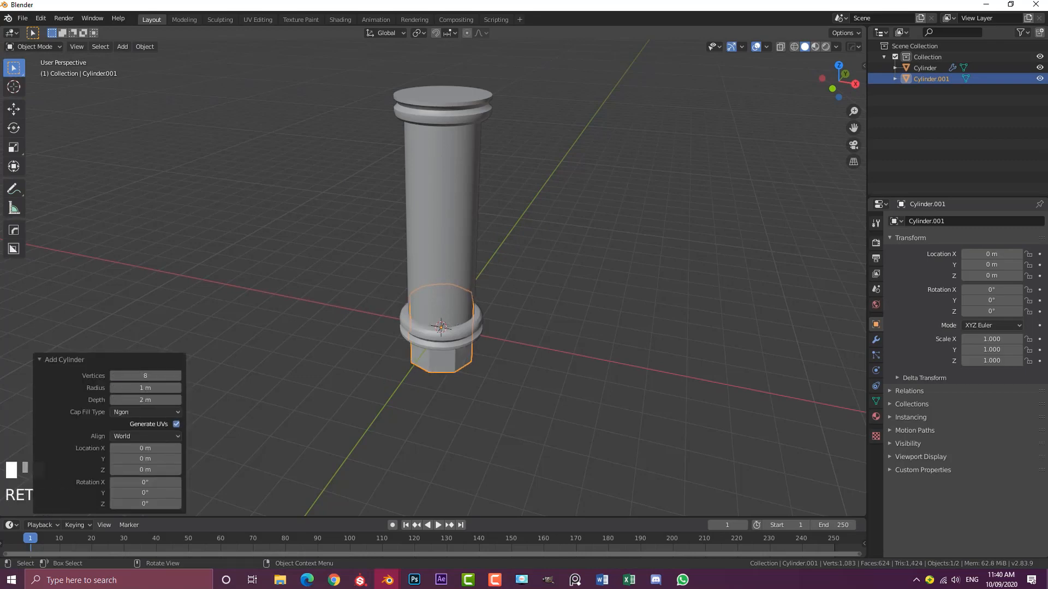
left_click(48, 360)
Move the eight-sided cylinder about 2.59 m along X so it stands clear of the pillar.
key("g")
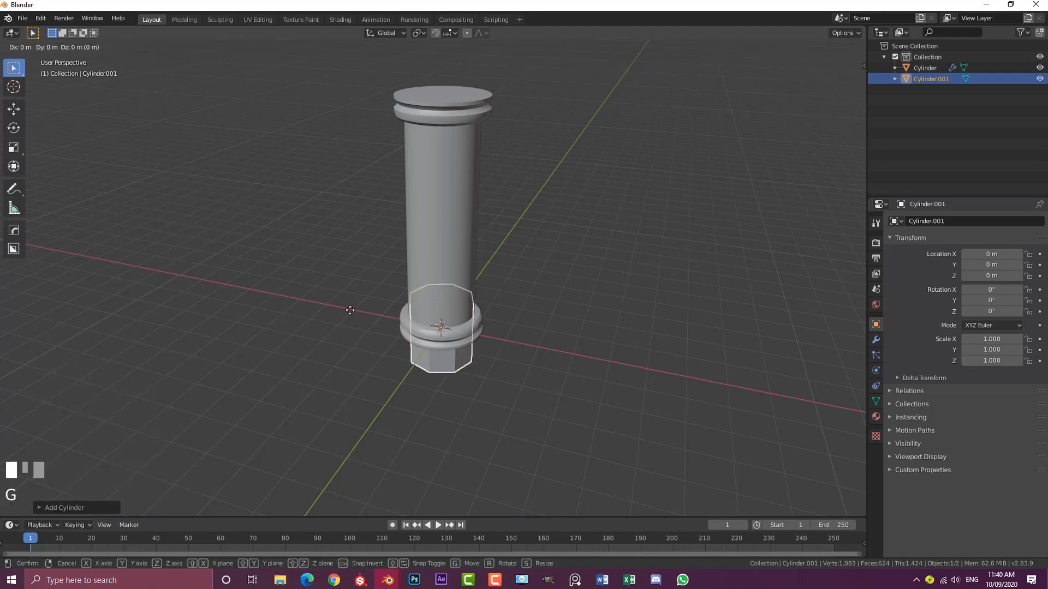
key("x")
left_click(430, 342)
middle_click_drag(430, 343, 559, 312, "shift")
scroll(559, 312, "up", 3)
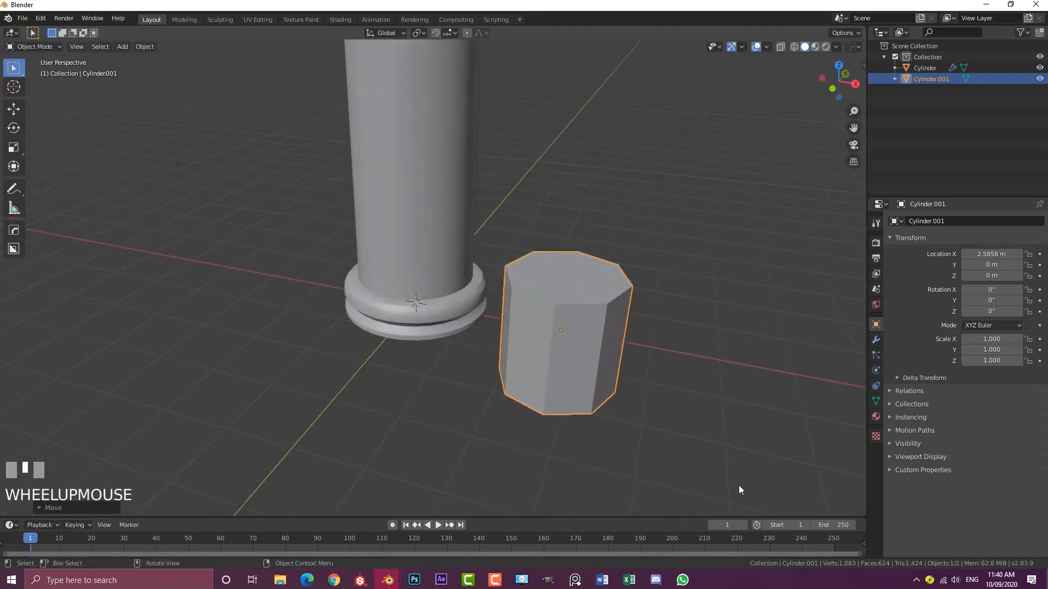
Scale the eight-sided cylinder down uniformly to a scale of about 0.037.
key("s")
left_click(564, 342)
middle_click_drag(613, 385, 583, 375, "shift")
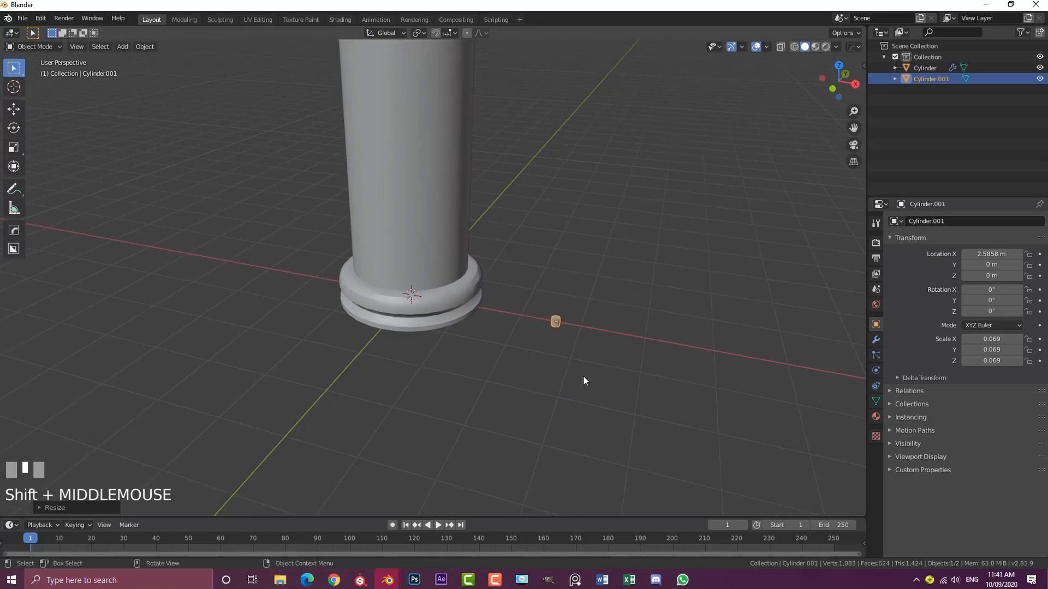
key("KP_1")
scroll(485, 333, "up", 2)
key("s")
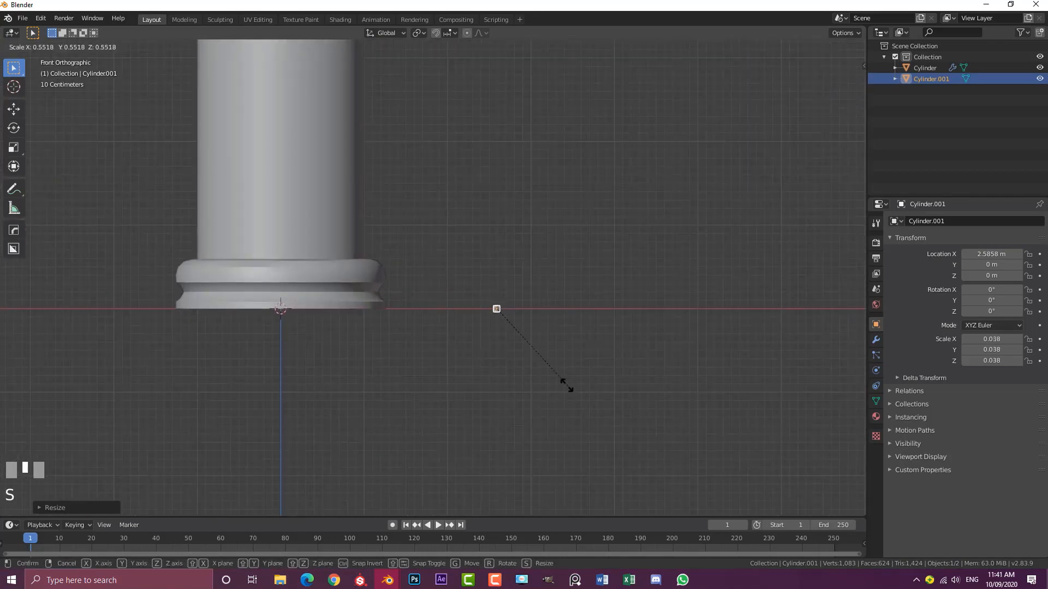
key("Escape")
Stretch the small cylinder along Z to a Z scale of about 3.56, forming a long thin rod.
scroll(531, 374, "down", 4)
key("s")
key("z")
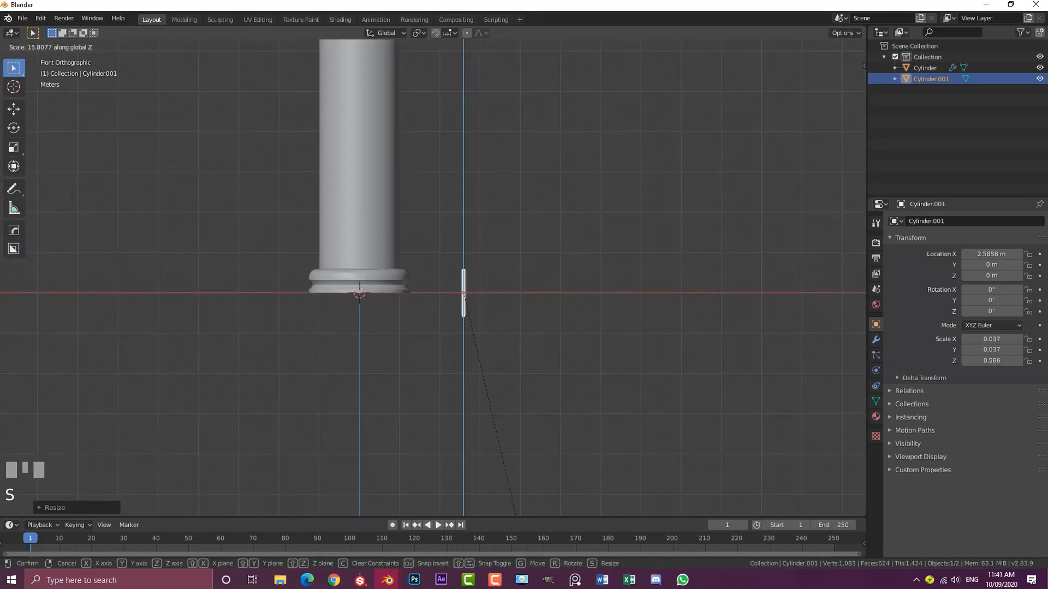
left_click(306, 199)
scroll(487, 294, "down", 4)
key("s")
key("z")
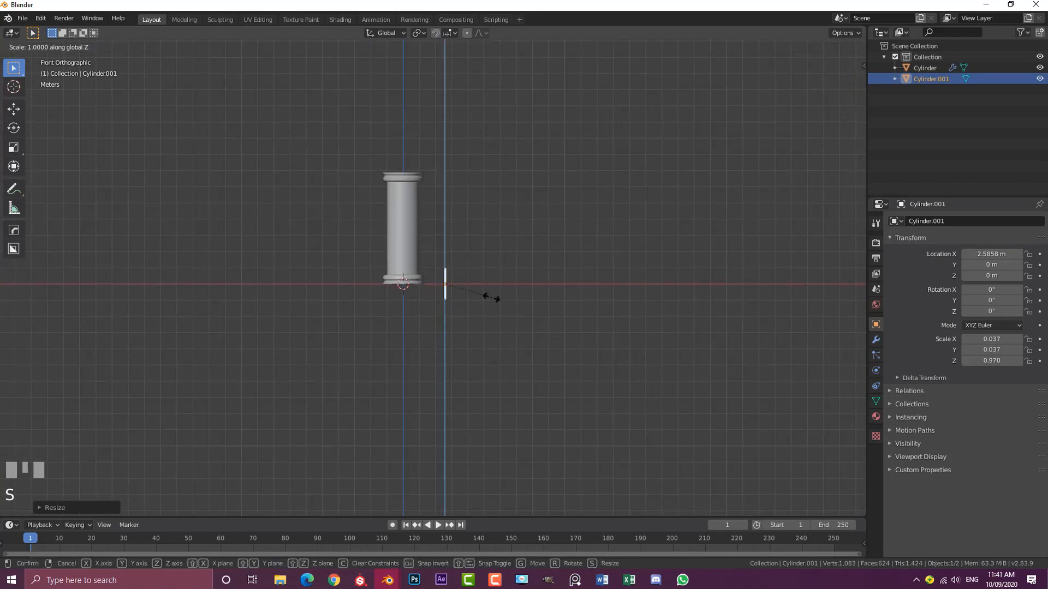
left_click(564, 417)
scroll(546, 417, "up", 2)
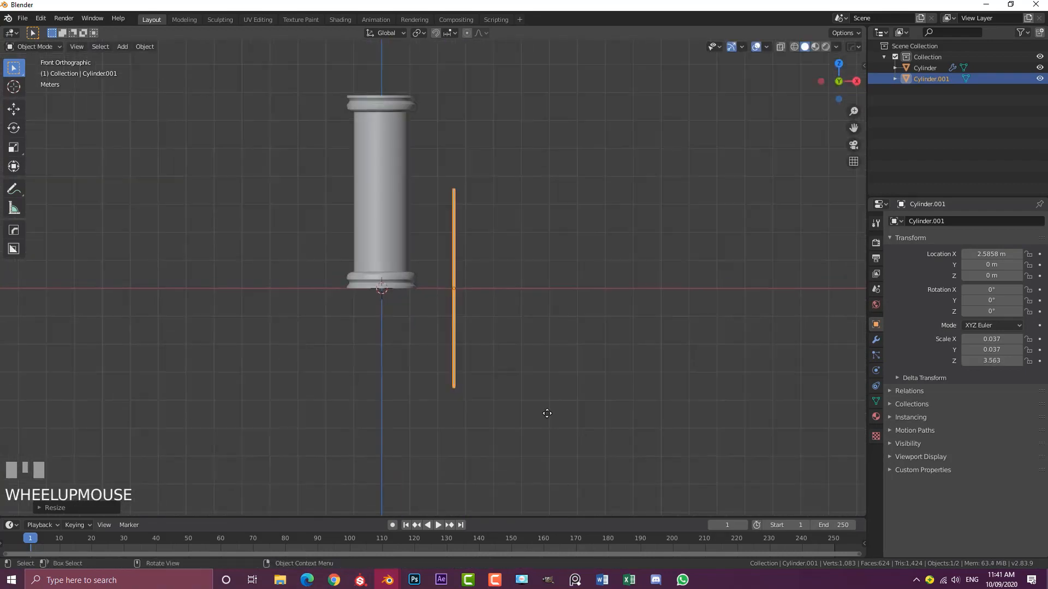
Move the rod up beside the pillar in front view and shorten it along Z to a scale of about 3.24.
key("g")
left_click(523, 314)
scroll(593, 397, "up", 1)
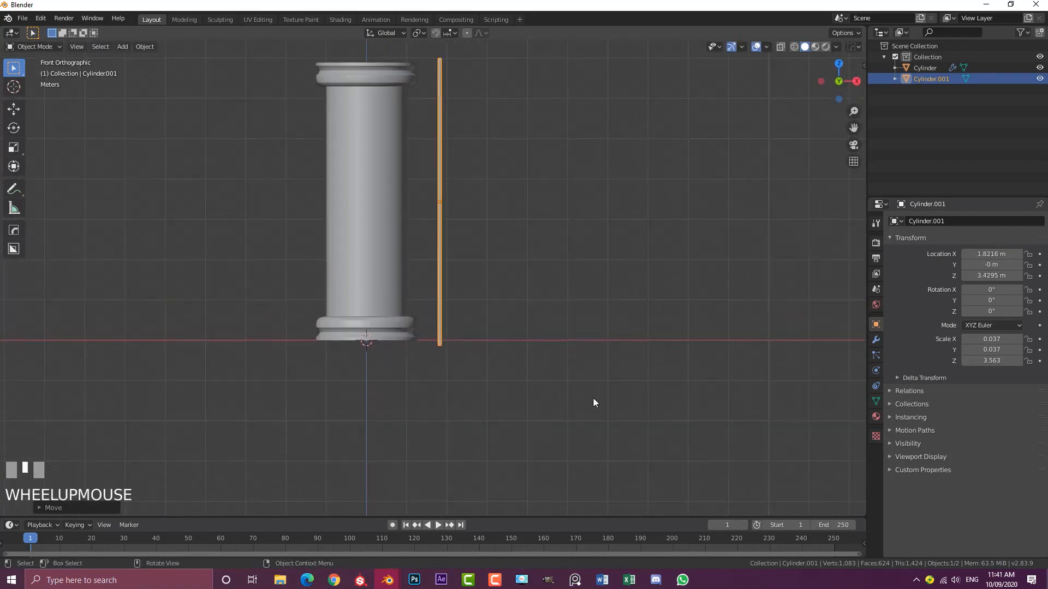
key("s")
key("z")
left_click(579, 385)
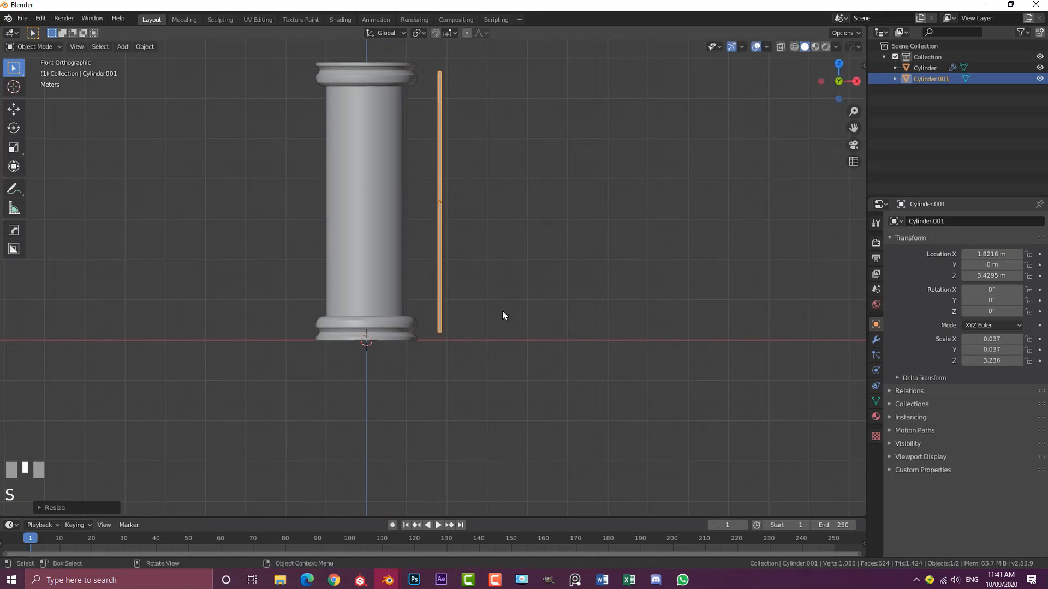
Reposition the rod beside the pillar at about X 2.12 m and Z 3.5 m.
key("g")
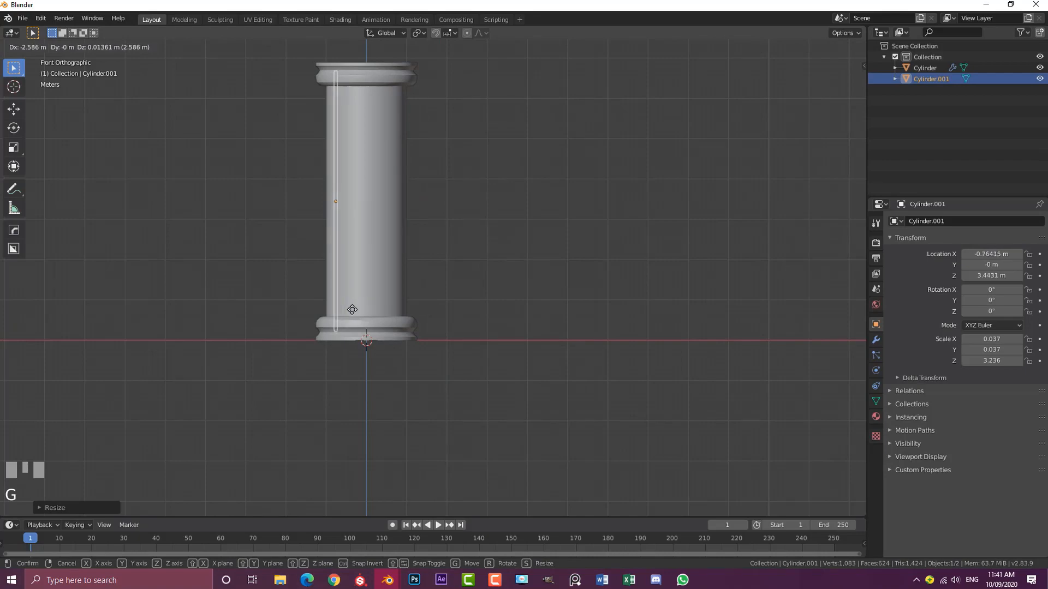
left_click(461, 313)
scroll(493, 210, "down", 2)
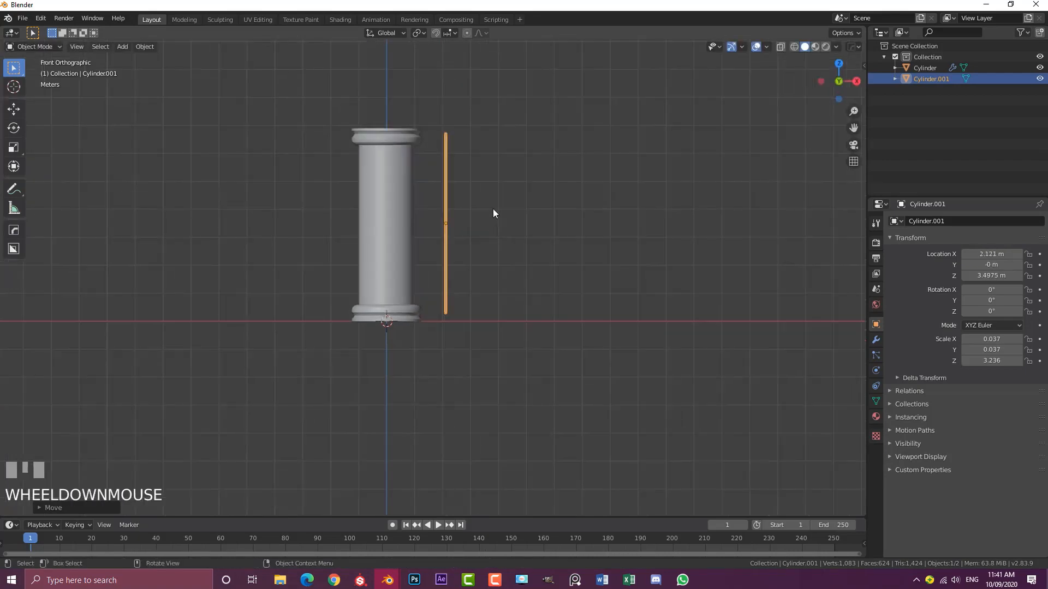
middle_click_drag(492, 210, 479, 174)
scroll(480, 208, "down", 3)
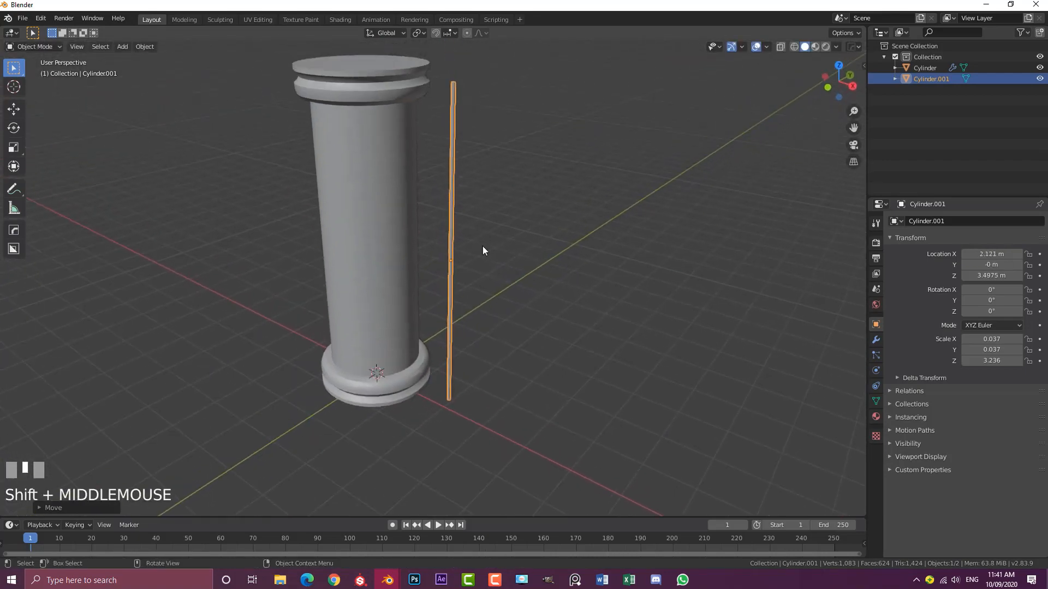
Enter Edit Mode on the rod, deselect everything and select the edge loop around its upper end.
key("Tab")
middle_click_drag(475, 109, 431, 170)
scroll(404, 112, "up", 4)
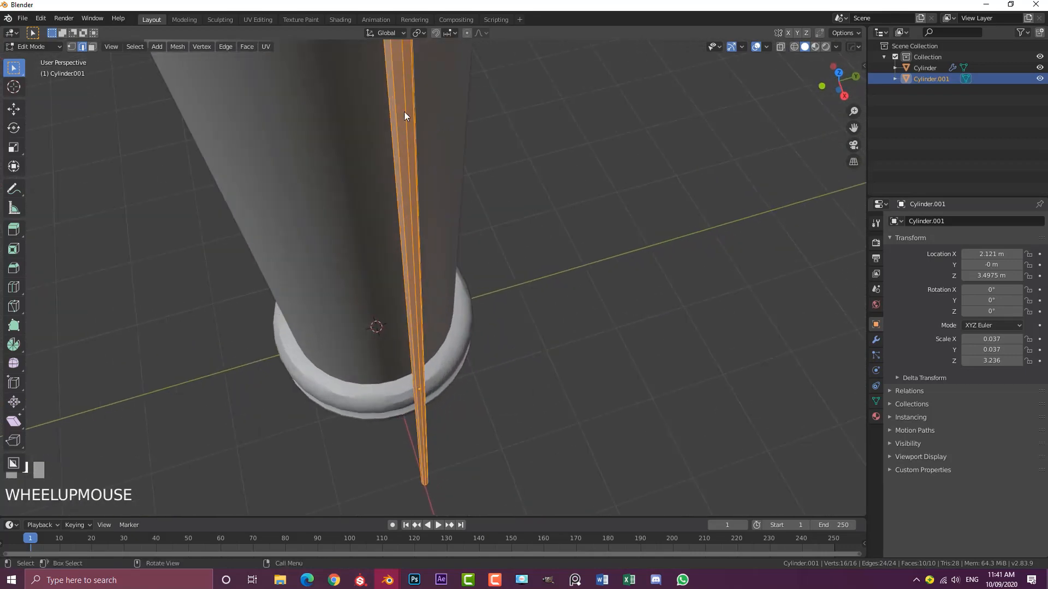
scroll(405, 113, "down", 4)
middle_click_drag(443, 130, 399, 130)
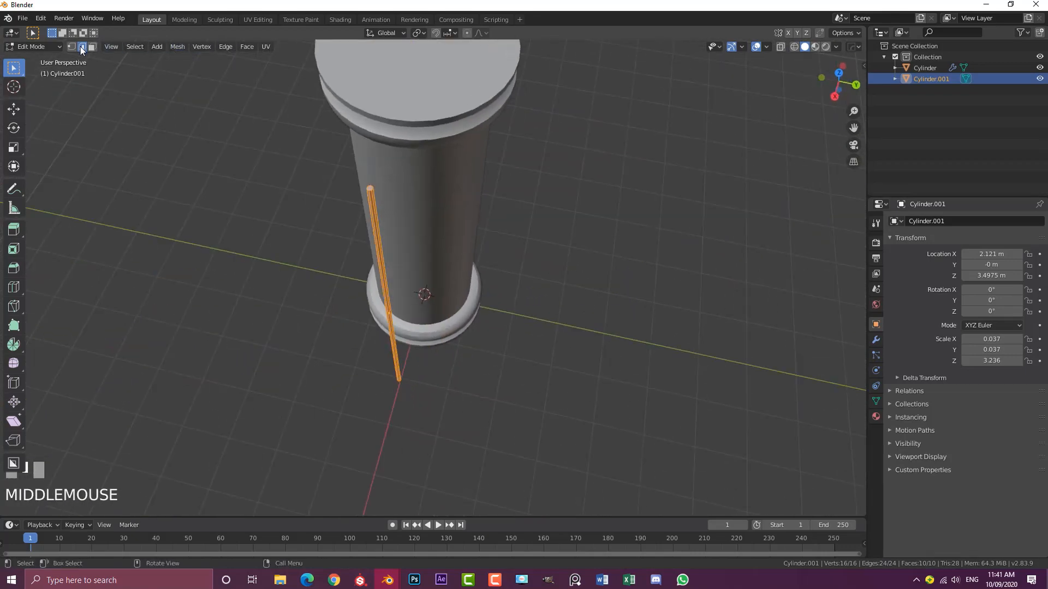
scroll(385, 188, "up", 2)
middle_click_drag(385, 189, 374, 222, "shift")
key("alt+a")
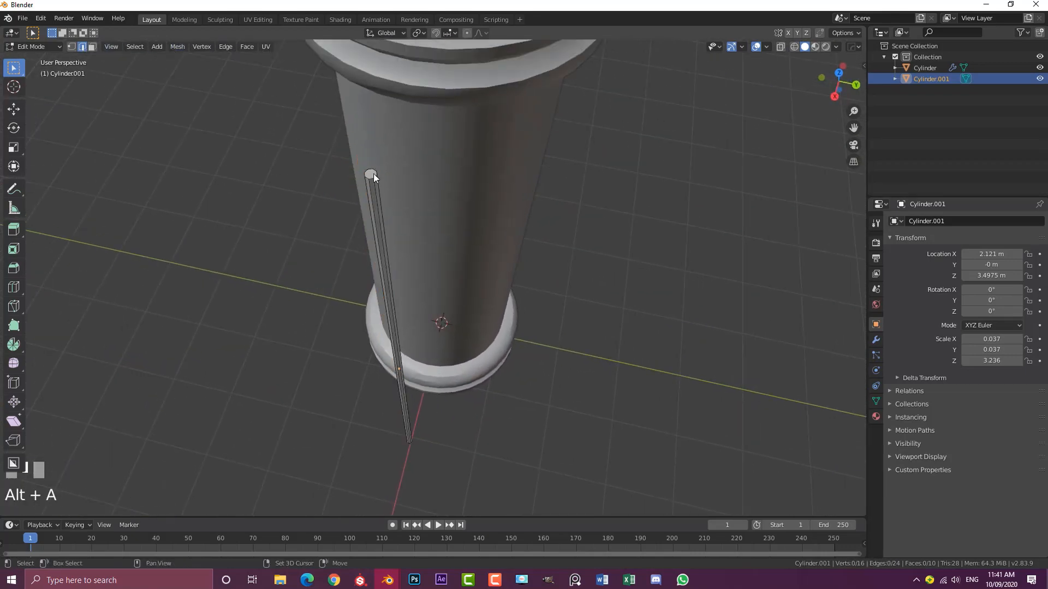
left_click(374, 175, "alt+shift")
Add the edge loop around the rod's lower end to the selection.
middle_click_drag(375, 175, 493, 348)
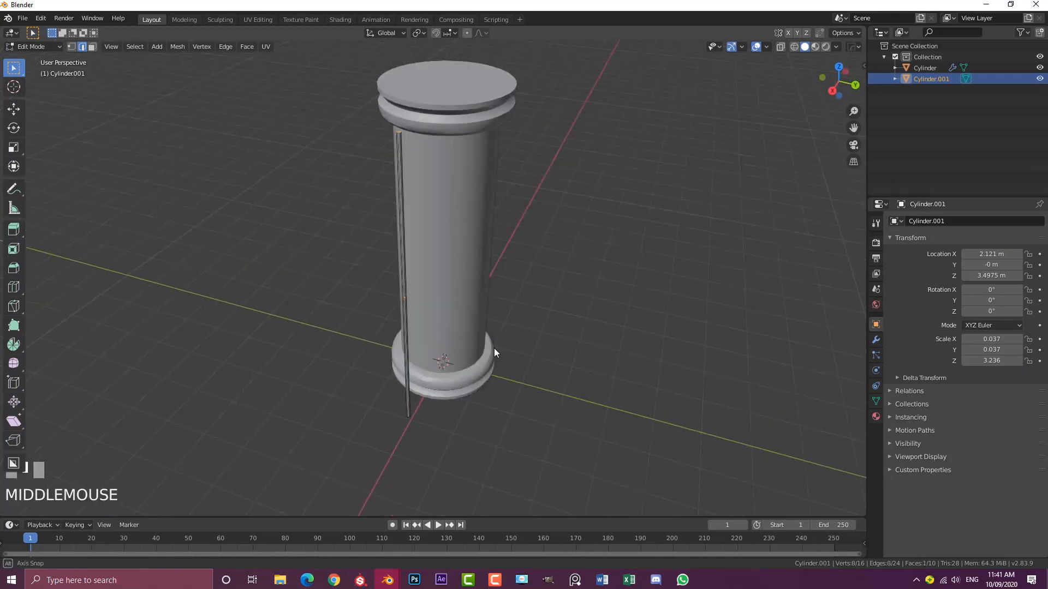
scroll(491, 297, "up", 3)
middle_click_drag(491, 297, 478, 245, "shift")
scroll(504, 197, "up", 2)
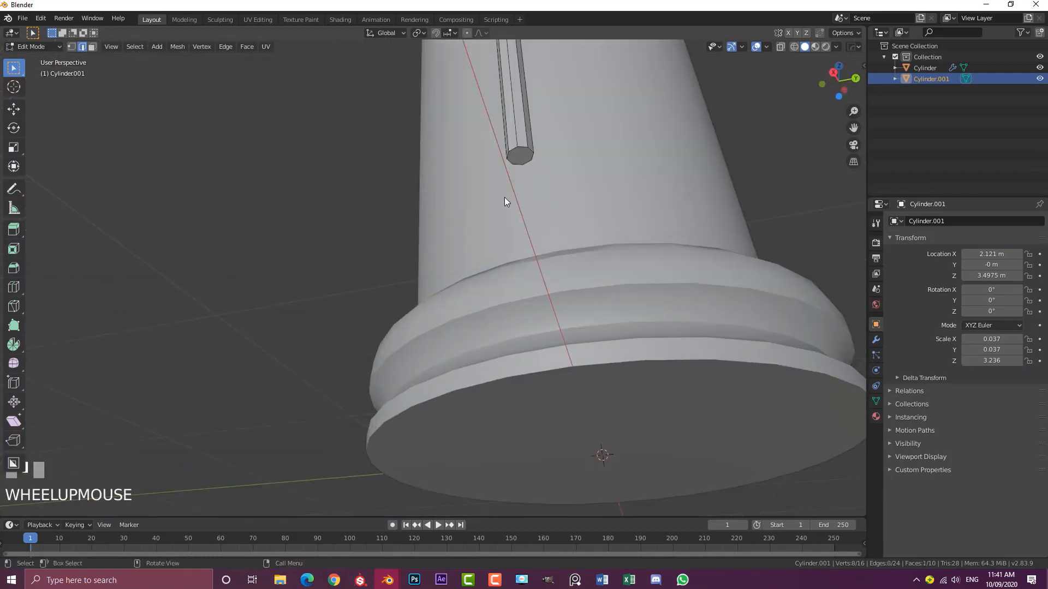
left_click(526, 161, "alt+shift")
middle_click_drag(564, 139, 549, 157)
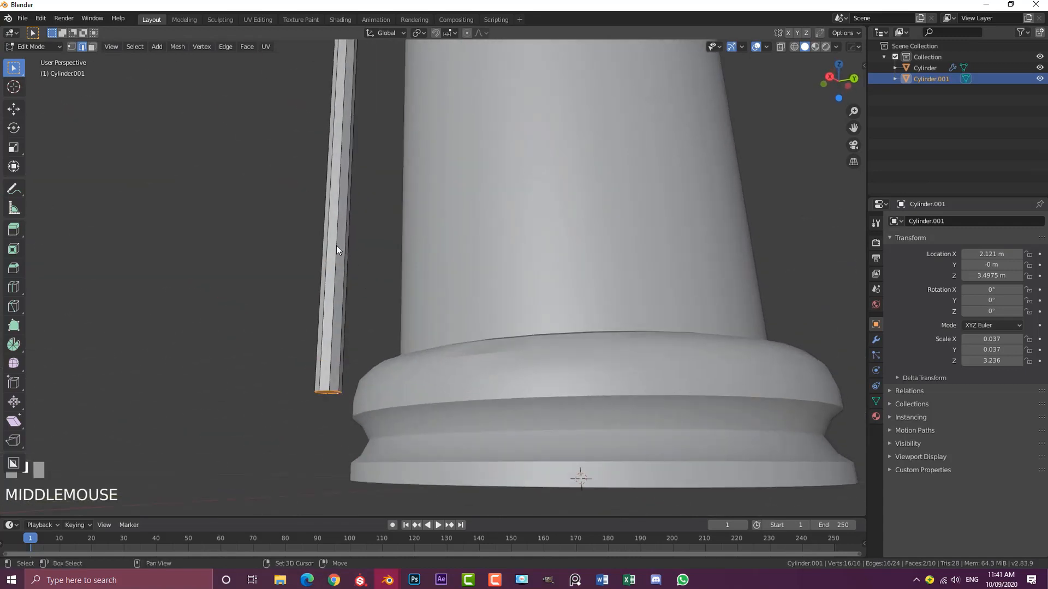
Switch to wireframe display and mark the two end loops plus one lengthwise edge of the rod as seams.
scroll(337, 245, "down", 2)
mouse_move(378, 246)
middle_mouse_down()
mouse_move(444, 264)
mouse_move(471, 297)
mouse_move(468, 283)
mouse_move(514, 217)
middle_mouse_up()
key("z")
left_click(427, 281)
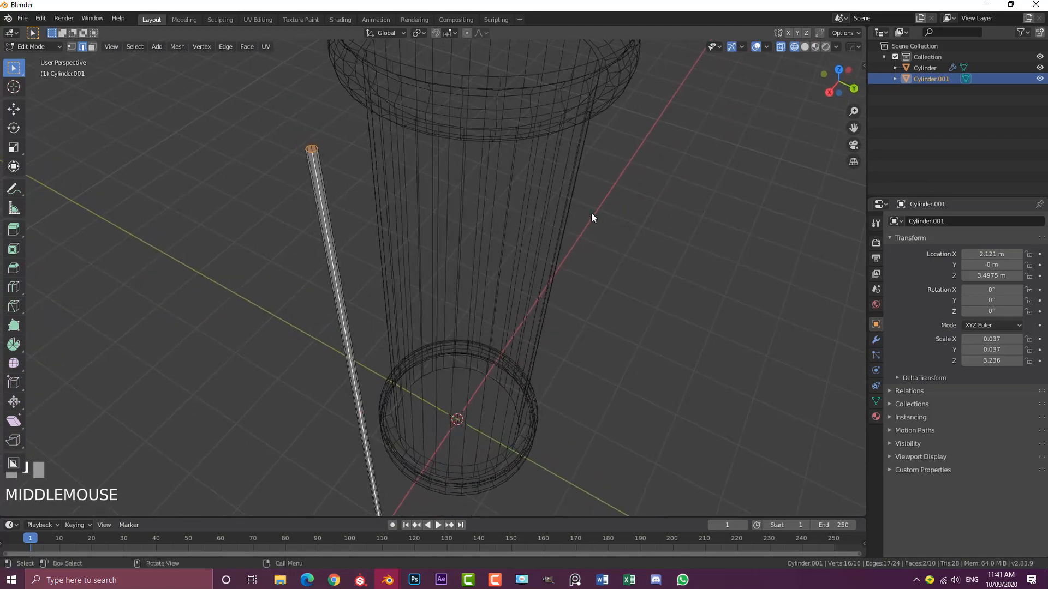
key("ctrl+e")
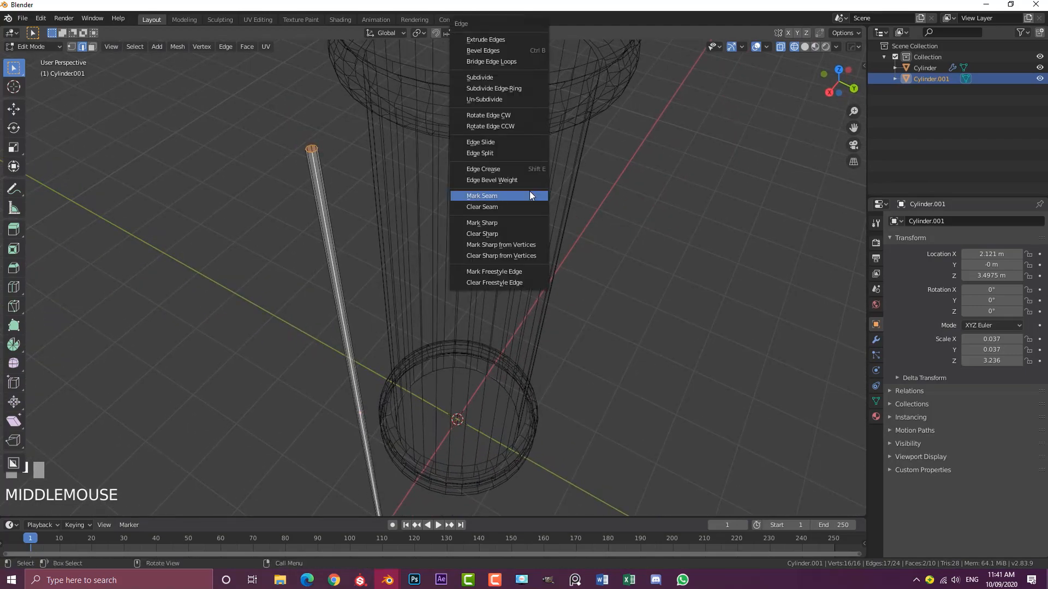
left_click(529, 195)
middle_click_drag(526, 195, 517, 204)
scroll(517, 205, "up", 2)
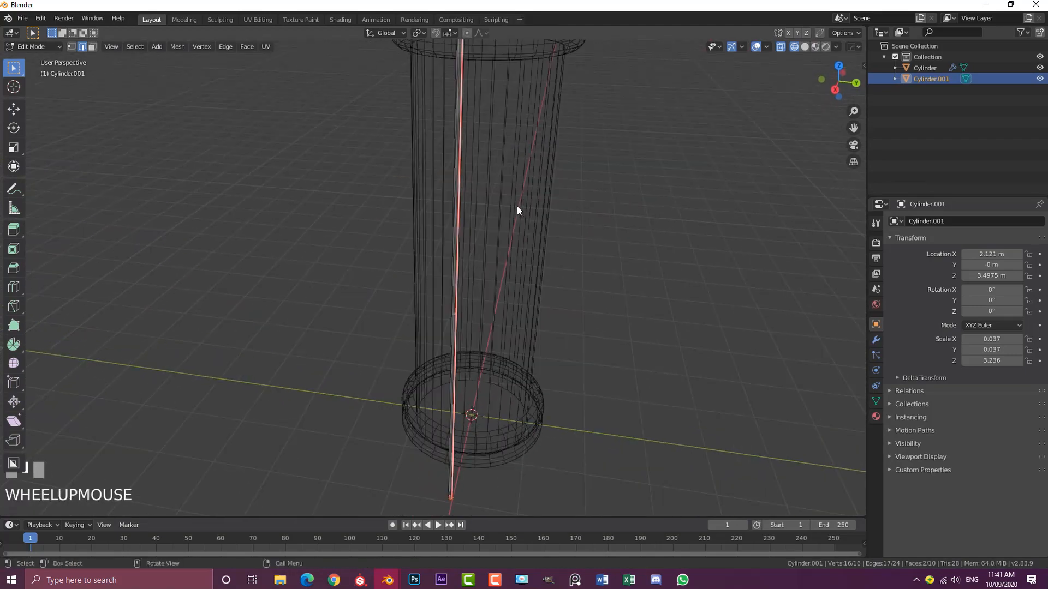
In the UV Editing workspace, select all of the rod's linked geometry and unwrap it.
left_click(256, 21)
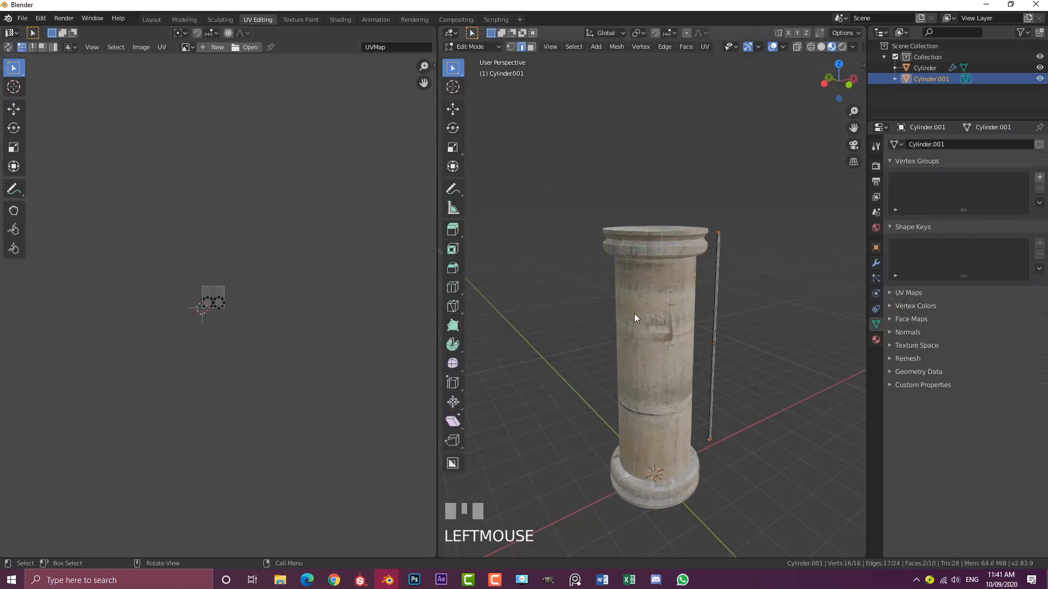
scroll(712, 305, "up", 2)
key("l")
middle_click_drag(725, 303, 637, 275)
right_click(648, 166)
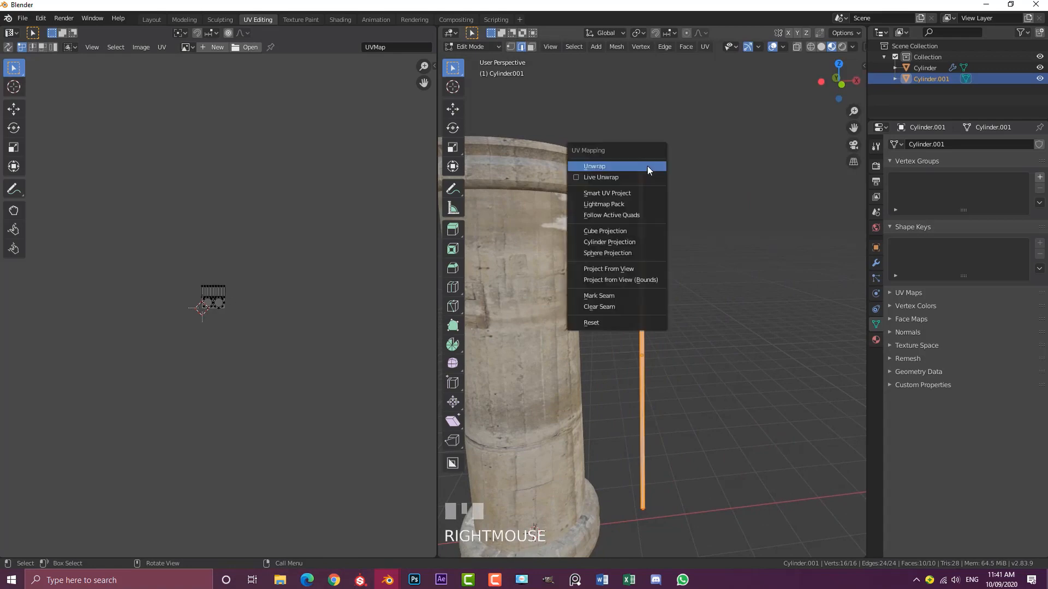
left_click(620, 167)
key("Home")
Select the UV island of the rod's side faces and squash it along Y into a narrow strip.
left_click(217, 219)
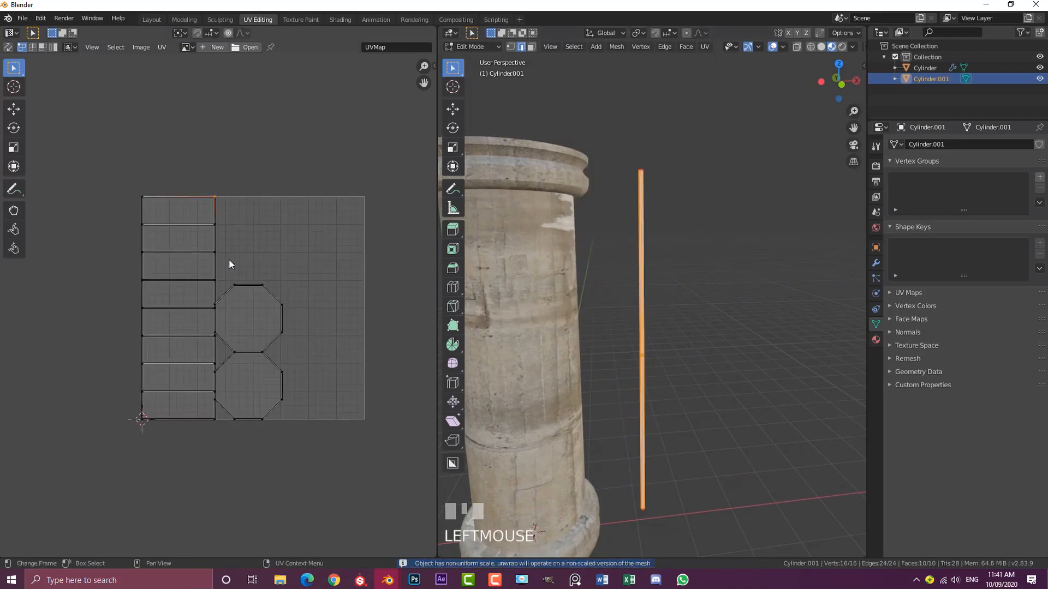
key("ctrl+l")
key("s")
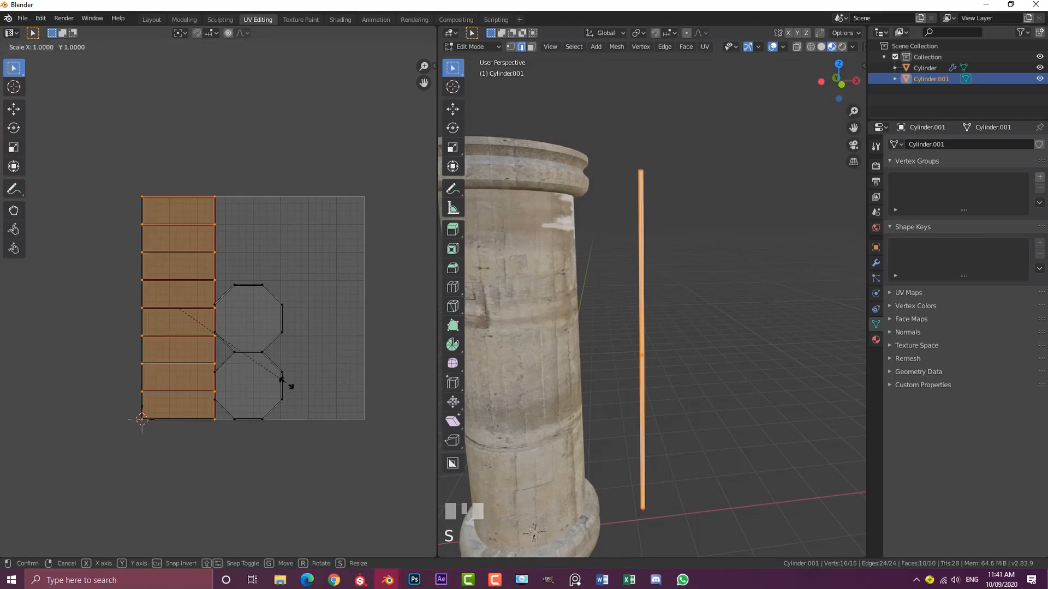
key("x")
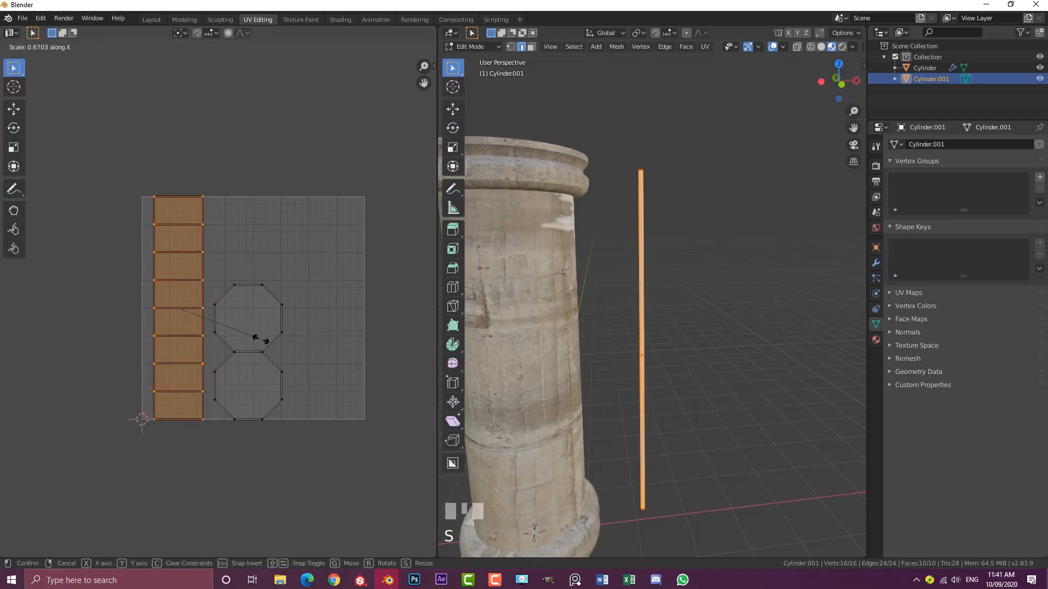
key("y")
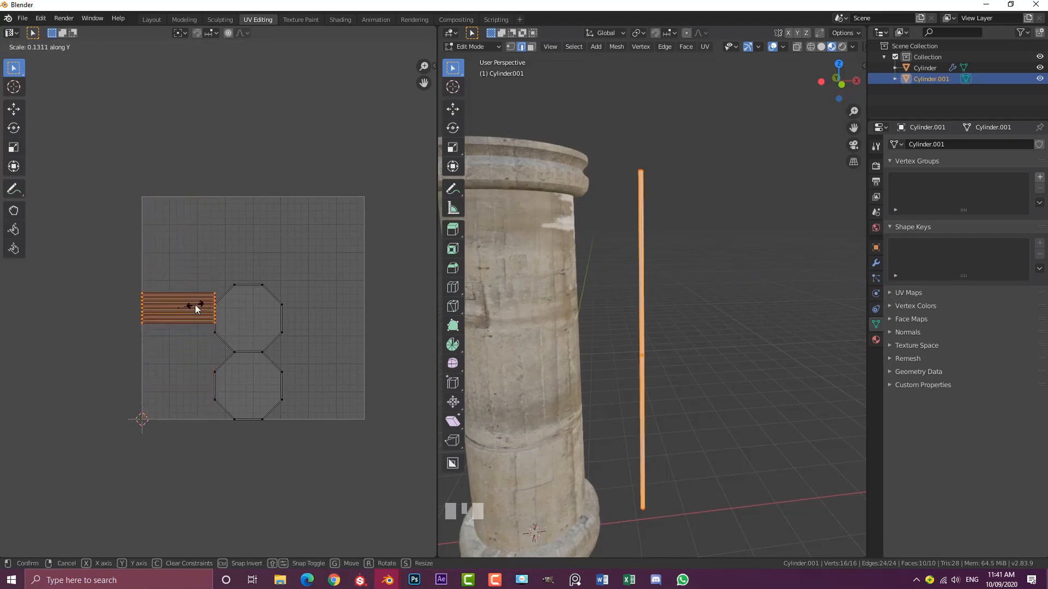
left_click(199, 304)
scroll(334, 379, "up", 2)
key("s")
key("y")
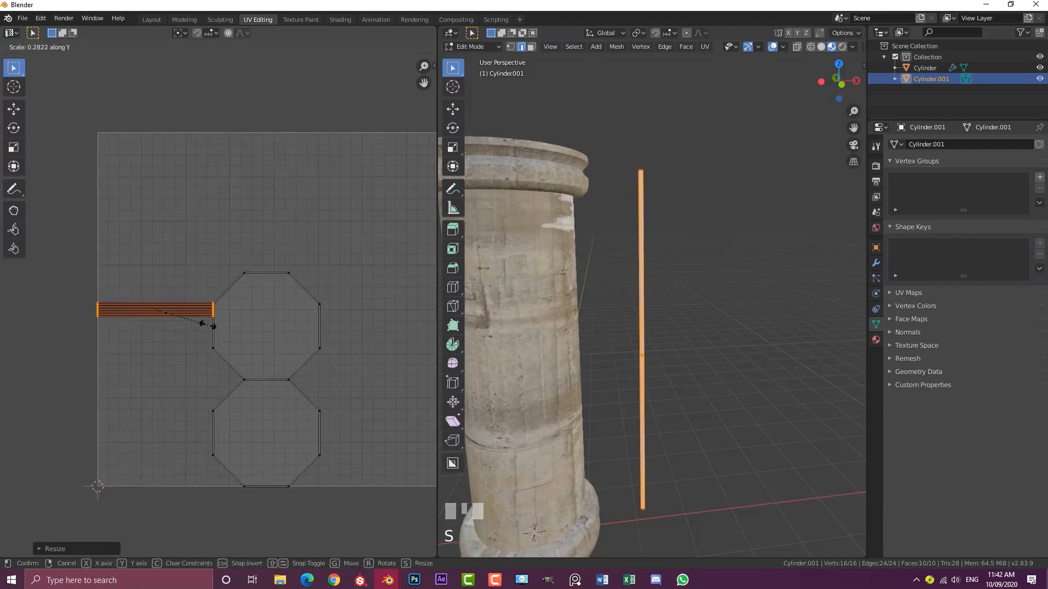
left_click(179, 323)
Enlarge the side-face strip uniformly and centre it so it spans nearly the full width of the UV square.
scroll(179, 321, "down", 3)
key("s")
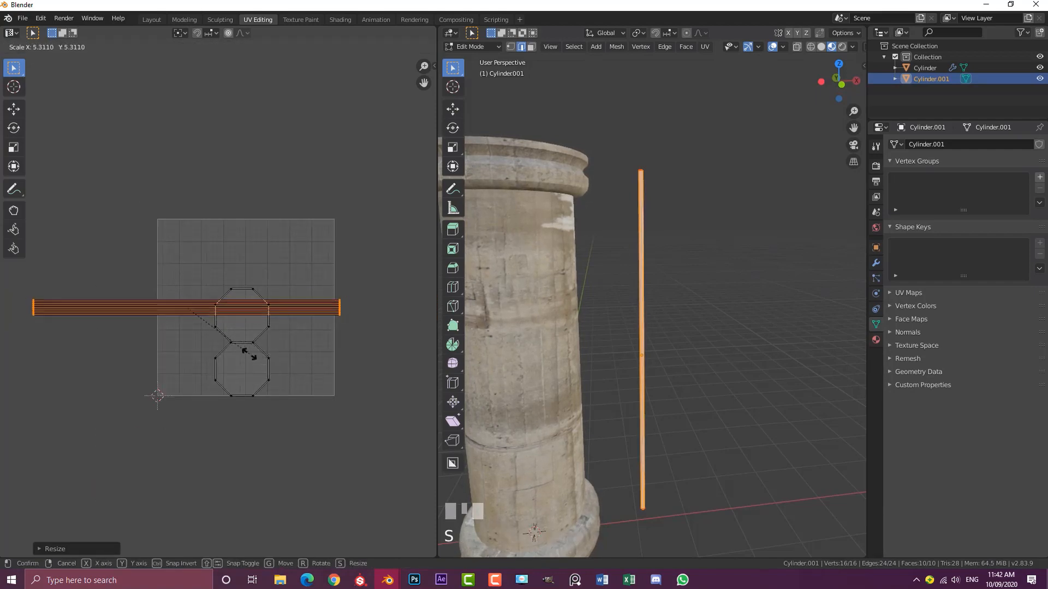
left_click(233, 348)
key("g")
key("s")
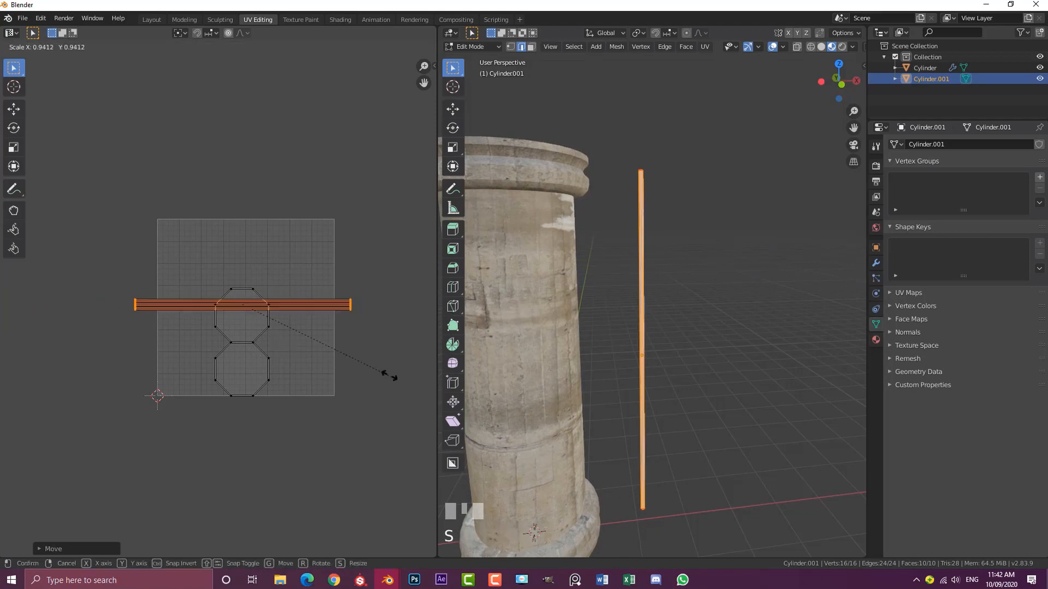
left_click(327, 355)
Select the two octagonal end-cap UV islands, scale them down and move them below the side-face strip.
left_click(272, 340)
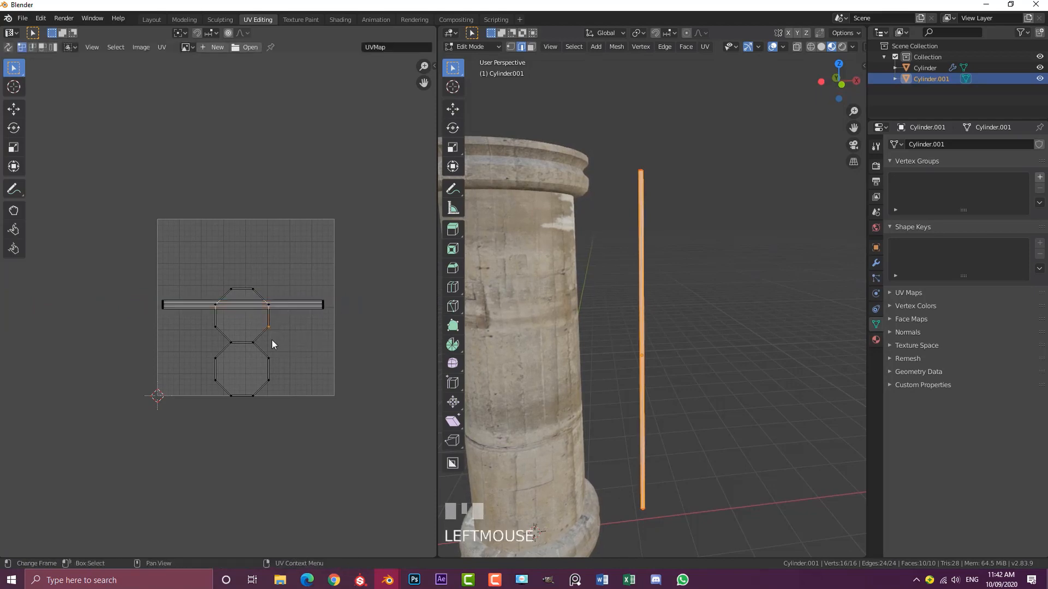
left_click(272, 380, "shift")
key("ctrl+l")
scroll(269, 424, "up", 2)
key("s")
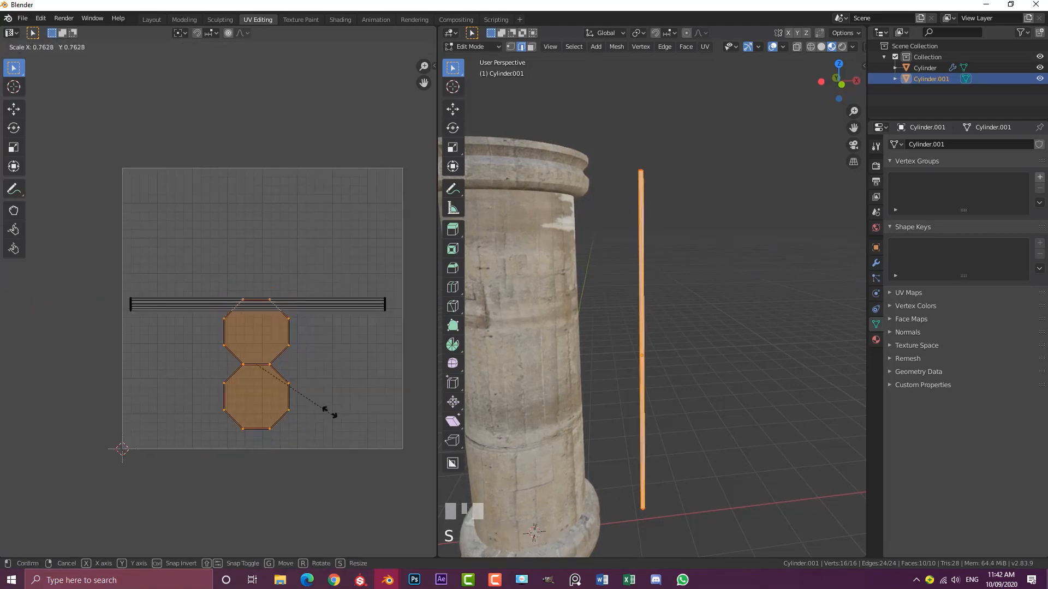
left_click(290, 376)
key("g")
left_click(225, 363)
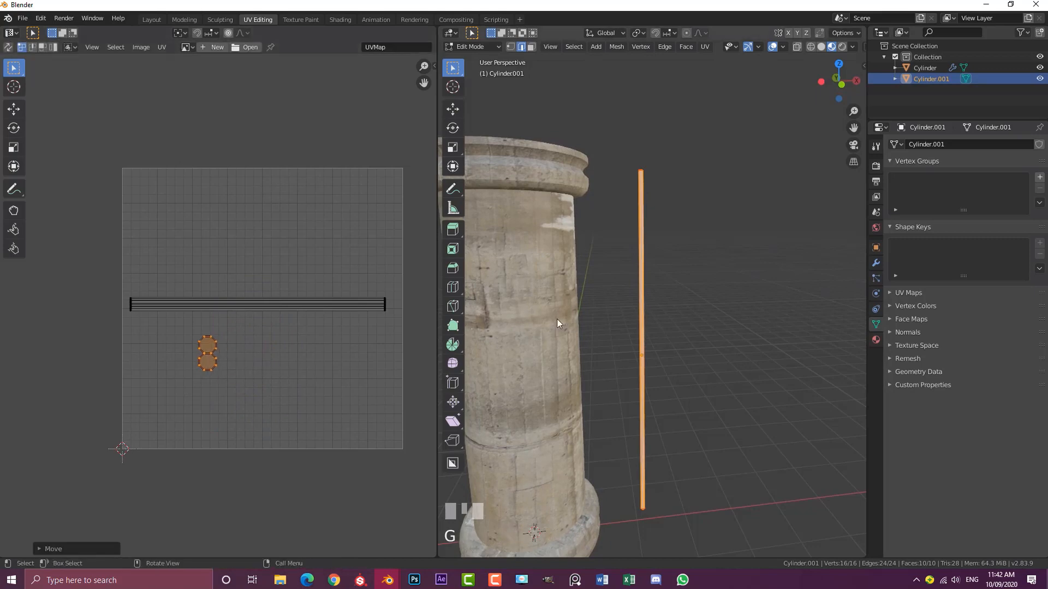
In the Shading workspace, create a new material on the rod and name it "rusty rod".
left_click(346, 20)
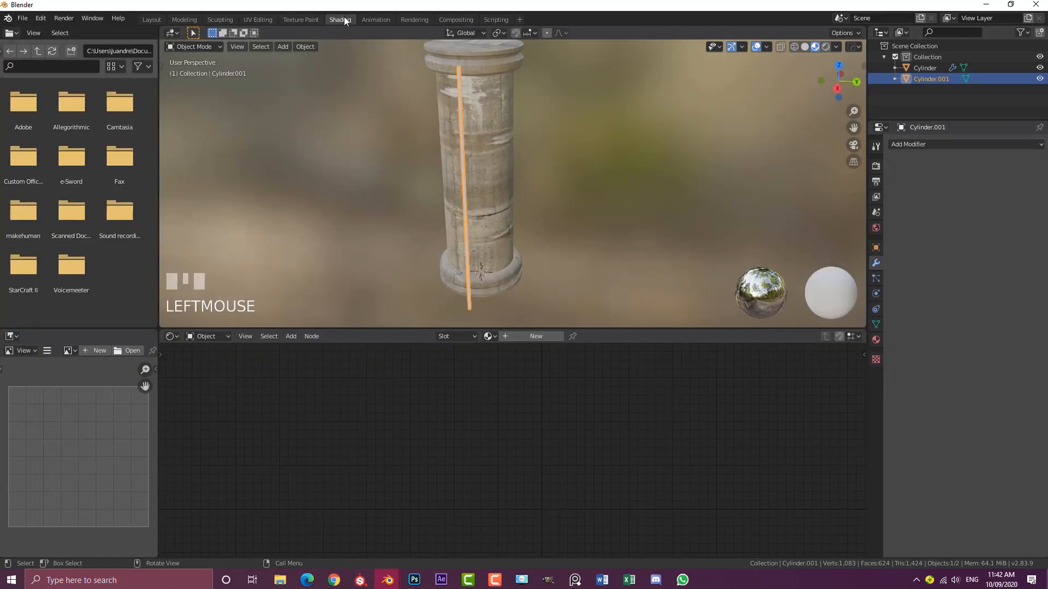
middle_click_drag(447, 129, 582, 116)
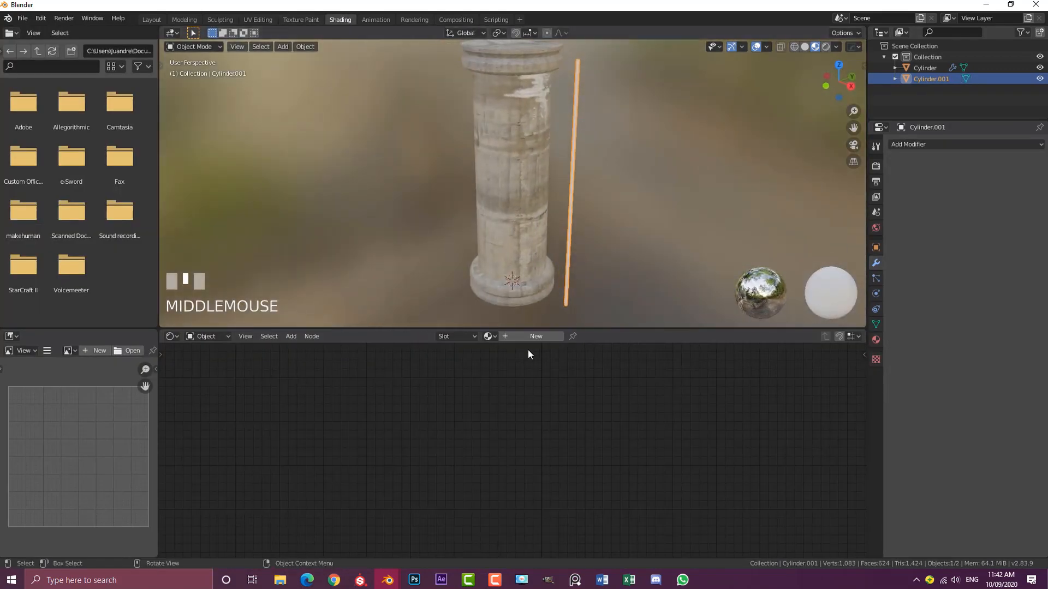
left_click(535, 335)
left_click(514, 336)
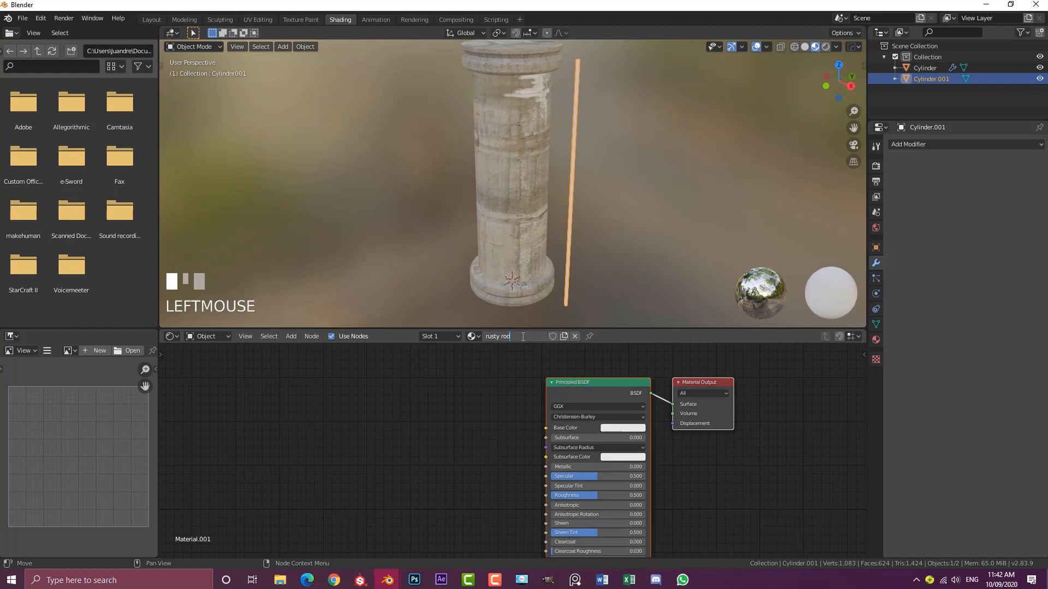
key("Return")
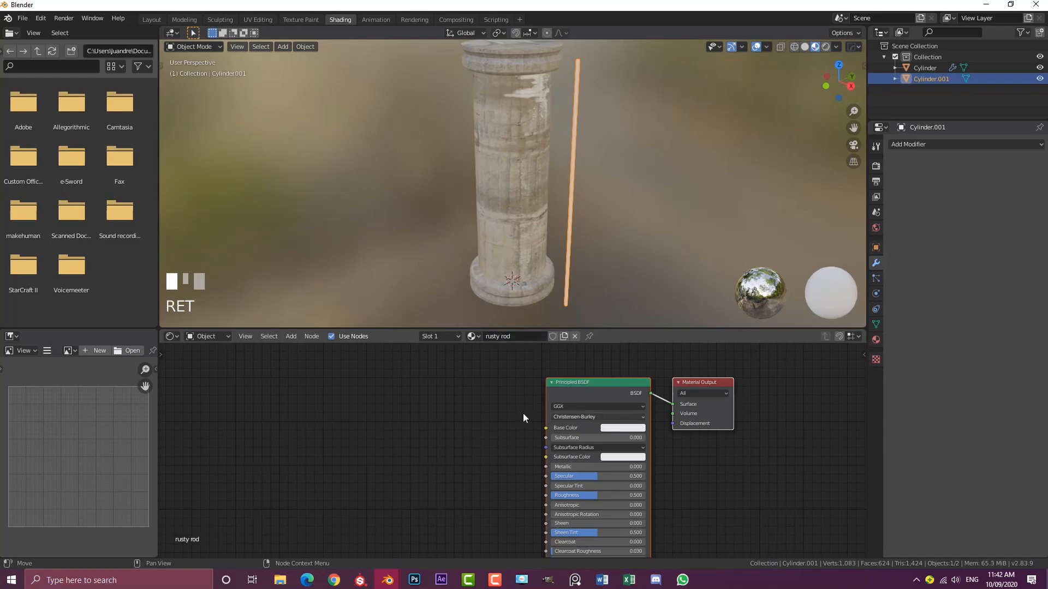
Add an Image Texture with Mapping and Texture Coordinate nodes feeding the Principled BSDF's Base Color, and space out the nodes.
middle_click_drag(512, 426, 430, 434)
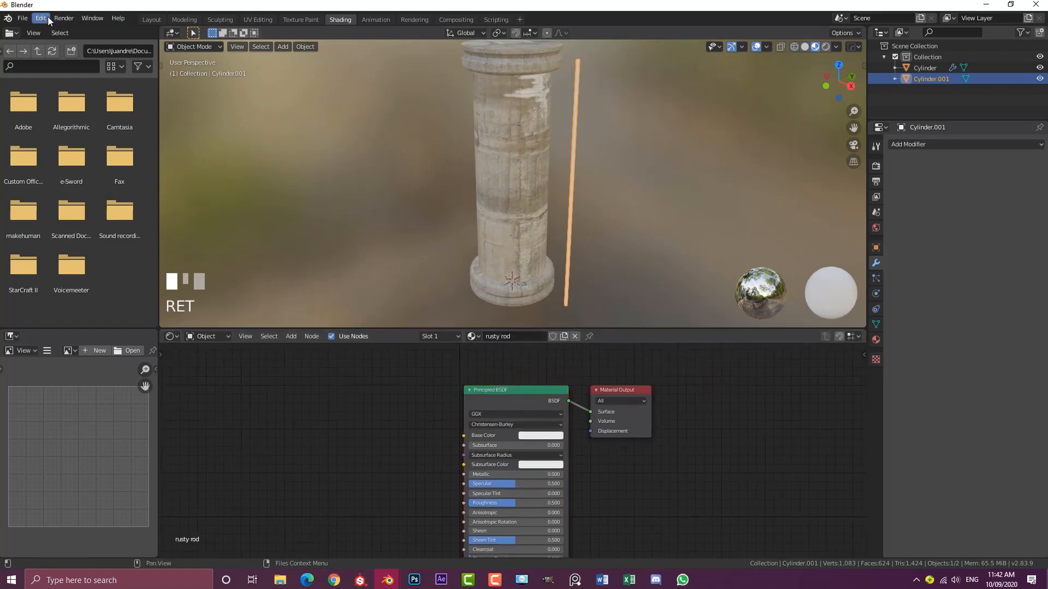
left_click_drag(486, 389, 446, 386)
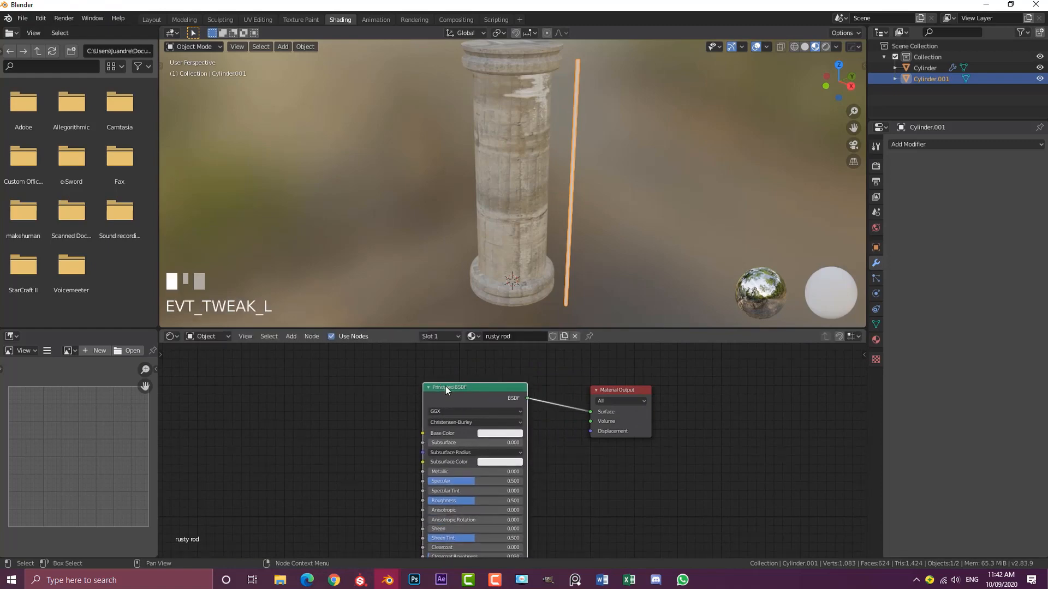
key("ctrl+t")
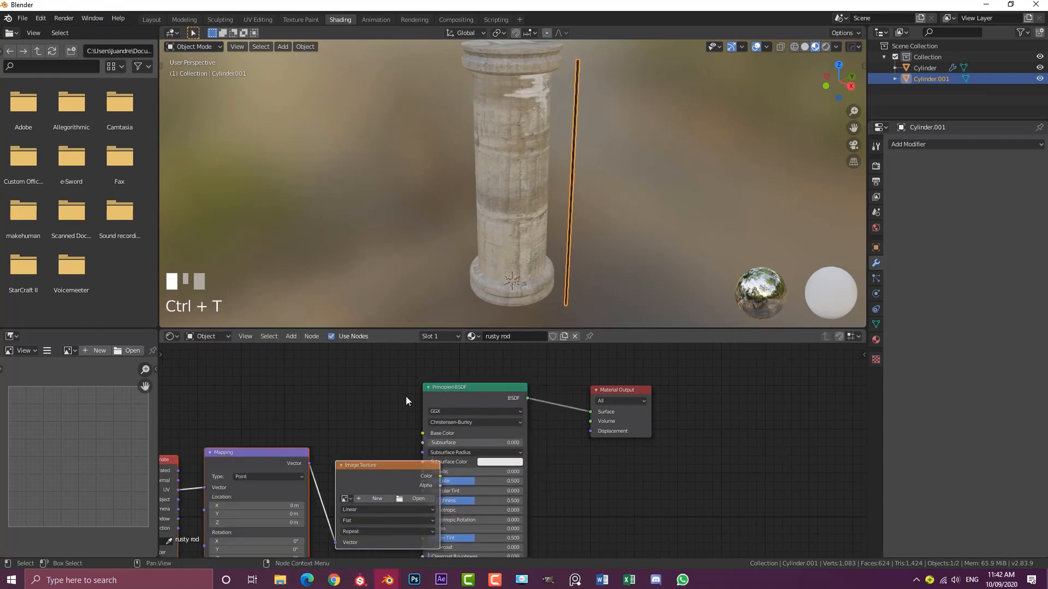
key("Home")
left_click_drag(523, 428, 447, 385)
scroll(475, 405, "up", 2)
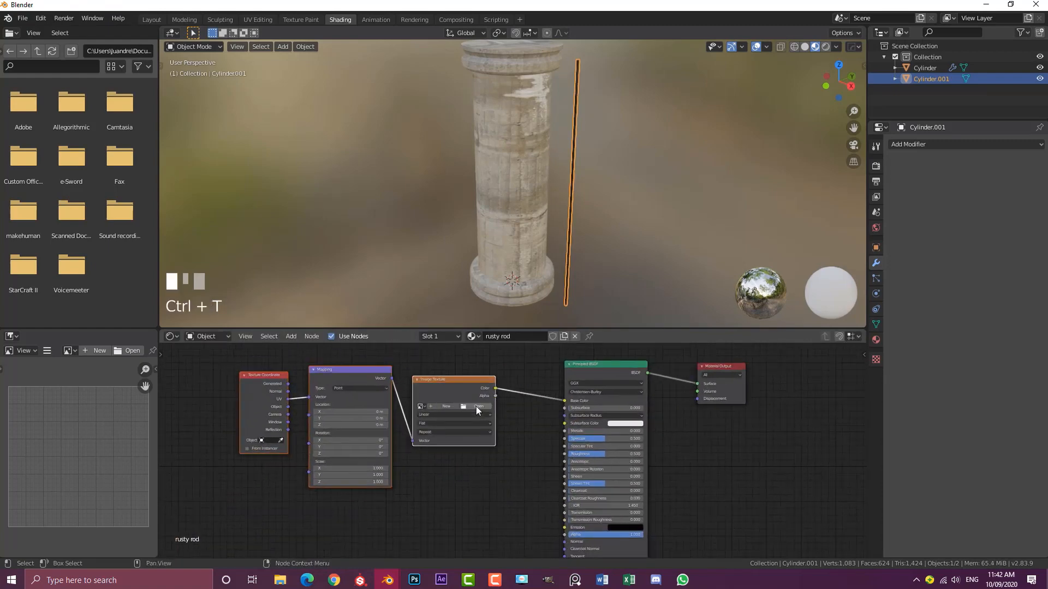
Load rust_completely_rusted_0061_01.jpg into the Image Texture node and check the deselected rod in Material Preview.
left_click(474, 402)
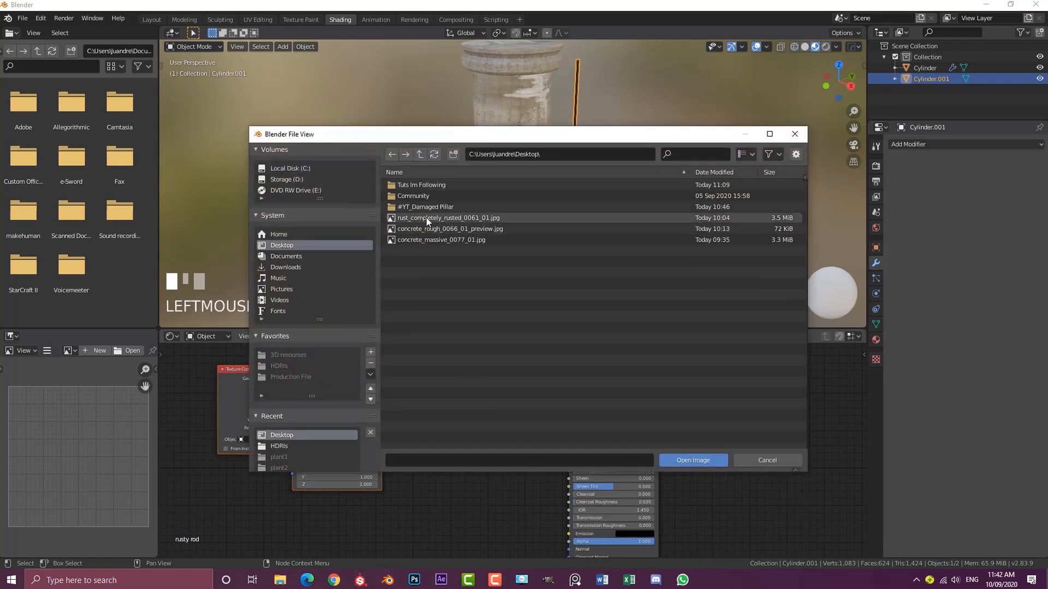
left_click(437, 218)
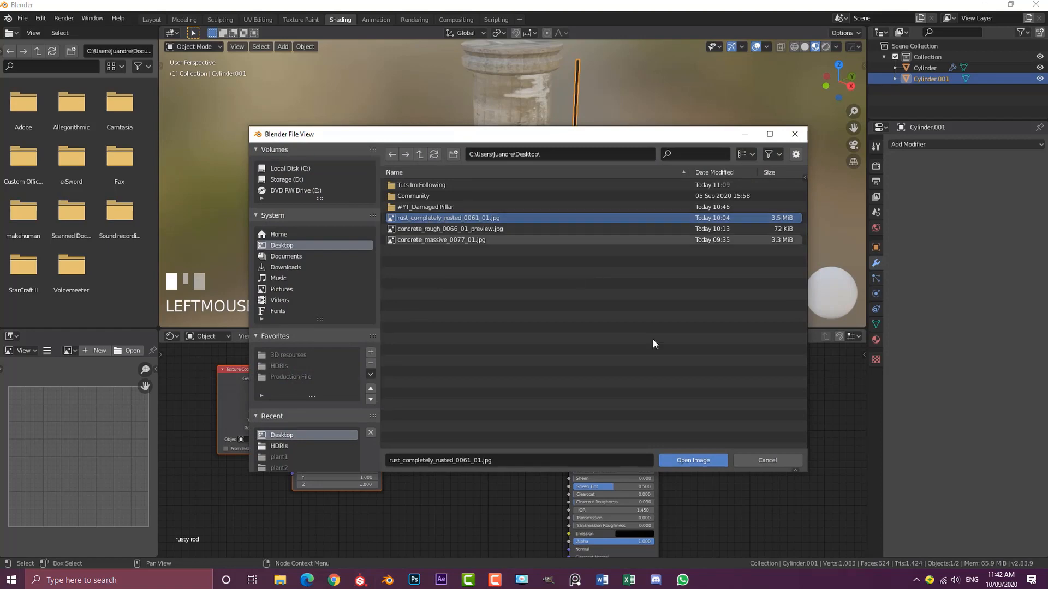
left_click(693, 461)
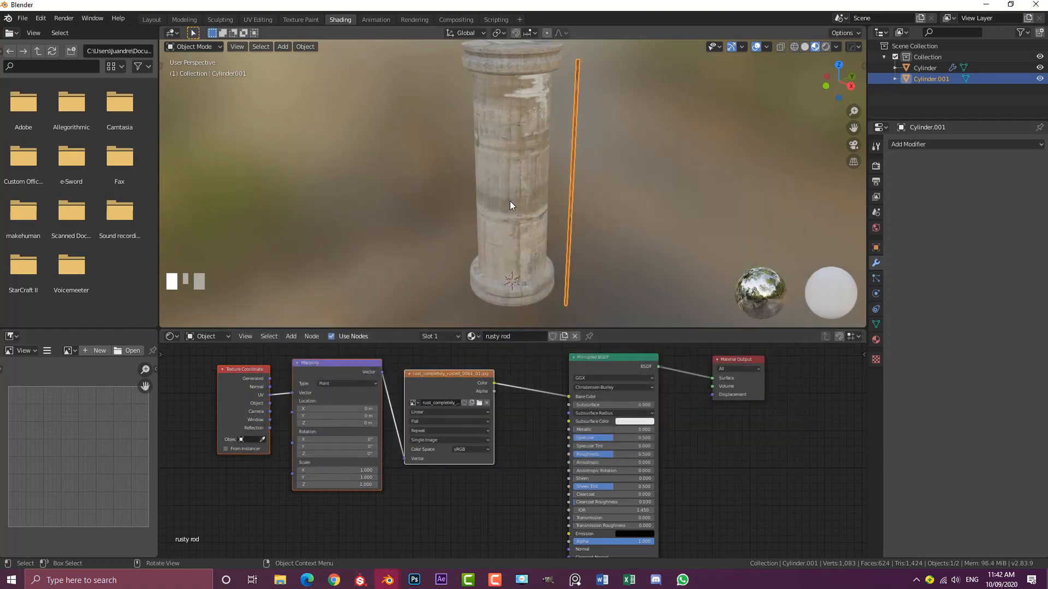
middle_click_drag(561, 157, 618, 157)
scroll(528, 154, "up", 3)
key("z")
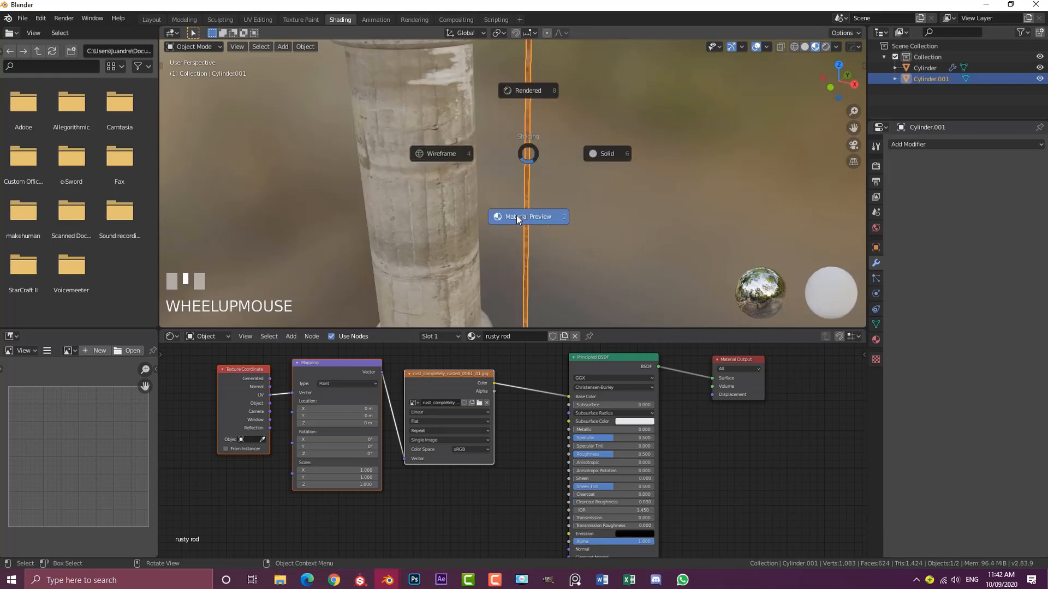
left_click(517, 217)
key("a")
key("a")
mouse_move(538, 83)
middle_mouse_down("shift")
mouse_move(532, 126)
mouse_move(536, 71)
middle_mouse_up("shift")
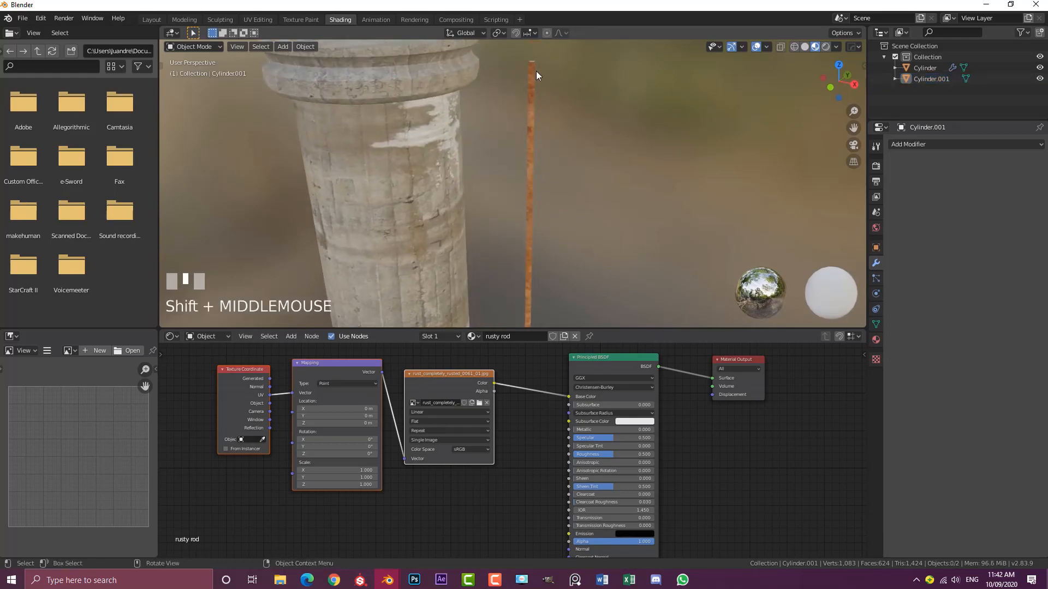
In the UV Editing workspace, select all the rod's UVs, enlarge them and place the side-face strip over the image's rusty band.
left_click(257, 20)
scroll(252, 239, "down", 2)
scroll(253, 239, "down", 2)
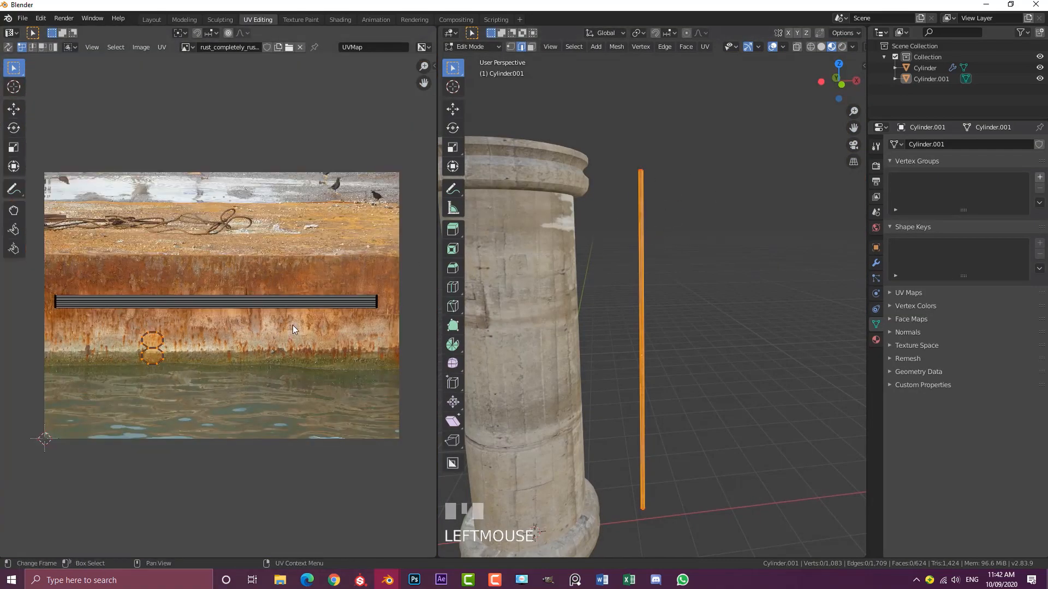
key("a")
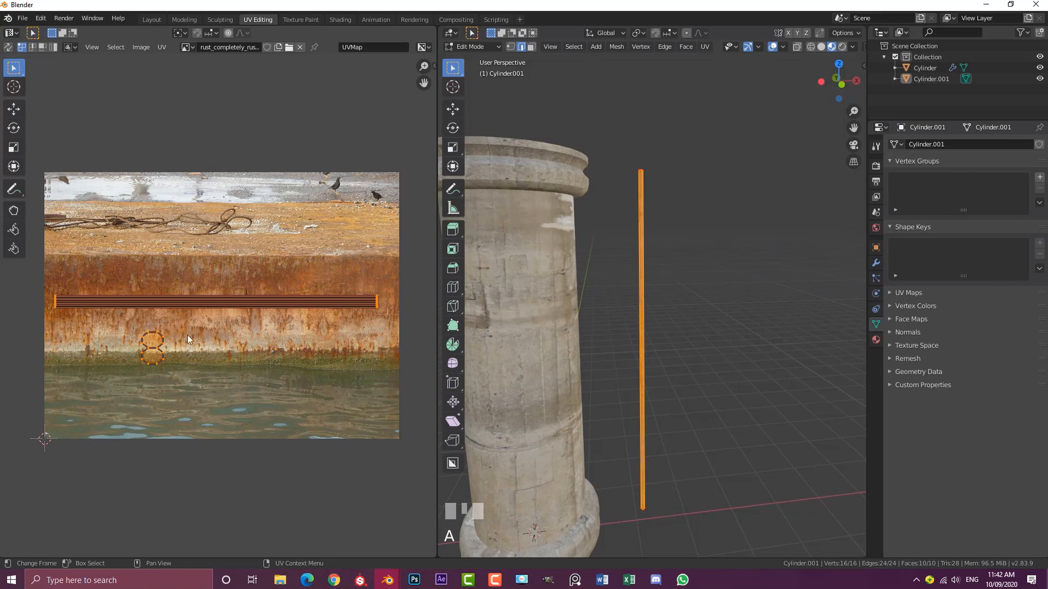
key("g")
right_click(217, 277)
key("s")
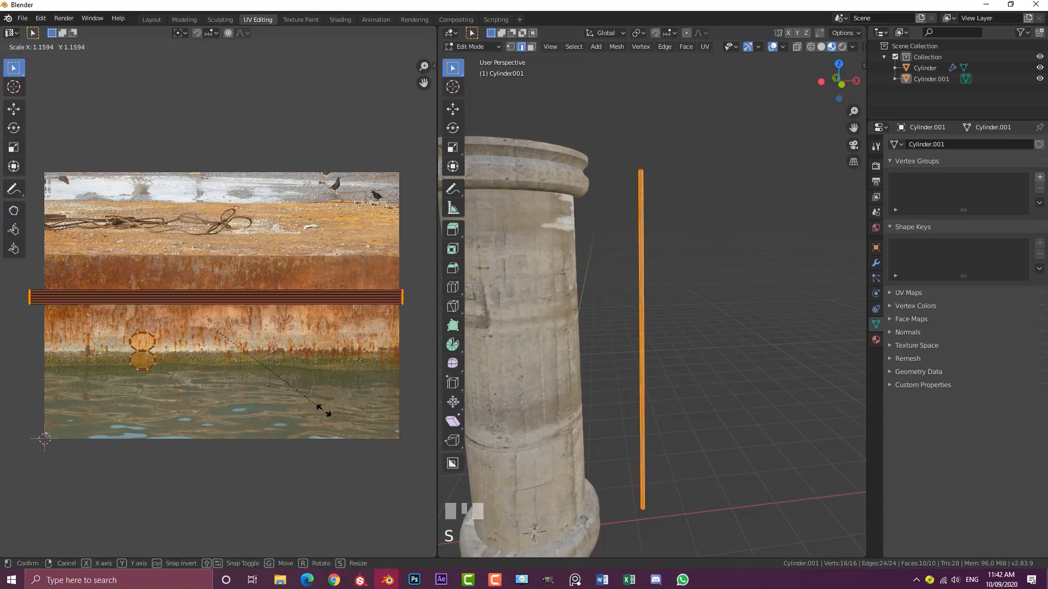
left_click(293, 353)
key("g")
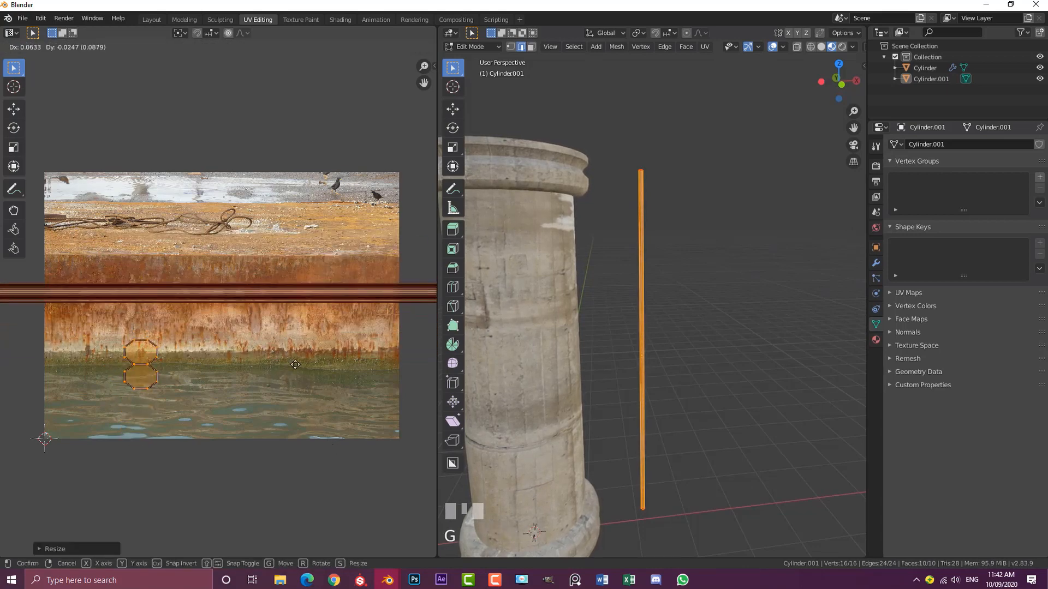
left_click(300, 352)
scroll(650, 206, "up", 2)
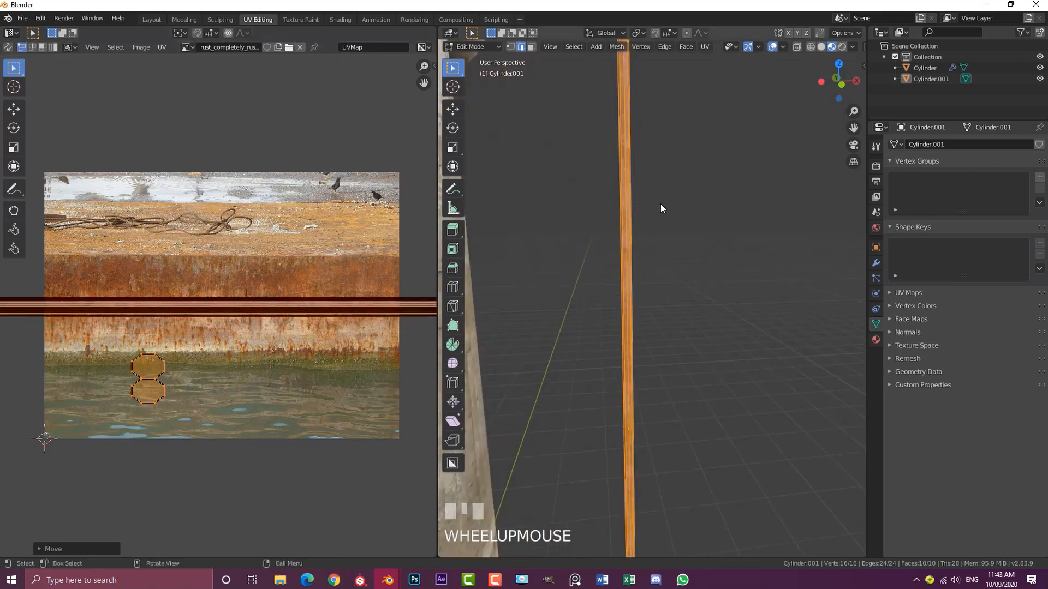
Return to Object Mode, select the rod and apply Shade Smooth to it.
key("Tab")
scroll(615, 220, "down", 3)
middle_click_drag(749, 325, 633, 246)
scroll(633, 241, "up", 3)
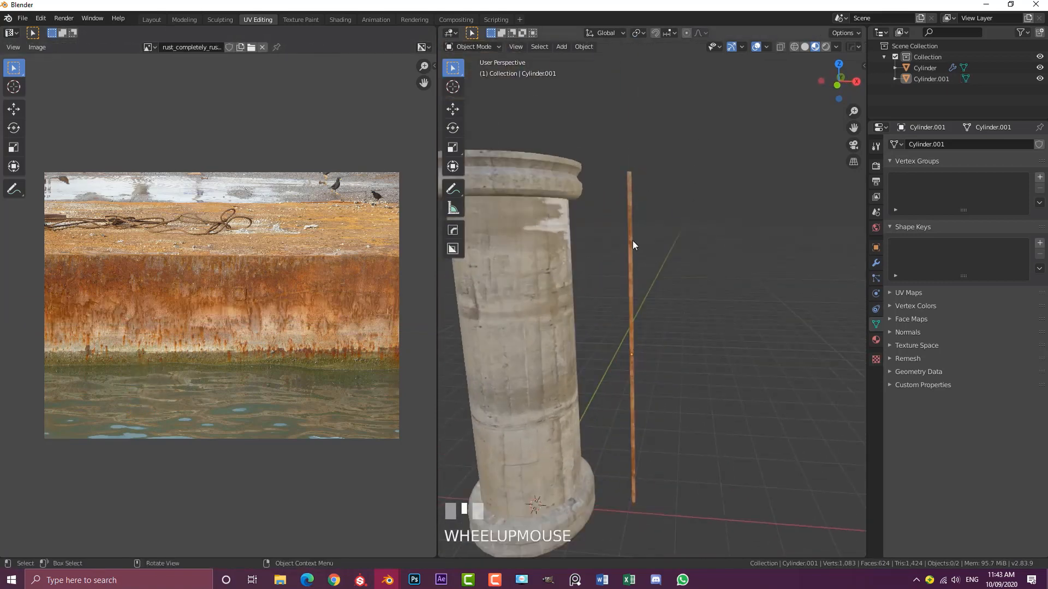
left_click(633, 209)
left_click(583, 46)
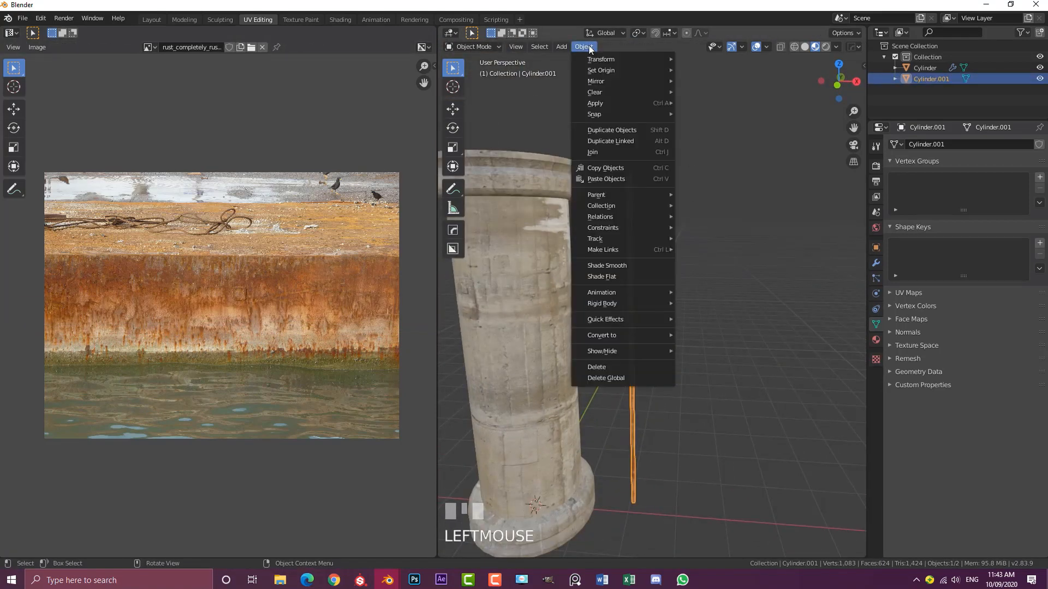
left_click(626, 265)
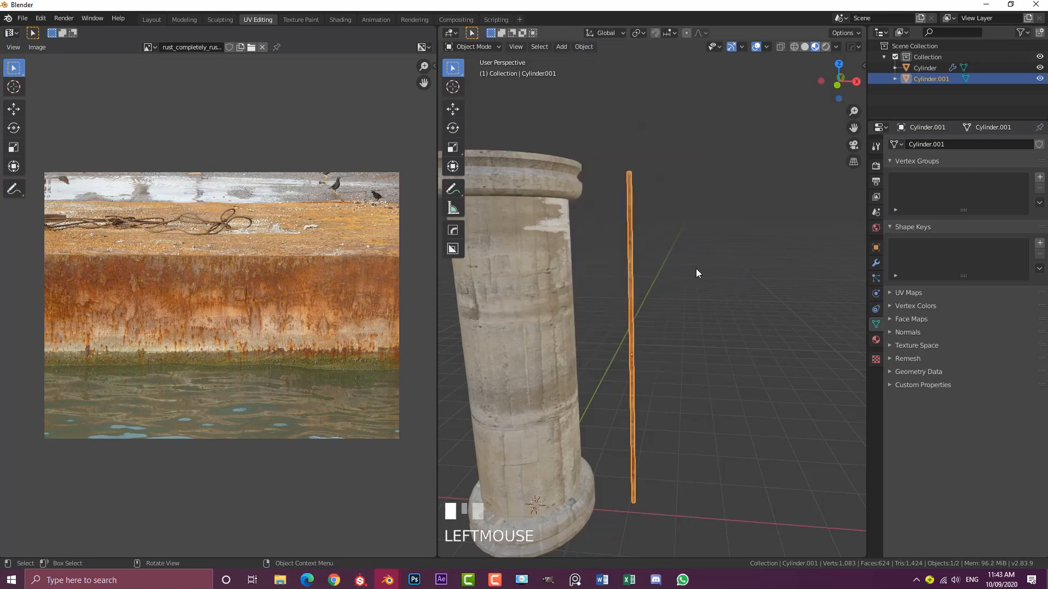
In the Layout workspace, display the scene in Solid shading and enter Edit Mode on the rod.
left_click(148, 21)
key("KP_1")
key("z")
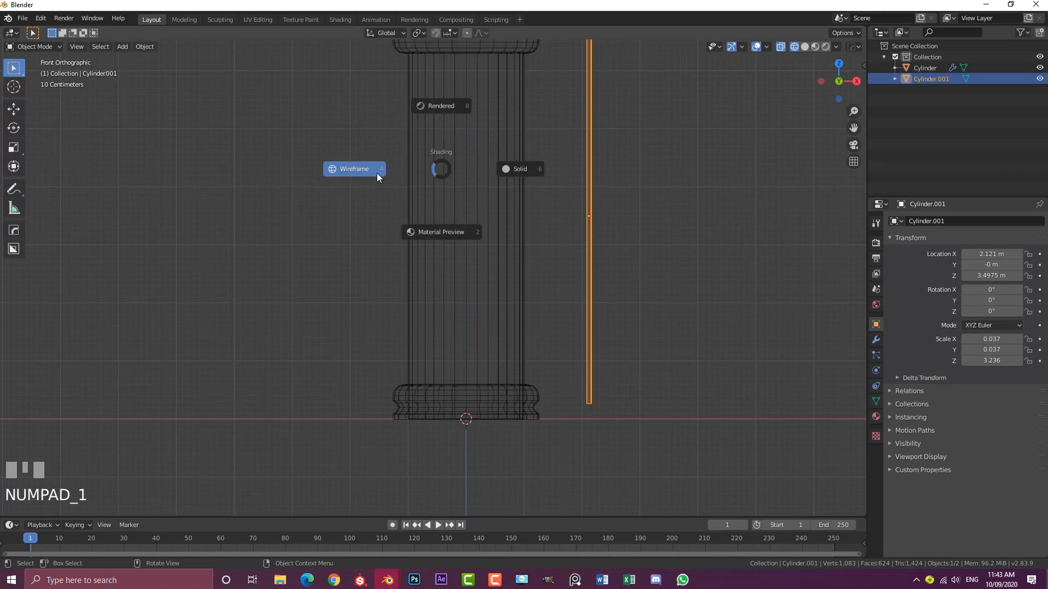
mouse_move(613, 189)
middle_mouse_down("shift")
mouse_move(605, 195)
mouse_move(625, 207)
mouse_move(516, 191)
mouse_move(450, 120)
middle_mouse_up("shift")
key("z")
key("Tab")
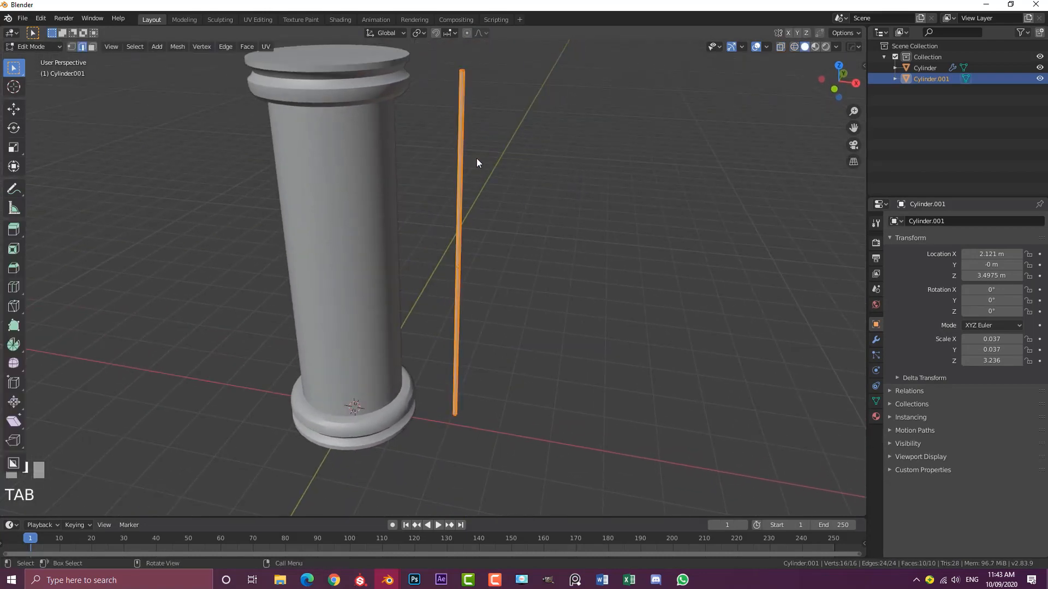
Clear the mesh selection and add 60 evenly spaced loop cuts along the rod's length.
scroll(476, 158, "up", 3)
middle_click_drag(466, 201, 449, 218, "shift")
scroll(449, 219, "up", 2)
key("alt+a")
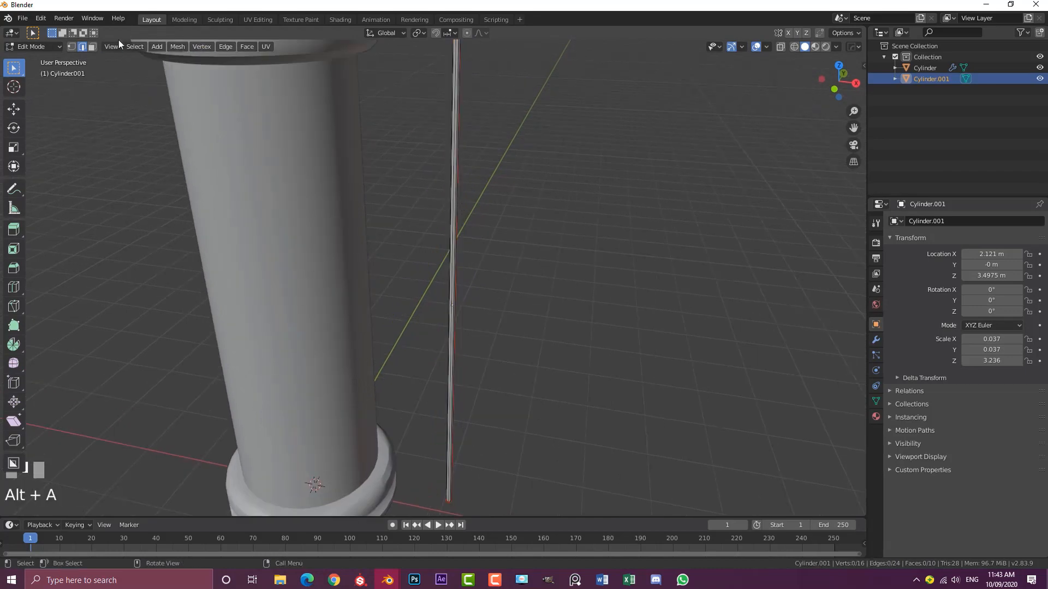
middle_click_drag(473, 172, 449, 136, "shift")
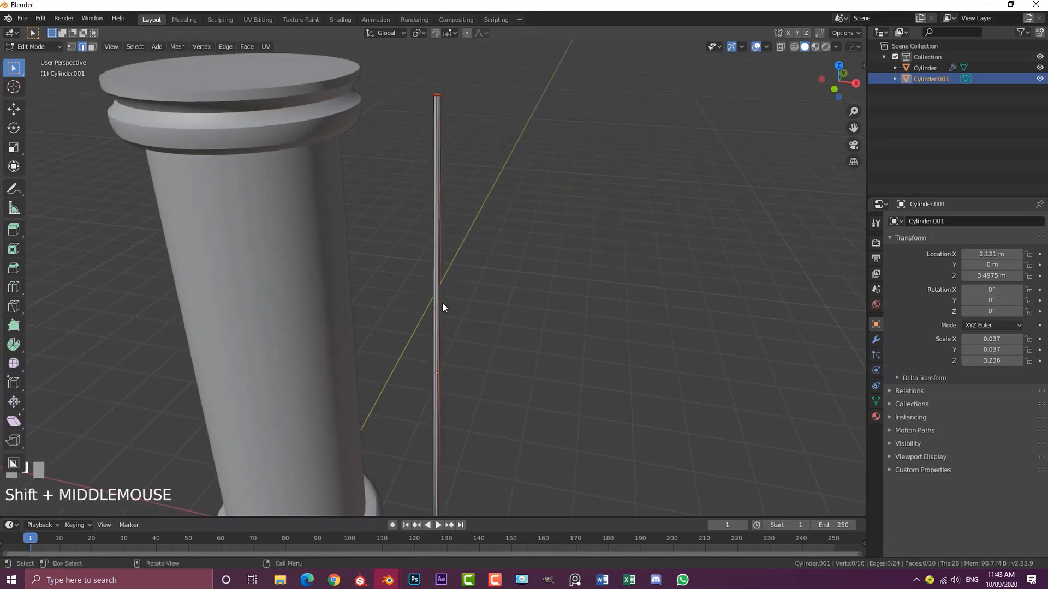
key("ctrl+r")
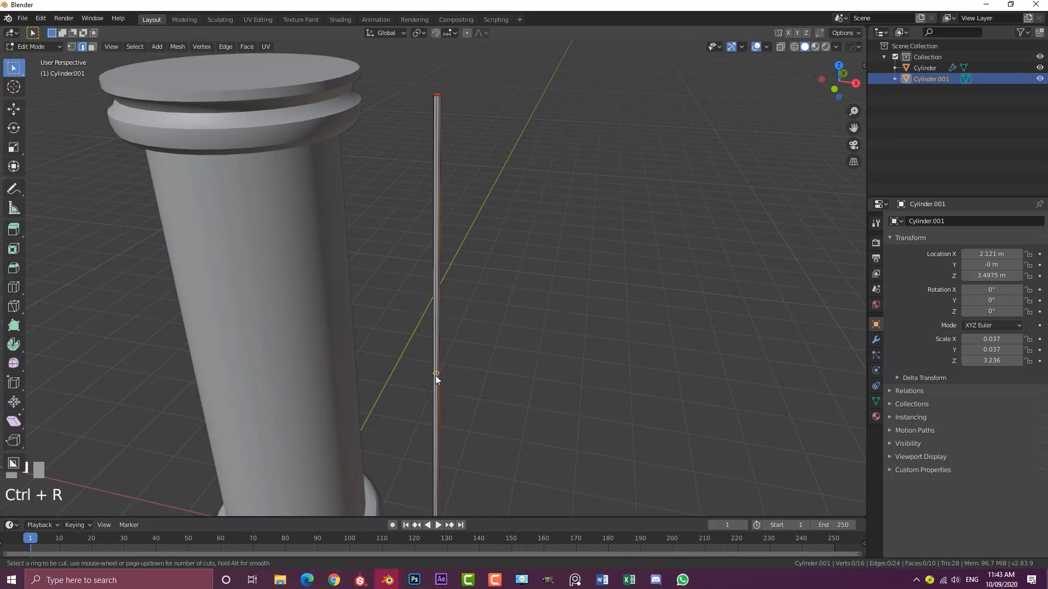
scroll(435, 376, "up", 10)
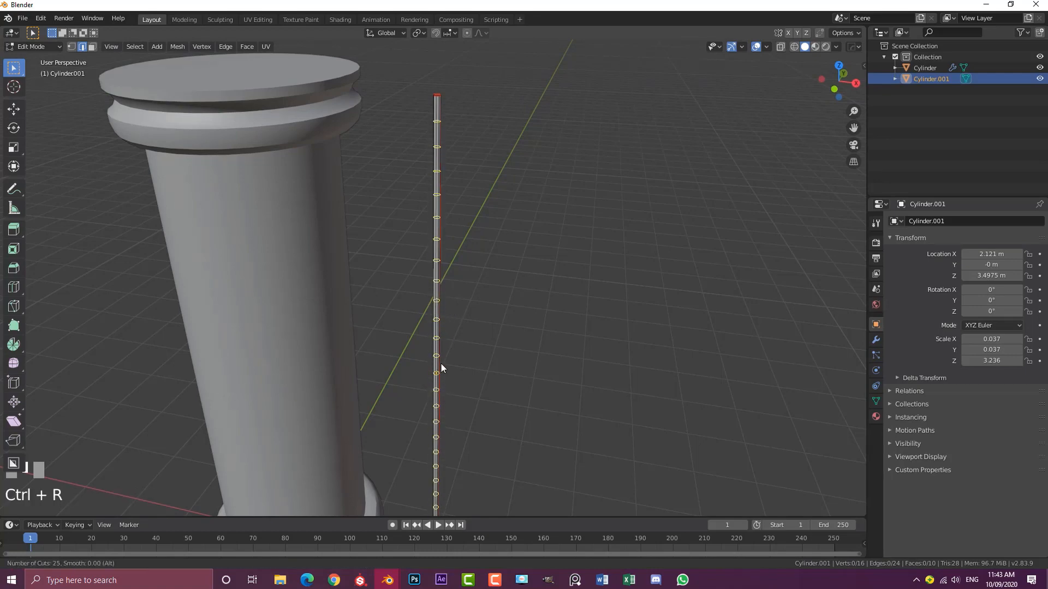
scroll(441, 359, "up", 20)
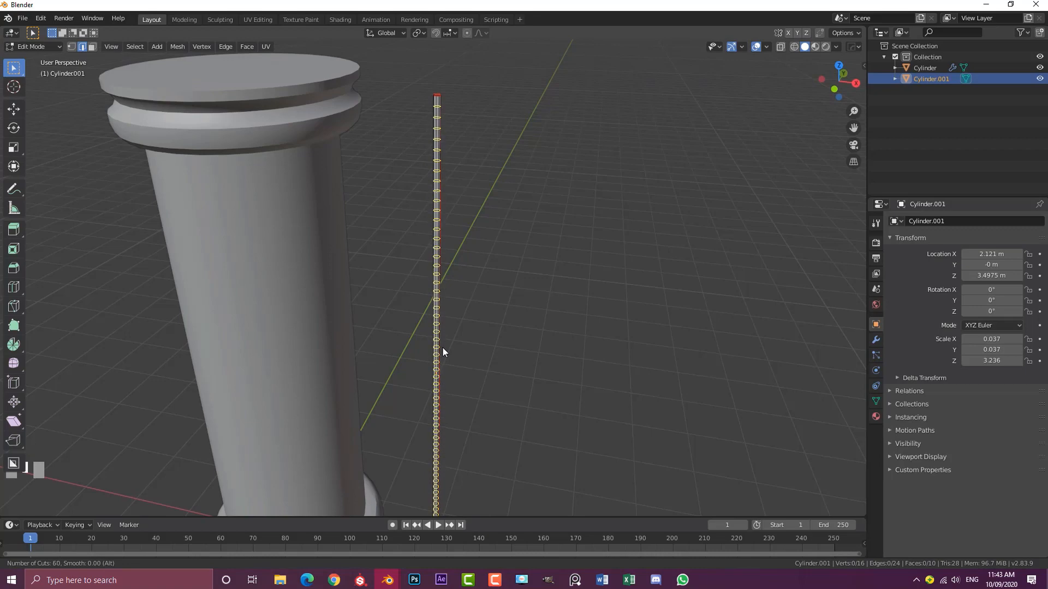
left_click(442, 352)
Enable proportional editing and switch to vertex selection in the front orthographic view.
scroll(512, 339, "down", 5)
middle_click_drag(512, 338, 438, 306)
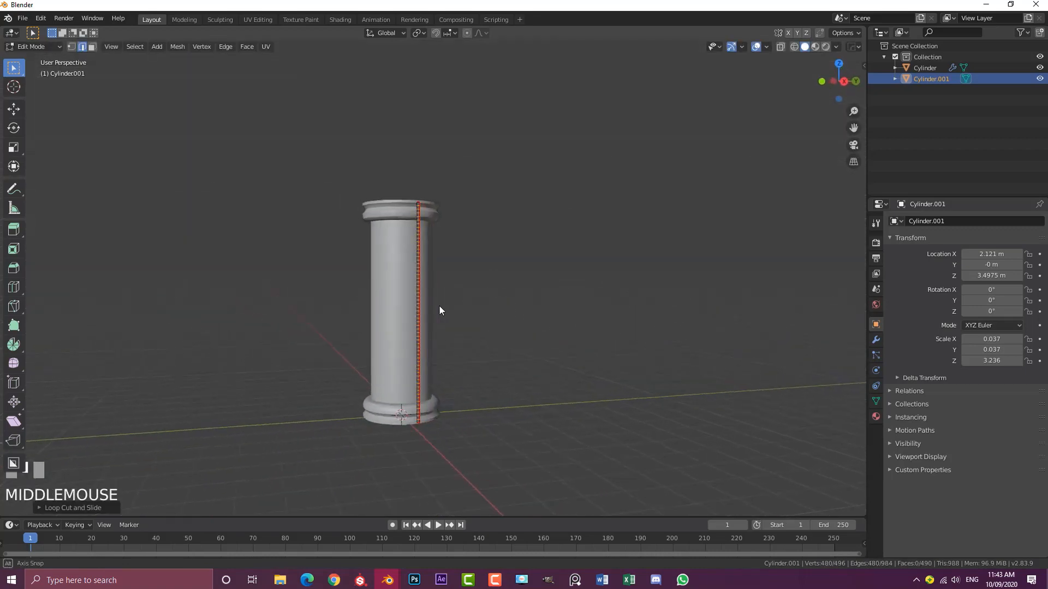
scroll(513, 325, "up", 4)
middle_click_drag(514, 329, 513, 304, "shift")
left_click(467, 32)
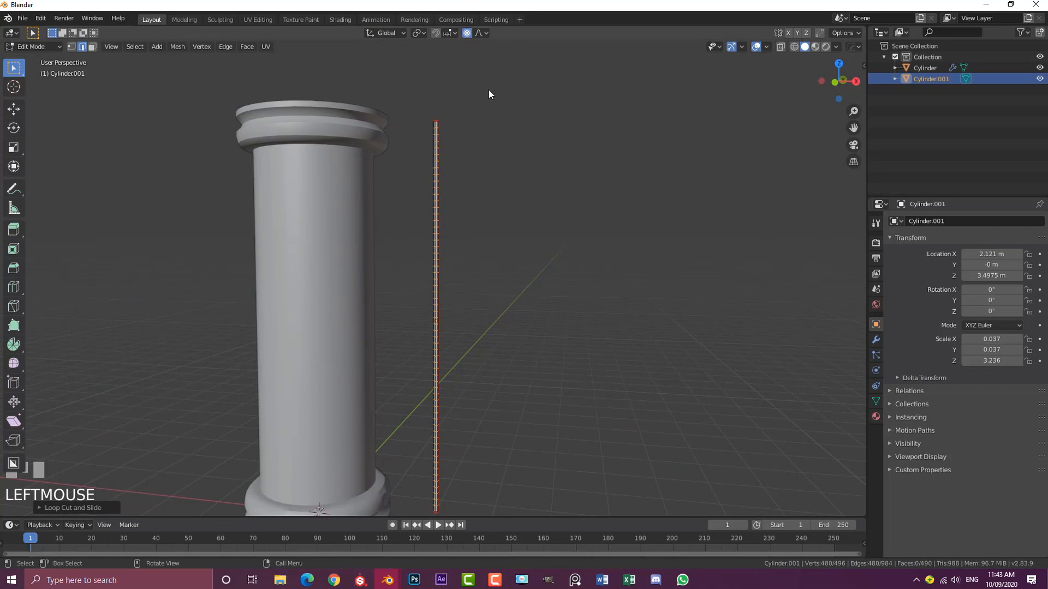
key("KP_1")
left_click(72, 47)
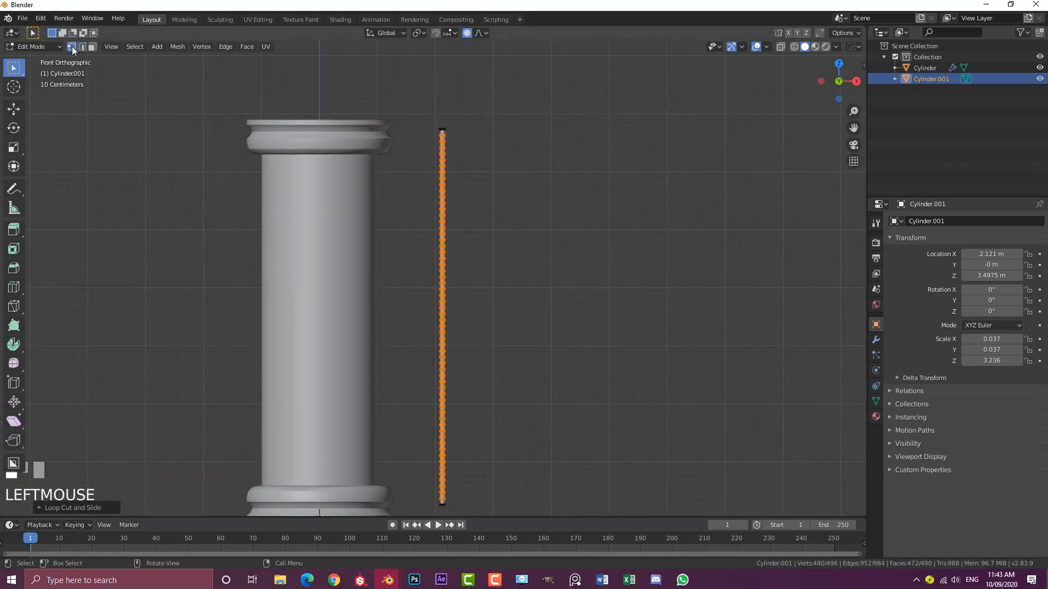
Move a single vertex slightly above the rod's middle toward the pillar, using smooth falloff with proportional size 1.00, to form a gentle bend.
middle_click_drag(468, 232, 467, 224, "shift")
scroll(464, 176, "up", 3)
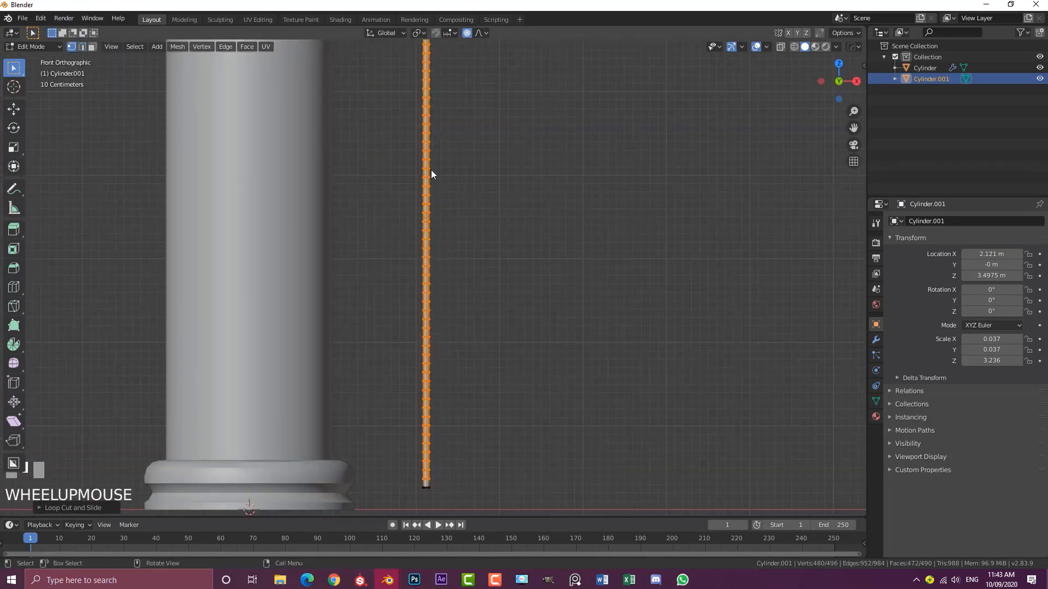
left_click(431, 170)
scroll(440, 173, "down", 4)
middle_click_drag(454, 178, 454, 201, "shift")
scroll(454, 202, "up", 4)
key("g")
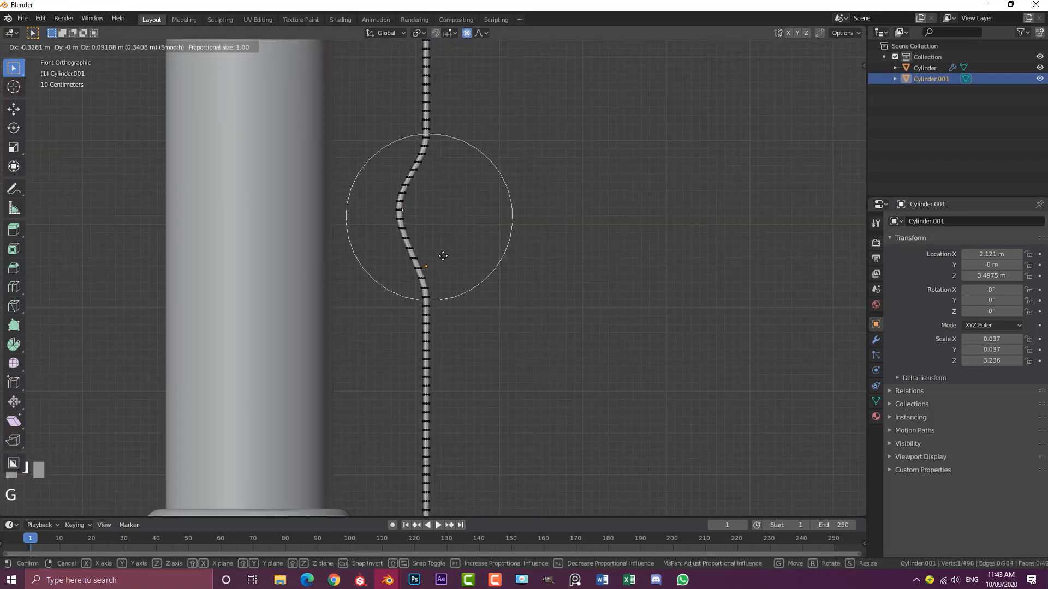
left_click(465, 260)
Move a vertex in the rod's lower part slightly toward the pillar to form a second gentle bend.
scroll(463, 302, "down", 3)
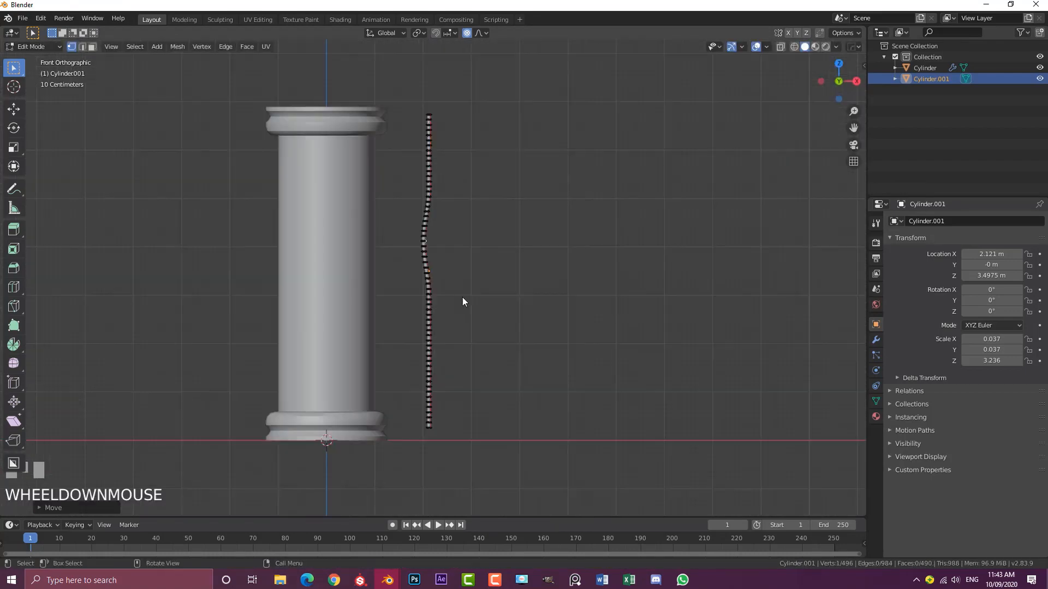
left_click(431, 358)
key("g")
left_click(428, 357)
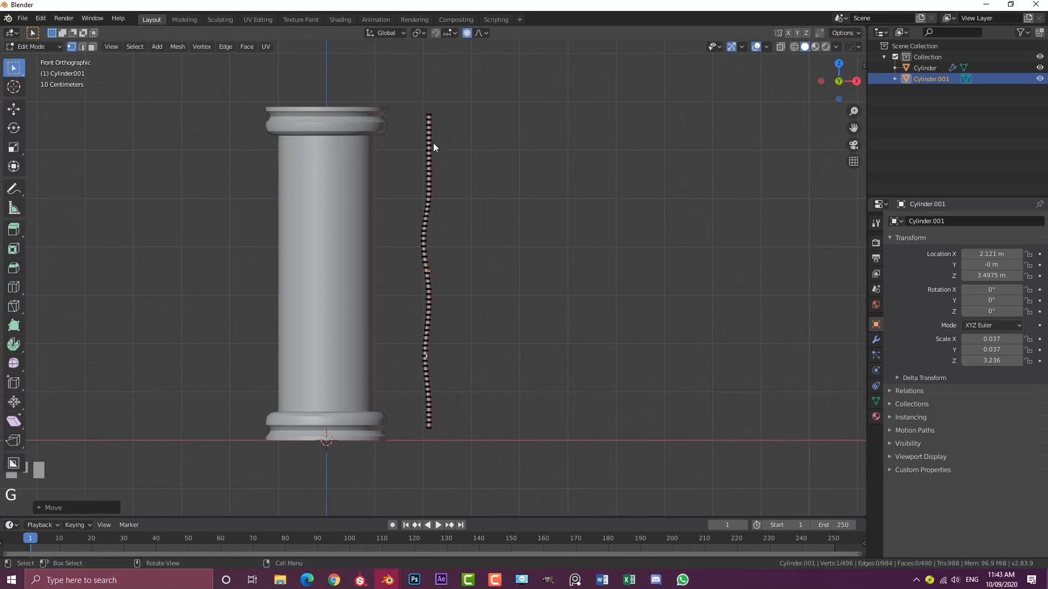
Shift the vertex at the rod's top end slightly toward the pillar with proportional editing.
left_click(430, 108)
key("g")
left_click(428, 107)
In the right orthographic view, move one upper and one lower rod vertex slightly along +Y, proportional size 1.10, to add two gentle bends.
key("KP_3")
scroll(416, 162, "up", 1)
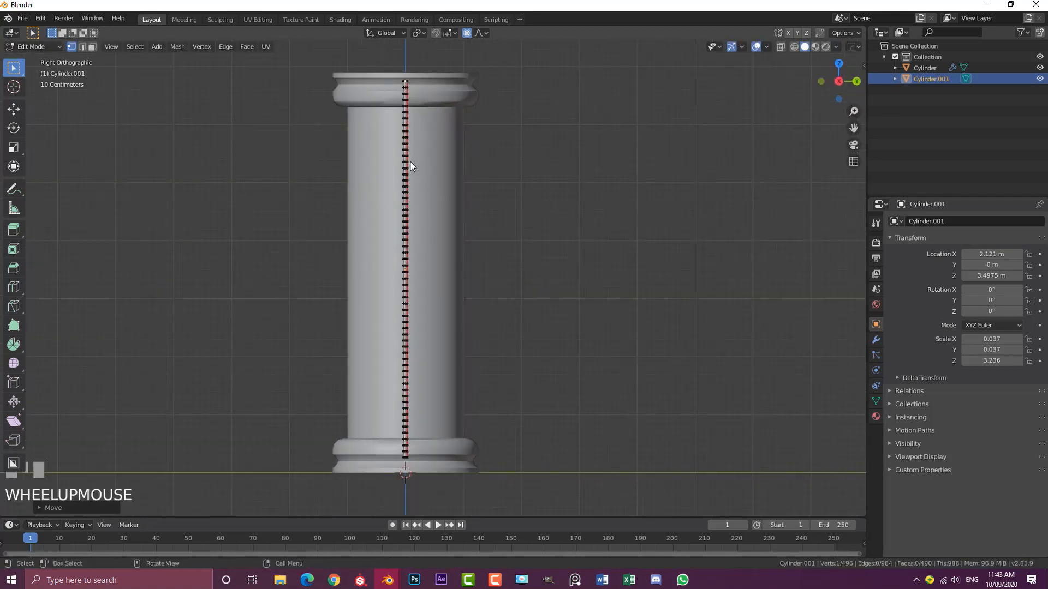
left_click(411, 164)
key("g")
left_click(428, 166)
left_click(412, 352)
key("g")
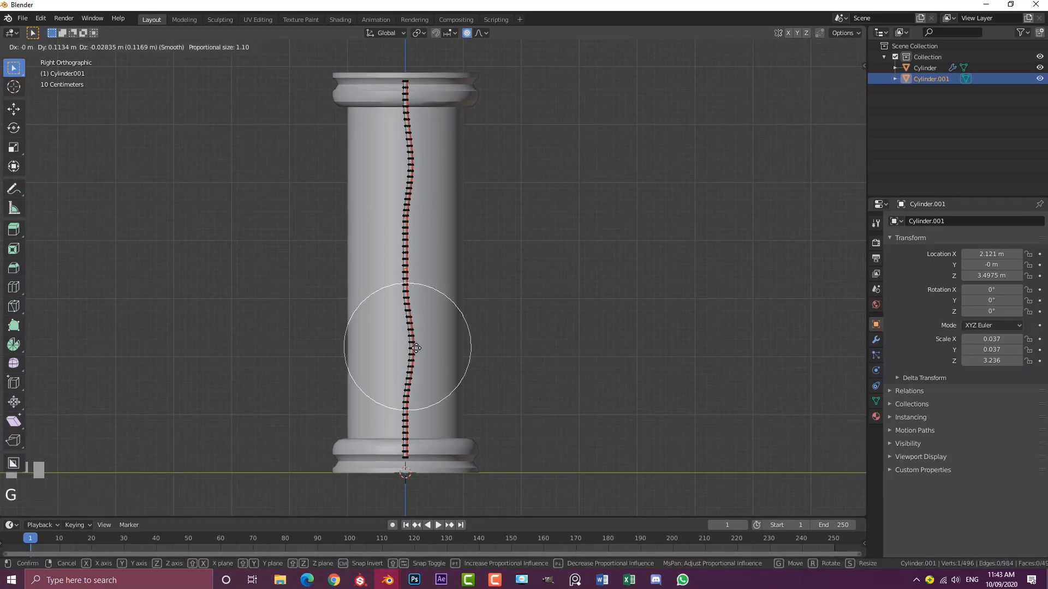
left_click(415, 348)
Return to Object Mode and move the rod from beside the pillar to the pillar's center in the top orthographic view.
scroll(450, 248, "down", 3)
key("Tab")
key("KP_7")
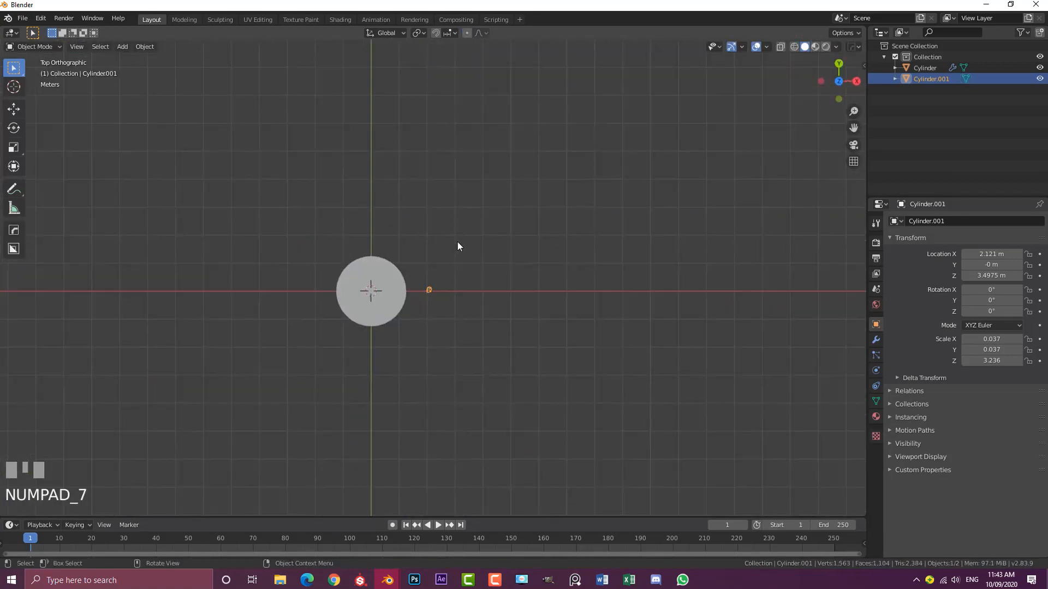
scroll(584, 295, "up", 3)
scroll(463, 292, "up", 1)
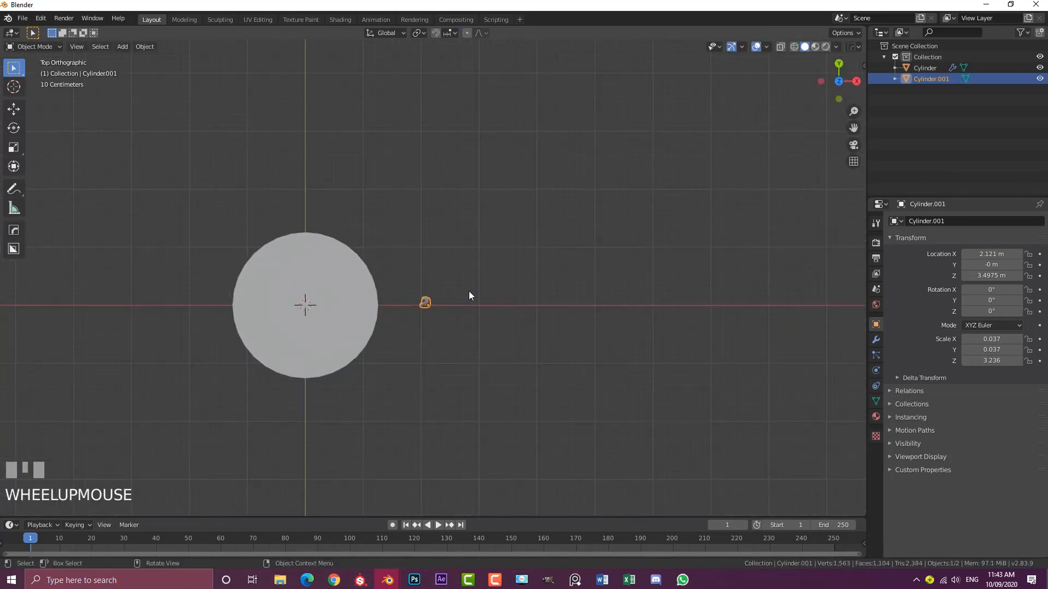
key("g")
left_click(350, 296)
Switch to wireframe shading and fine-tune the rod's position at the pillar's center.
scroll(446, 283, "up", 3)
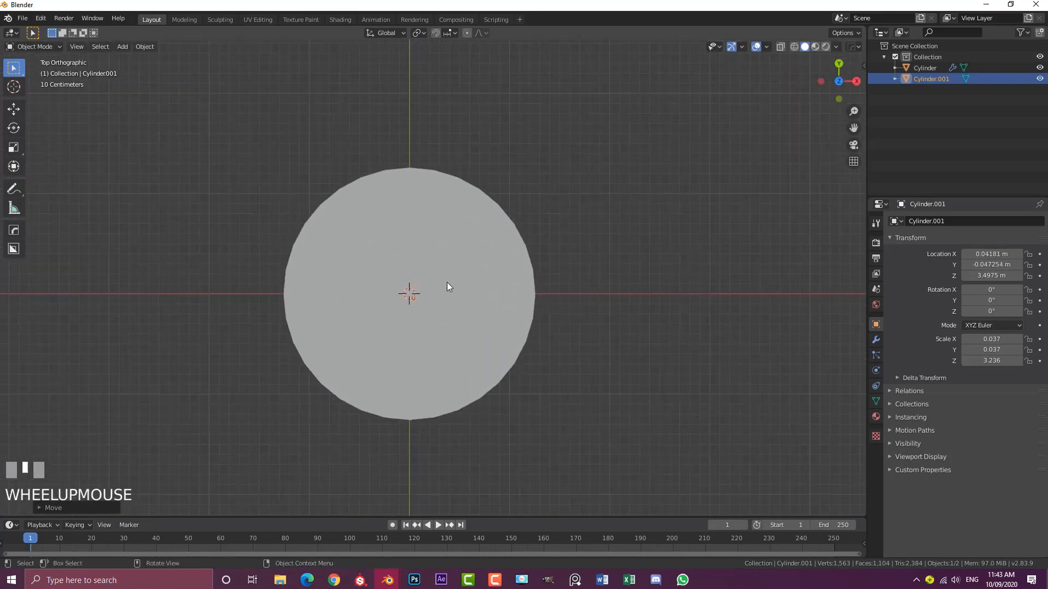
key("z")
scroll(433, 300, "up", 2)
key("g")
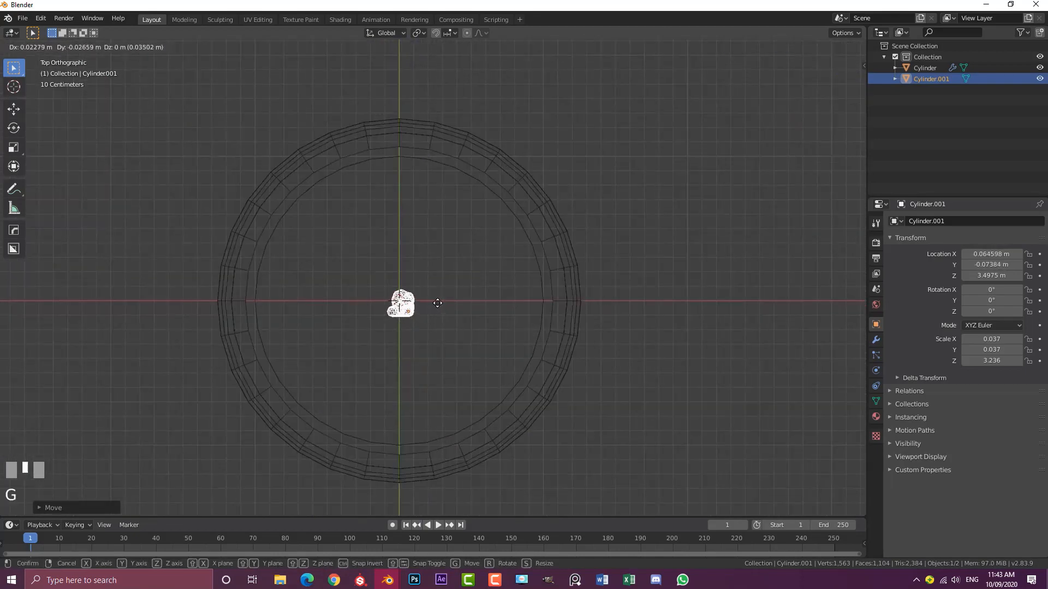
left_click(434, 304)
Duplicate the rod ten times, scattering the copies irregularly around the center within the pillar's circular outline.
key("shift+d")
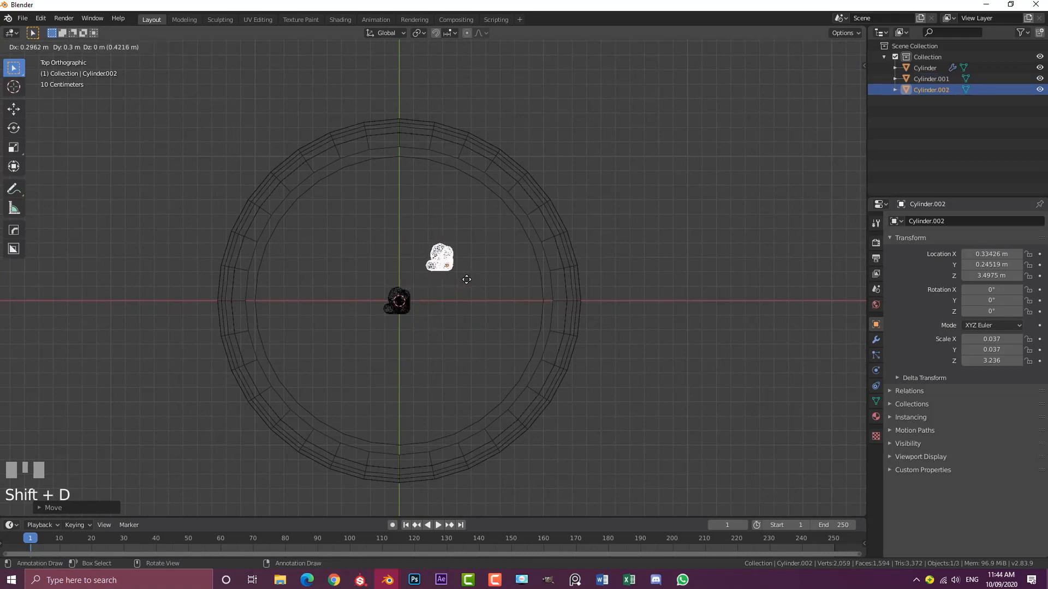
left_click(466, 279)
key("shift+d")
left_click(401, 255)
key("shift+d")
left_click(351, 307)
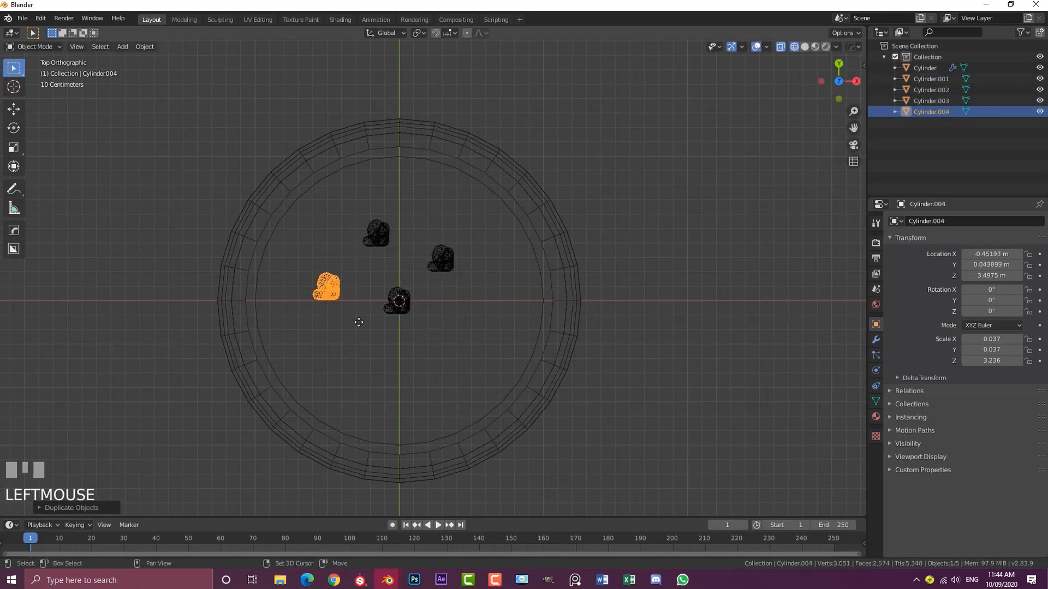
key("shift+d")
left_click(404, 388)
key("shift+d")
left_click(492, 355)
key("shift+d")
left_click(449, 224)
key("shift+d")
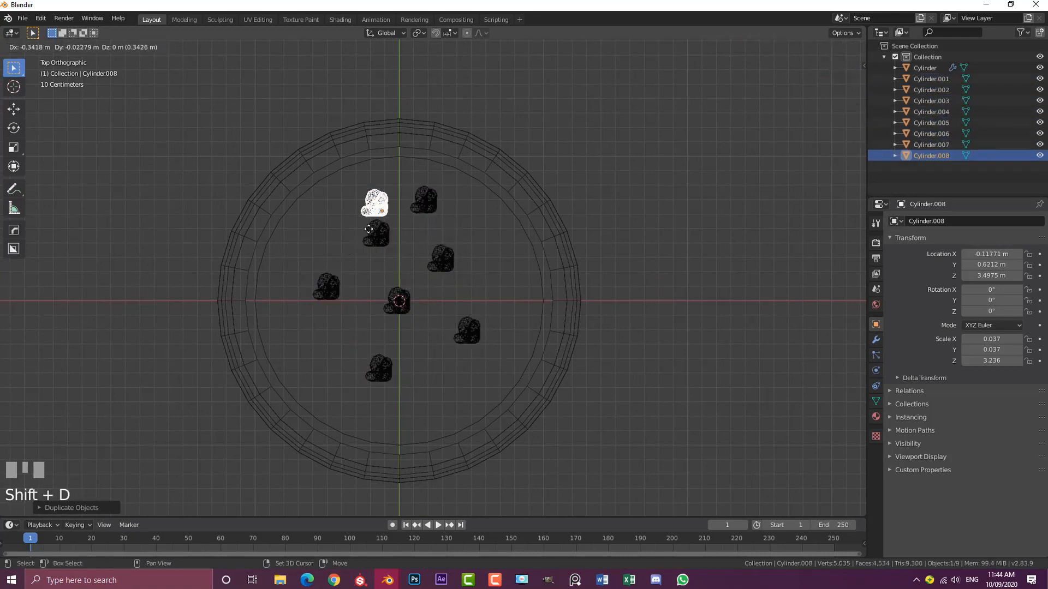
left_click(338, 246)
key("shift+d")
left_click(456, 397)
key("shift+d")
left_click(464, 401)
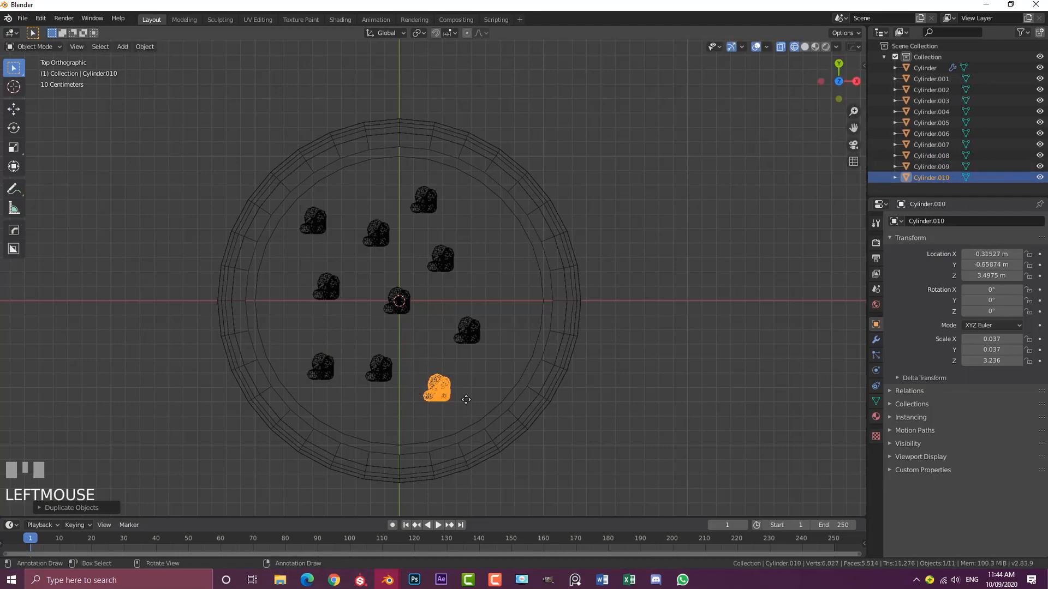
key("shift+d")
left_click(529, 283)
Move a mid-length vertex of rod Cylinder.011 slightly sideways with proportional size 1.10 to vary its bend, and return to Object Mode.
mouse_move(528, 283)
middle_mouse_down()
mouse_move(474, 322)
mouse_move(454, 280)
mouse_move(466, 235)
mouse_move(444, 195)
mouse_move(464, 238)
mouse_move(489, 239)
middle_mouse_up()
scroll(464, 238, "down", 1)
key("Tab")
key("c")
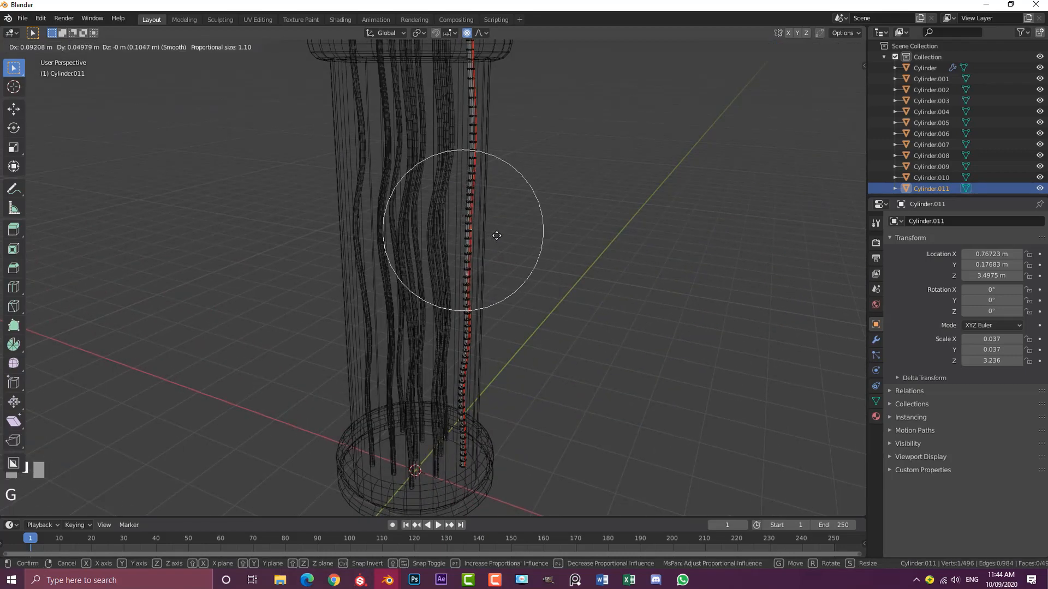
key("Tab")
Vary the bend of the central rod Cylinder.001 by moving its mid-length vertex with proportional editing, and return to Object Mode.
left_click(404, 221)
key("Tab")
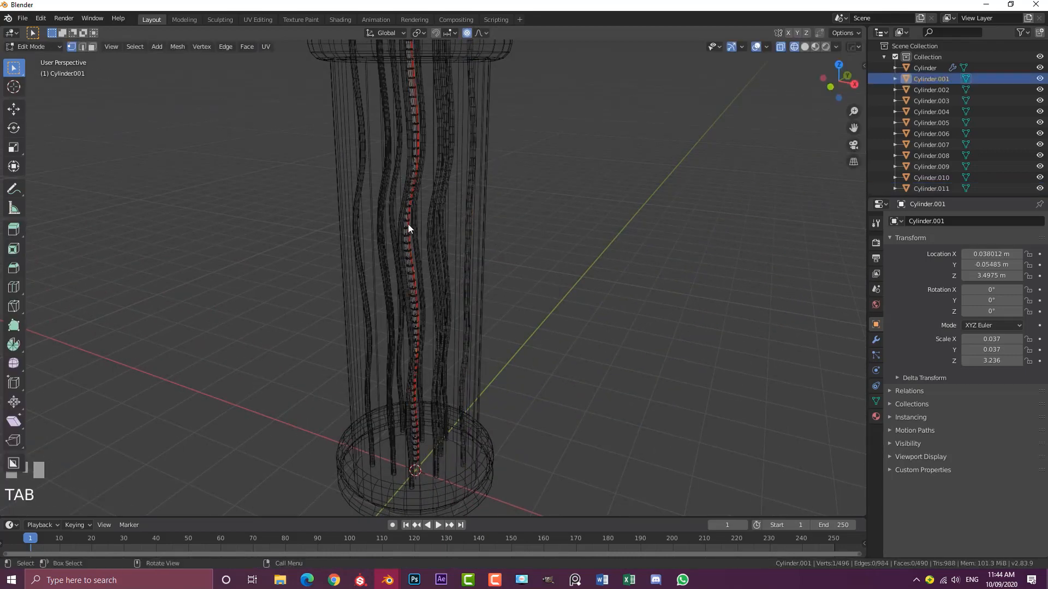
key("c")
middle_click_drag(444, 232, 395, 228)
key("Tab")
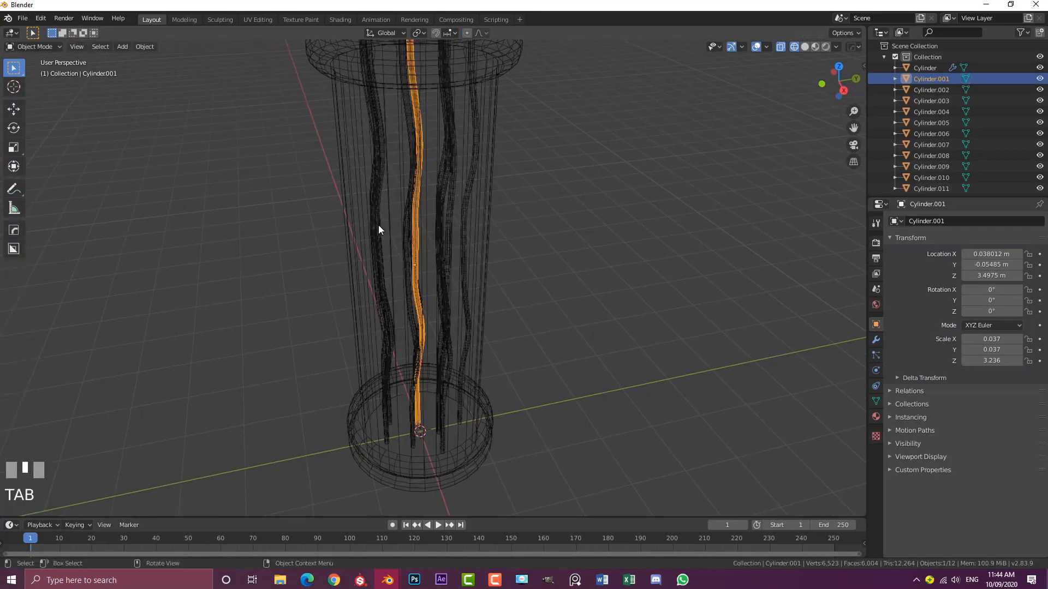
Move a mid-length vertex of rod Cylinder.005 slightly with proportional size 1.10 to give it a different bend.
left_click(379, 228)
key("Tab")
left_click(382, 232)
key("g")
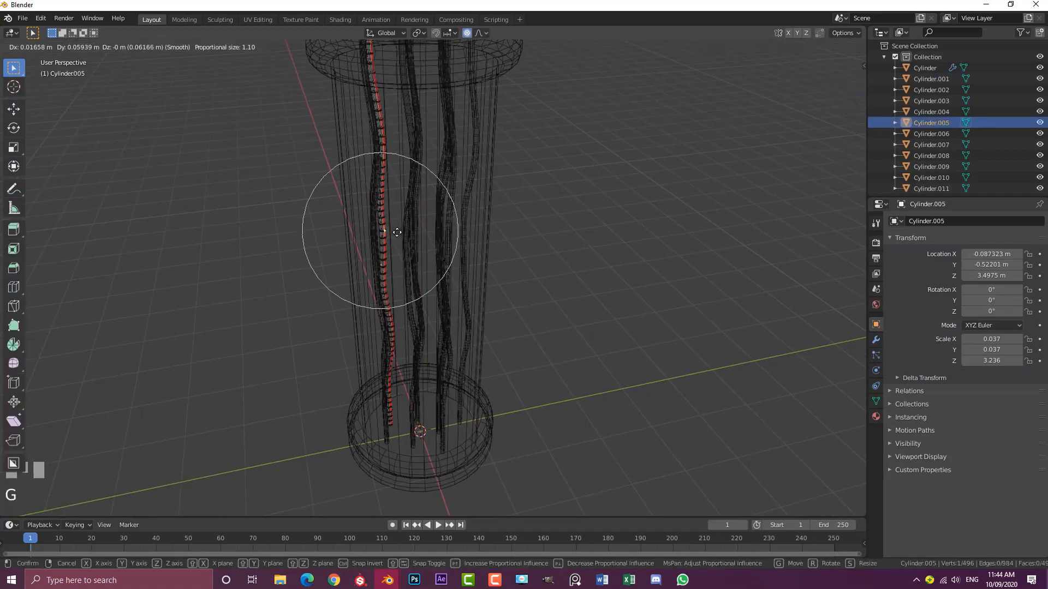
left_click(393, 231)
key("Tab")
Reshape rod Cylinder.009 by moving its mid-length vertex slightly with proportional editing, and leave Edit Mode.
left_click(375, 228)
middle_click_drag(375, 228, 402, 233)
key("Tab")
key("g")
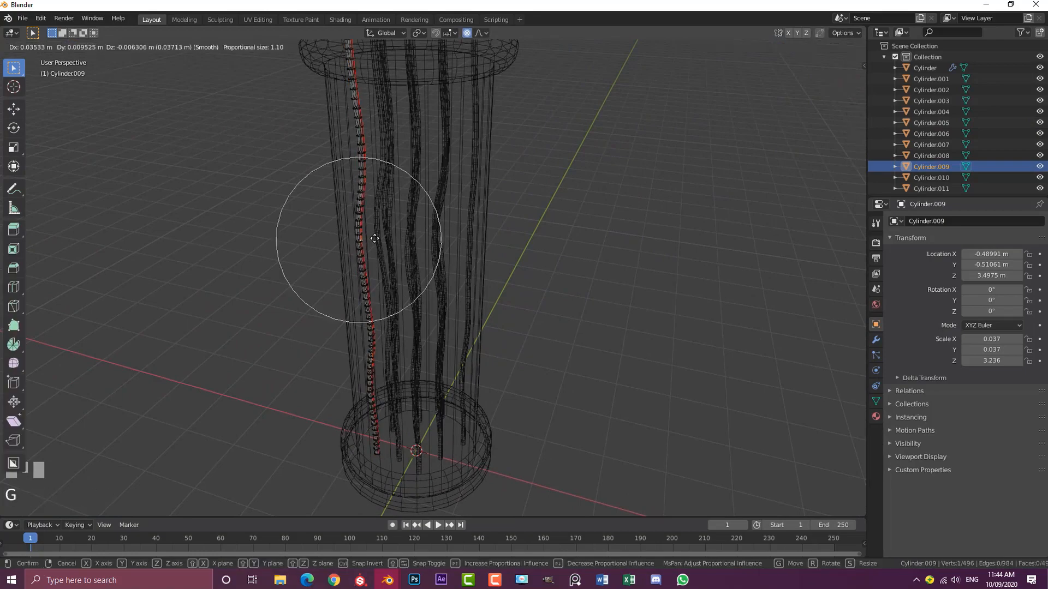
left_click(379, 235)
middle_click_drag(514, 168, 434, 211)
key("Tab")
Select rod Cylinder.003 and move vertices in its upper half slightly with proportional editing to change its bends.
left_click(434, 207)
scroll(435, 209, "up", 2)
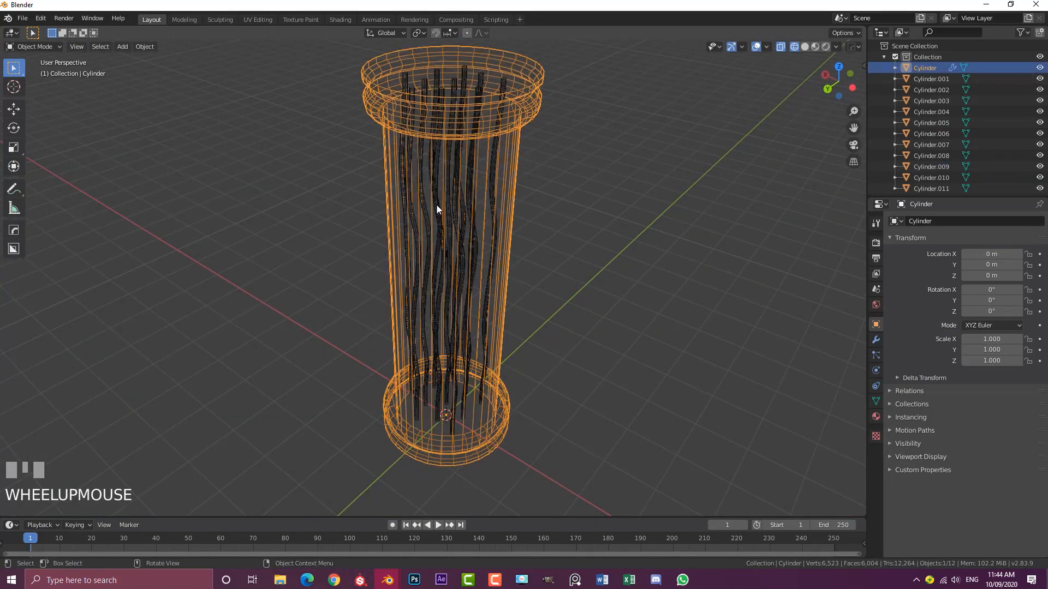
left_click(437, 204)
key("Tab")
left_click(449, 203)
key("g")
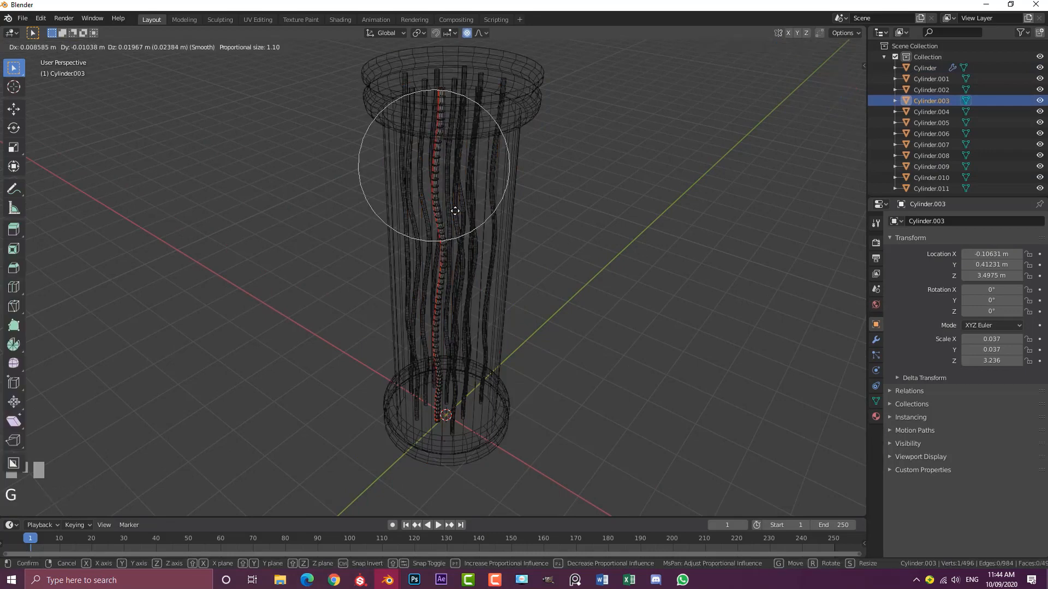
left_click(437, 198)
key("g")
left_click(465, 195)
scroll(475, 202, "down", 3)
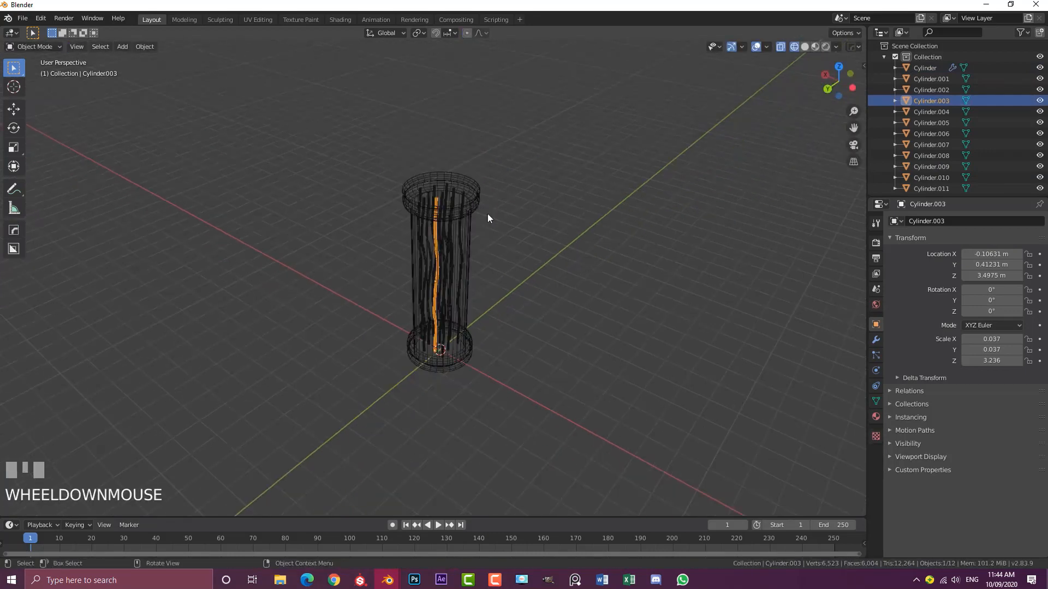
Switch back to solid shading in Object Mode, show the front orthographic view and clear the selection.
key("z")
left_click(551, 213)
key("Tab")
middle_click_drag(562, 213, 614, 217)
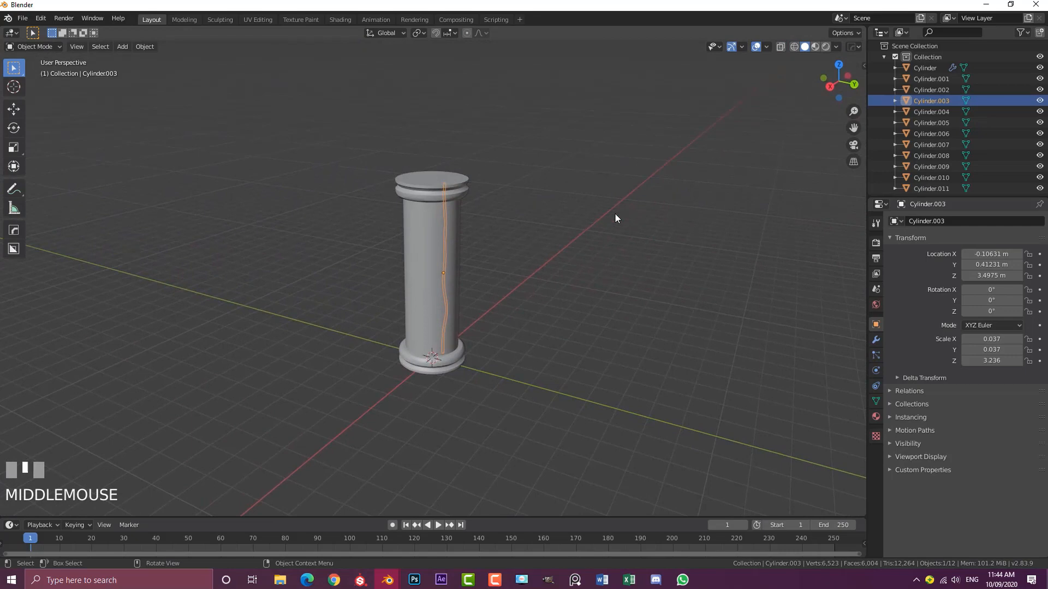
key("KP_1")
key("alt+a")
Add a cube and place it beside the pillar's middle at about X 2.5 m, Z 3.9 m.
scroll(472, 121, "up", 1)
middle_click_drag(481, 107, 490, 150, "shift")
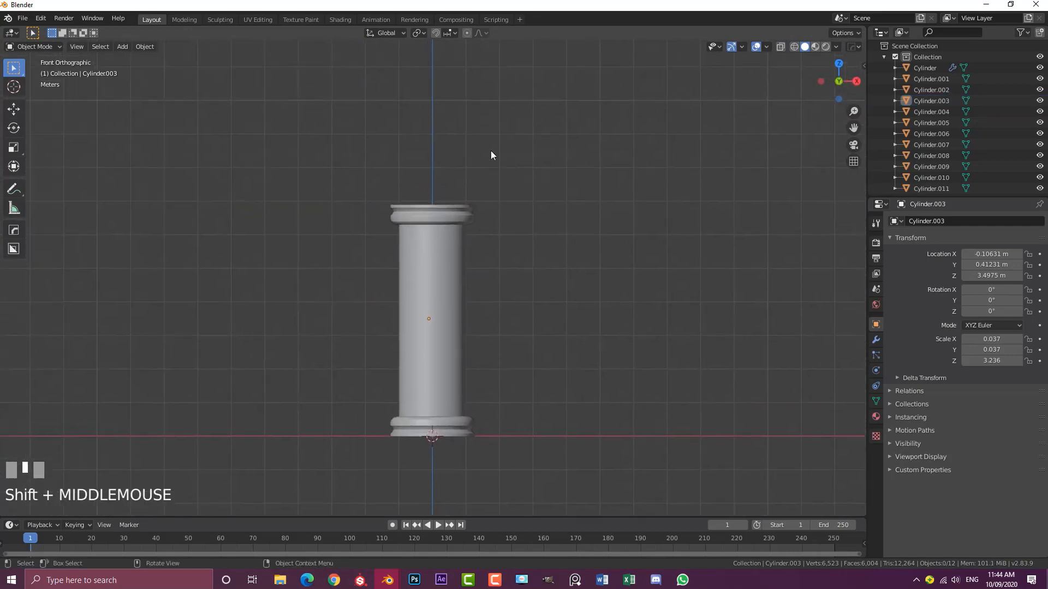
scroll(476, 175, "up", 3)
scroll(473, 218, "down", 4)
middle_click_drag(481, 229, 471, 202, "shift")
scroll(472, 201, "up", 2)
key("shift+a")
mouse_move(473, 201)
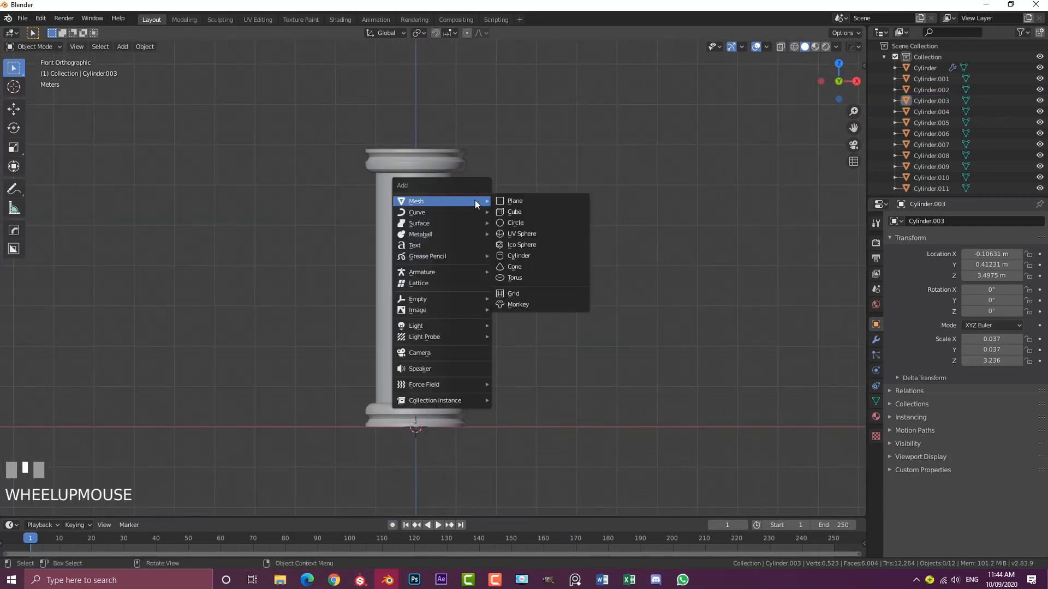
left_click(539, 213)
scroll(435, 293, "up", 1)
scroll(434, 297, "up", 1)
key("g")
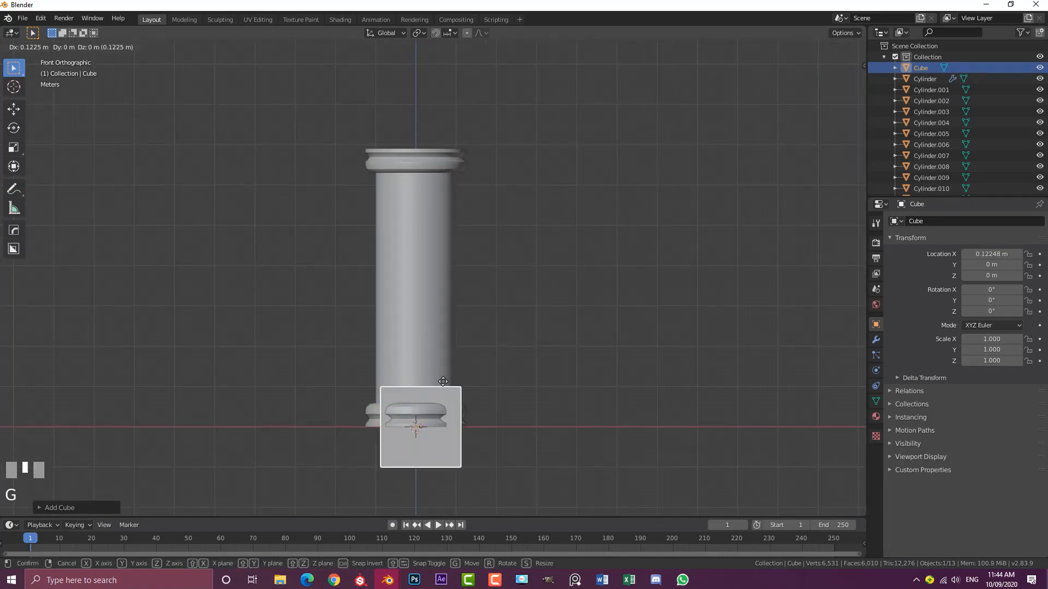
left_click(502, 238)
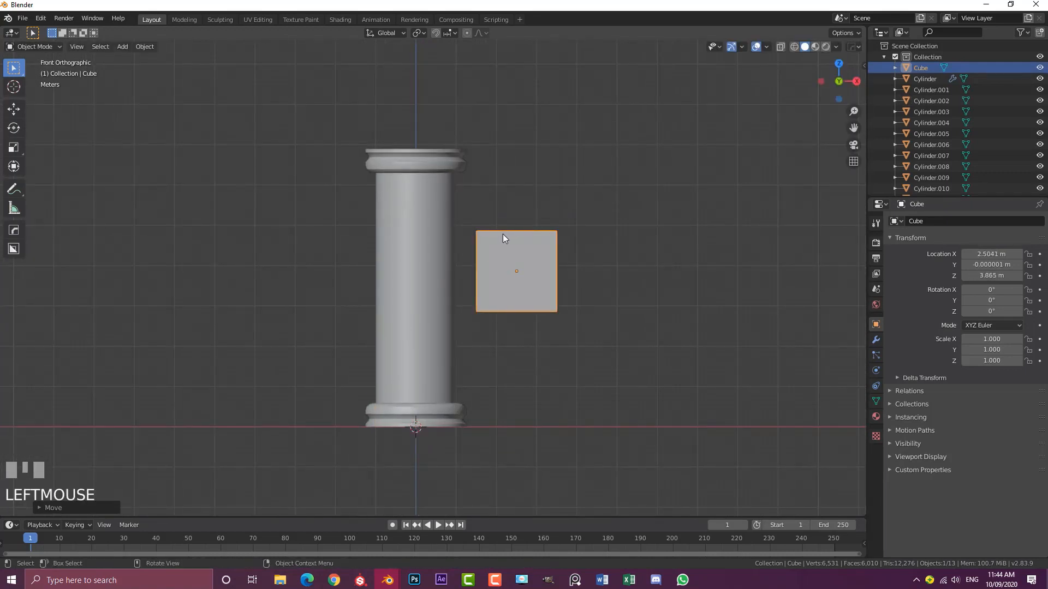
Add a Subdivision Surface modifier to the cube and set its viewport subdivisions to 2.
left_click(876, 340)
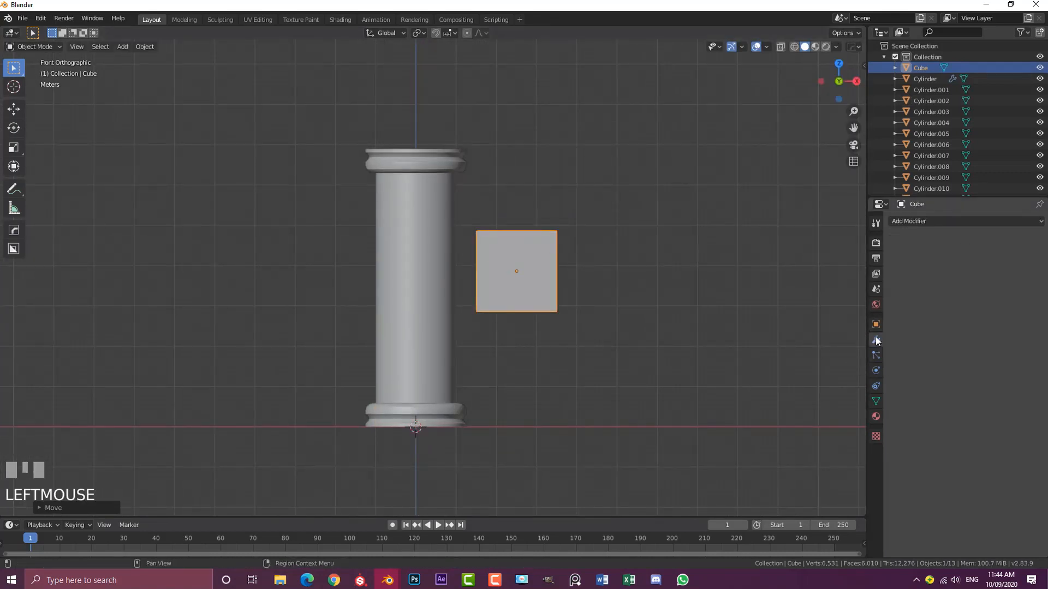
left_click(926, 222)
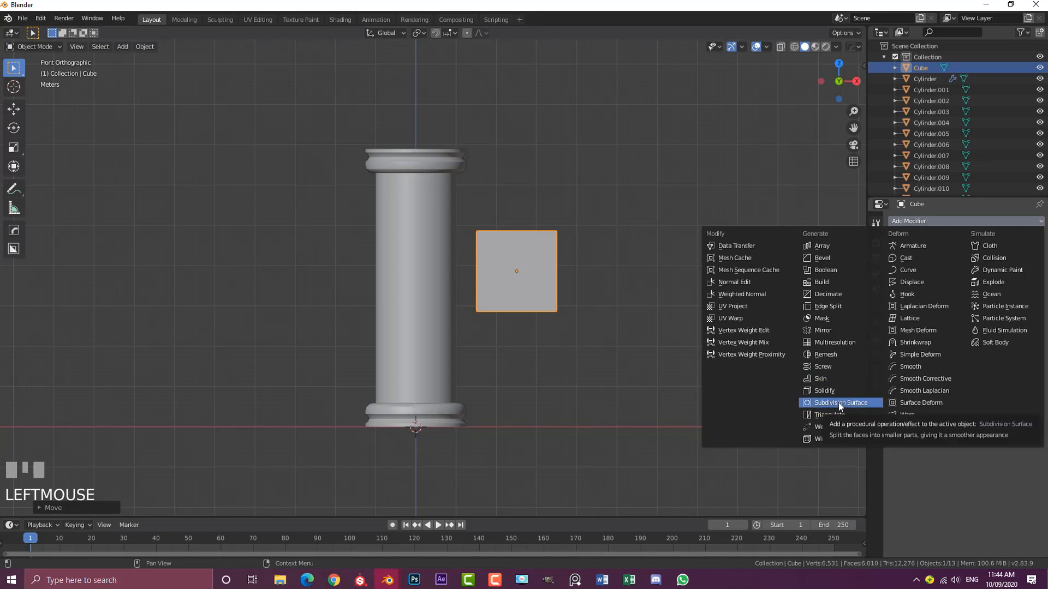
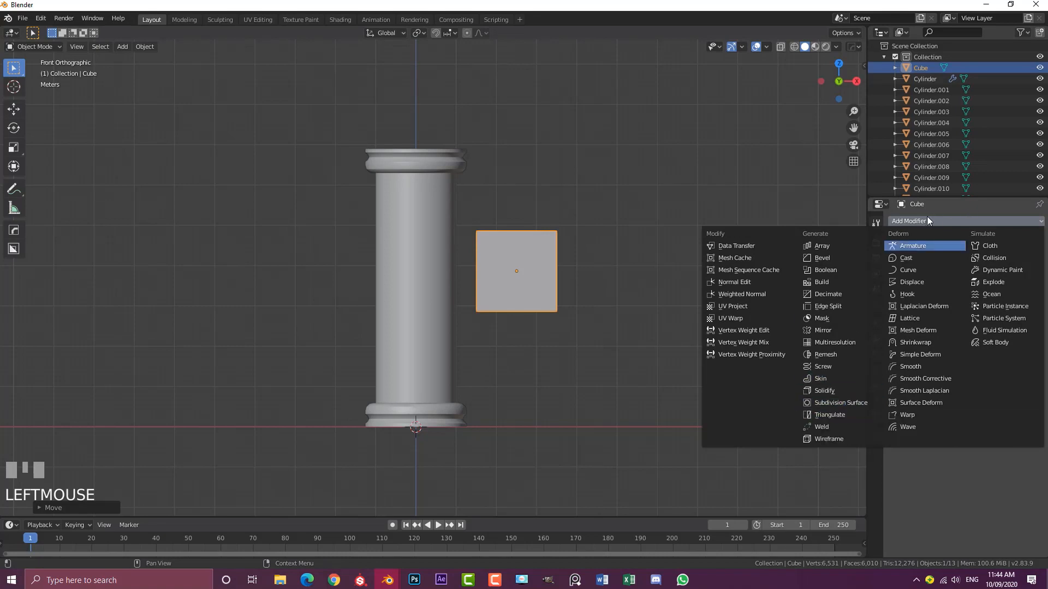
left_click(837, 404)
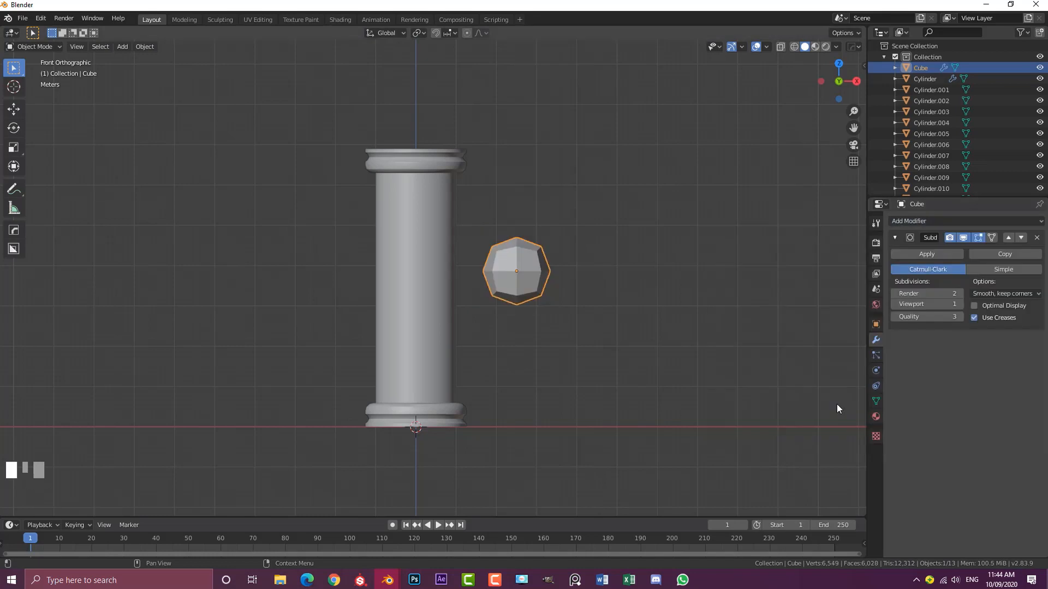
left_click(950, 303)
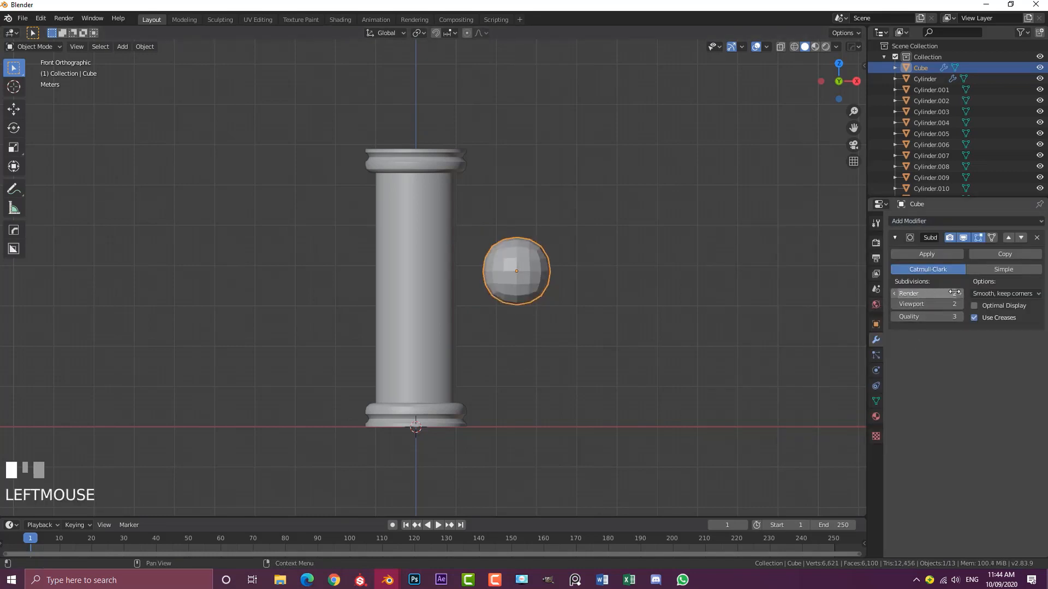
Add a Displace modifier to the cube and assign it a new texture of type Clouds.
left_click(909, 219)
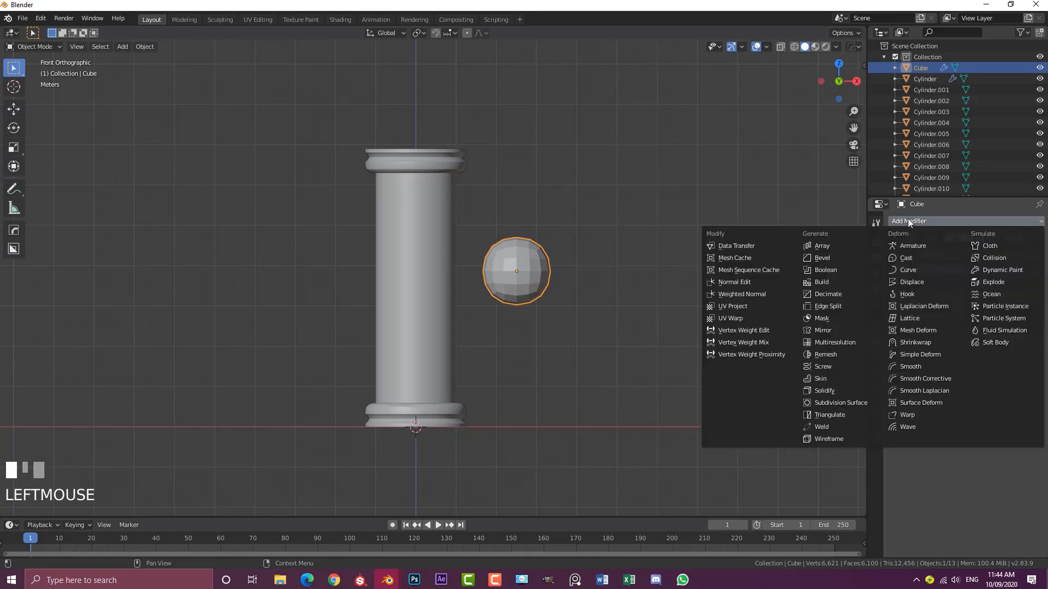
left_click(911, 283)
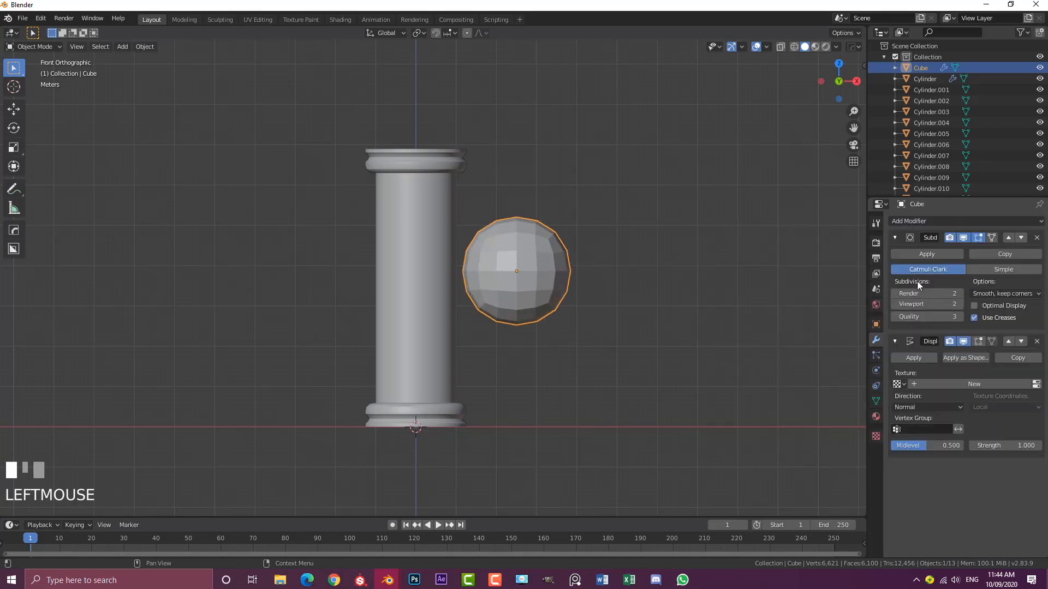
left_click(877, 436)
left_click(959, 236)
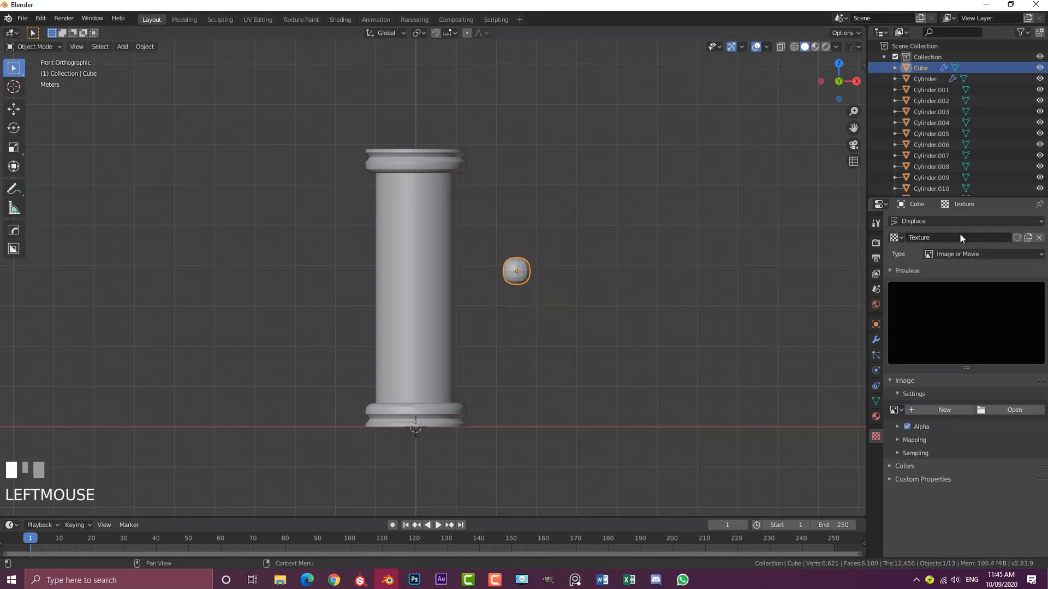
left_click(939, 255)
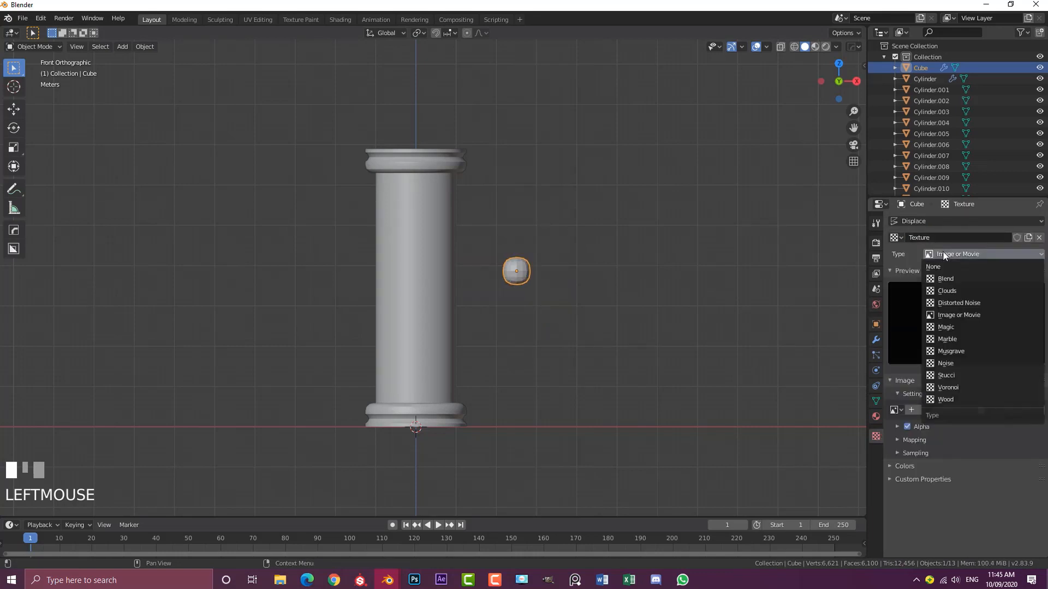
left_click(946, 291)
scroll(690, 291, "up", 2)
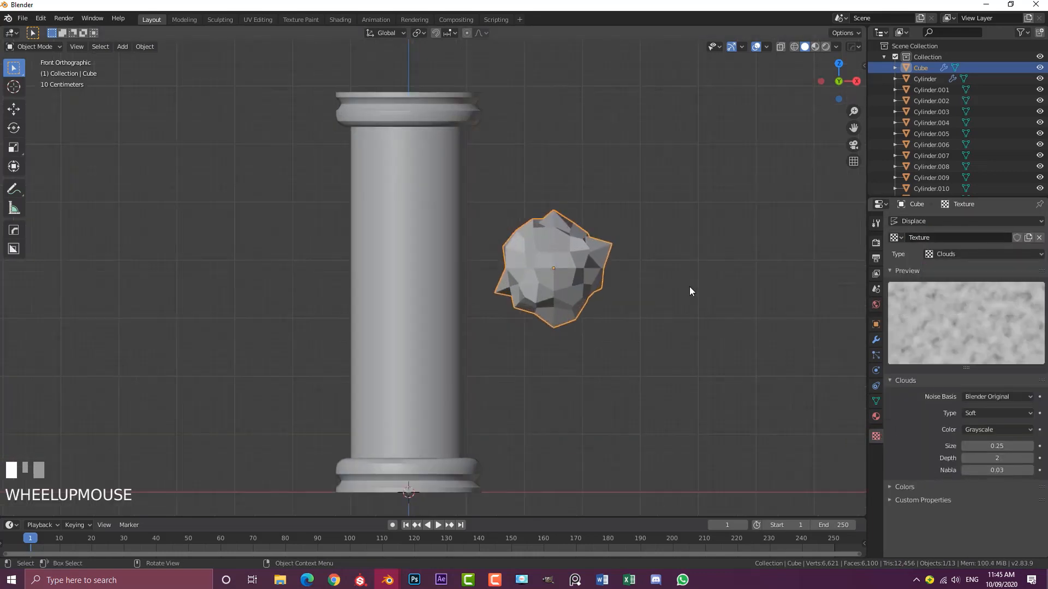
Show the cube's modifier settings and move the rocky cube toward the pillar so it cuts into the shaft's side.
left_click(876, 341)
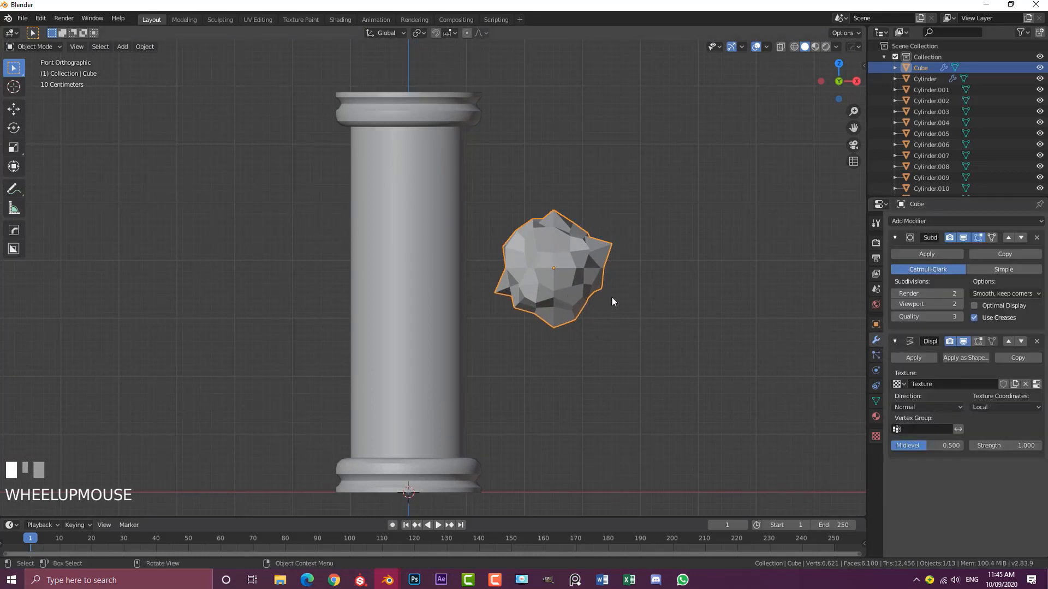
key("g")
left_click(526, 285)
middle_click_drag(526, 285, 448, 272)
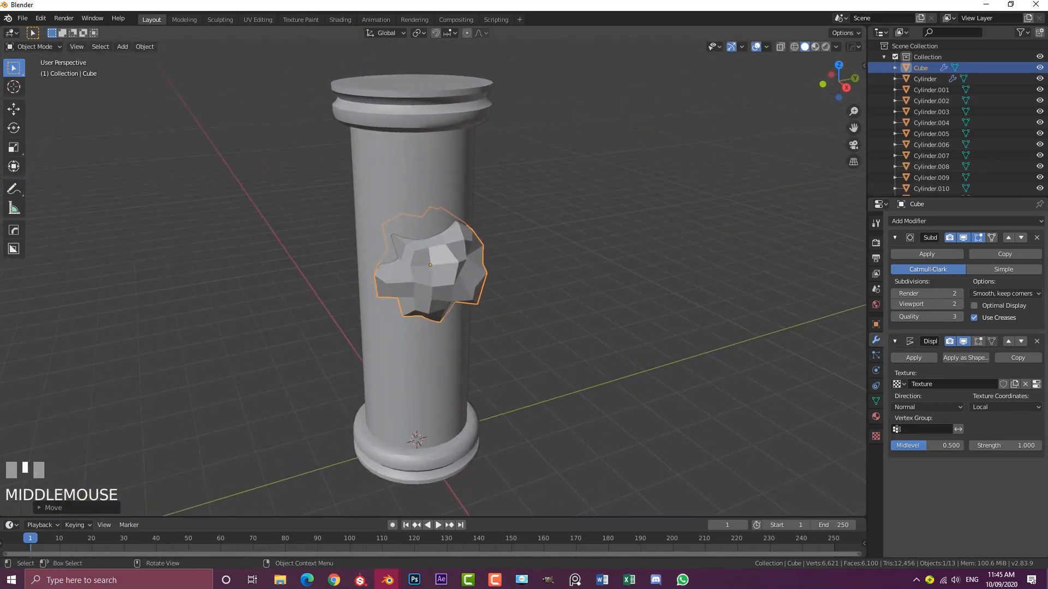
Stretch the rocky cube vertically to about 1.7 times its height and reposition it against the pillar's shaft.
key("s")
key("z")
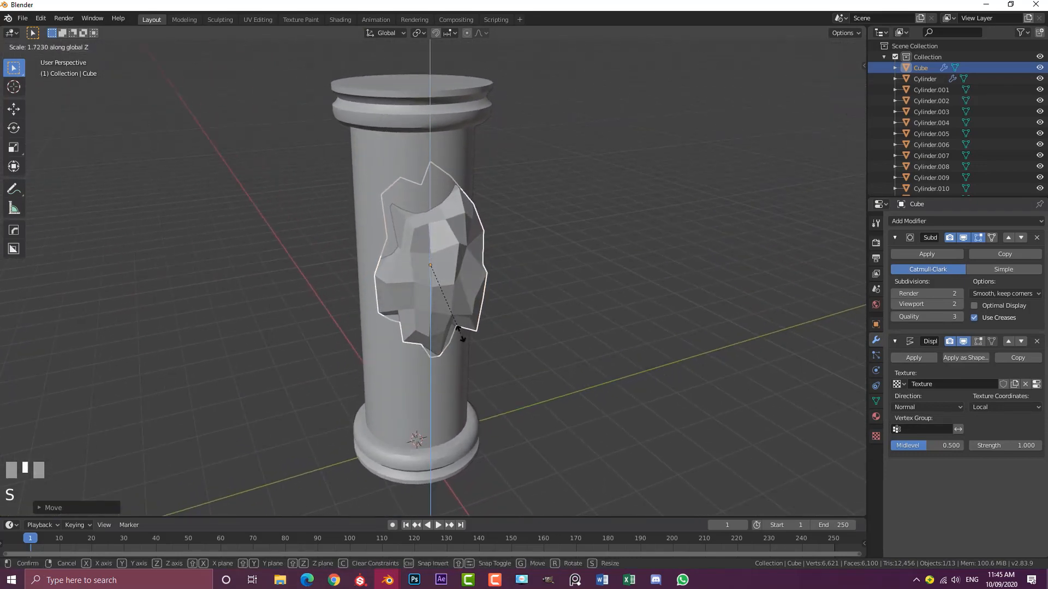
left_click(459, 327)
middle_click_drag(459, 327, 456, 173)
key("g")
left_click(400, 310)
key("g")
left_click(352, 295)
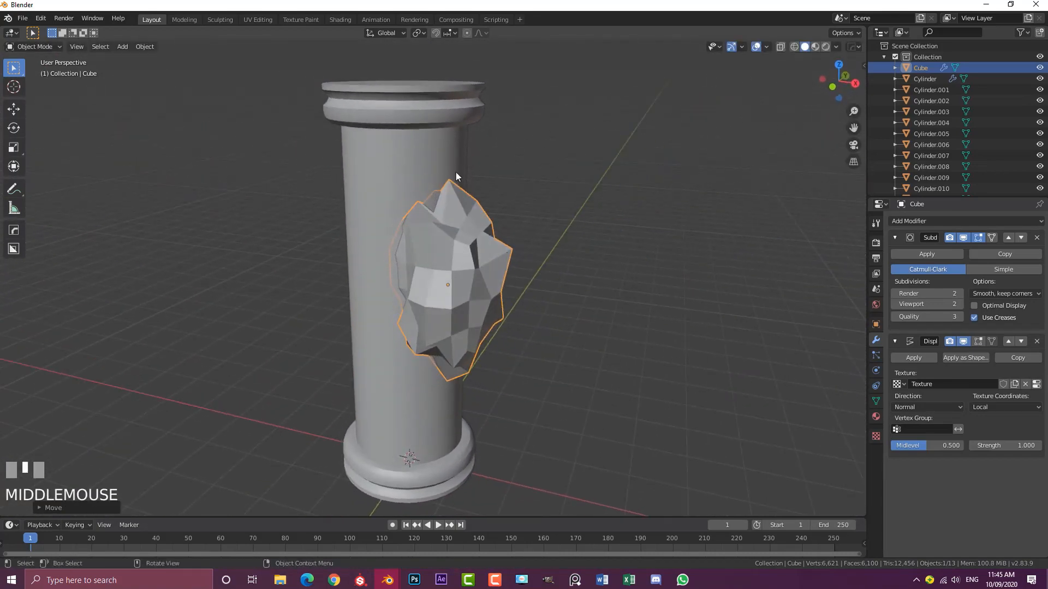
Collapse the cube's existing modifiers and add a second Subdivision Surface modifier after the Displace.
left_click(894, 237)
left_click(895, 252)
left_click(906, 221)
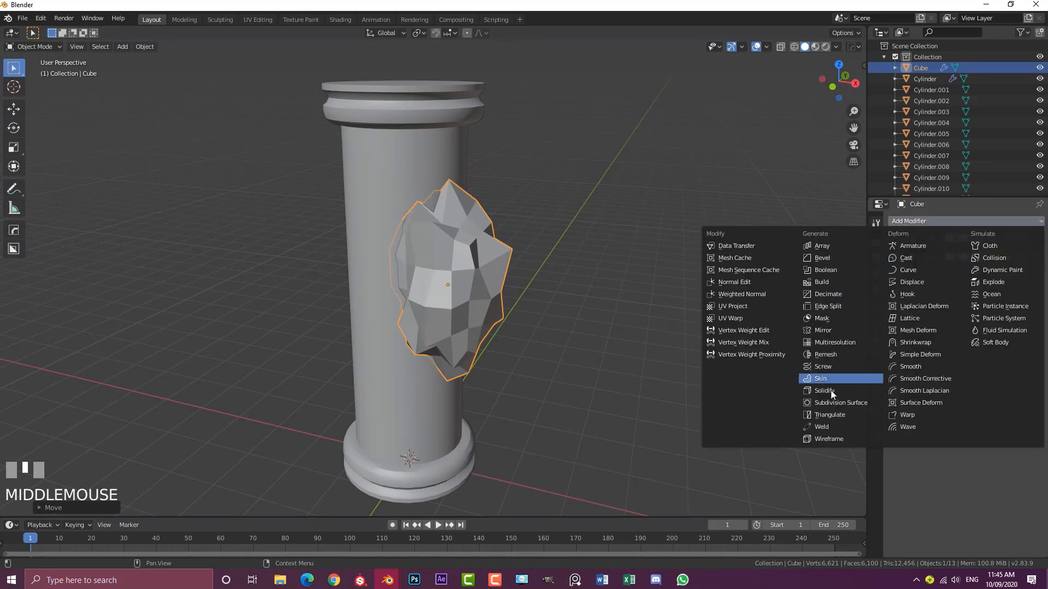
left_click(852, 404)
middle_click_drag(689, 315, 580, 308)
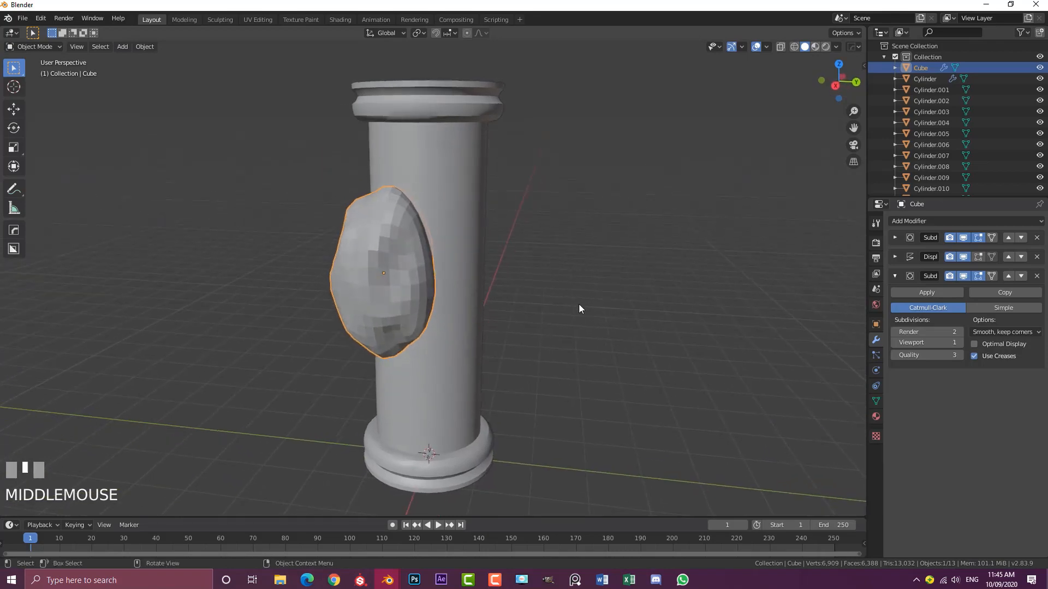
Shade the rocky cube smooth and clear the selection.
left_click(145, 47)
left_click(184, 267)
scroll(408, 242, "down", 3)
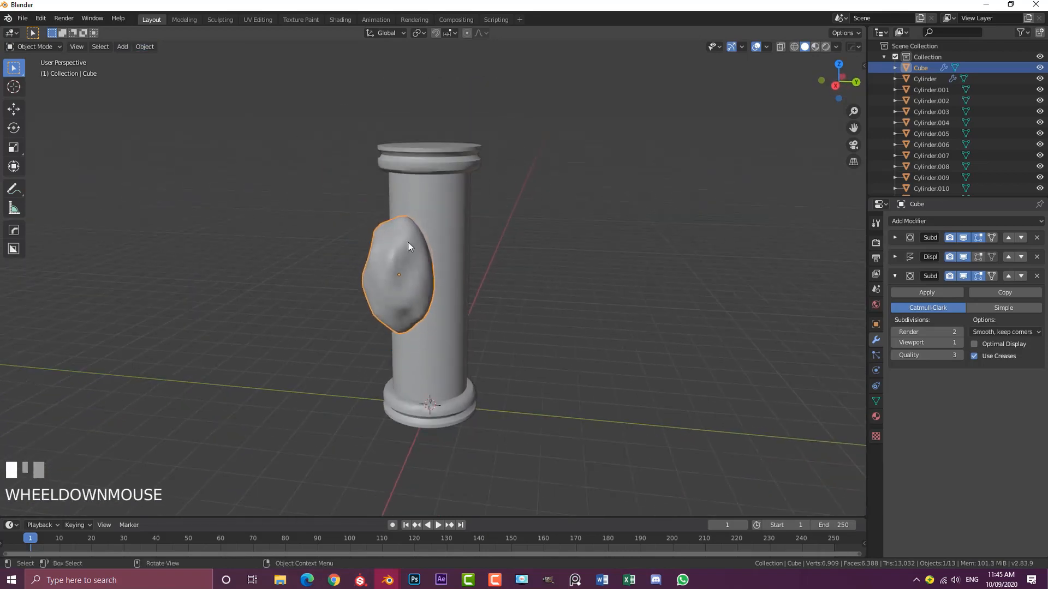
middle_click_drag(407, 241, 439, 244)
scroll(439, 244, "up", 1, "alt")
key("alt+a")
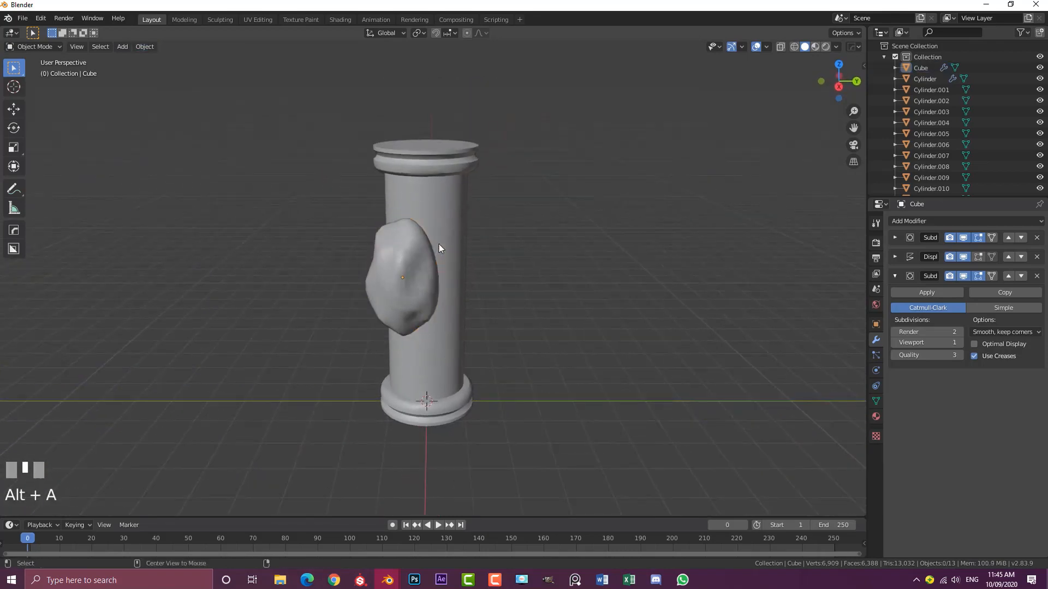
Add a Boolean Difference modifier to the pillar with the rocky cube as its object, and place it above the Edge Split modifier.
left_click(451, 153)
left_click(901, 220)
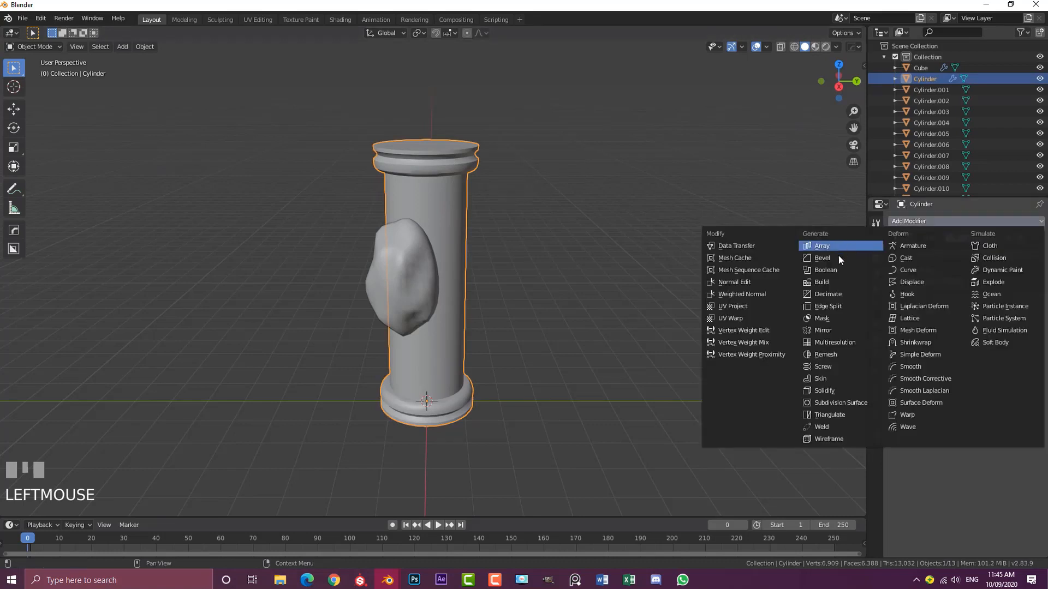
left_click(838, 270)
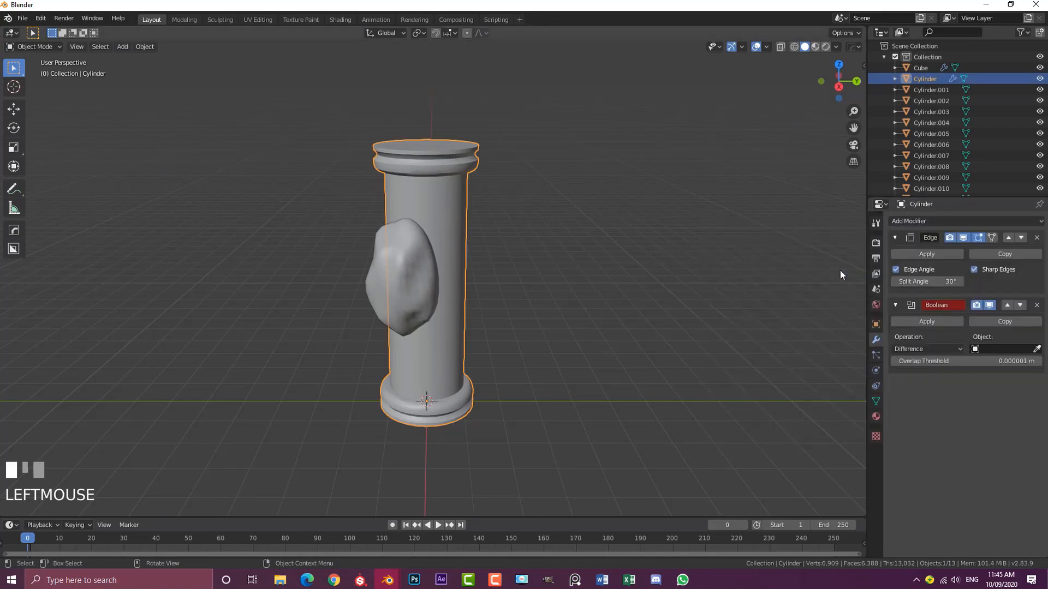
left_click(1037, 350)
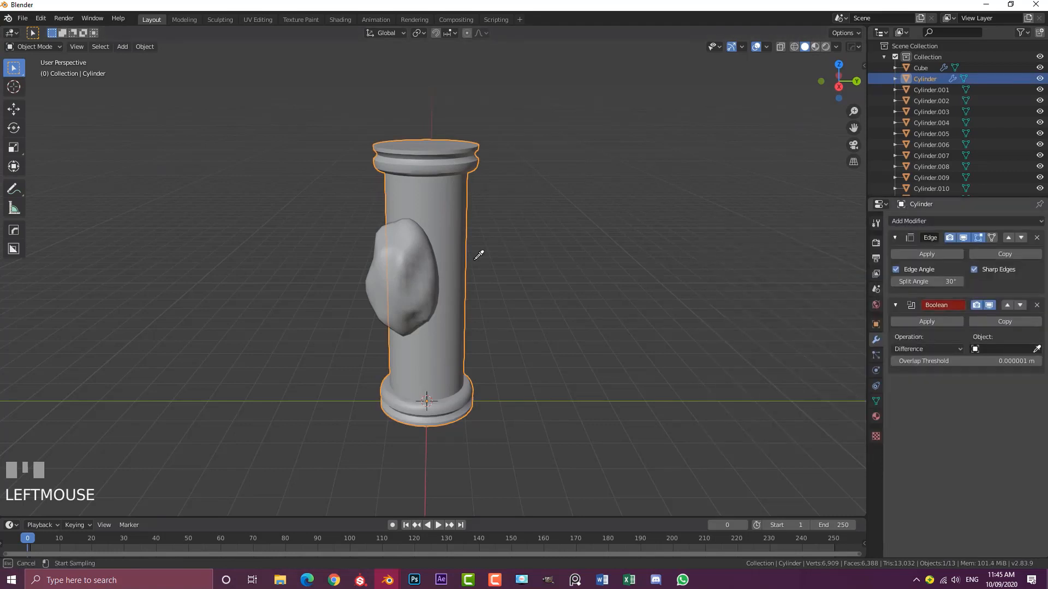
left_click(382, 238)
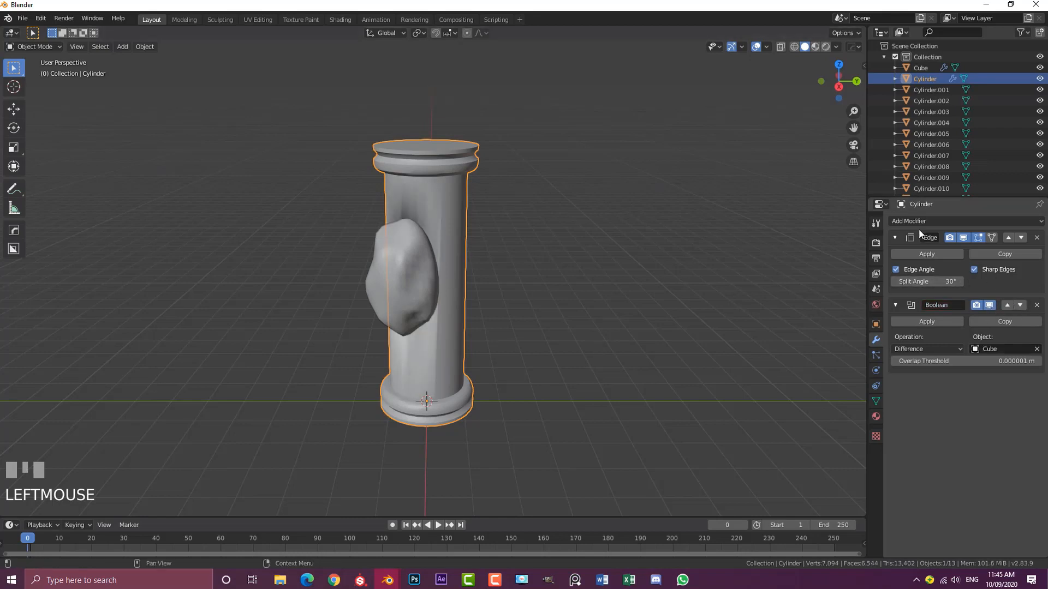
left_click(1007, 306)
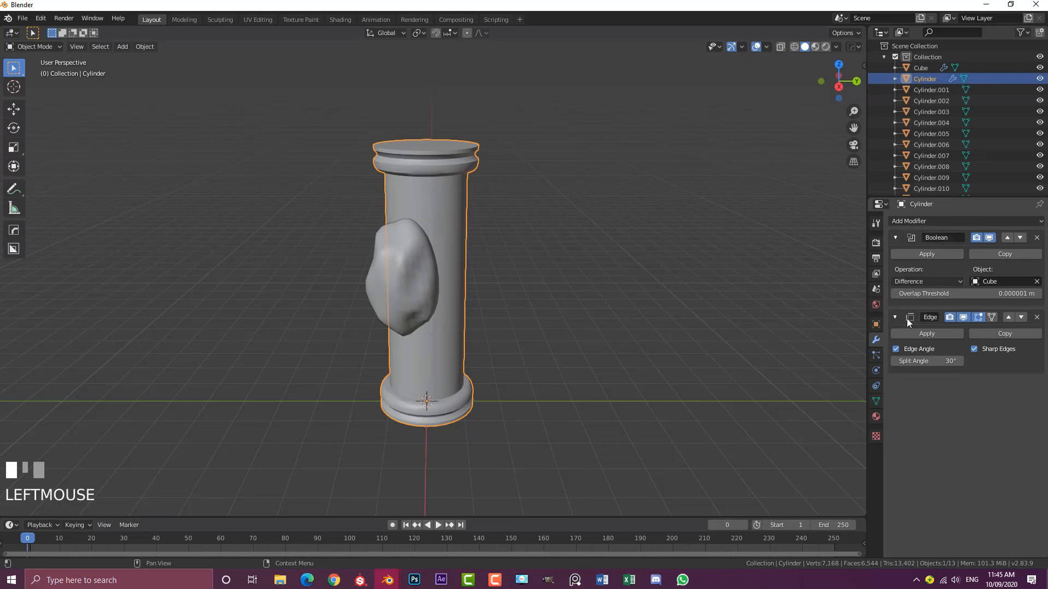
Move the rocky cube into a new collection named cutter.
scroll(412, 219, "up", 2)
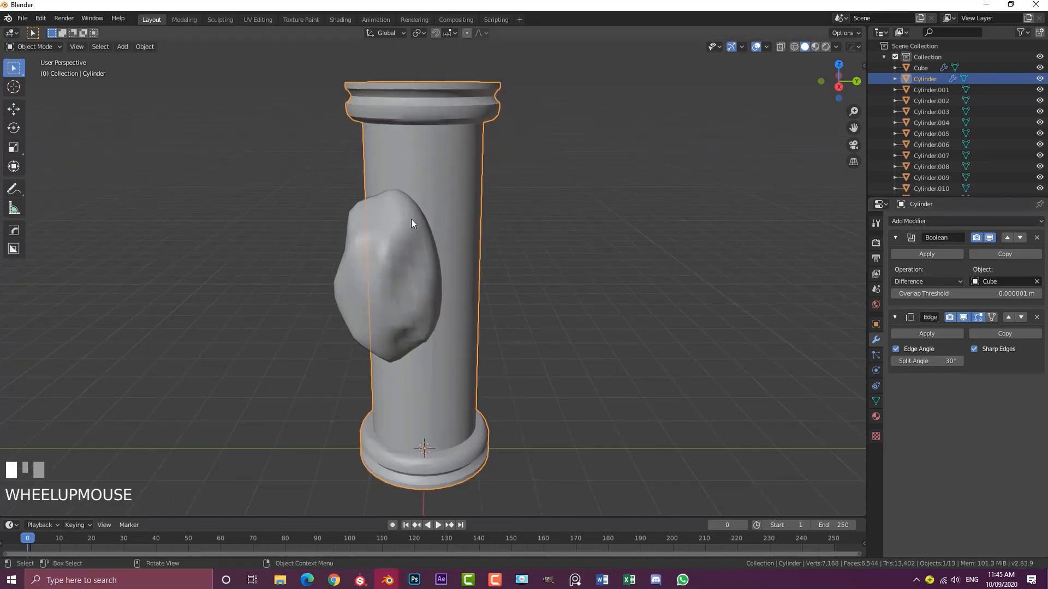
left_click(354, 225)
middle_click_drag(358, 227, 372, 223)
scroll(365, 222, "up", 4)
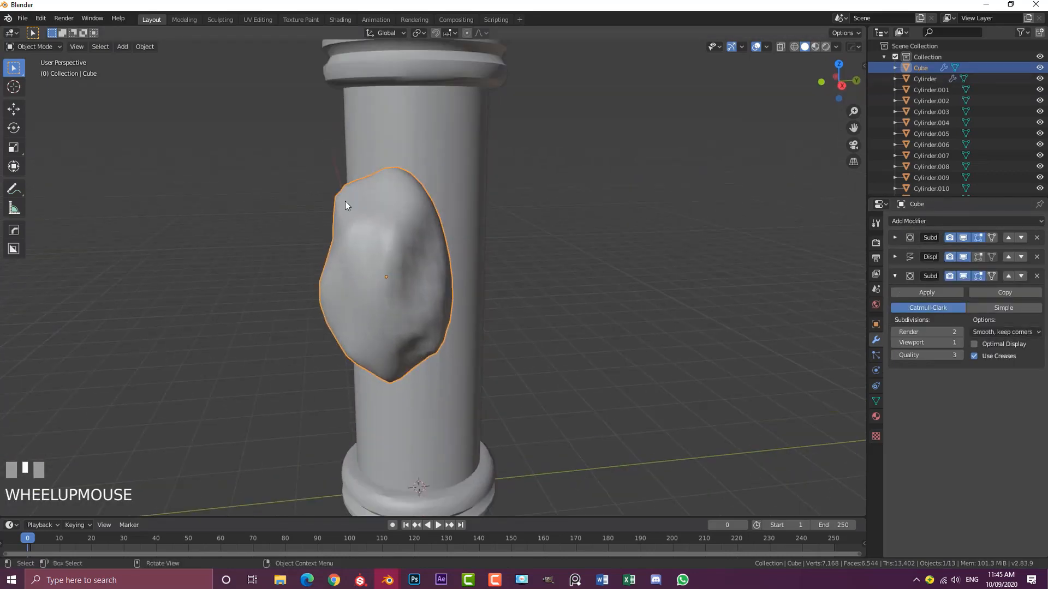
key("m")
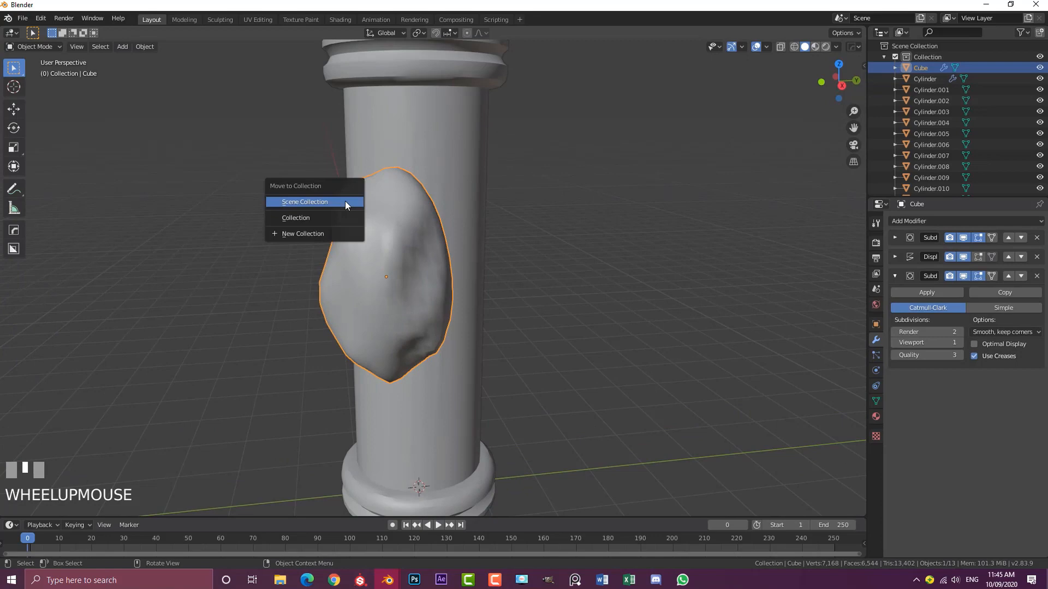
left_click(312, 233)
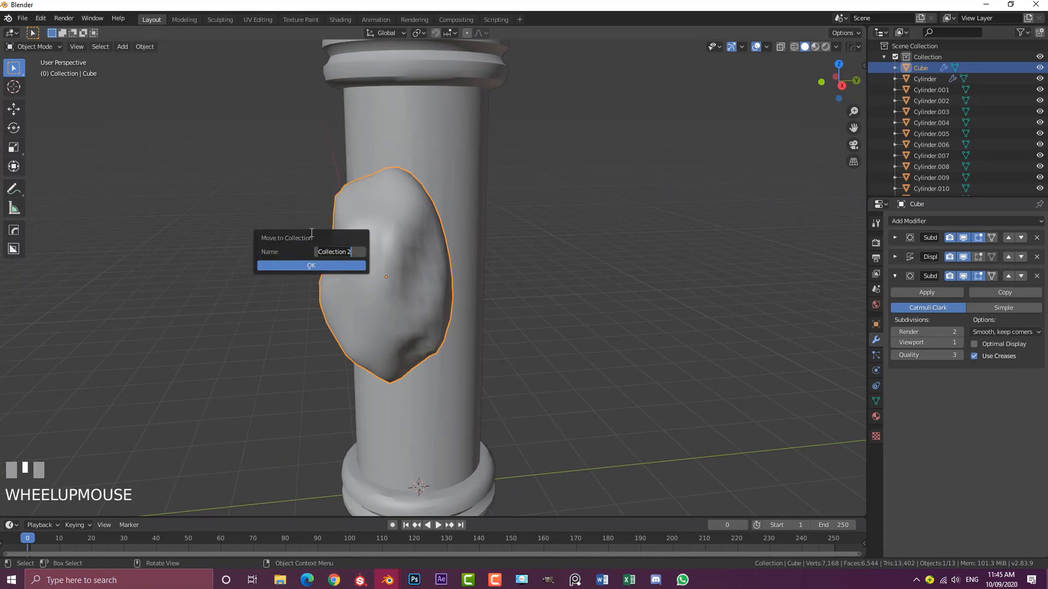
type("cutter")
key("Return")
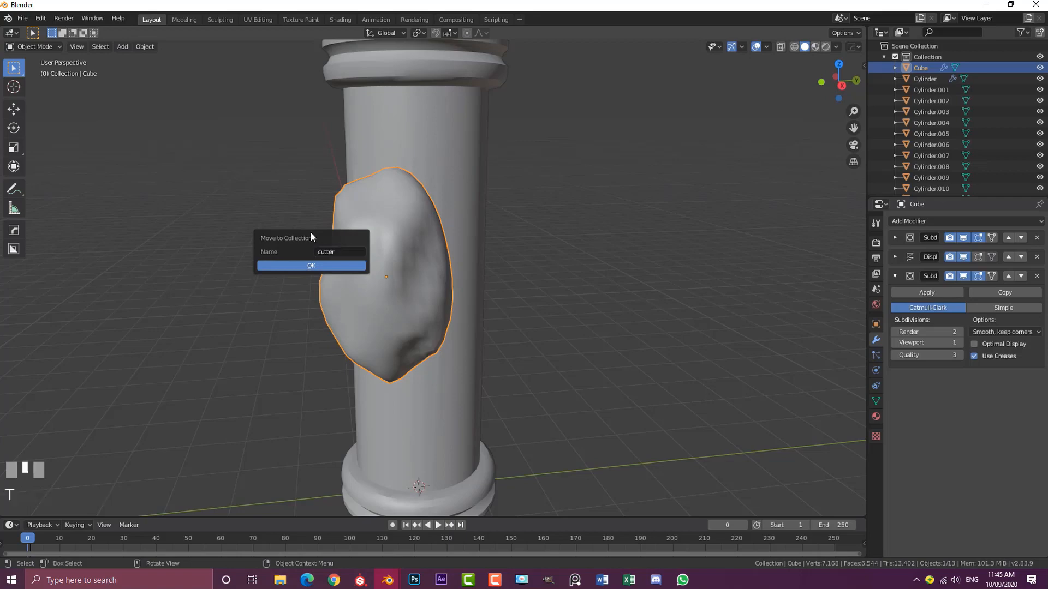
left_click(345, 266)
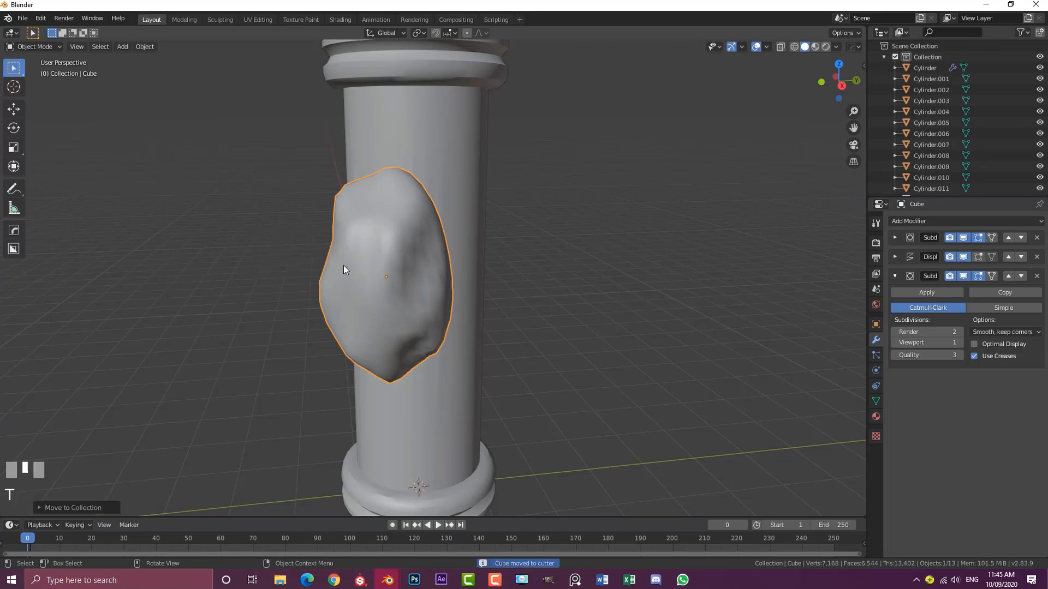
Collapse the main collection in the scene list and exclude the cutter collection from the view layer.
left_click(884, 56)
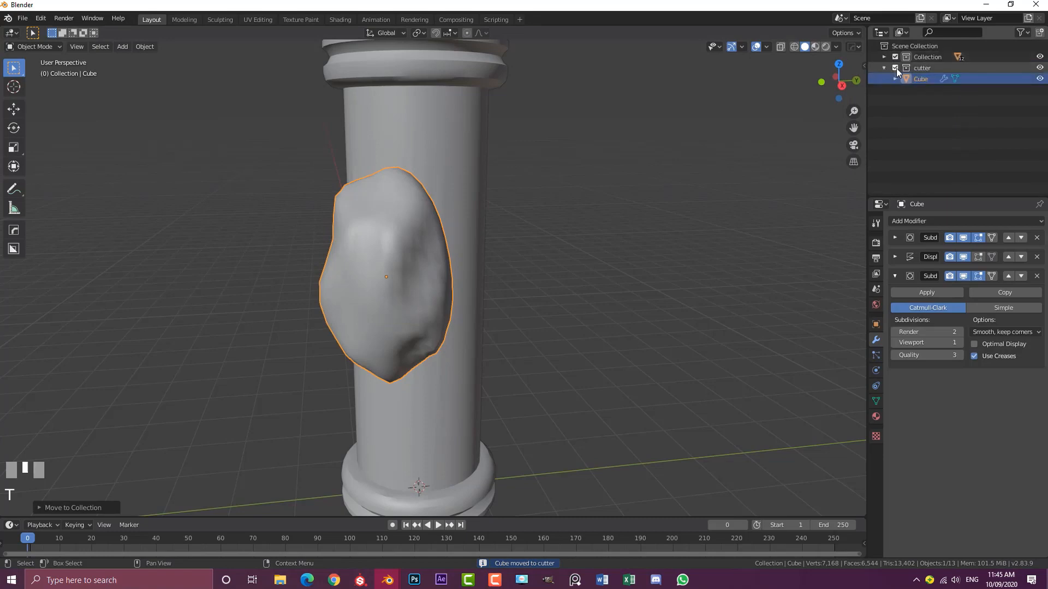
left_click(896, 68)
middle_click_drag(464, 196, 341, 180)
scroll(400, 214, "up", 4)
scroll(360, 230, "down", 4)
middle_click_drag(361, 230, 428, 216)
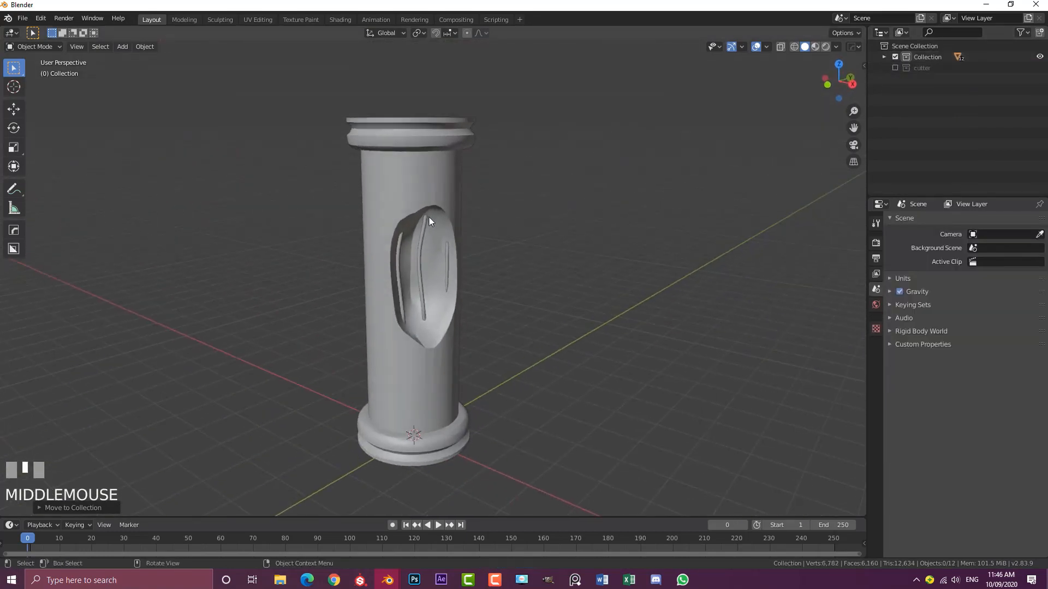
Display the pillar in Material Preview shading.
scroll(432, 217, "up", 3)
key("z")
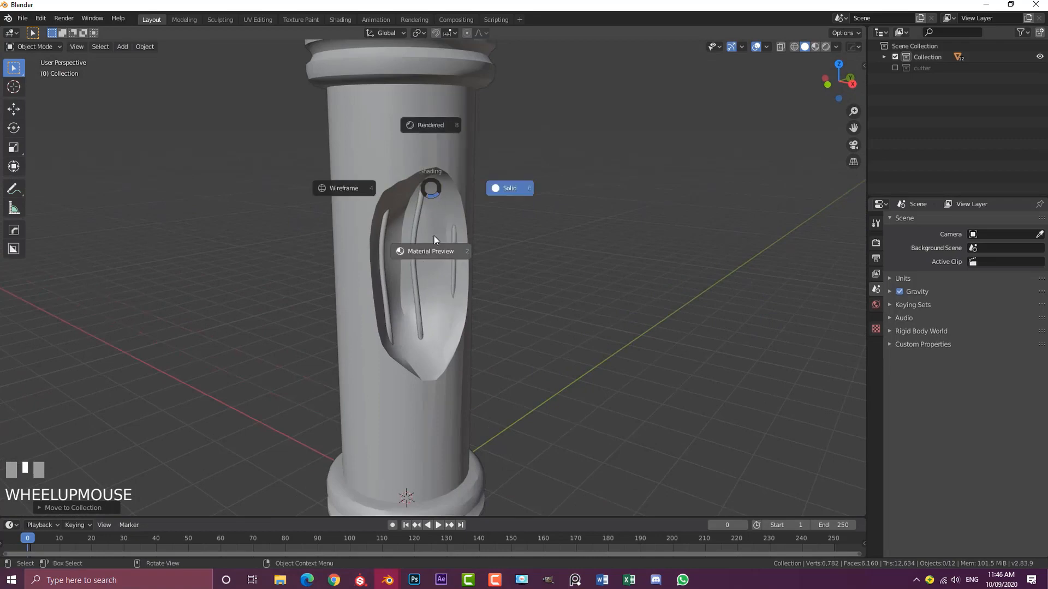
left_click(427, 251)
scroll(429, 254, "down", 5)
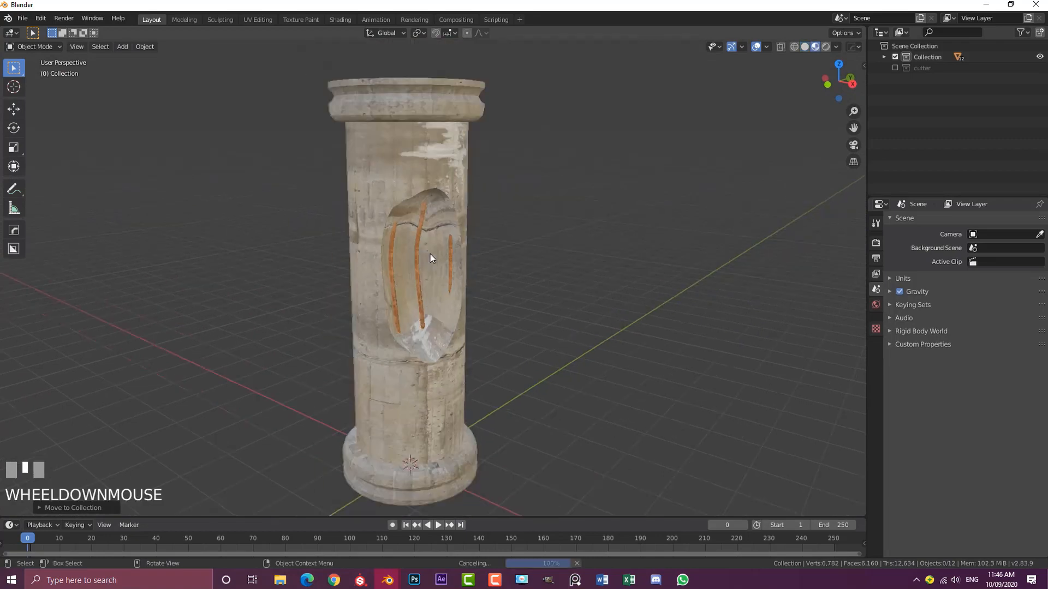
Examine the cut-out in the shaft and the rusty rods inside it from several distances and angles.
mouse_move(430, 254)
middle_mouse_down()
mouse_move(382, 275)
mouse_move(459, 256)
mouse_move(455, 241)
mouse_move(366, 261)
mouse_move(372, 249)
middle_mouse_up()
scroll(386, 271, "up", 4)
scroll(370, 202, "up", 3)
scroll(395, 252, "down", 5)
scroll(375, 248, "up", 2)
scroll(440, 238, "down", 3)
scroll(424, 238, "up", 2)
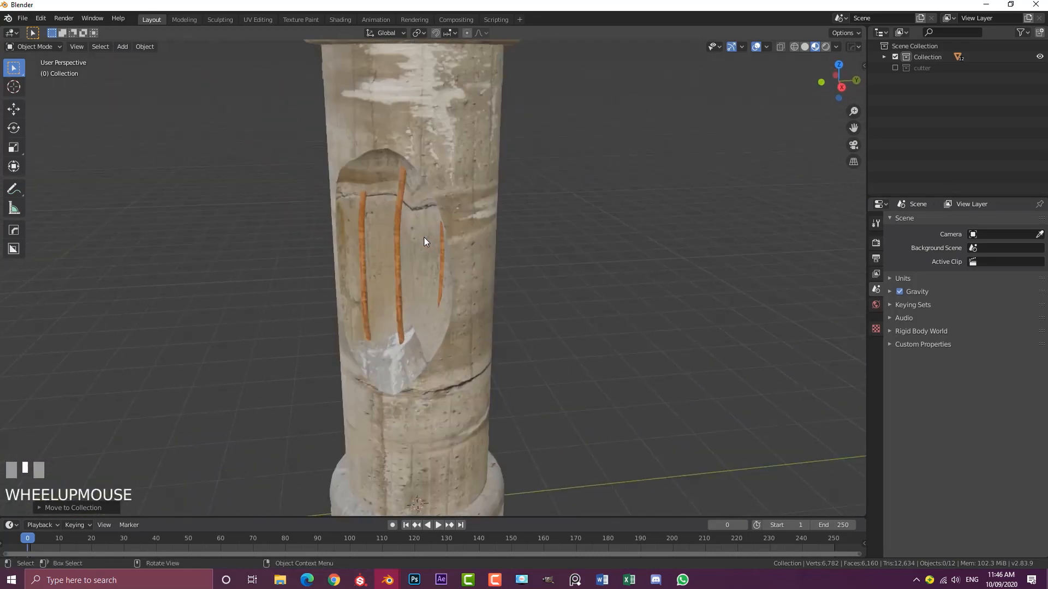
scroll(403, 317, "down", 3)
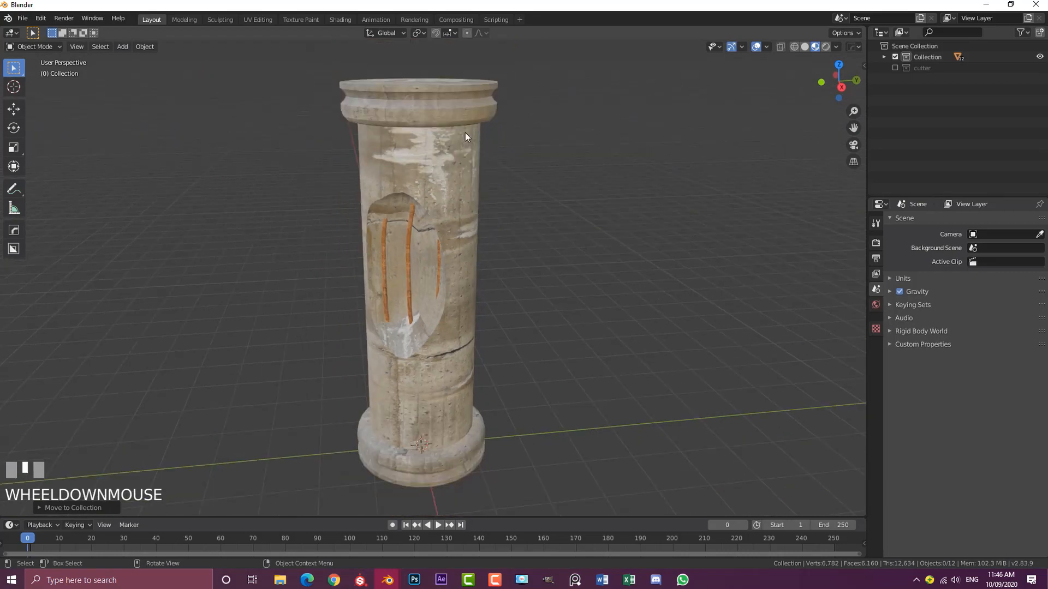
Add a second material slot to the pillar with a new material named inner.
left_click(460, 105)
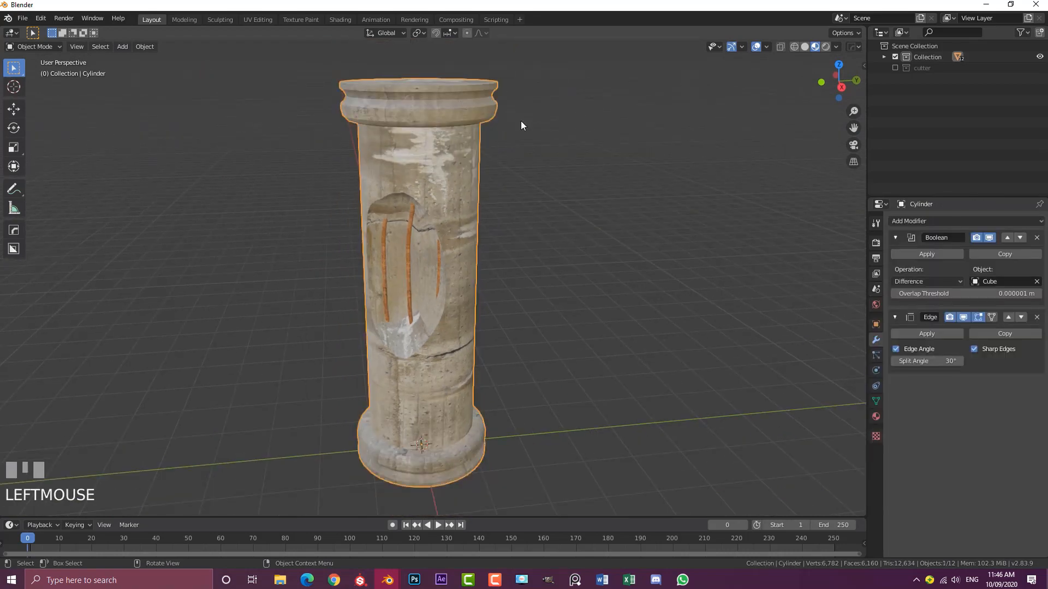
left_click(877, 417)
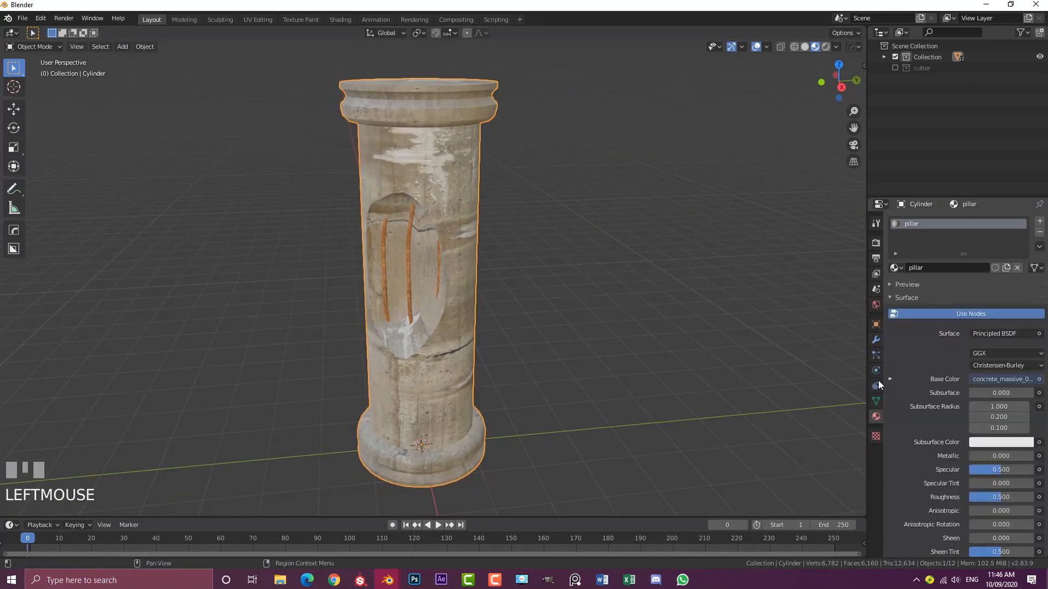
left_click(1039, 223)
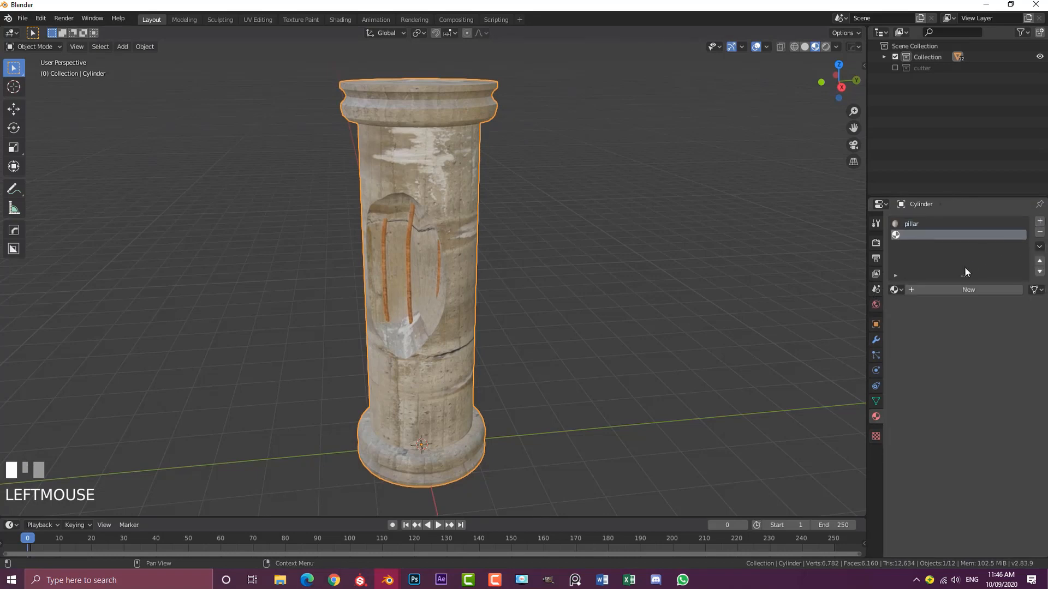
left_click(926, 288)
left_click(928, 289)
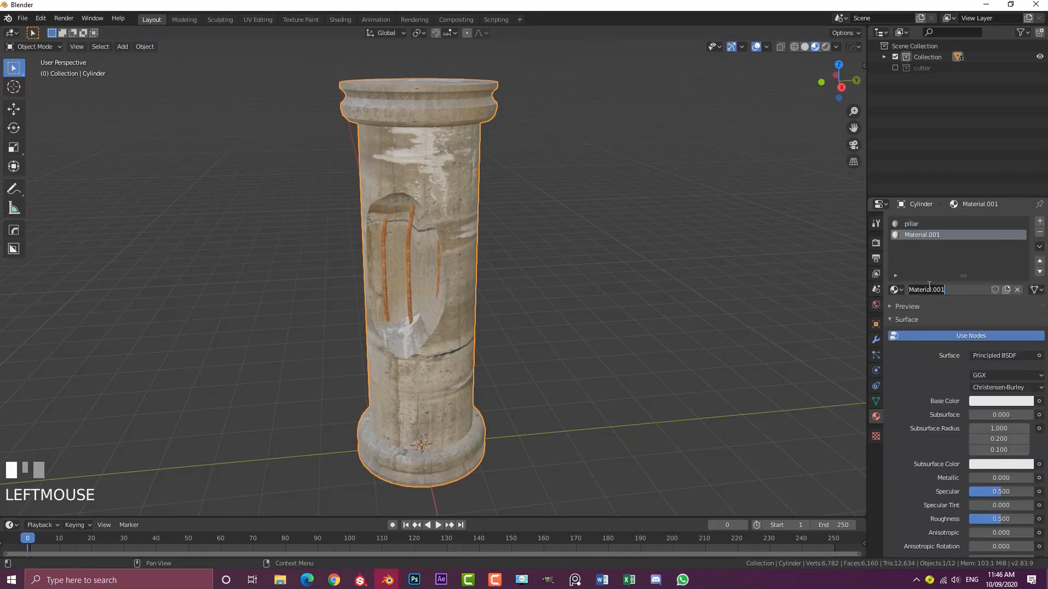
type("inner")
key("Return")
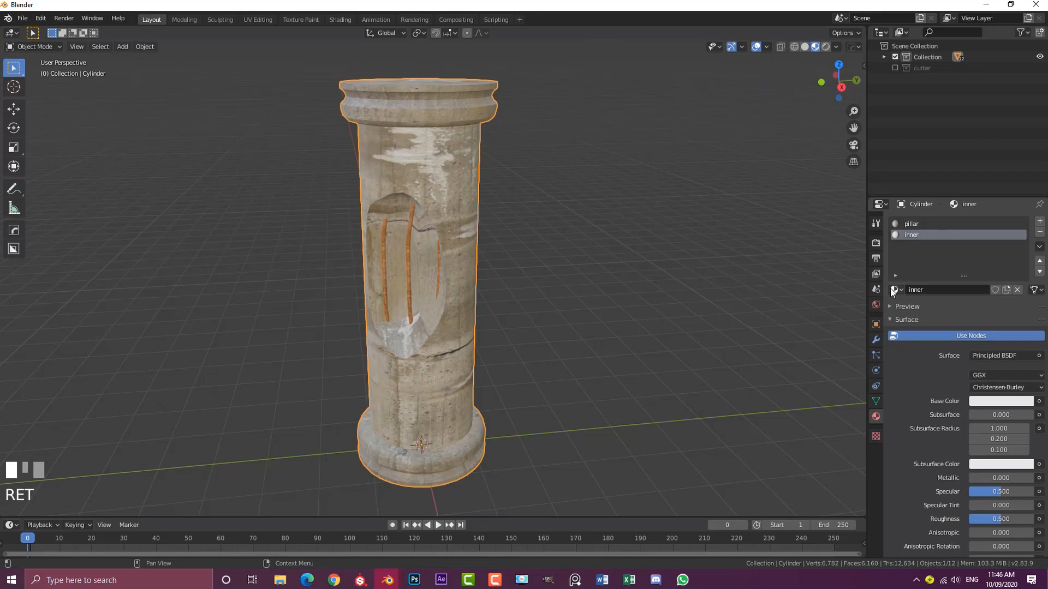
Open the Shading workspace with the inner material's settings shown, and move its Principled BSDF node away from the Material Output.
left_click(340, 19)
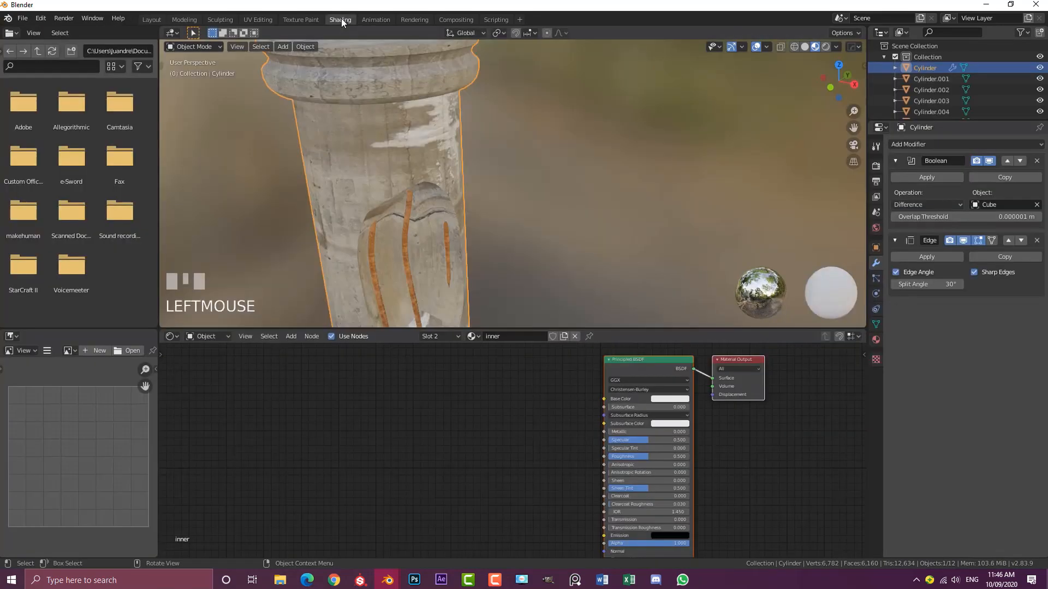
left_click(876, 340)
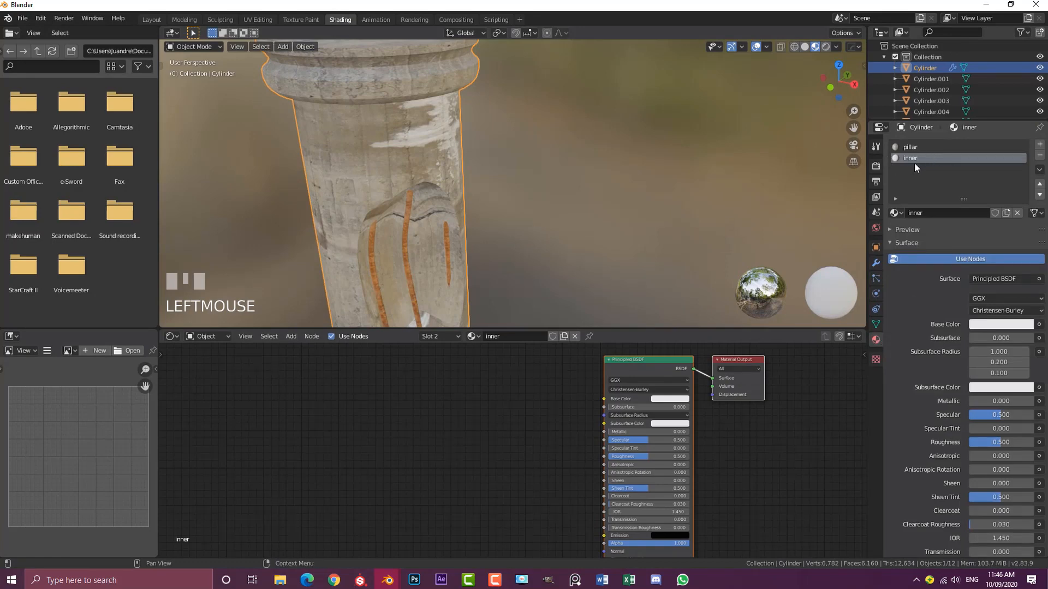
scroll(468, 456, "down", 7)
middle_click_drag(466, 436, 419, 426)
scroll(419, 426, "up", 4)
left_click(400, 394)
left_click_drag(517, 381, 446, 392)
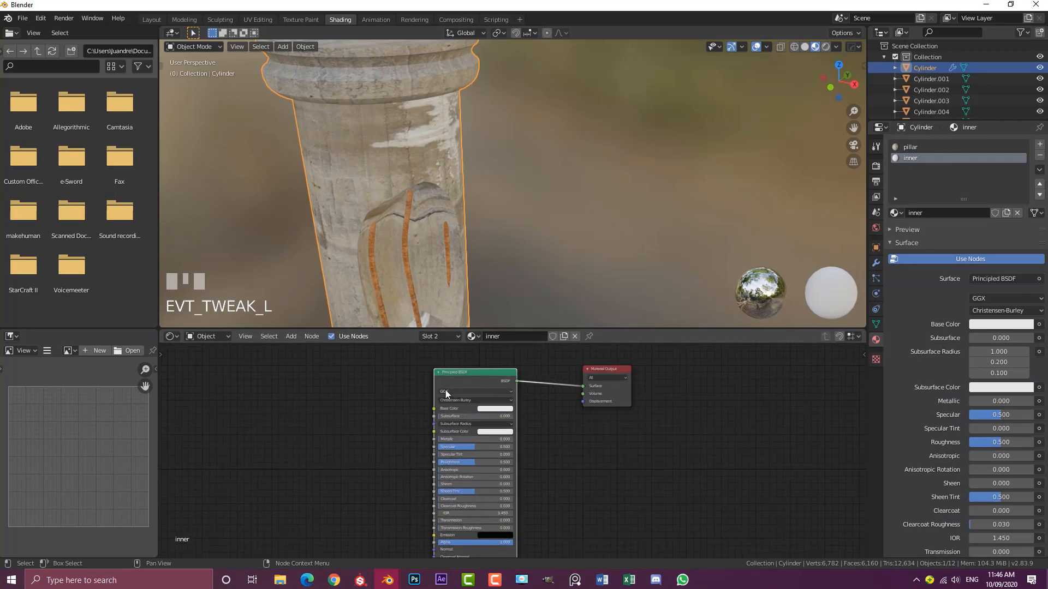
Add an Image Texture with Mapping and Texture Coordinate nodes to the inner material's Base Color and reposition the new nodes.
key("ctrl+t")
middle_click_drag(328, 451, 489, 416)
left_click_drag(474, 416, 407, 380)
scroll(501, 407, "up", 3)
middle_click_drag(504, 407, 500, 421)
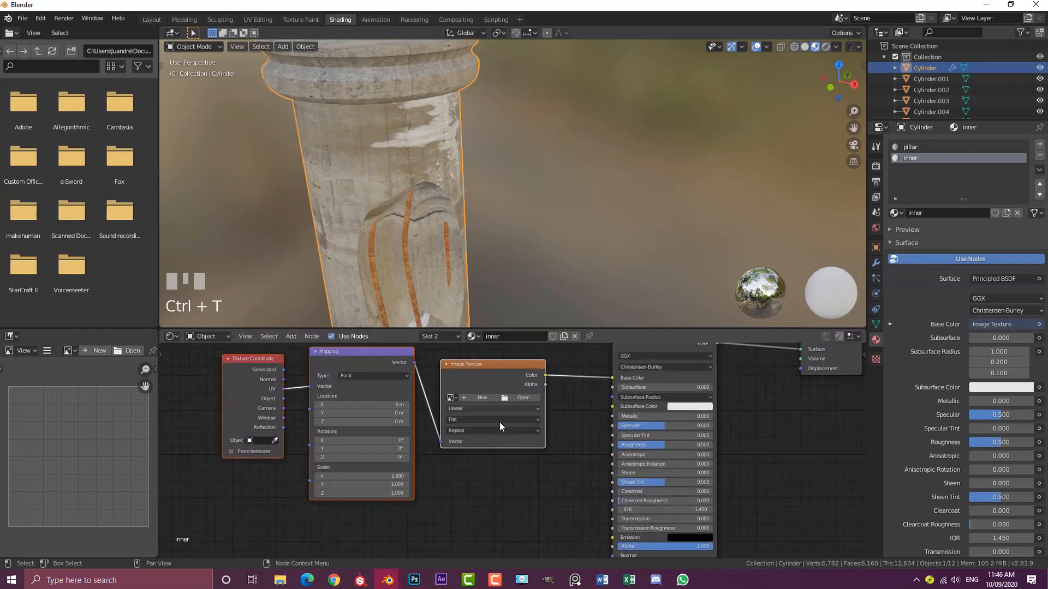
Set the Image Texture projection to Box and connect the Object texture coordinates to the Mapping node's Vector input.
left_click(470, 461)
left_click(458, 419)
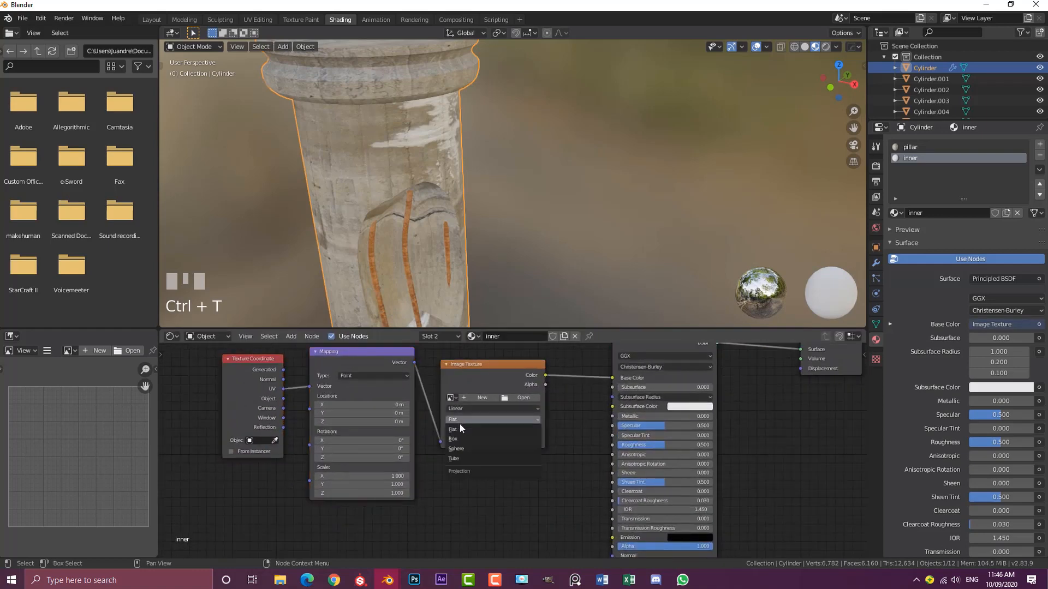
left_click(460, 439)
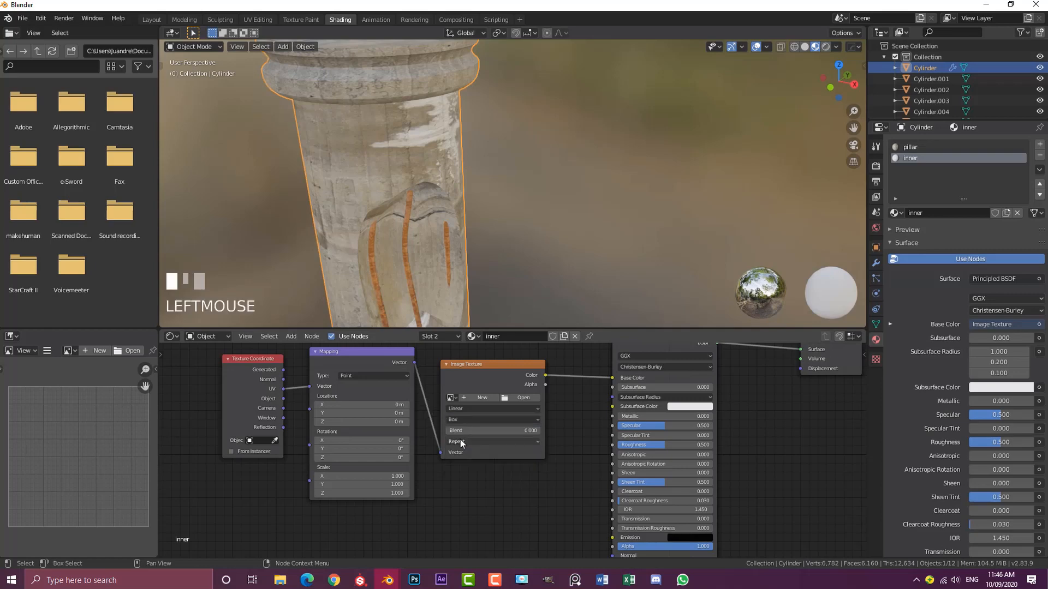
left_click_drag(283, 398, 309, 391)
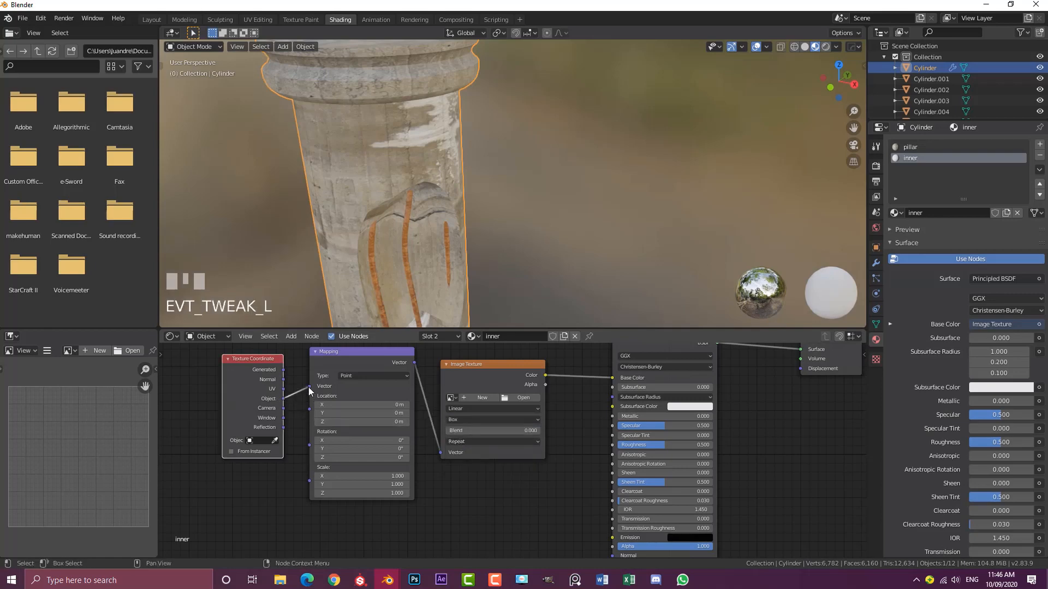
Load concrete_rough_0066_01_preview.jpg from the Desktop into the inner material's Image Texture node.
left_click(523, 398)
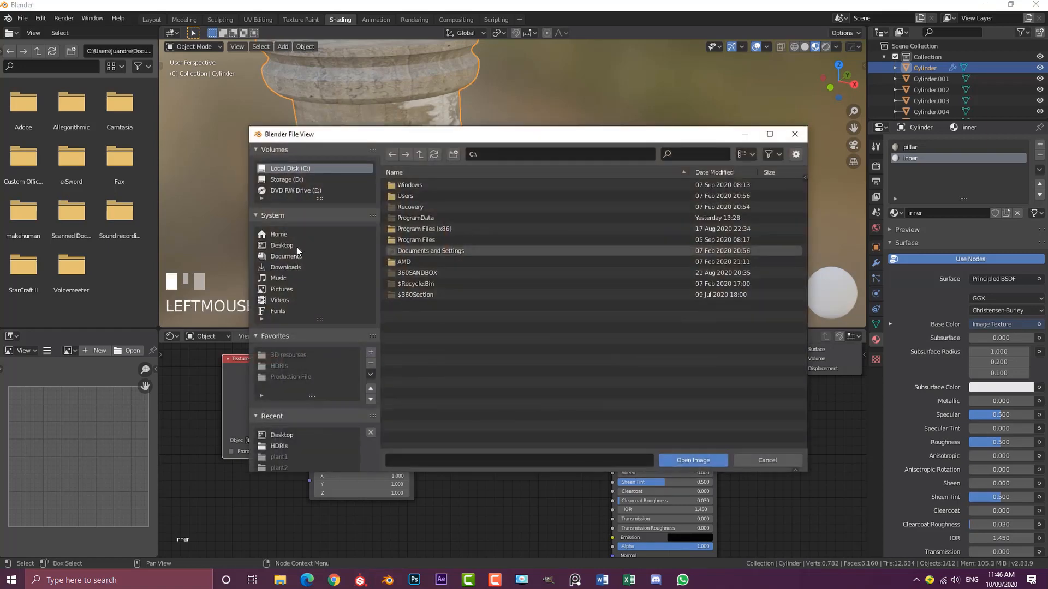
left_click(289, 245)
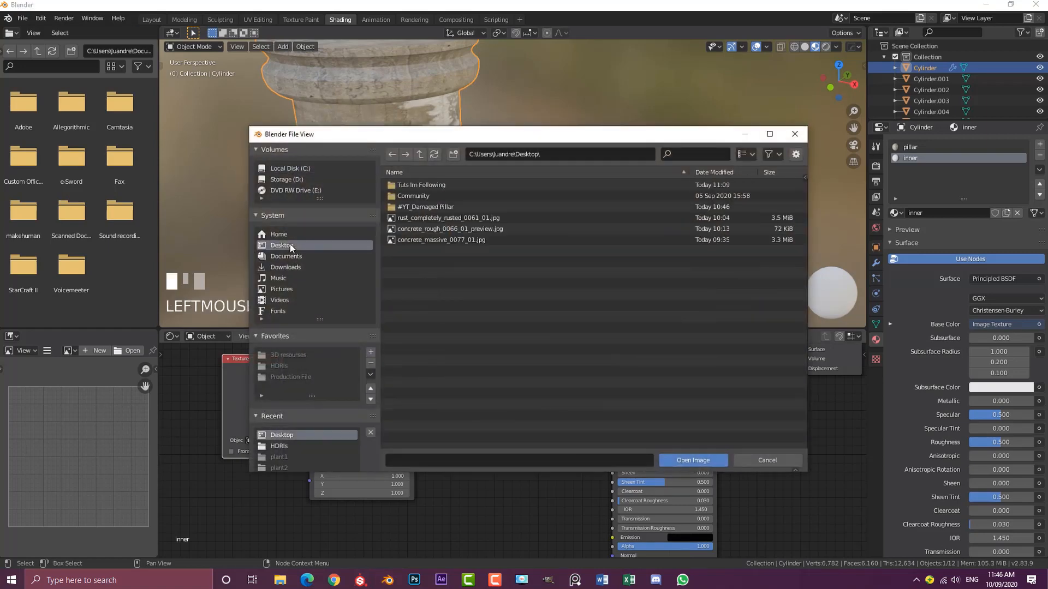
left_click(437, 225)
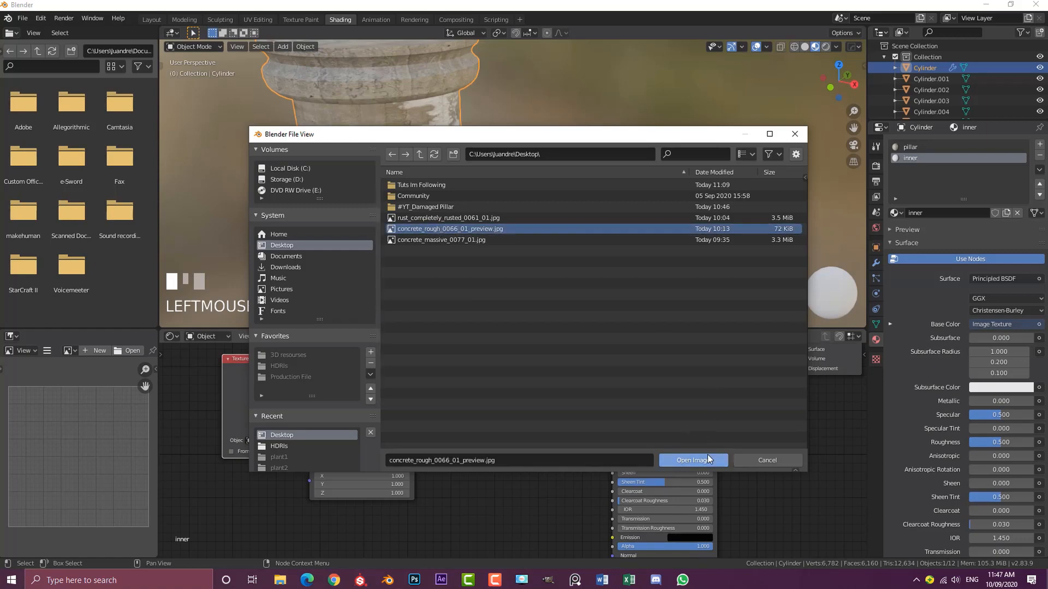
left_click(695, 459)
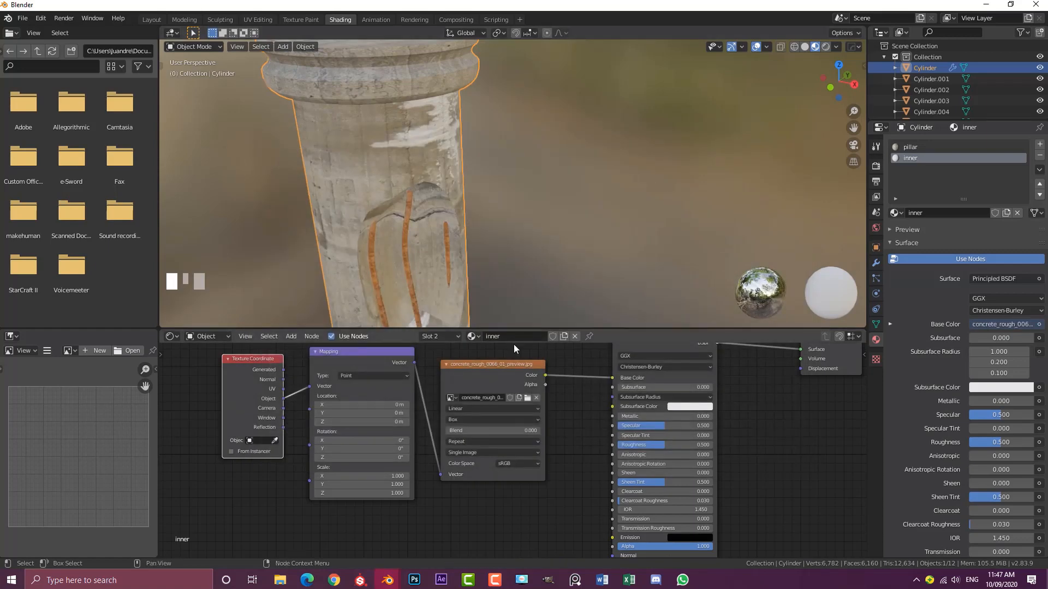
scroll(522, 233, "down", 2)
middle_click_drag(523, 234, 493, 224)
scroll(569, 212, "up", 2)
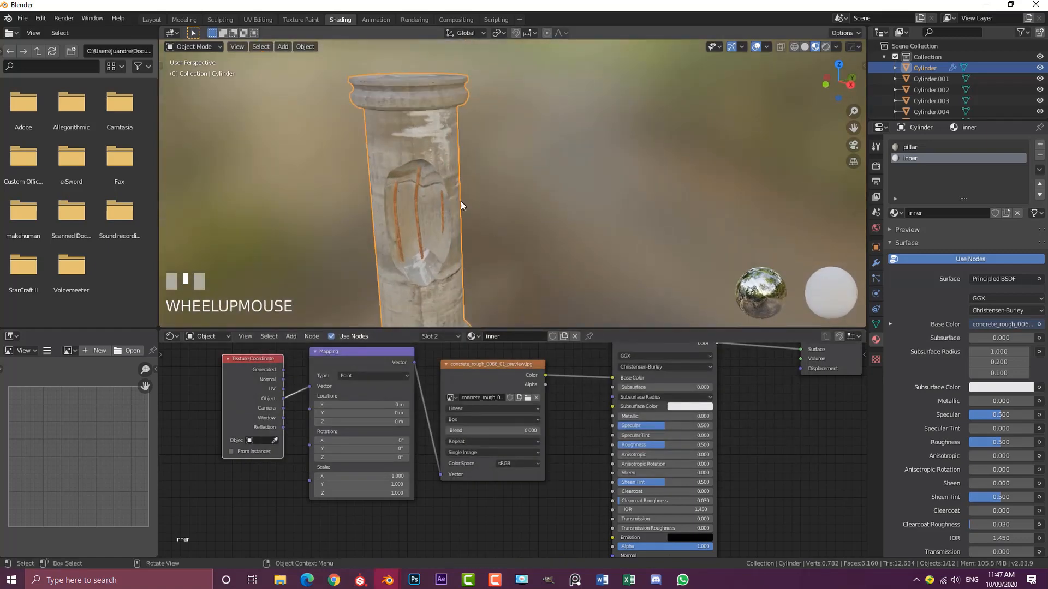
scroll(461, 205, "up", 2)
scroll(461, 205, "down", 2)
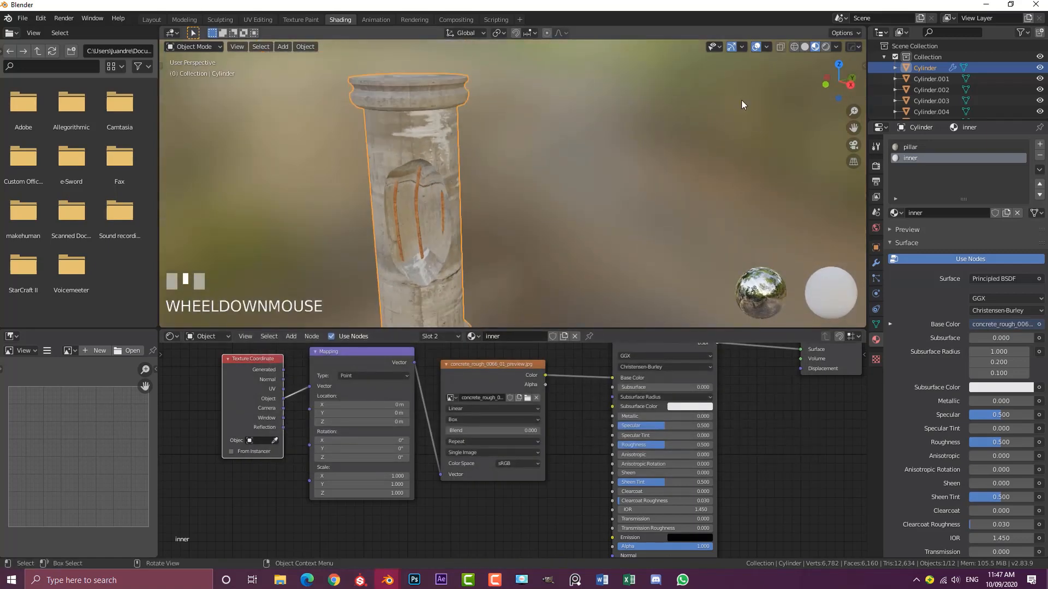
Enable the cutter collection, assign the existing inner material to the cutter cube, and disable the collection again.
left_click(885, 56)
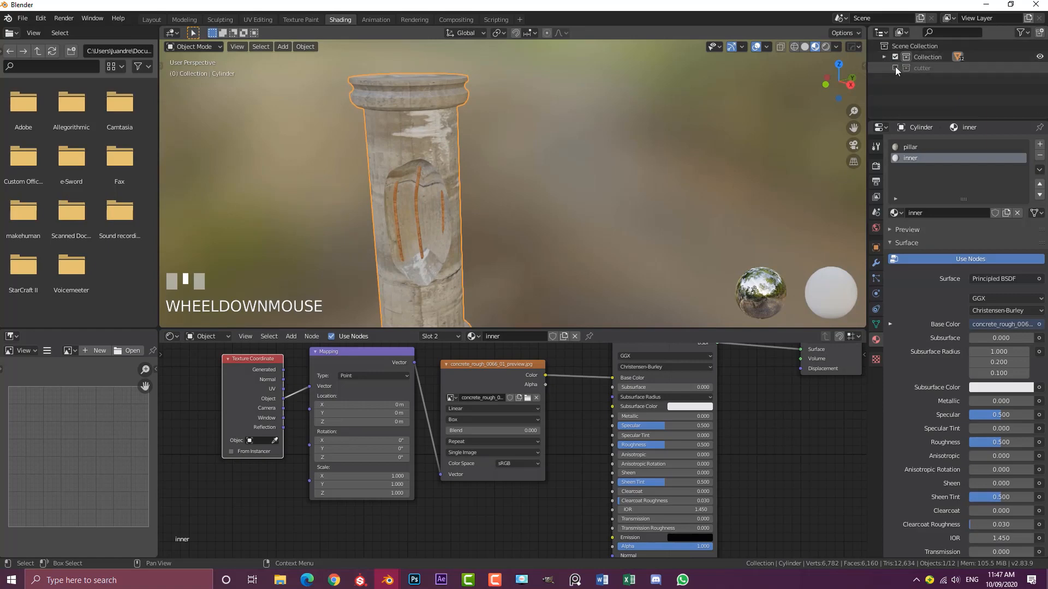
left_click(895, 67)
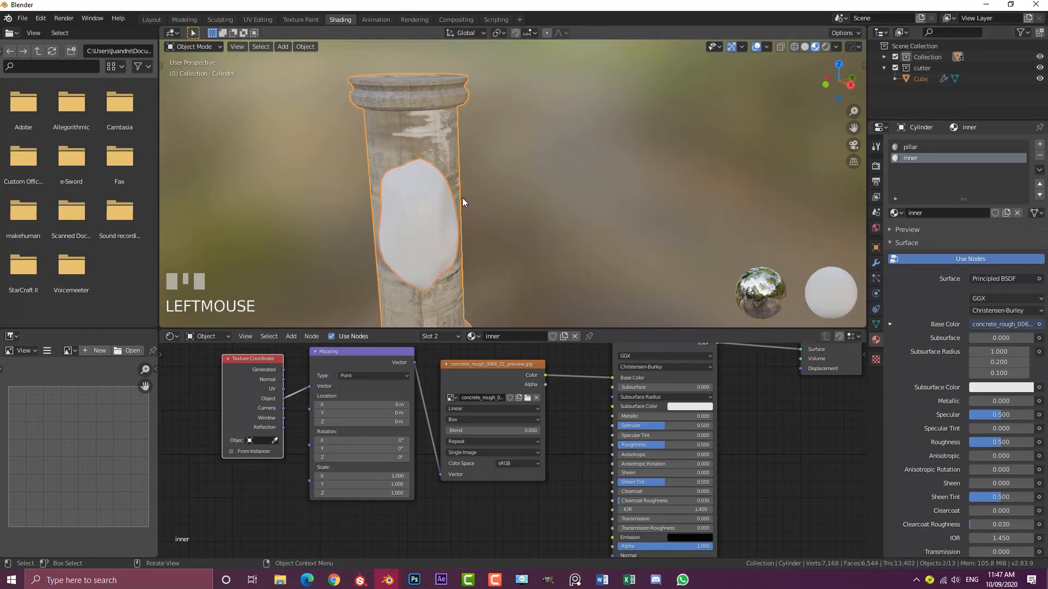
left_click(432, 199)
middle_click_drag(432, 201, 690, 205)
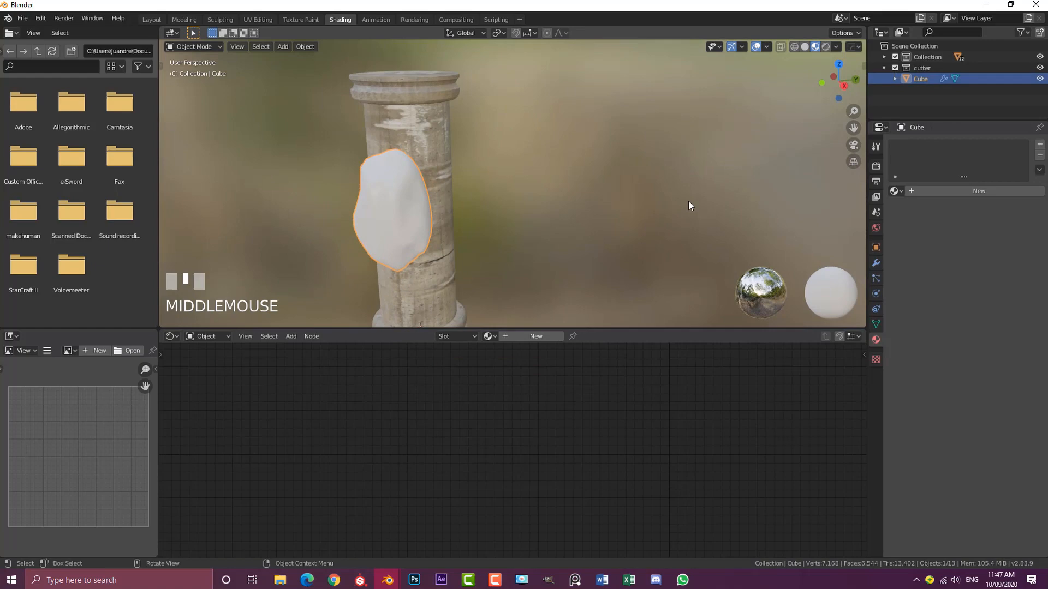
left_click(895, 191)
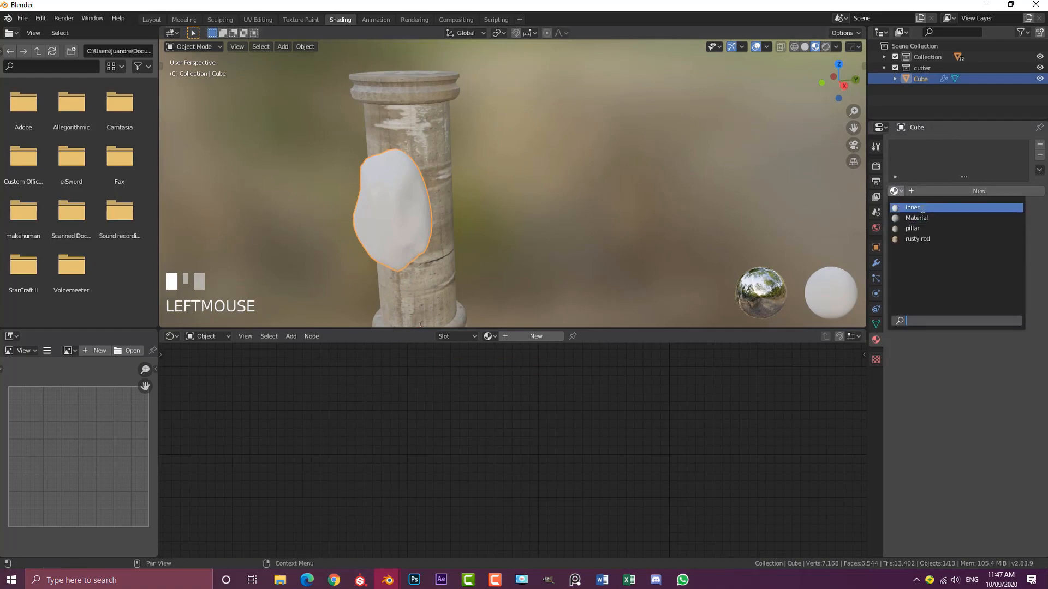
left_click(915, 207)
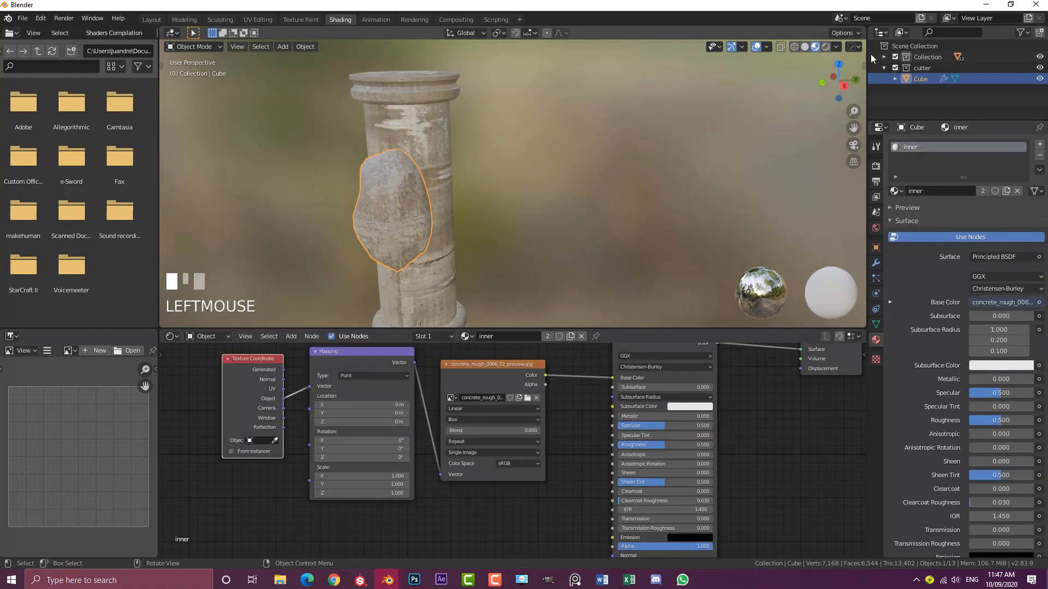
left_click(895, 69)
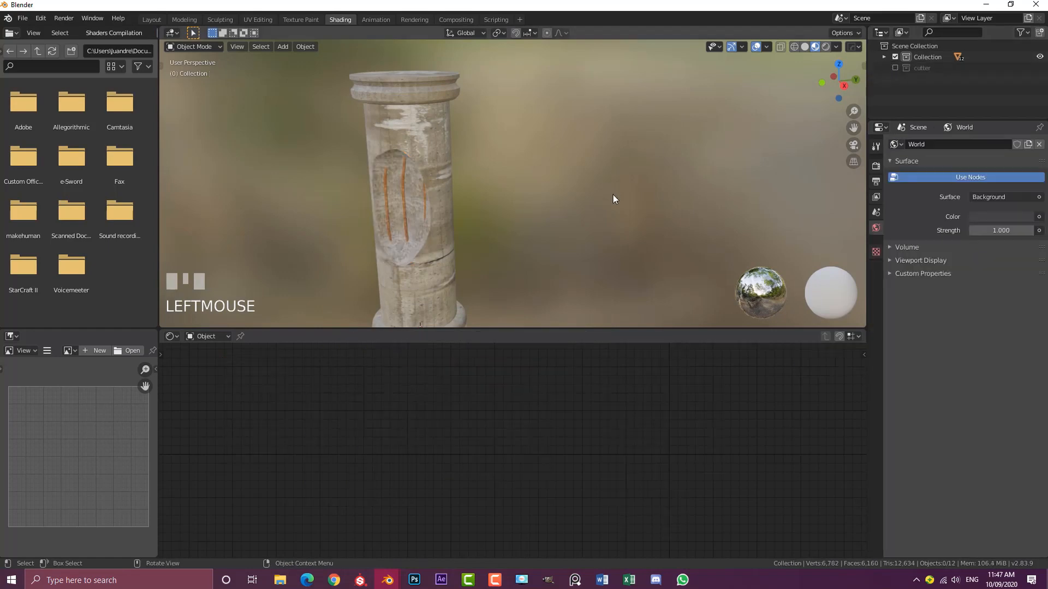
Select the pillar and examine the textured cavity from several angles along with the inner material's node setup.
middle_click_drag(452, 169, 481, 145)
scroll(480, 146, "up", 3)
middle_click_drag(417, 161, 472, 102, "shift")
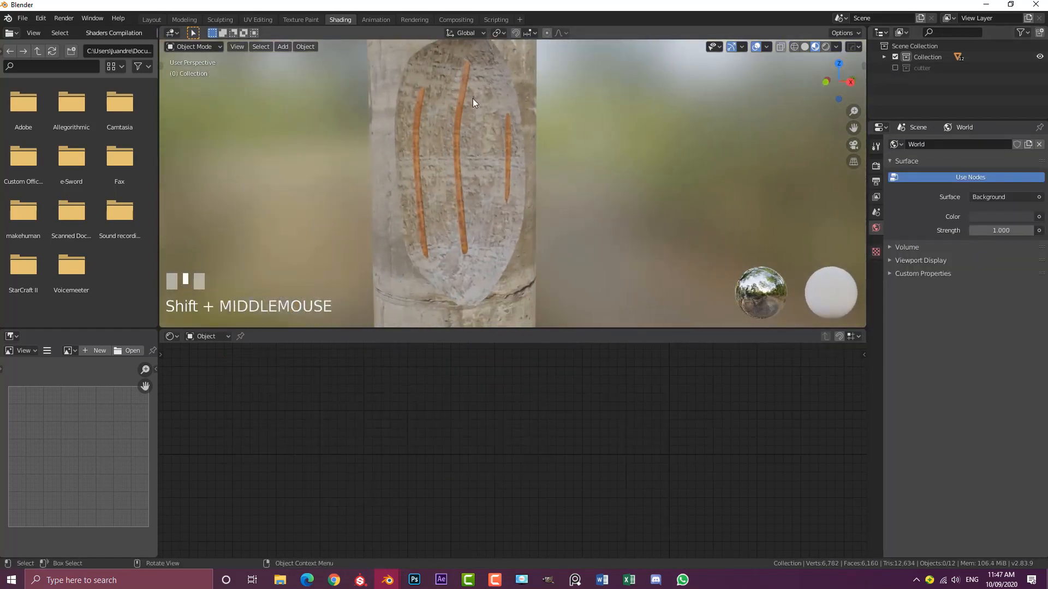
scroll(482, 116, "down", 2)
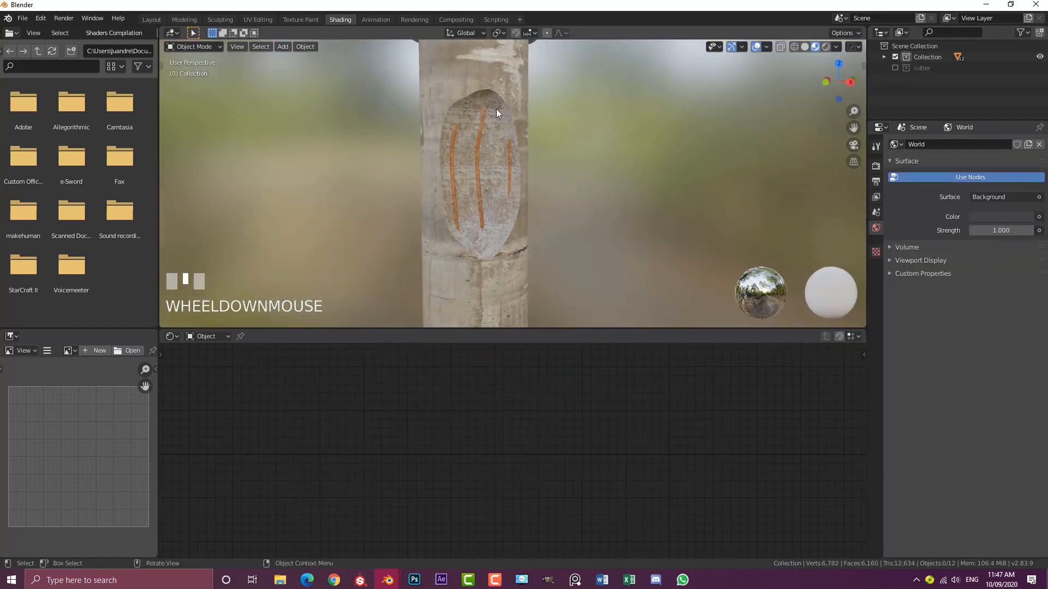
left_click(504, 77)
scroll(533, 445, "down", 4)
middle_click_drag(511, 440, 495, 434)
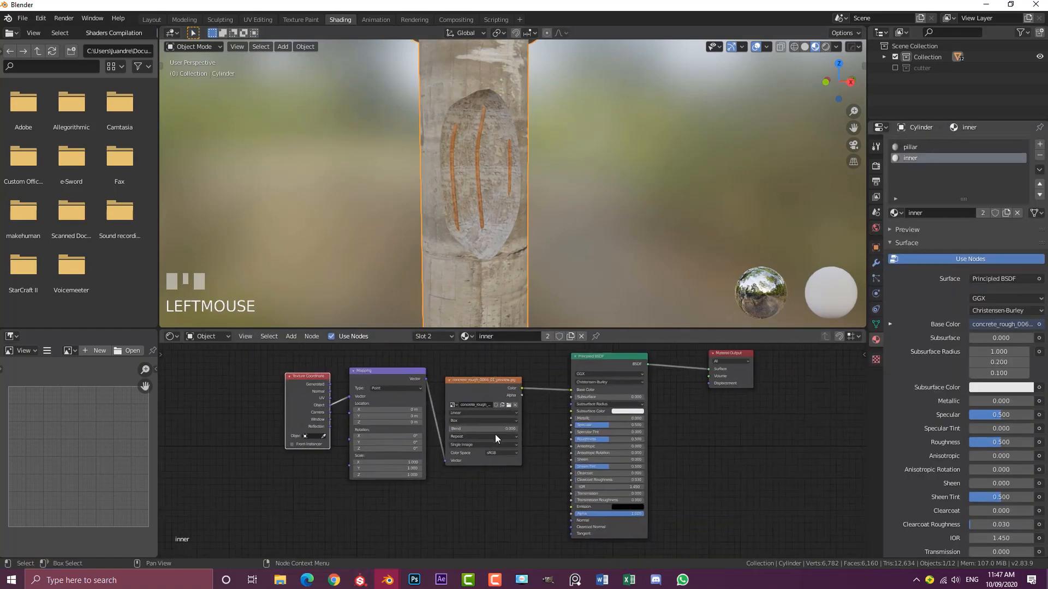
scroll(496, 434, "up", 4)
middle_click_drag(586, 433, 444, 427)
scroll(448, 426, "up", 3)
scroll(458, 425, "down", 4)
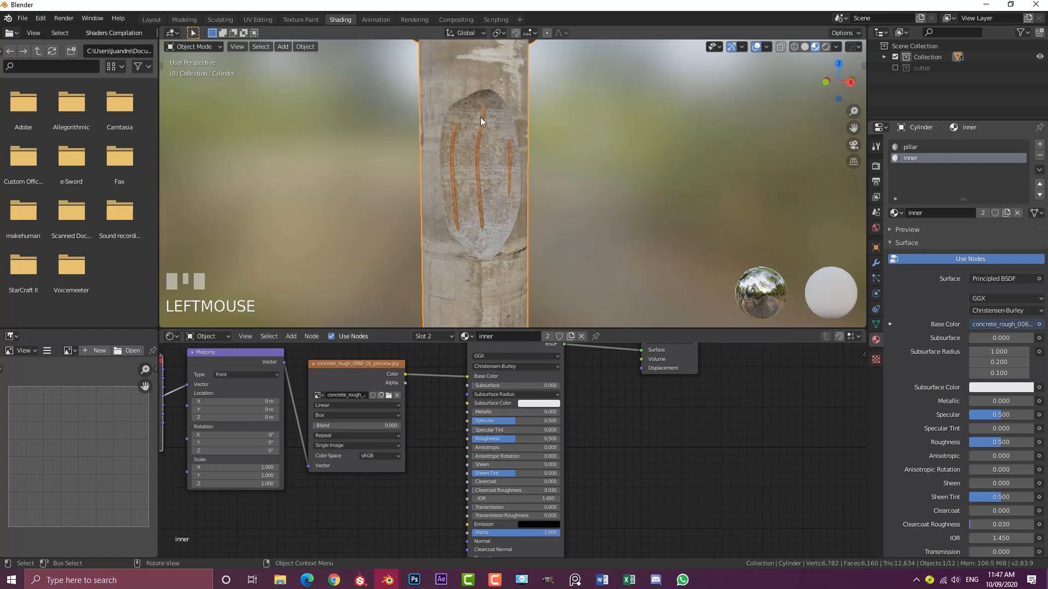
scroll(480, 117, "down", 3)
middle_click_drag(520, 168, 445, 158)
scroll(471, 183, "up", 1)
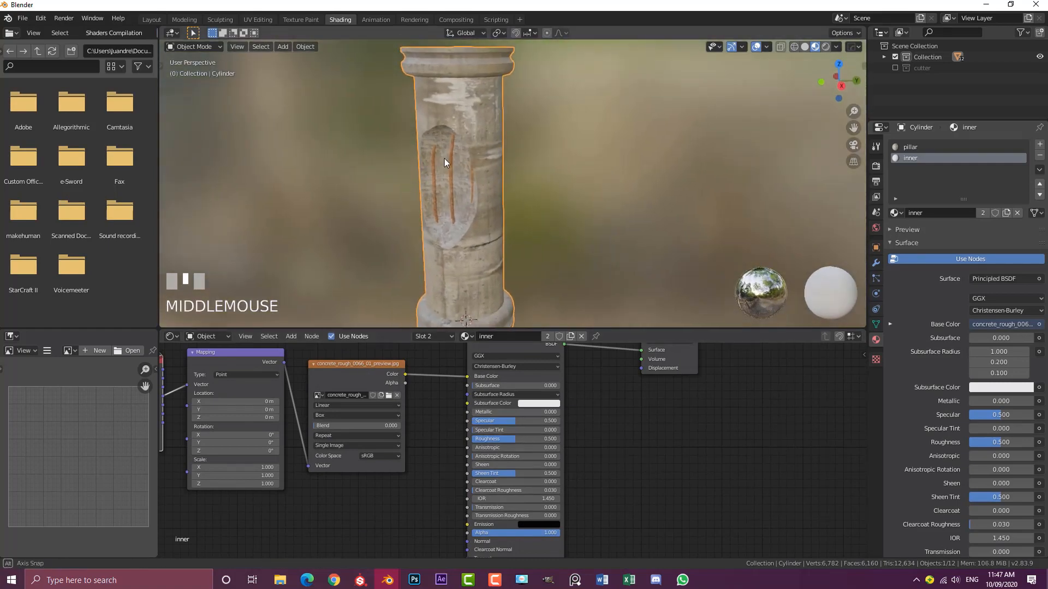
scroll(496, 142, "up", 3)
scroll(515, 163, "down", 2)
mouse_move(515, 163)
middle_mouse_down()
mouse_move(413, 164)
mouse_move(514, 168)
middle_mouse_up()
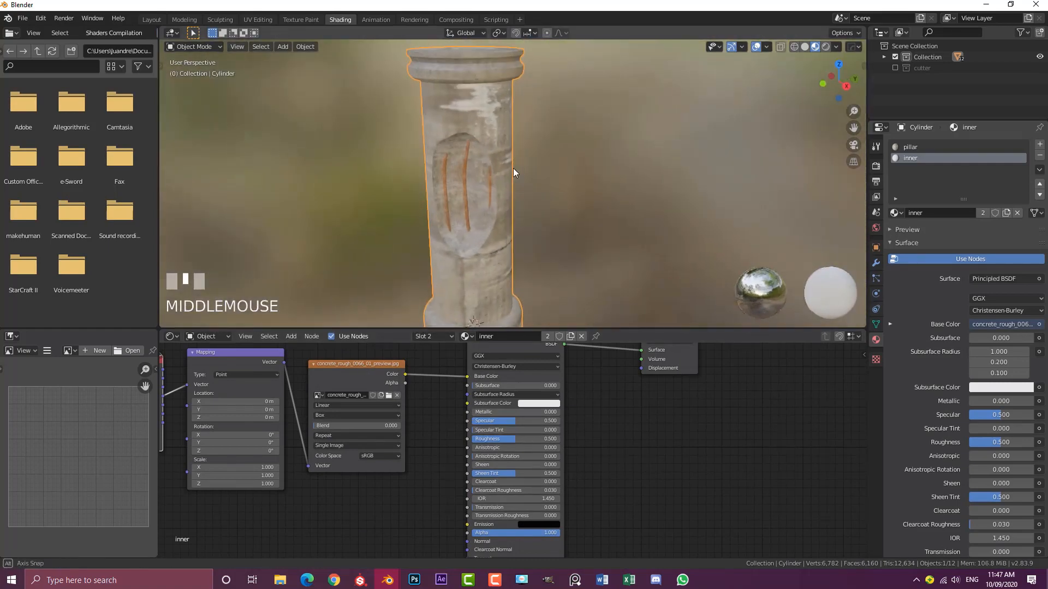
Return to the Layout workspace and enable the cutter collection again.
left_click(154, 20)
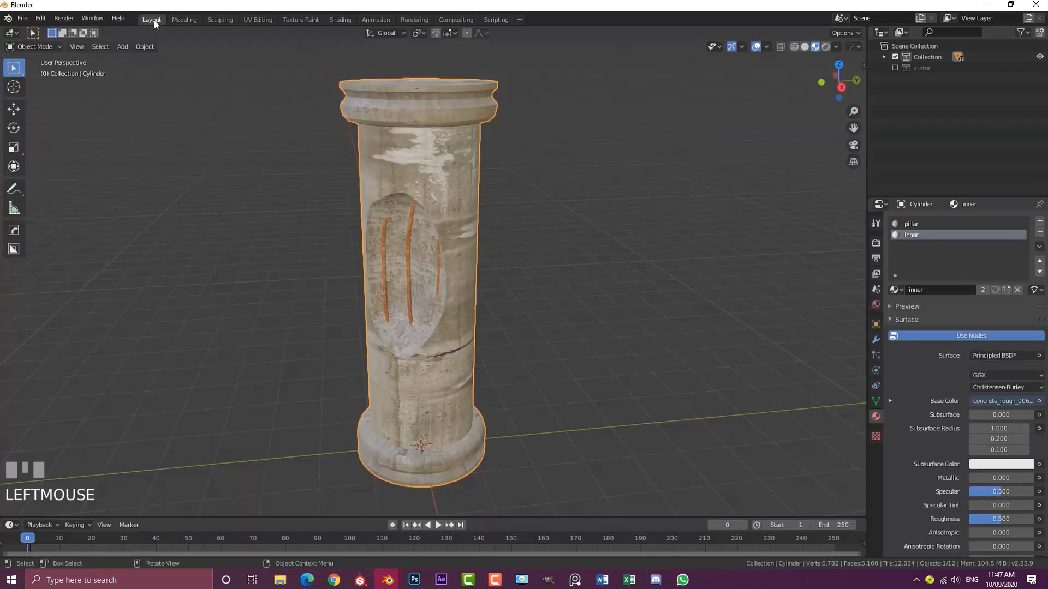
scroll(491, 175, "down", 3)
scroll(461, 197, "up", 3)
middle_click_drag(460, 196, 696, 174, "shift")
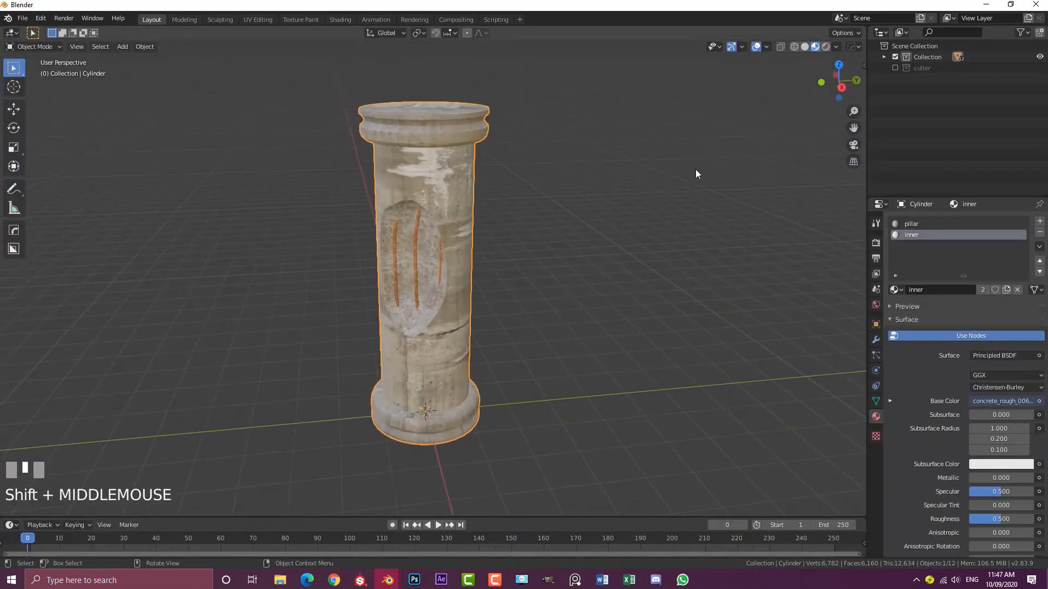
left_click(895, 68)
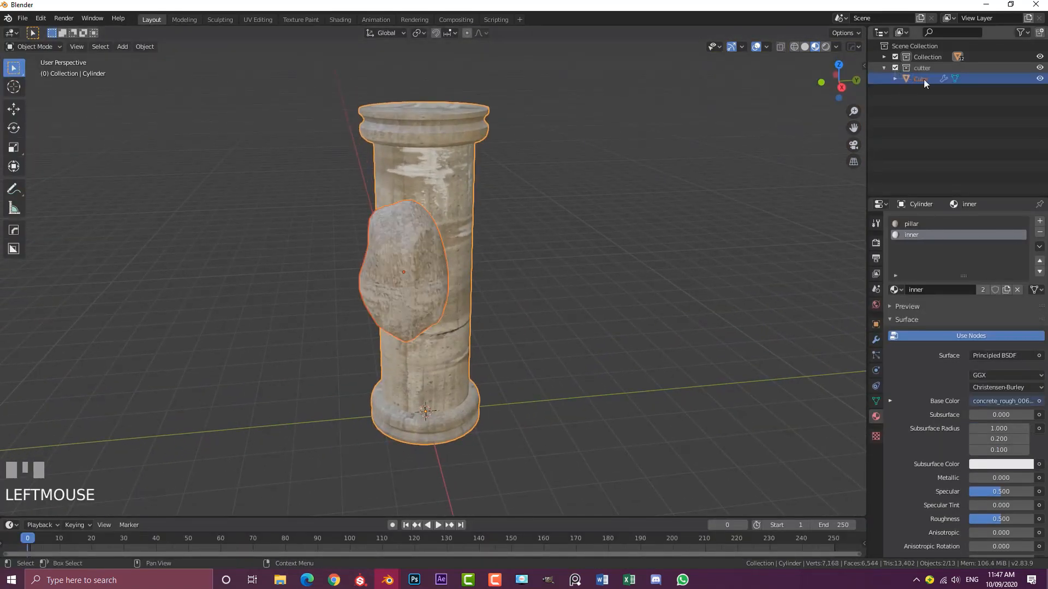
Add a horizontal loop cut around the middle of the cutter cube in Edit Mode.
left_click(423, 266)
scroll(432, 260, "up", 3)
key("Tab")
middle_click_drag(357, 248, 382, 276)
key("ctrl+r")
left_click(375, 251)
left_click(376, 252)
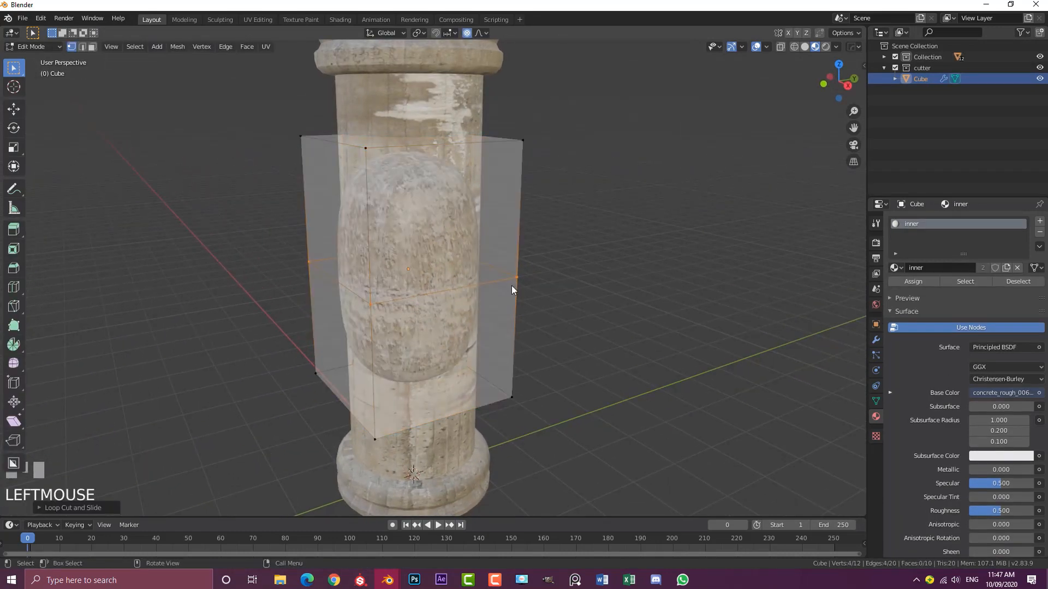
Pull a middle vertex of the cutter's new loop outward across the side of the pillar.
middle_click_drag(512, 286, 486, 184)
left_click(443, 288)
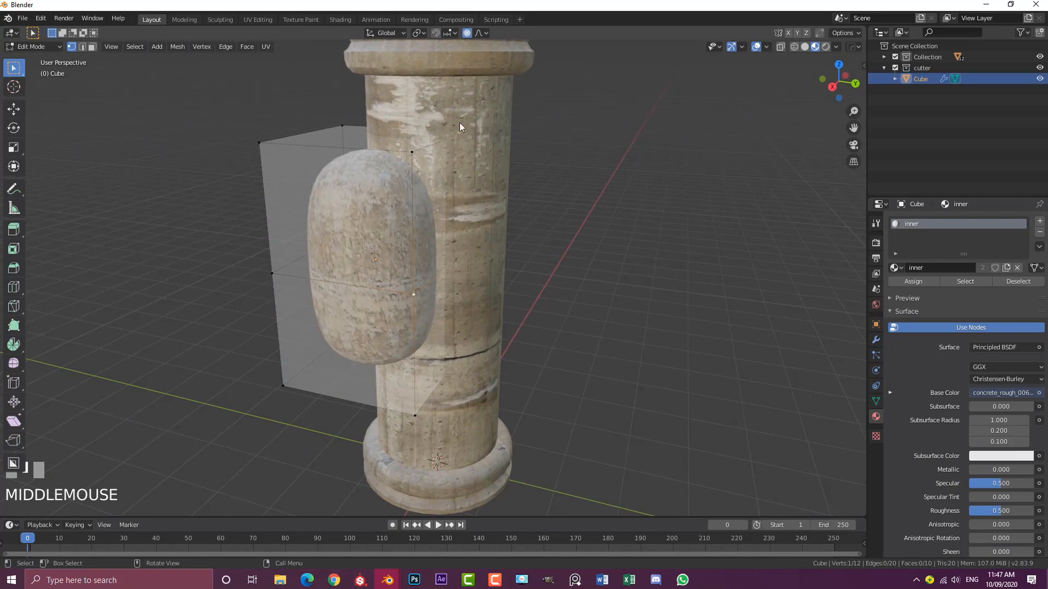
key("g")
left_click(536, 251)
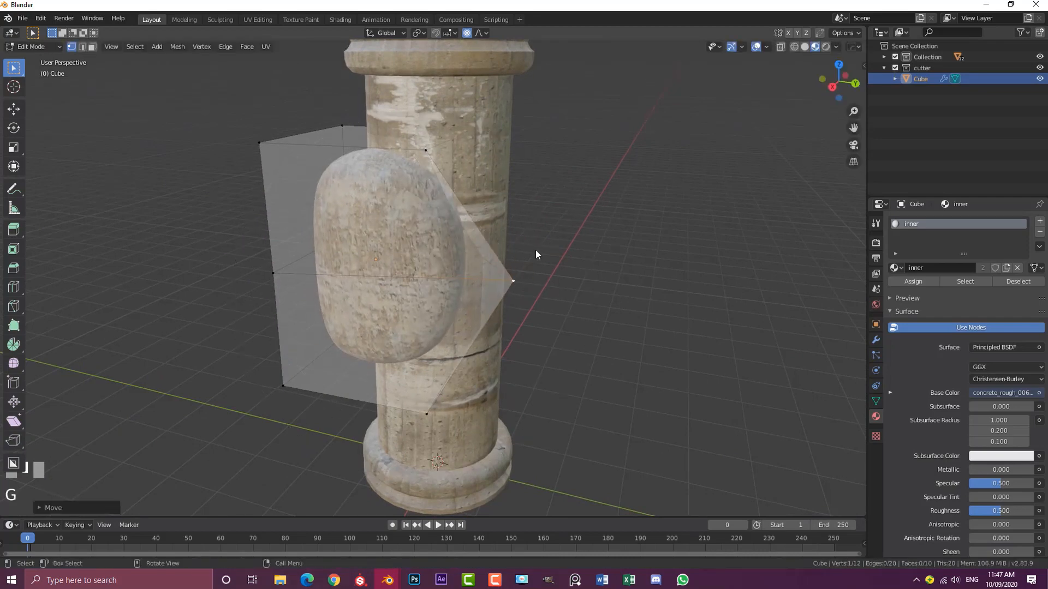
middle_click_drag(536, 251, 461, 240)
key("g")
left_click(399, 278)
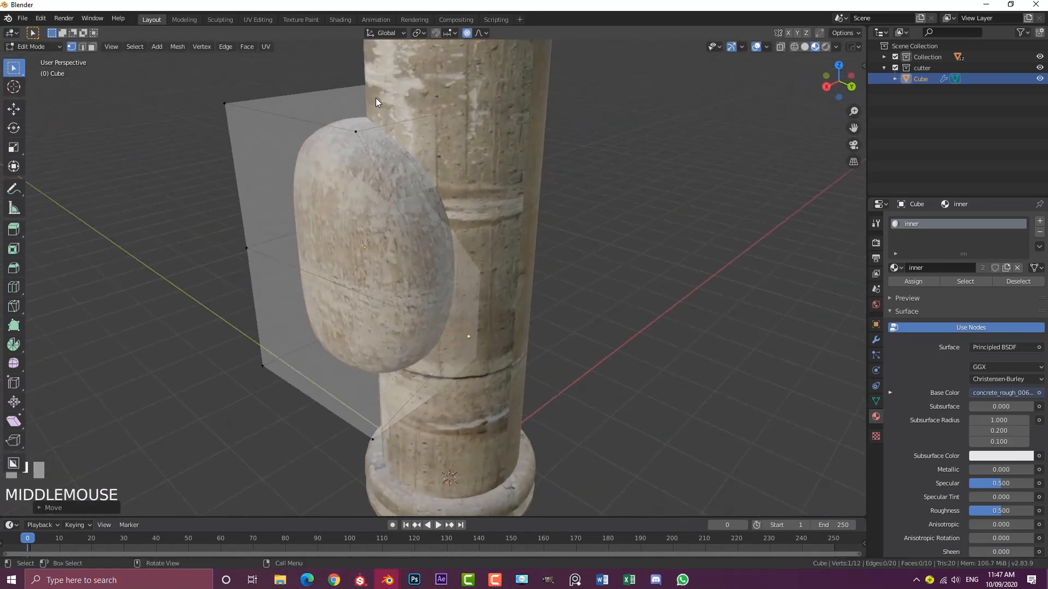
Move two upper corner vertices of the cutter cage to make its shape more irregular.
left_click(360, 133)
key("g")
left_click(408, 136)
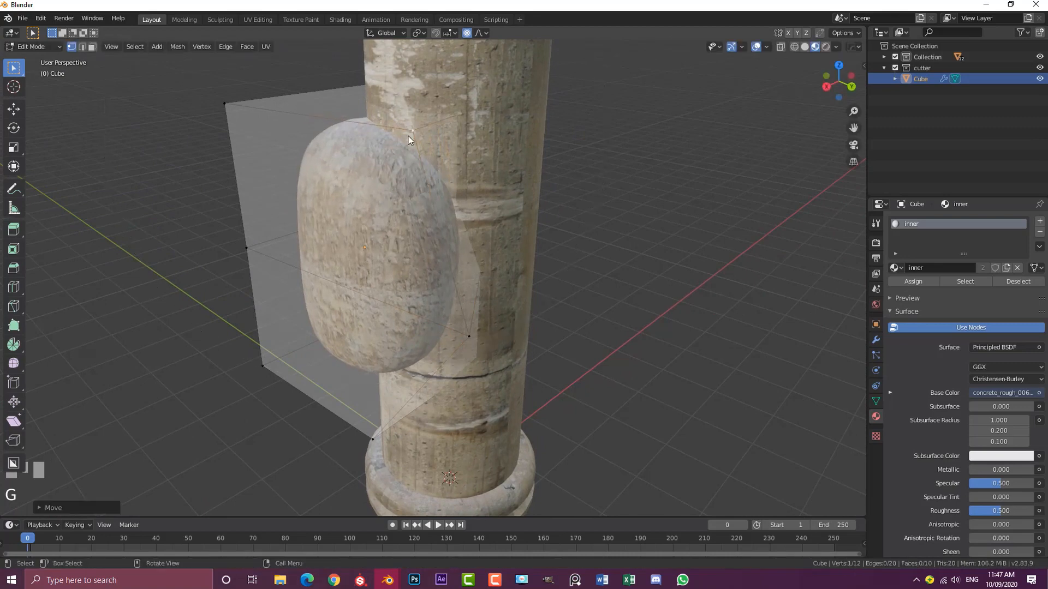
left_click(218, 104)
key("g")
left_click(385, 101)
middle_click_drag(385, 101, 477, 225)
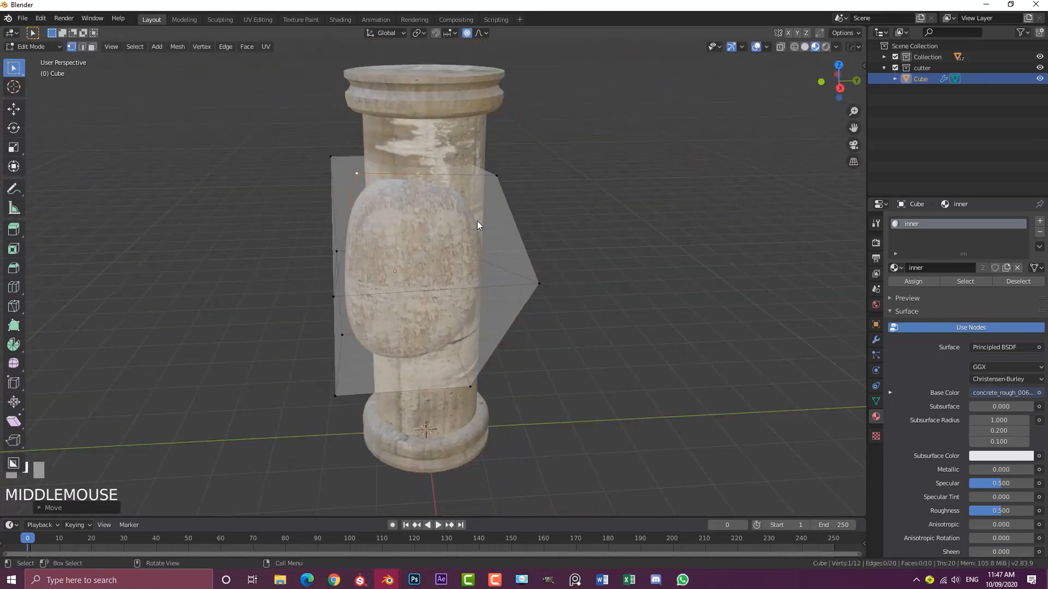
Leave Edit Mode, set the cutter's Displace modifier strength to 2.400, and disable the cutter collection.
key("Tab")
middle_click_drag(390, 210, 781, 310)
scroll(782, 309, "up", 3)
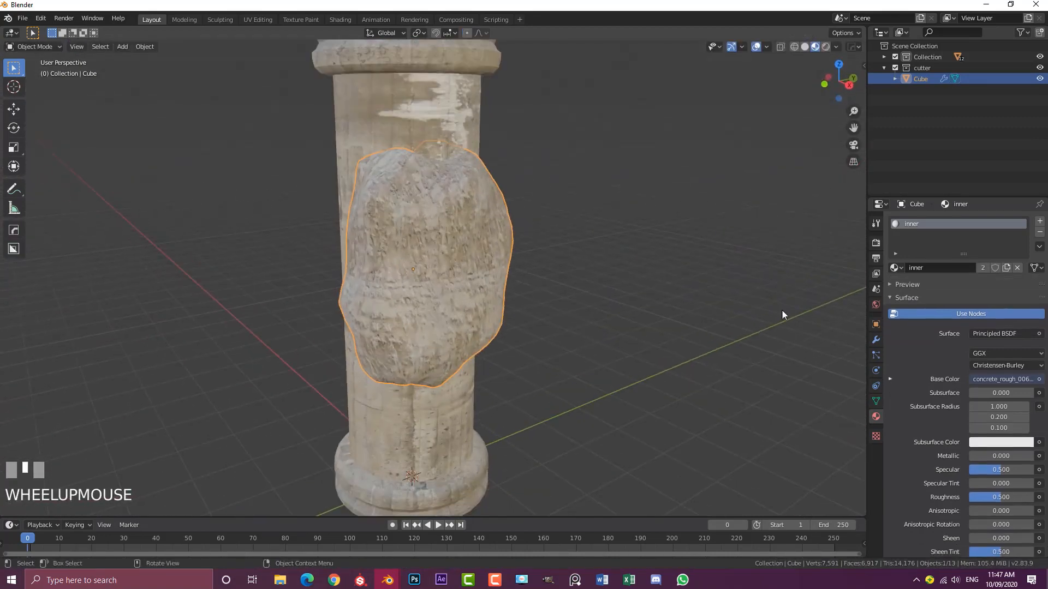
left_click(877, 340)
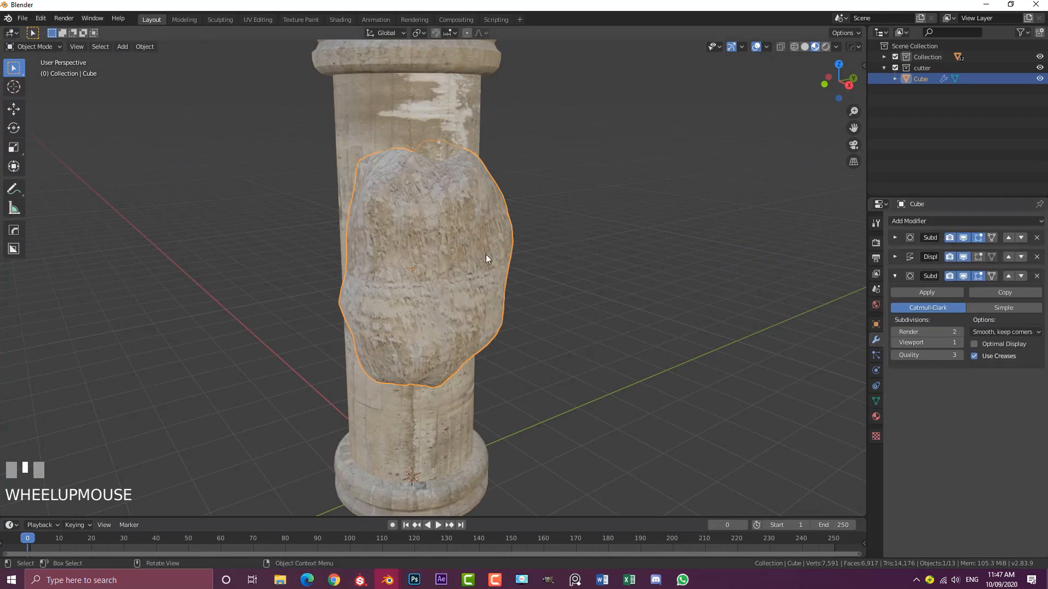
key("g")
right_click(596, 262)
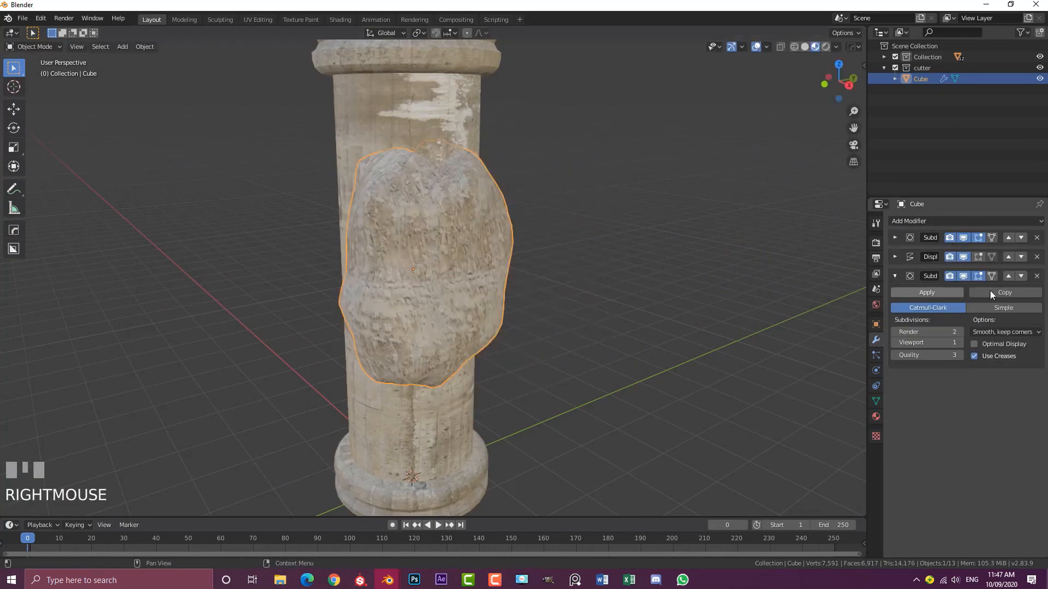
left_click(895, 256)
left_click_drag(1000, 363, 1037, 363)
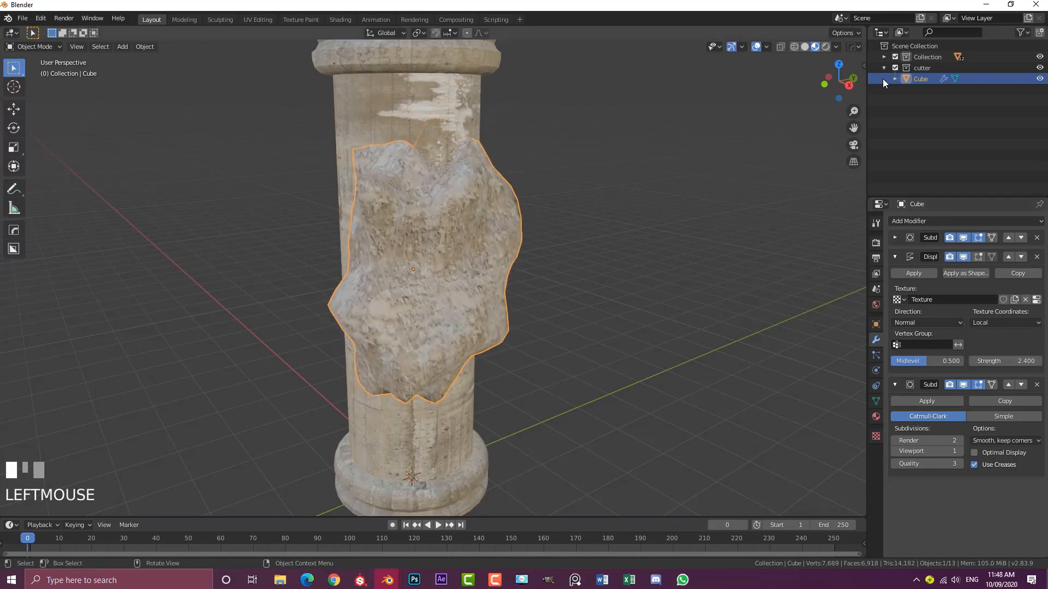
left_click(895, 68)
Inspect the pillar's reshaped cavity and exposed rods from several sides and distances.
scroll(574, 272, "down", 2)
middle_click_drag(574, 273, 526, 281)
scroll(408, 272, "up", 2)
scroll(525, 286, "down", 2)
scroll(475, 233, "up", 3)
scroll(422, 261, "down", 2)
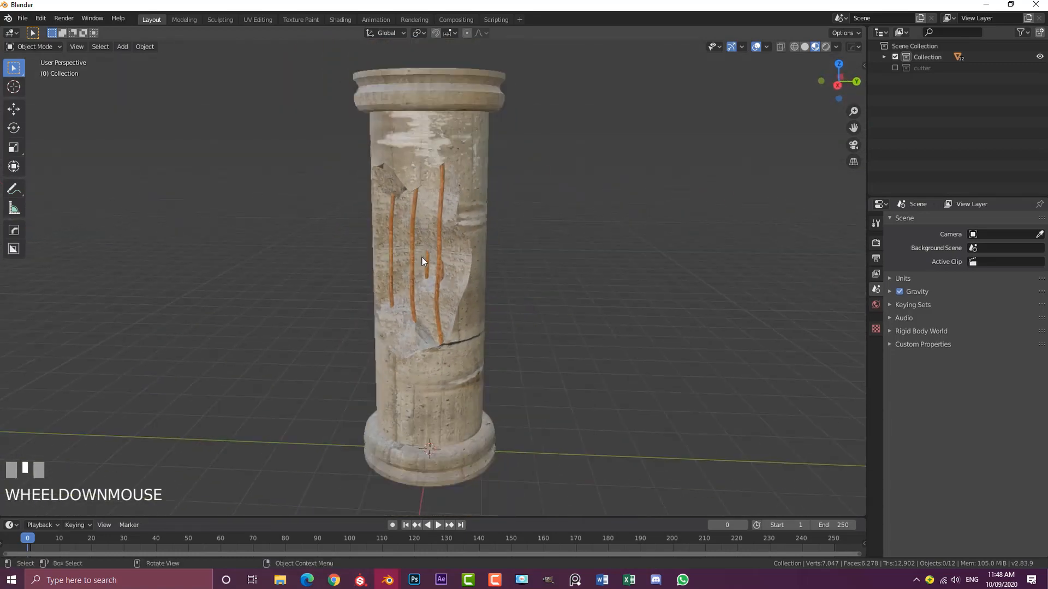
middle_click_drag(422, 261, 508, 263)
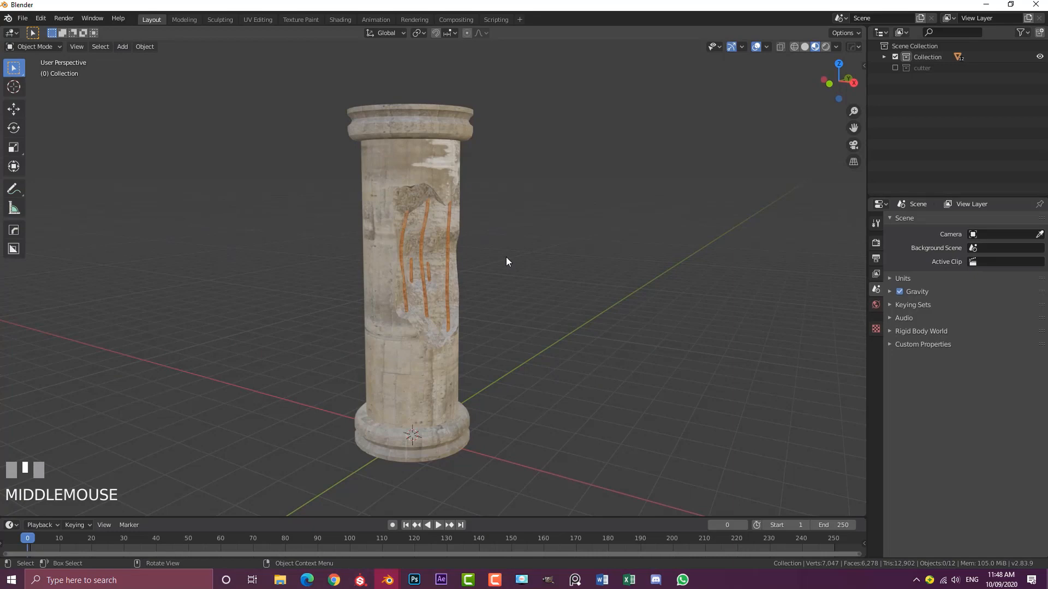
middle_click_drag(613, 248, 570, 293)
scroll(571, 294, "up", 2)
scroll(571, 294, "up", 1)
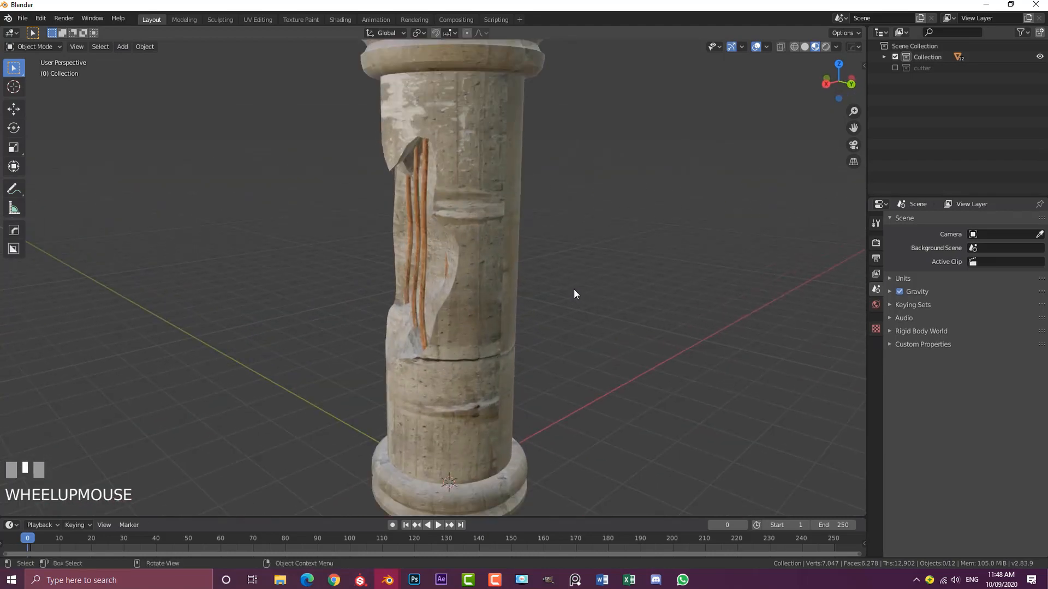
middle_click_drag(573, 294, 492, 308)
scroll(573, 317, "down", 3)
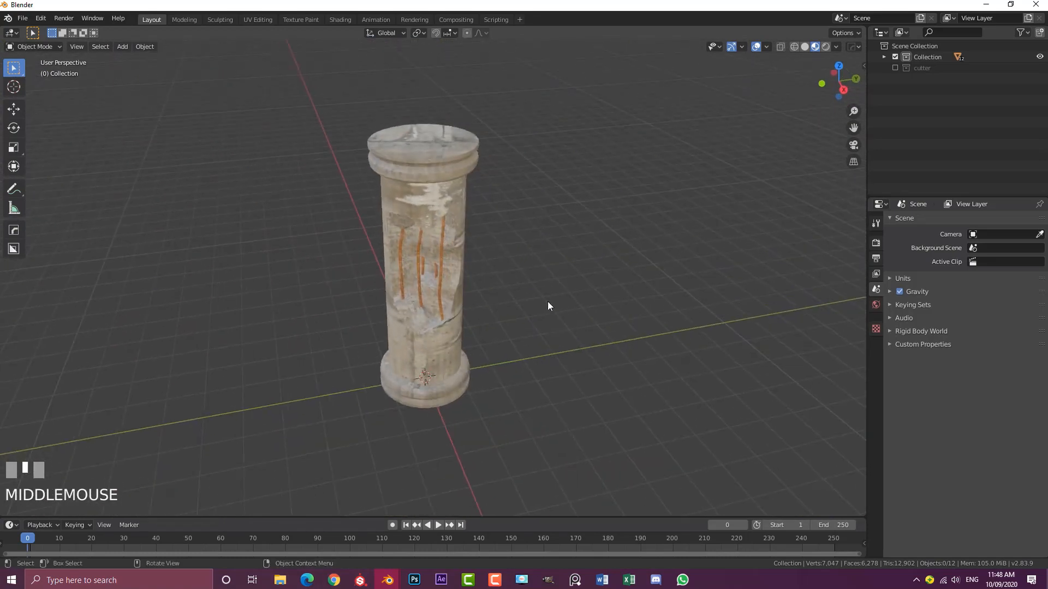